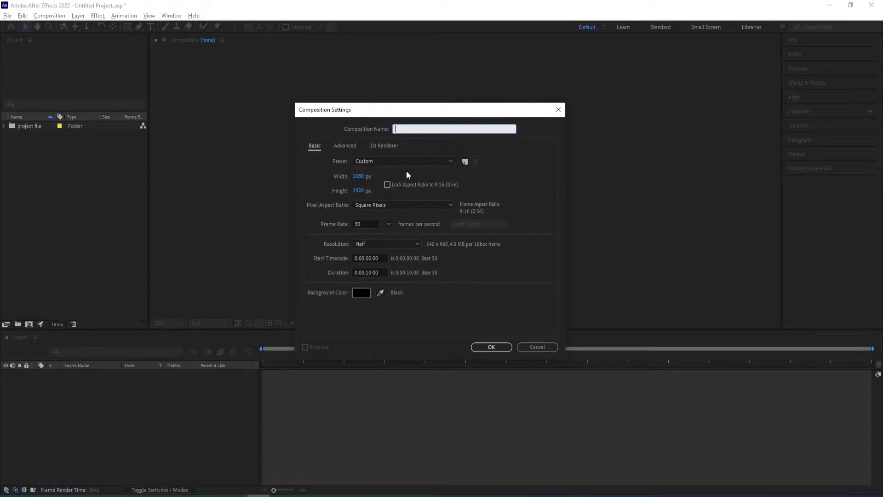
Step: Create the 1080×1920 compositions named 'main comp' and 'image'
text(main comp)
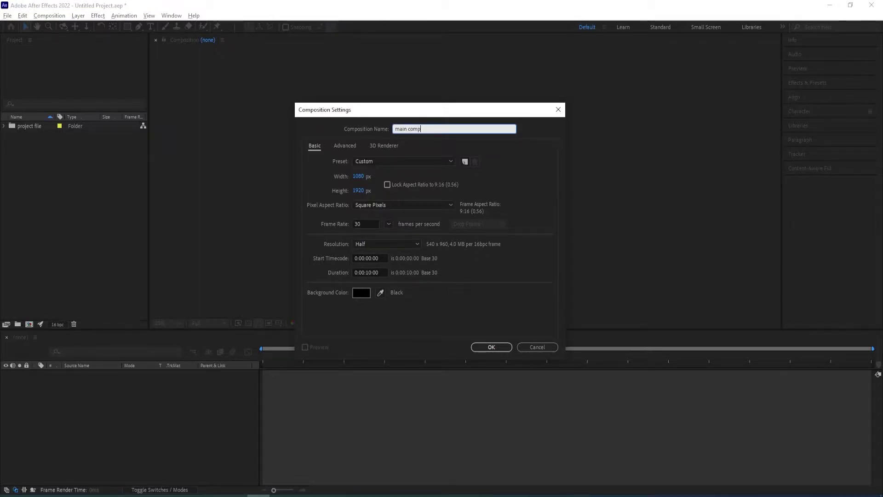
key(Return)
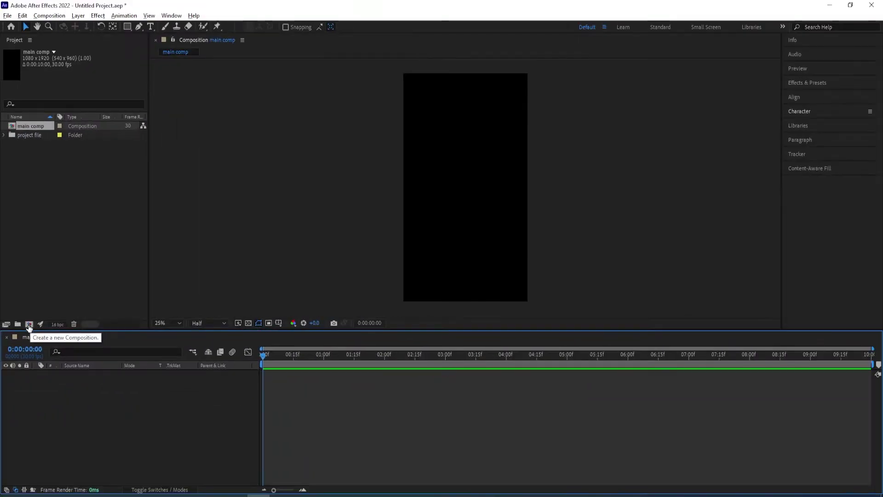
click(29, 326)
text(image)
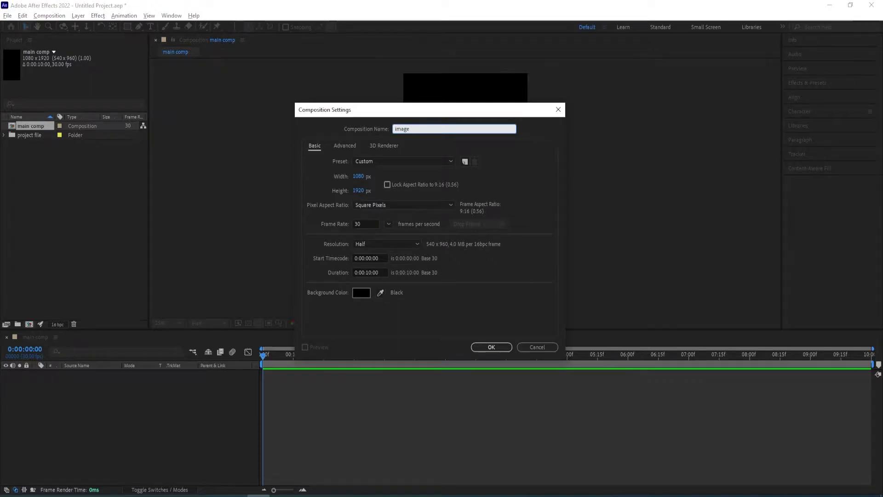
key(Return)
Step: Create three more 1080×1920 compositions named arrows, shadow and text
click(28, 326)
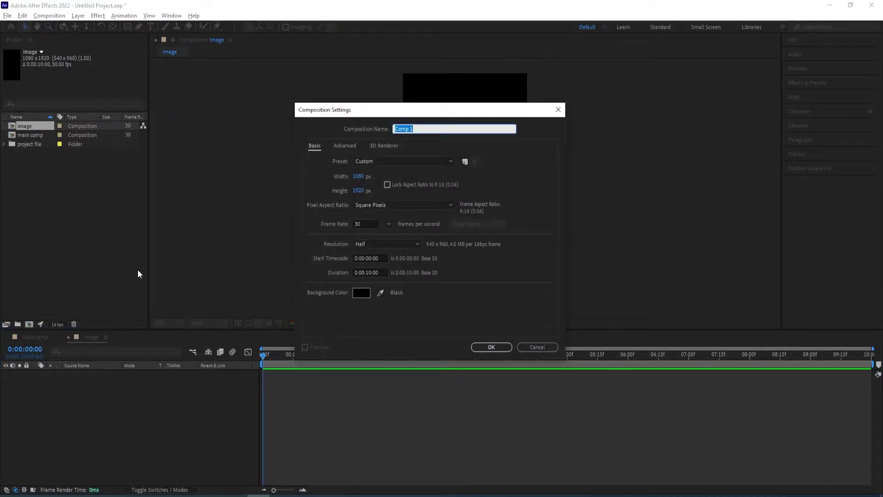
text(arrw)
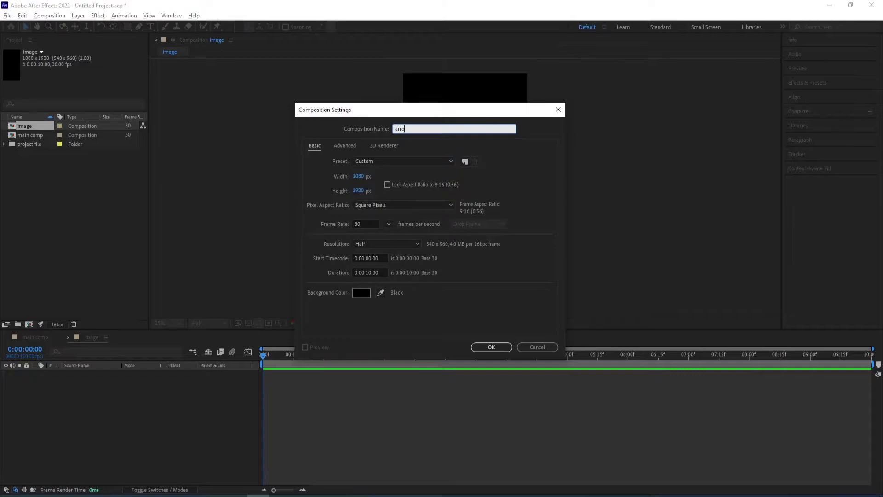
text(ws)
key(Return)
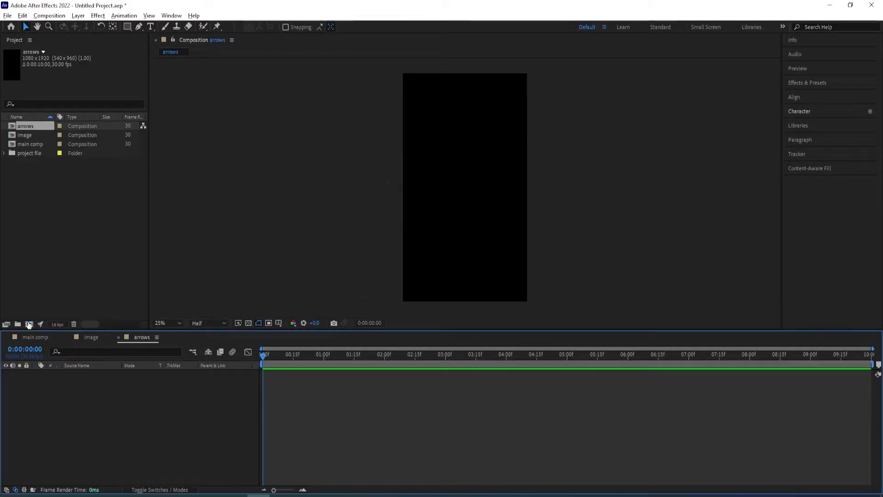
click(29, 324)
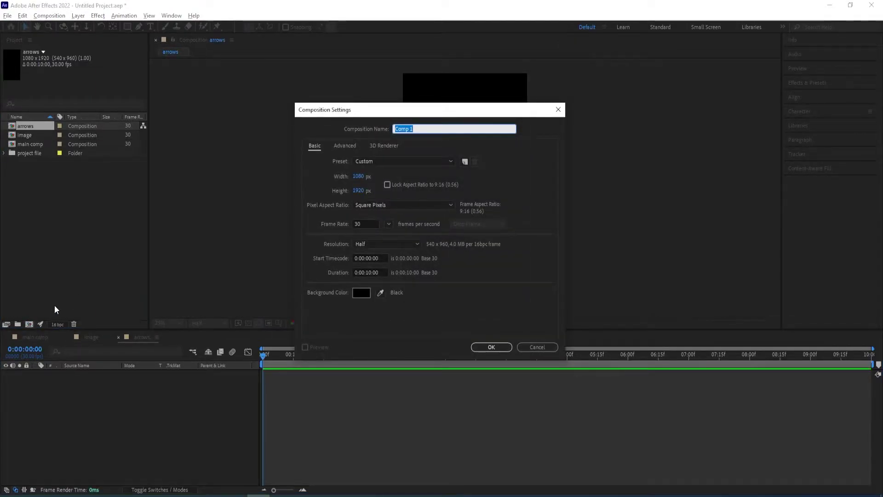
text(shadow)
key(Return)
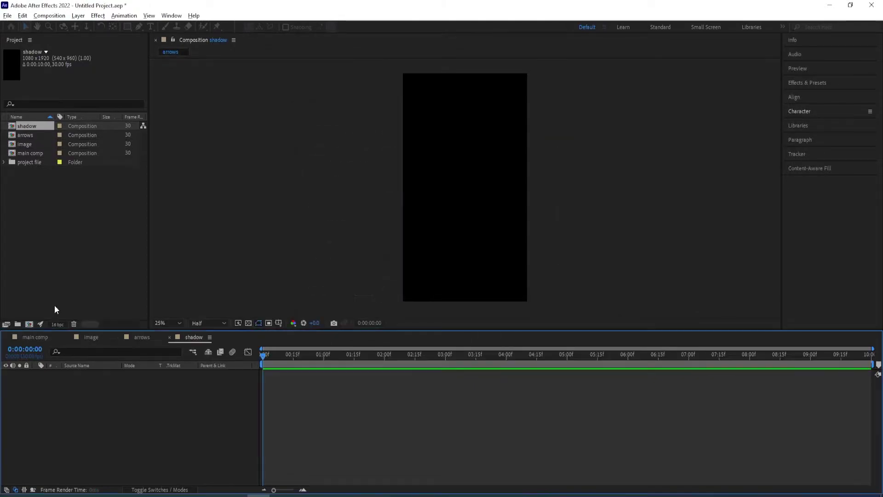
click(29, 323)
text(text)
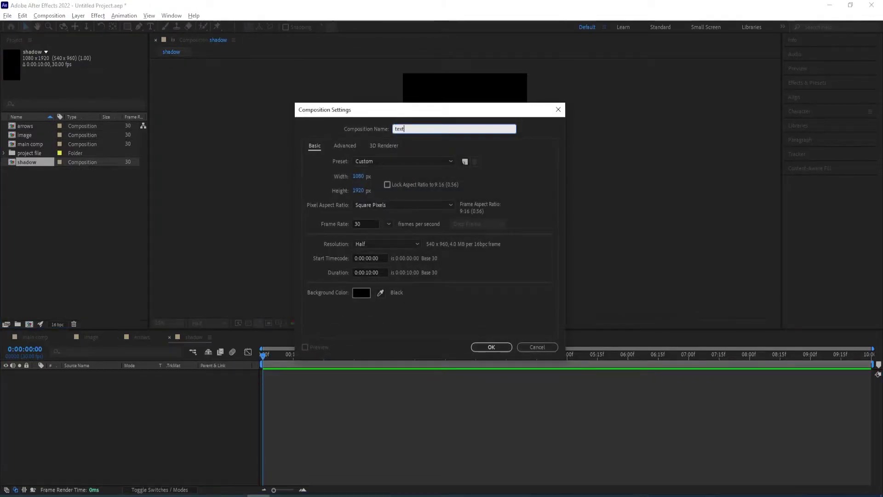
key(Return)
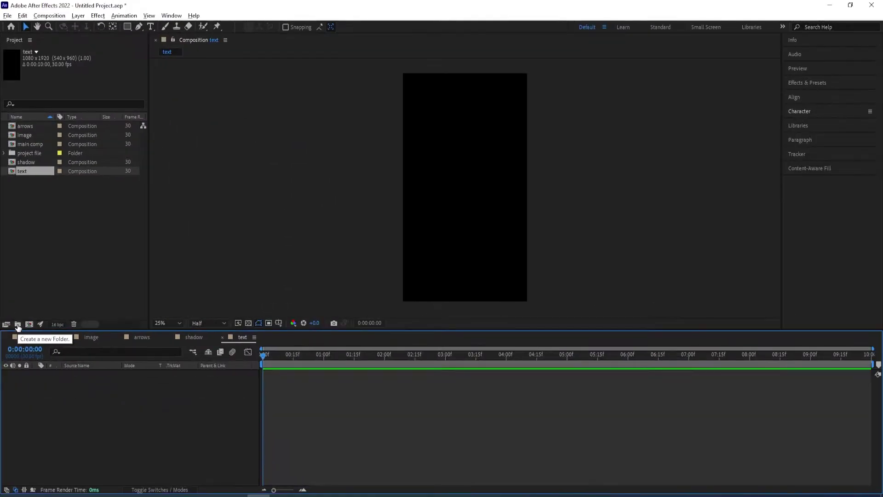
Step: Create a new project folder named comps
click(18, 325)
text(comps)
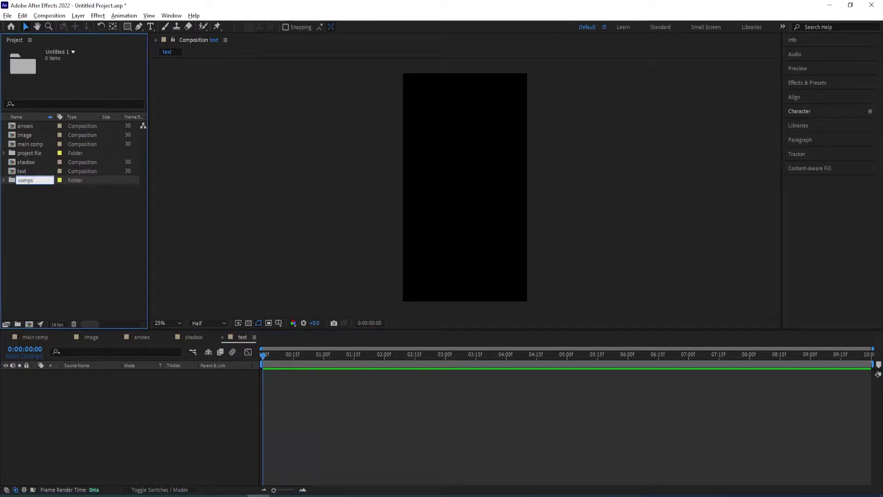
key(Return)
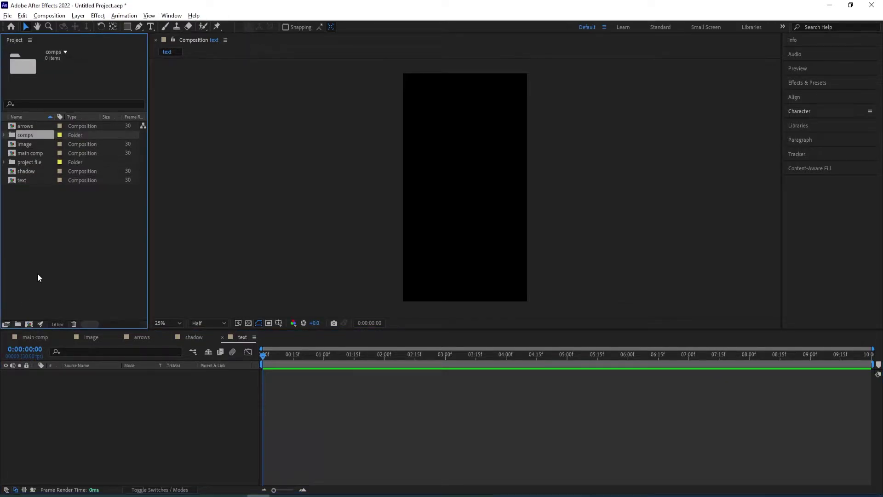
Step: Move arrows, image, main comp, shadow and text into comps, then show the image composition
click(19, 126)
ctrl+click(22, 144)
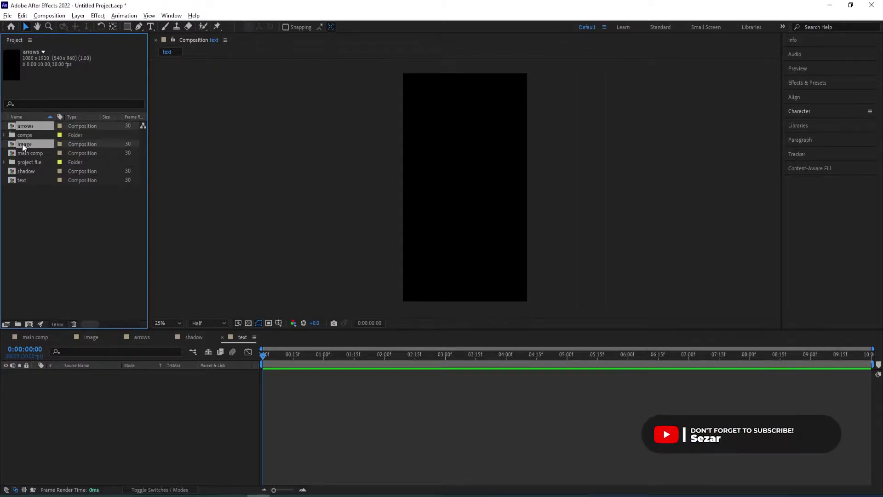
ctrl+click(21, 152)
ctrl+click(23, 170)
ctrl+click(21, 179)
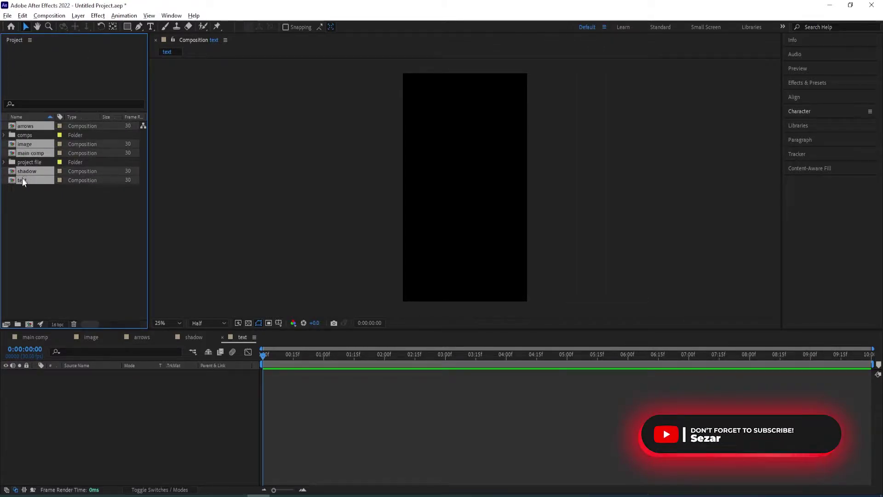
drag(26, 170, 26, 137)
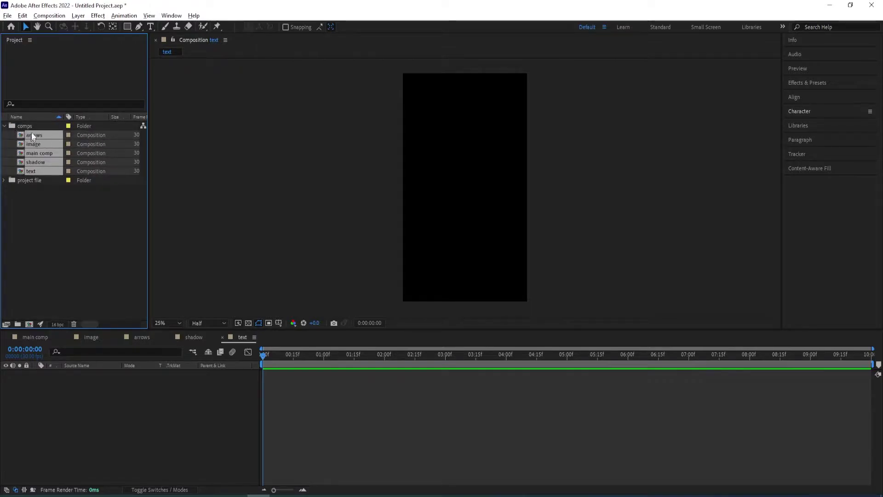
click(4, 126)
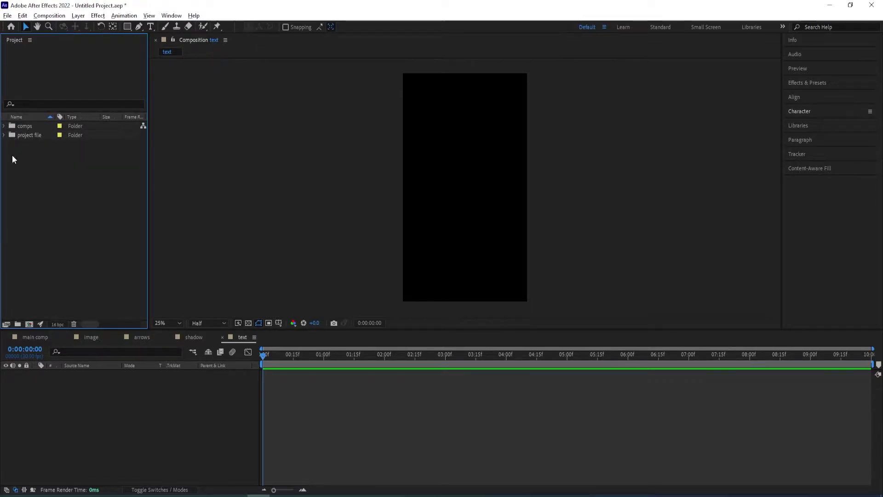
click(93, 337)
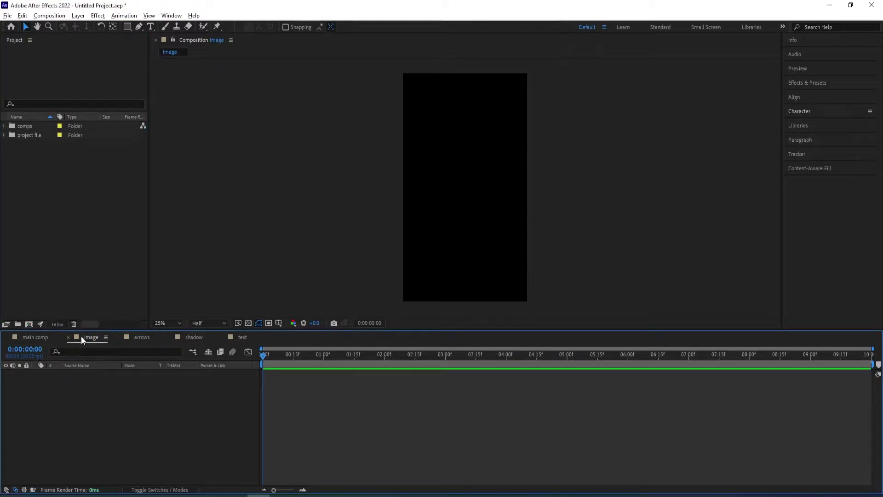
Step: Add the fashion photo from the project file folder as a layer in the image composition
click(4, 135)
click(34, 145)
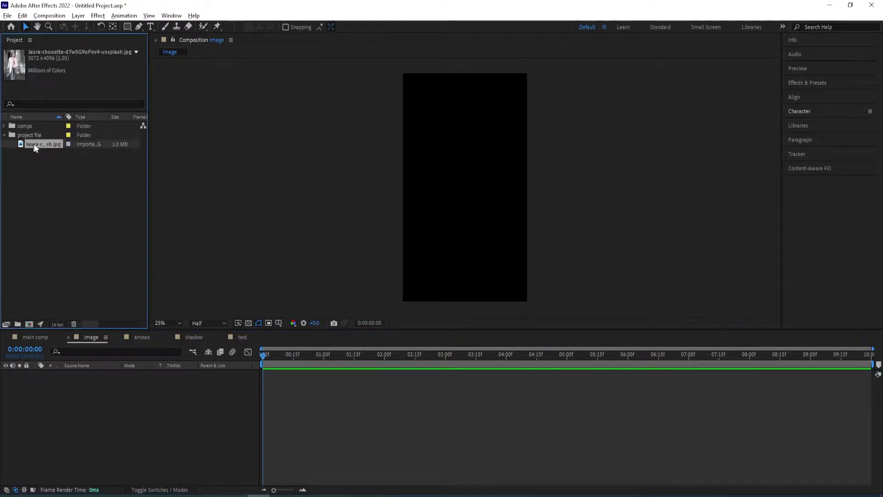
drag(79, 256, 76, 402)
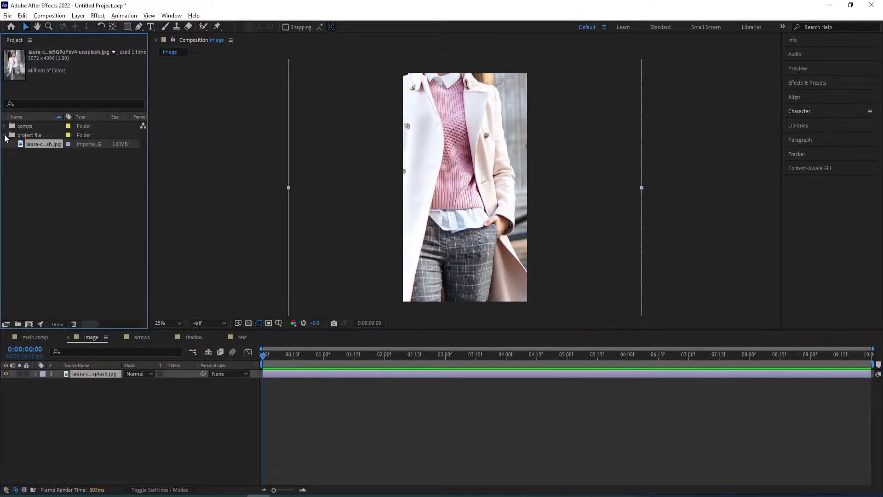
click(5, 135)
Step: Scale the photo layer to 60% and nudge it slightly right
key(s)
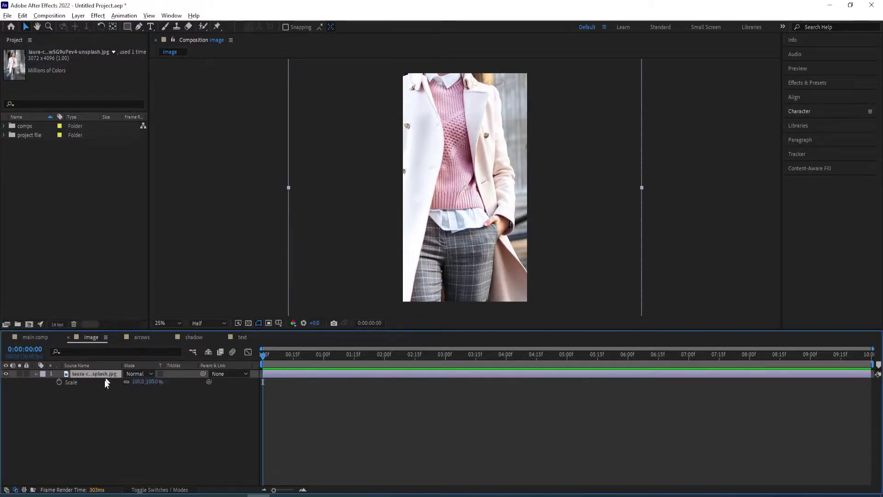
click(138, 382)
text(6)
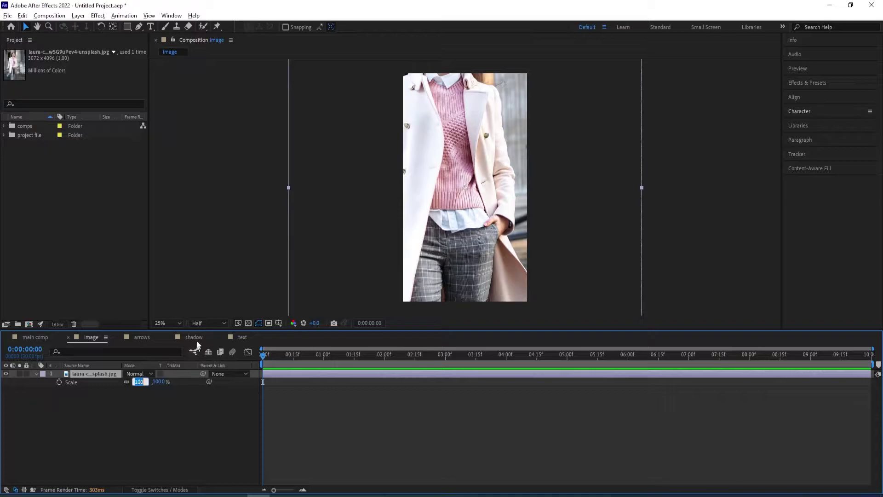
text(0)
key(Return)
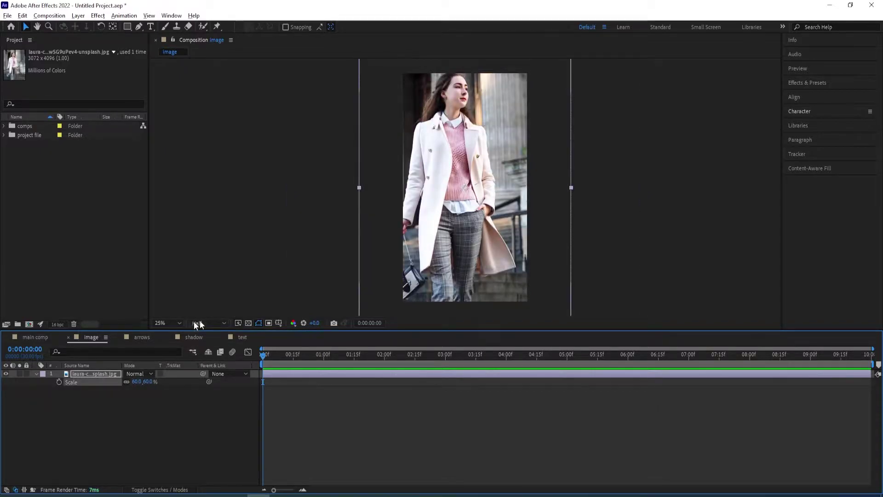
drag(440, 194, 452, 192)
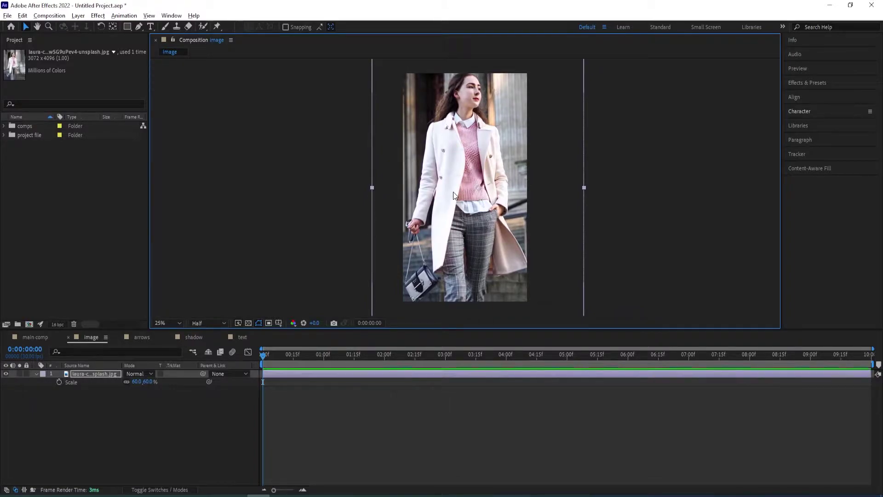
key(comma)
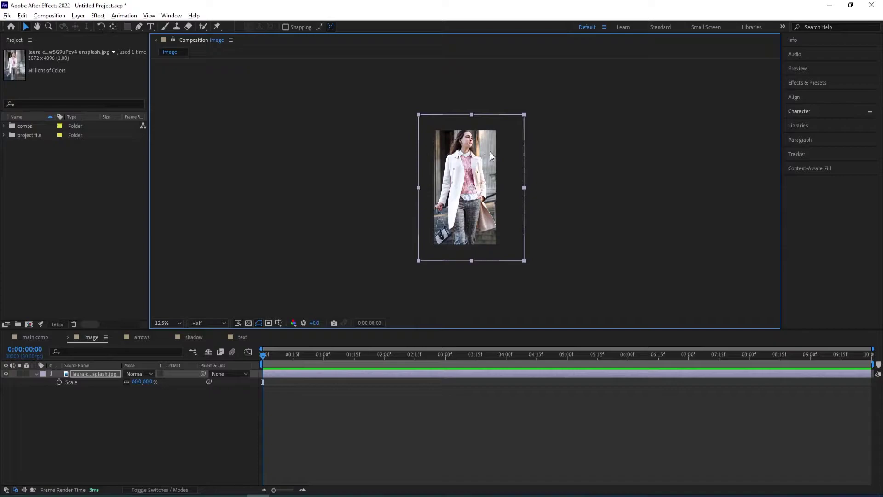
key(period)
key(comma)
key(period)
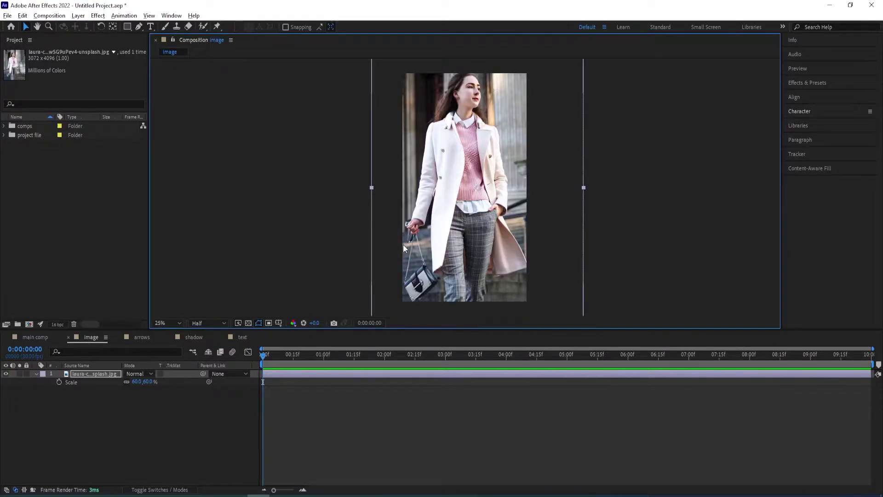
Step: Keyframe the photo's Scale from 60% at 0:00 to 50% at about 7 seconds
click(59, 382)
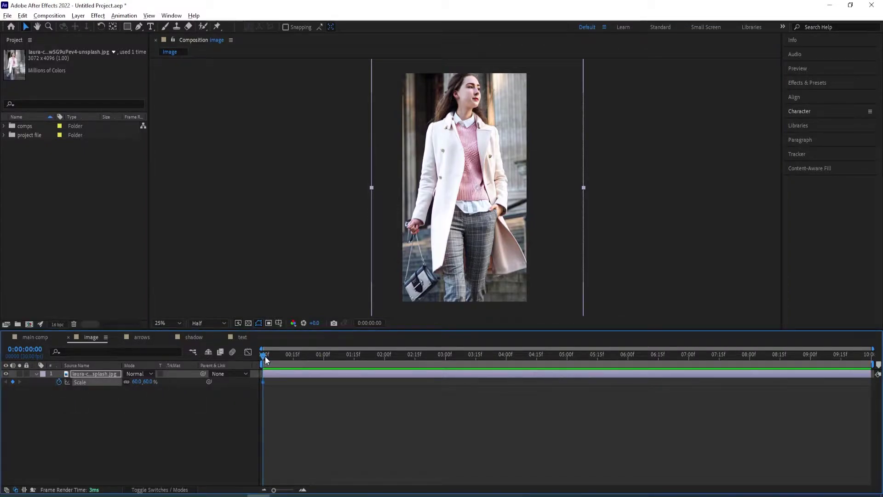
drag(264, 359, 692, 359)
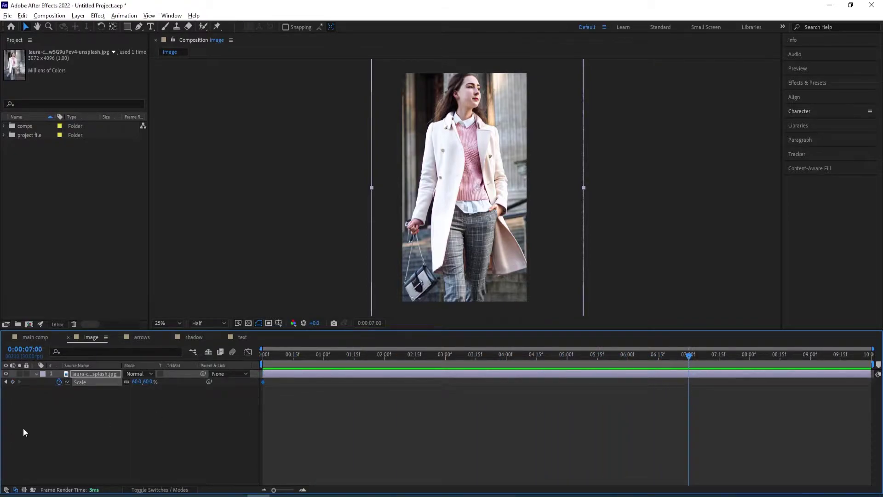
click(137, 381)
text(50)
key(Return)
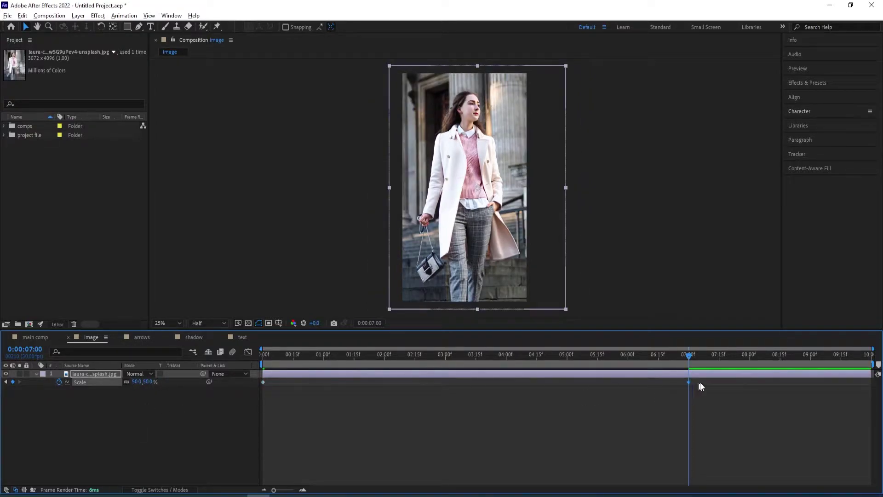
Step: Ease the Scale keyframes in the speed graph, then preview the shrinking animation
drag(707, 381, 259, 388)
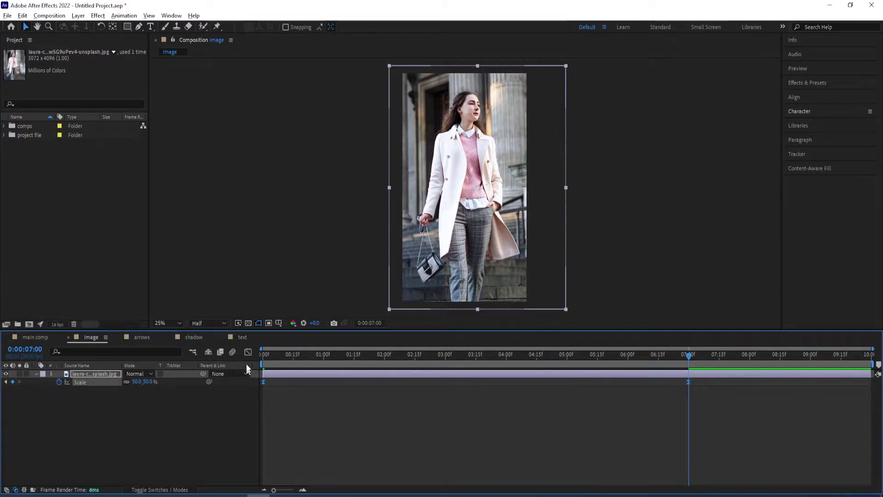
click(248, 352)
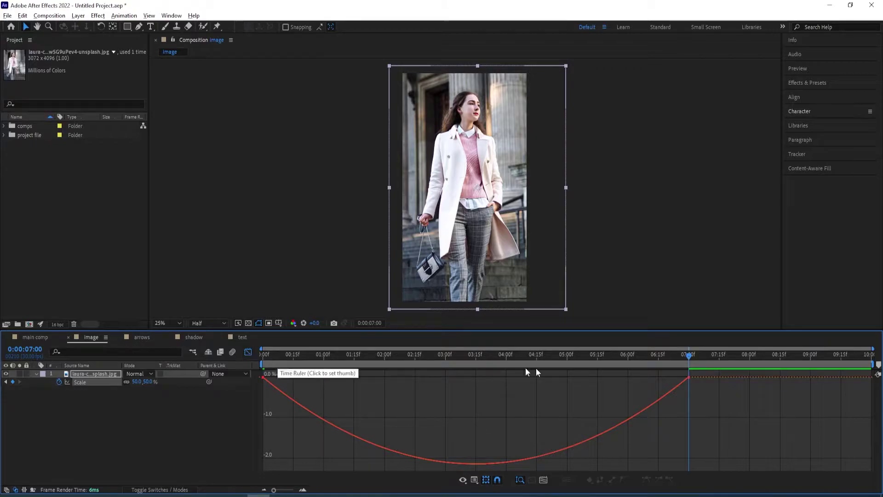
drag(712, 404, 432, 383)
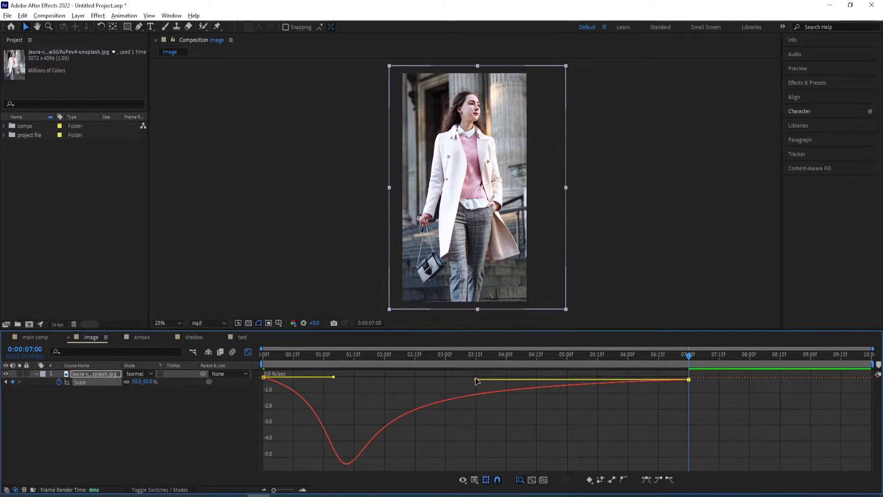
click(248, 352)
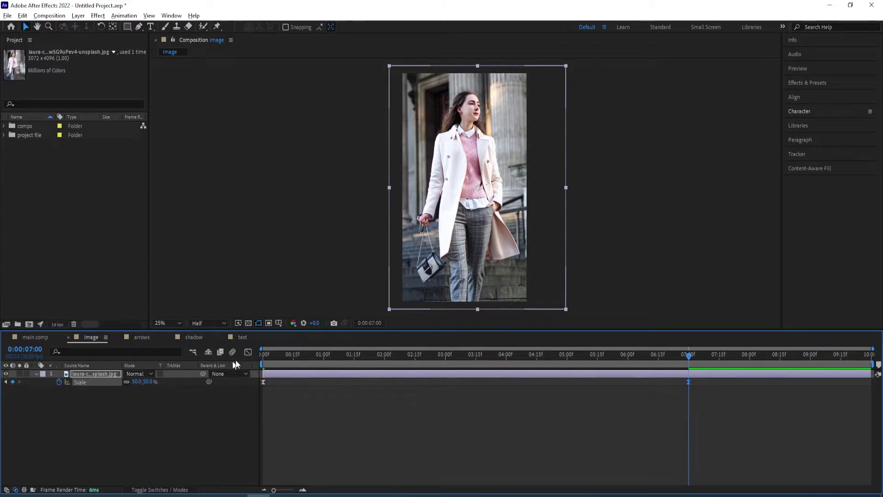
key(space)
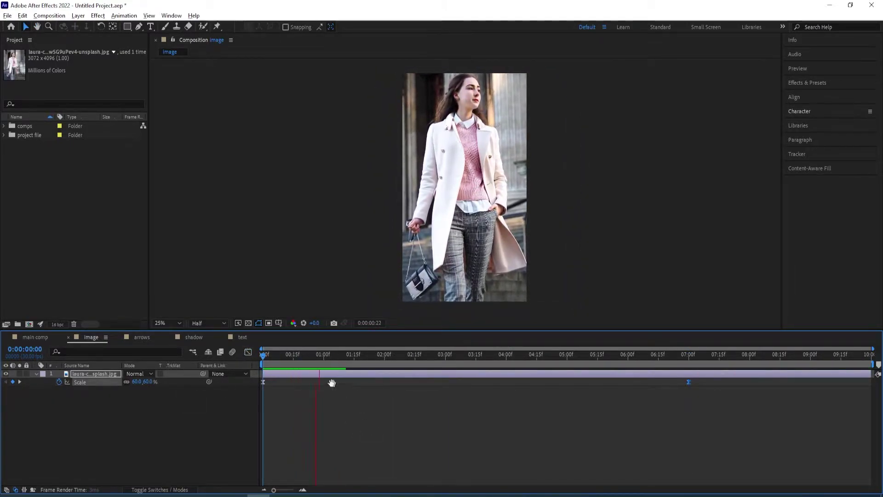
drag(320, 355, 263, 354)
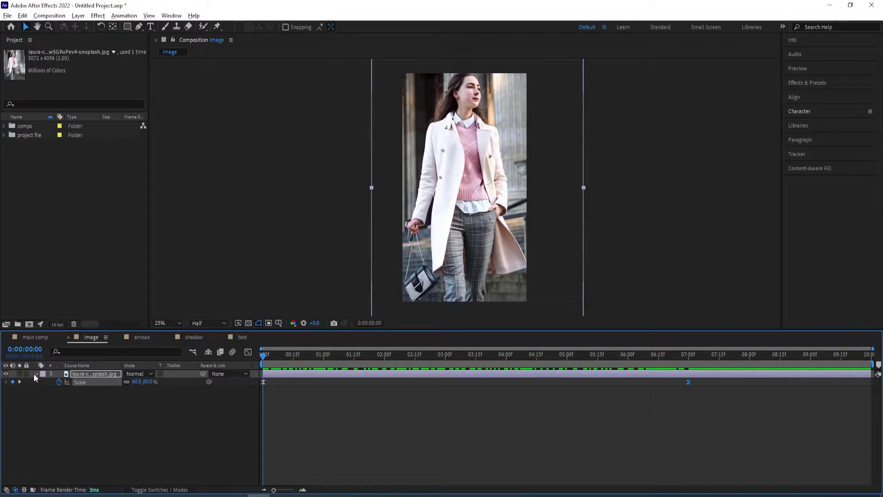
click(86, 371)
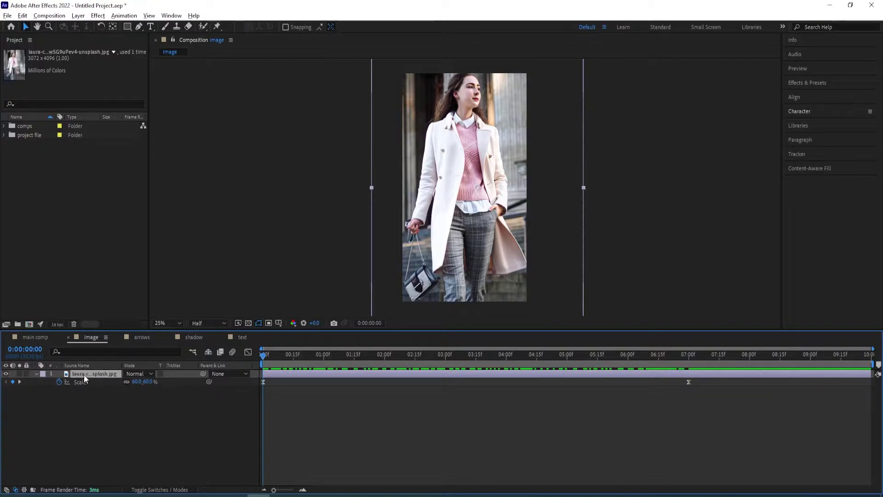
Step: Add the woman's photo to the shadow composition, then switch to the arrows composition
click(190, 337)
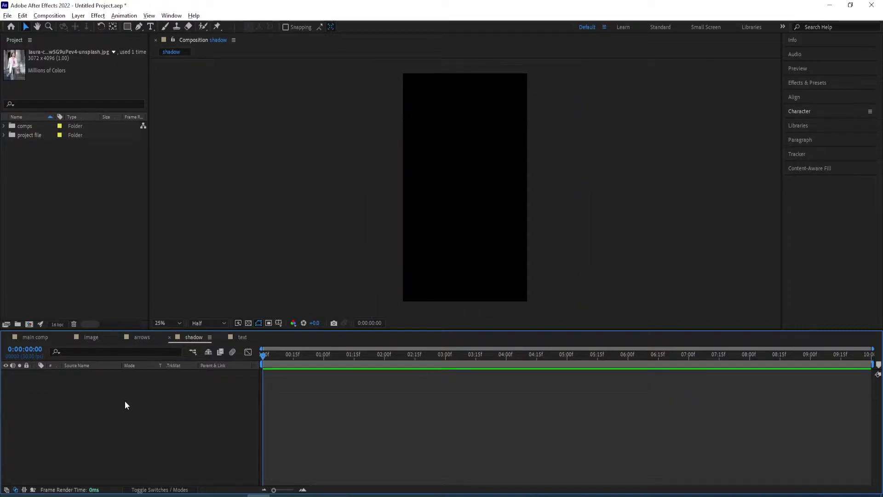
key(ctrl+slash)
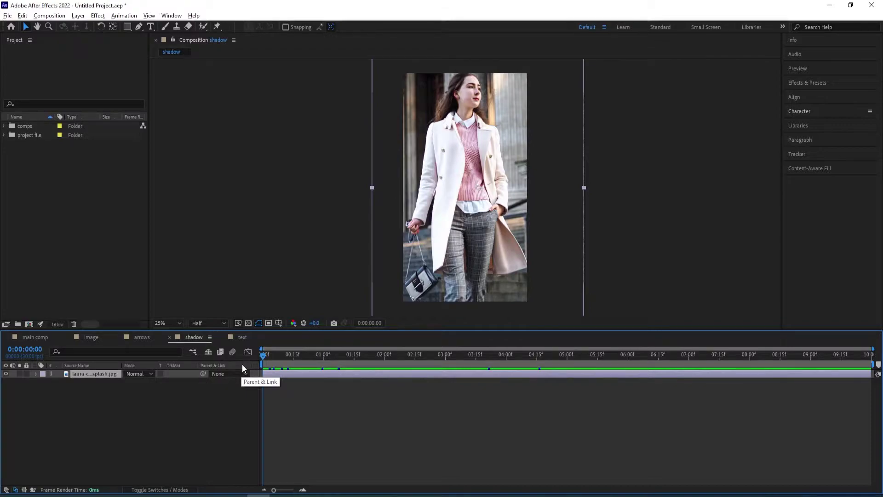
click(145, 340)
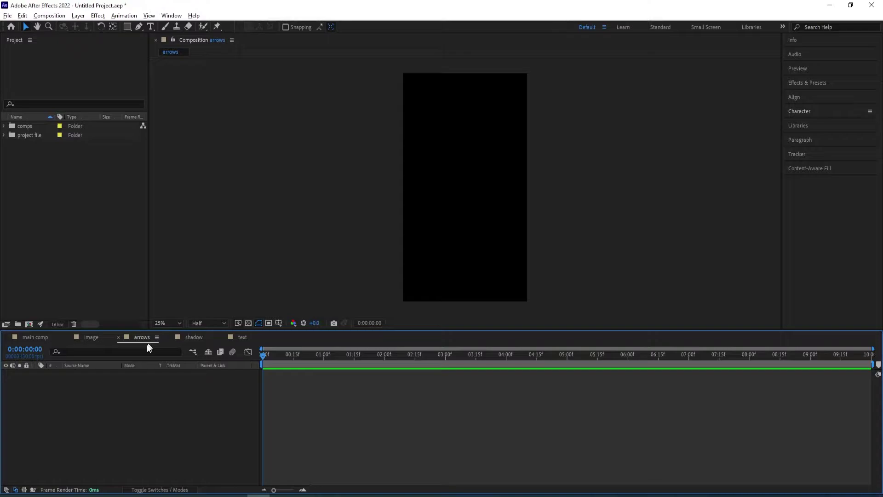
Step: Draw a white rectangle as Shape Layer 1 and align it to the composition's horizontal and vertical centre
click(127, 27)
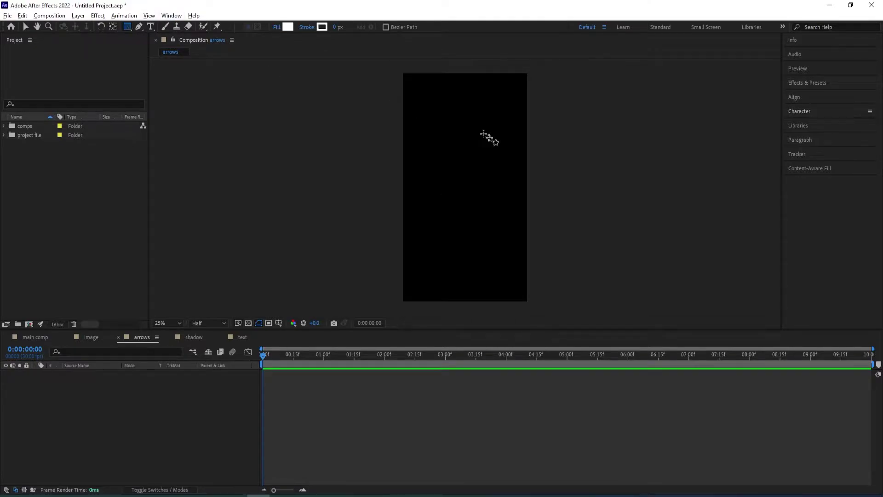
mouse_move(454, 180)
mouse_down()
mouse_move(481, 214)
mouse_move(483, 204)
mouse_move(467, 203)
mouse_up()
key(v)
click(800, 98)
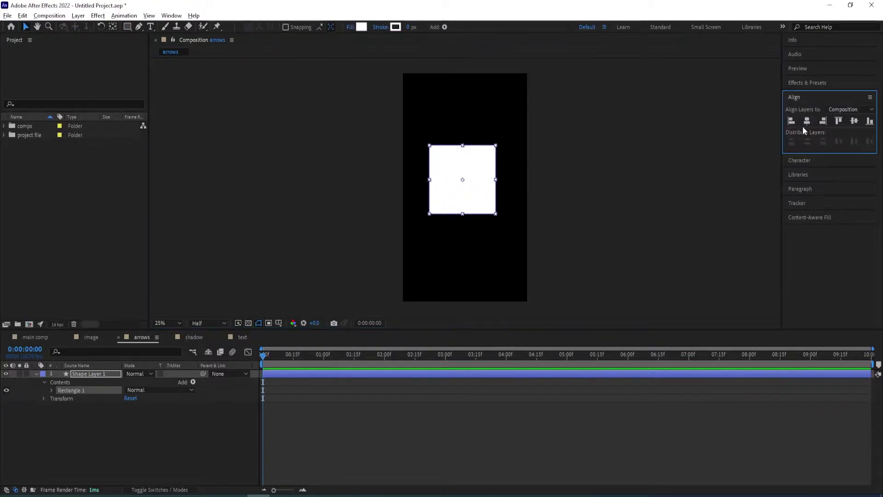
click(807, 121)
click(854, 120)
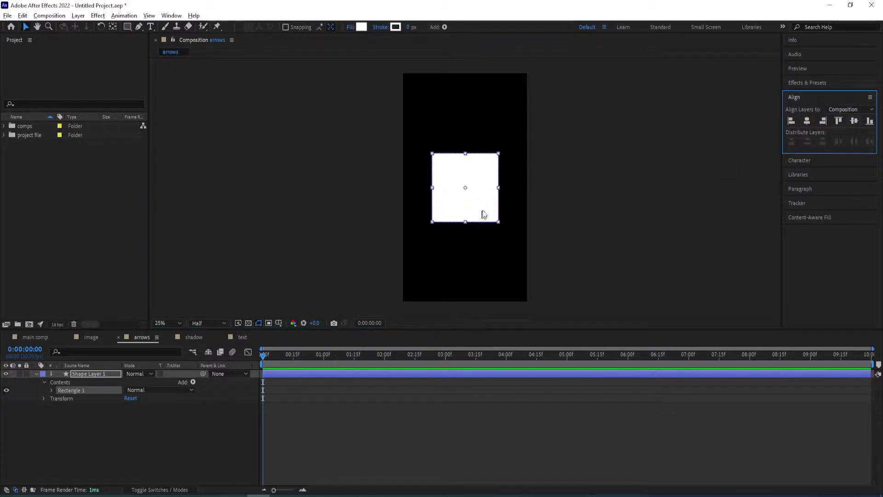
click(454, 209)
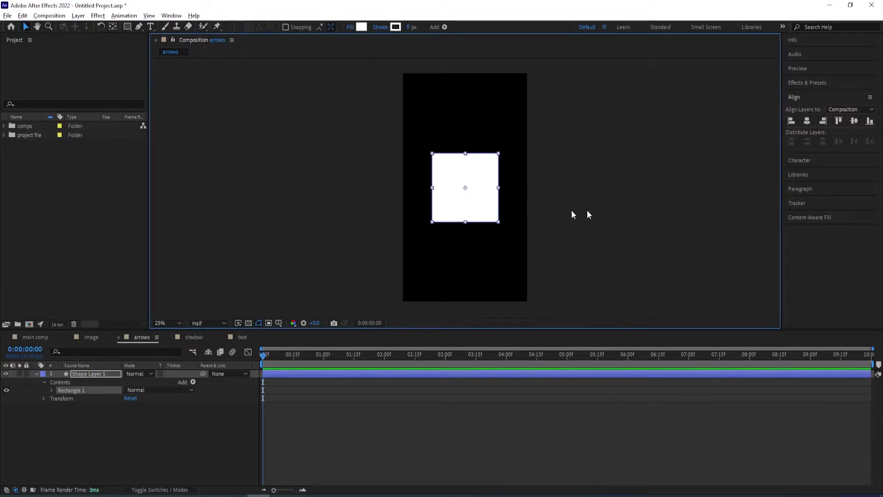
click(794, 99)
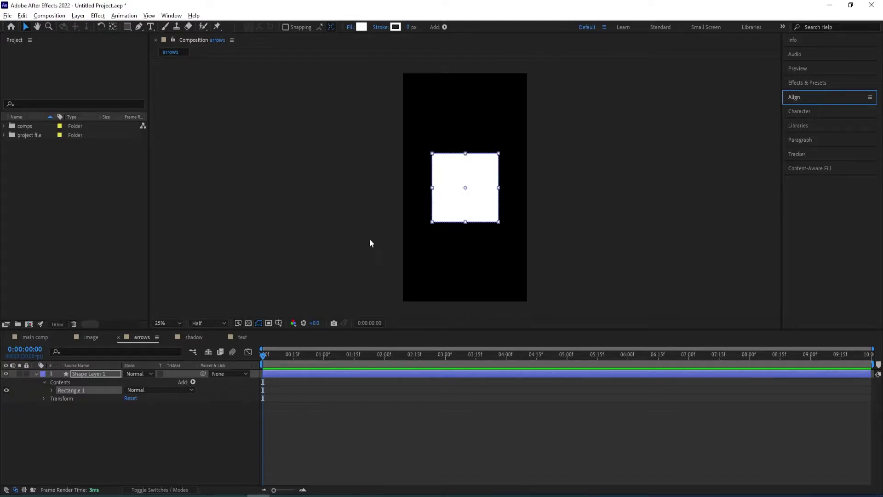
click(460, 197)
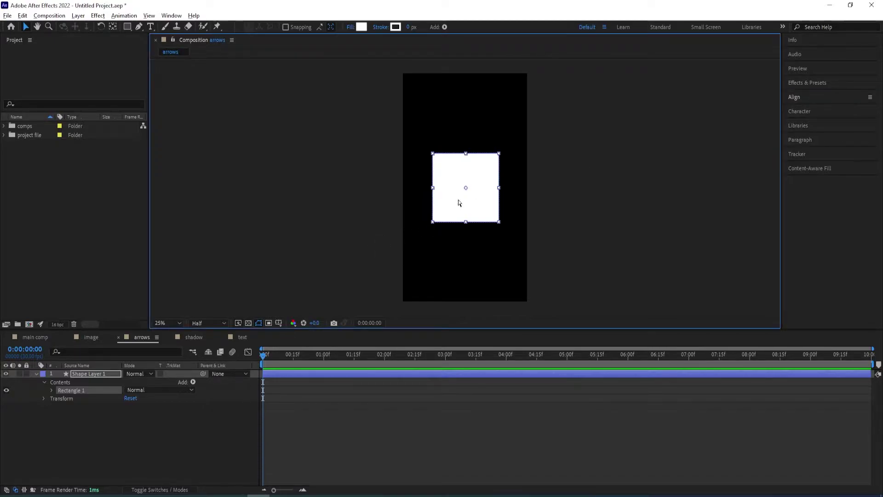
click(192, 383)
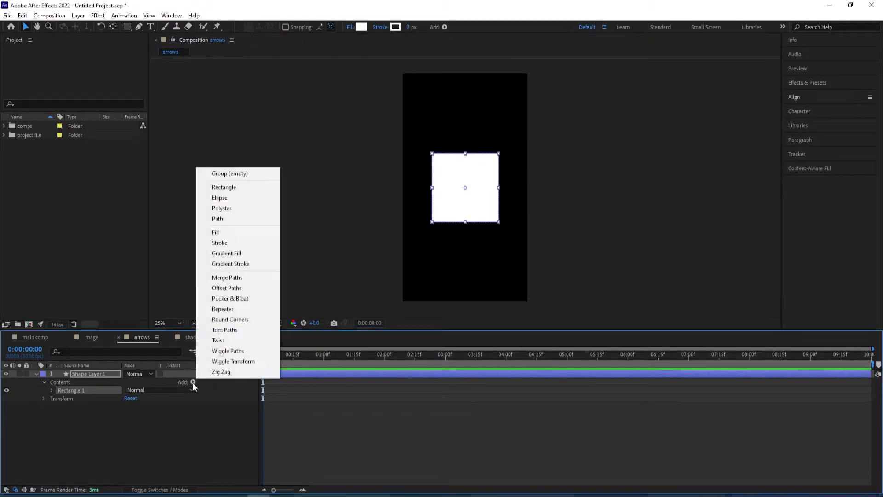
click(218, 332)
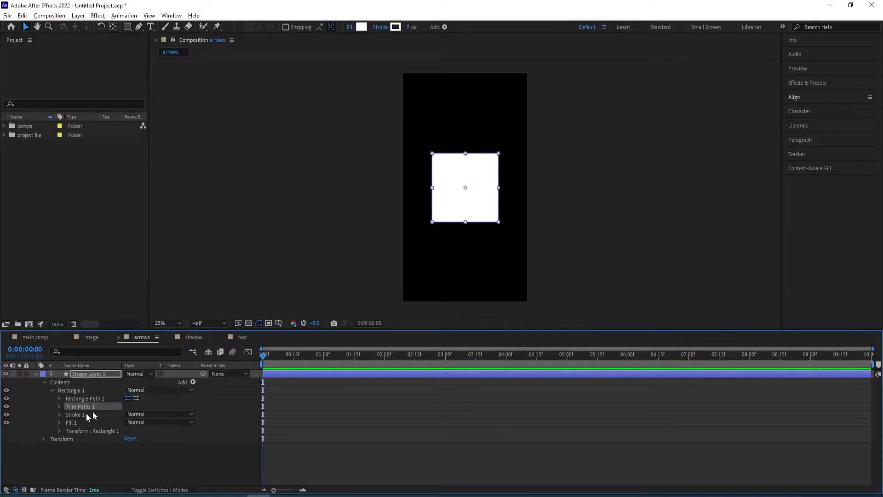
click(58, 407)
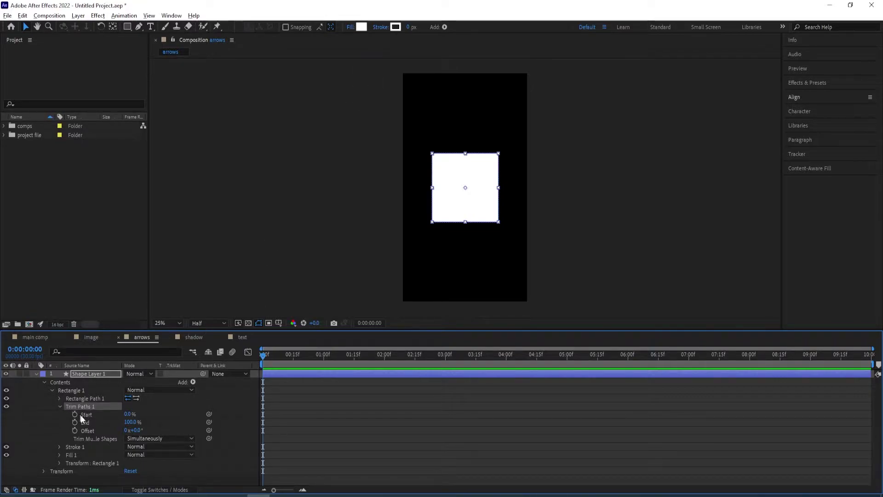
key(Delete)
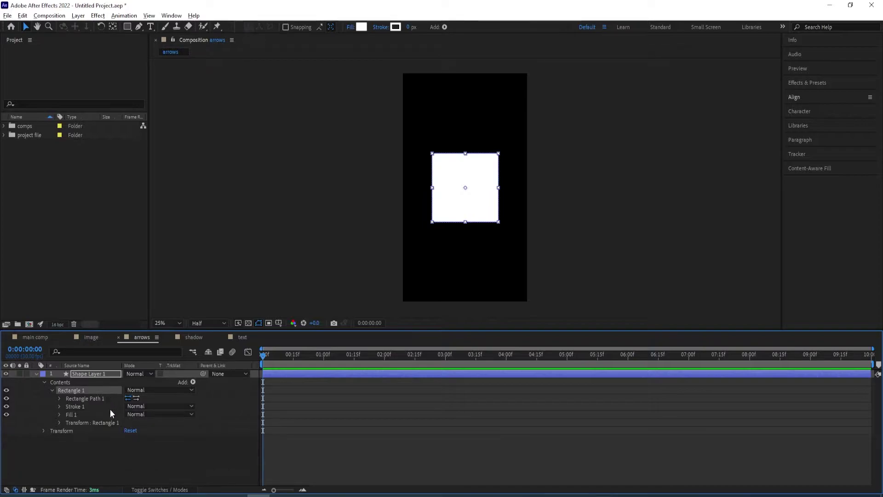
click(36, 374)
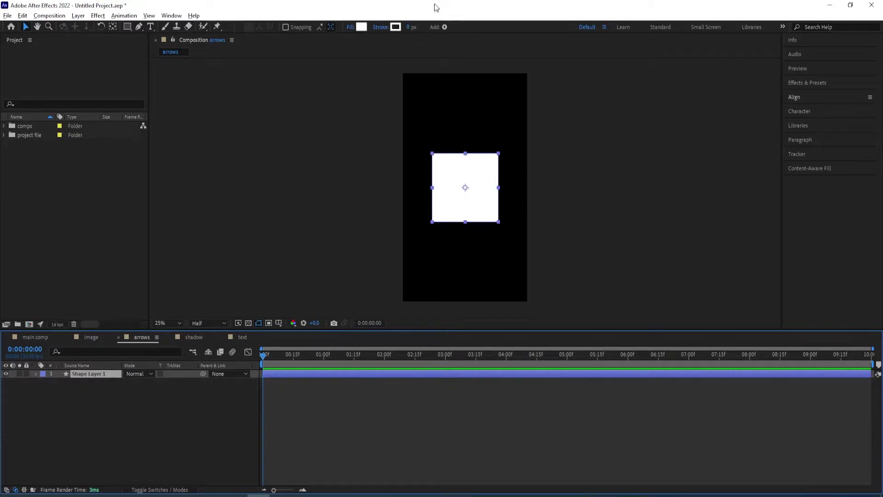
Step: Set the rectangle's fill to None and its stroke width to 100 px
alt+click(360, 28)
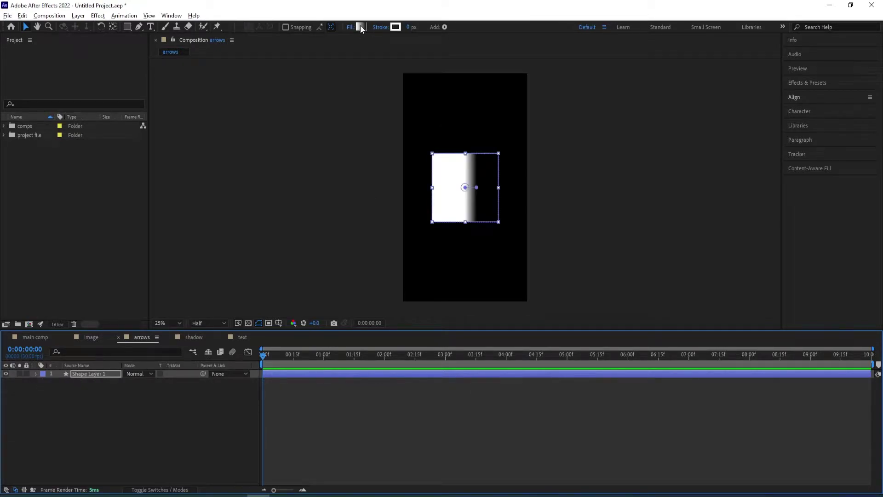
alt+click(361, 27)
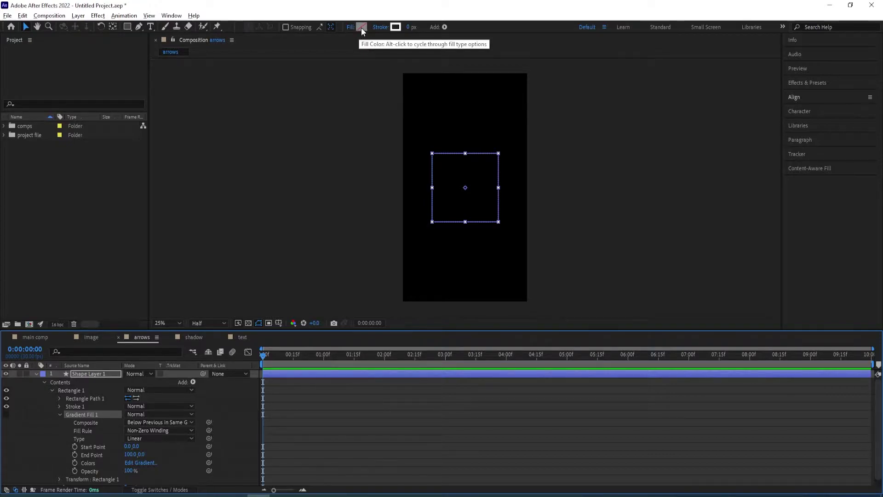
click(407, 26)
text(100)
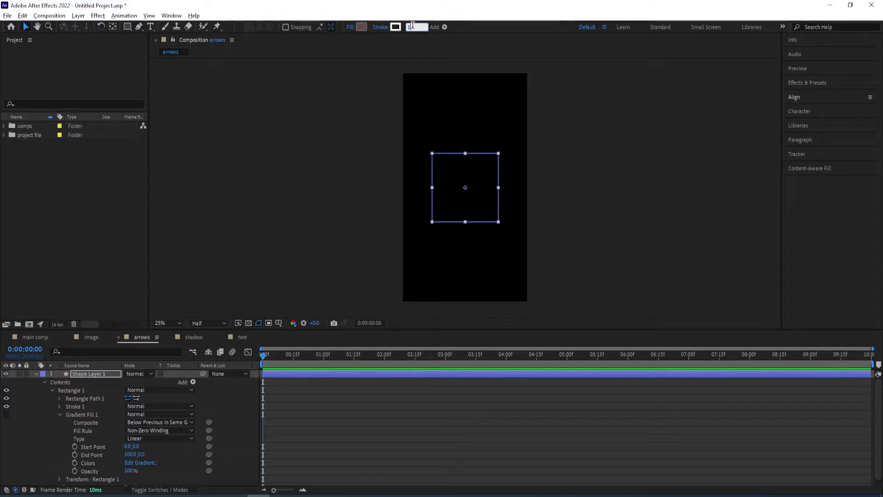
key(Return)
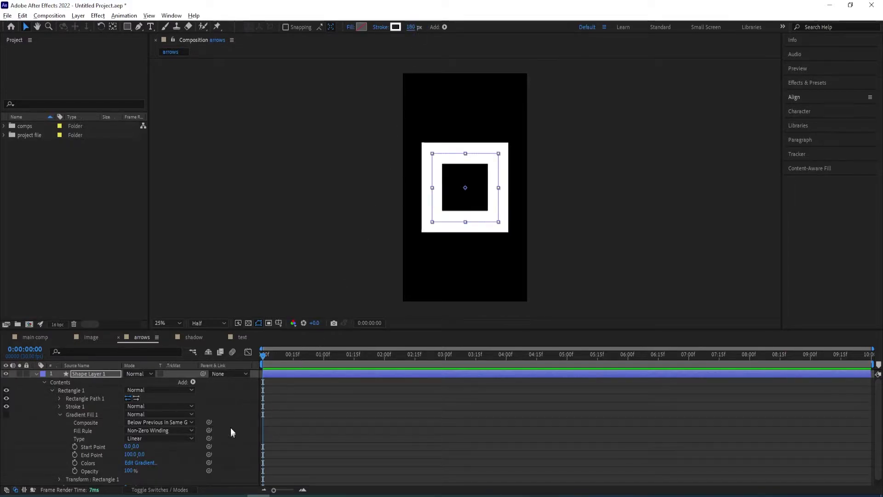
click(230, 426)
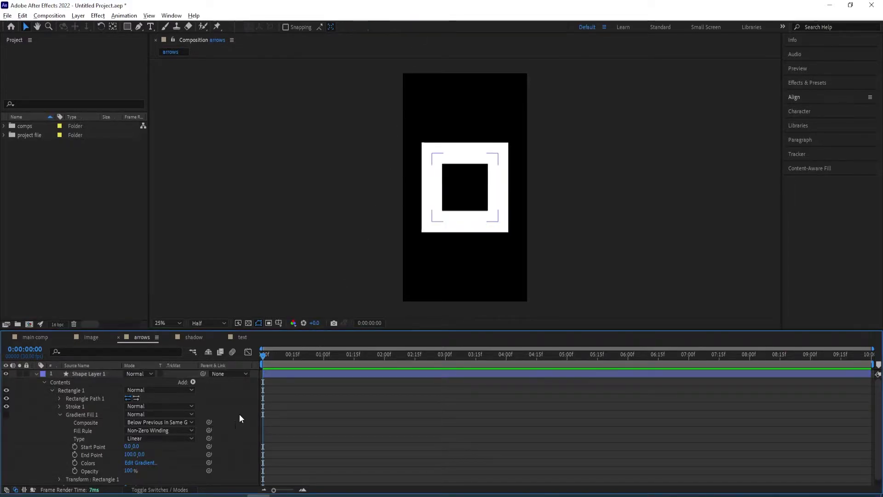
Step: Add Trim Paths to Shape Layer 1 with End at 50%, leaving the right and bottom edges
click(193, 382)
click(179, 384)
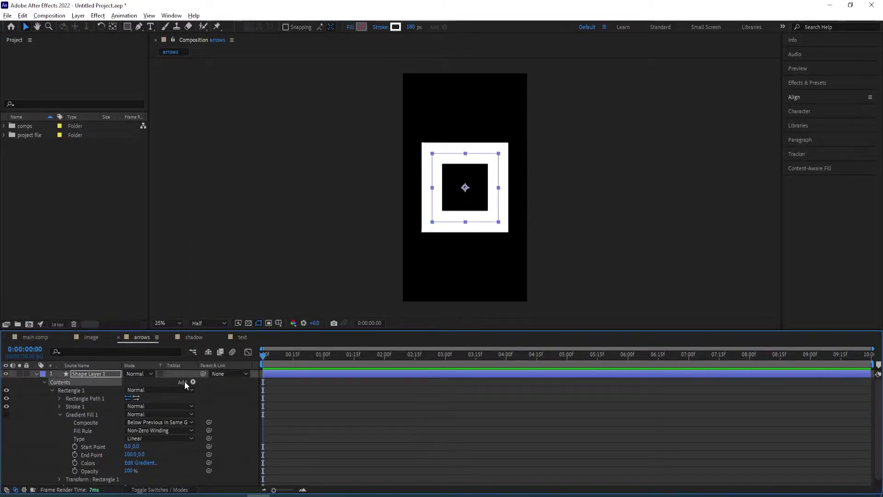
click(193, 381)
click(222, 330)
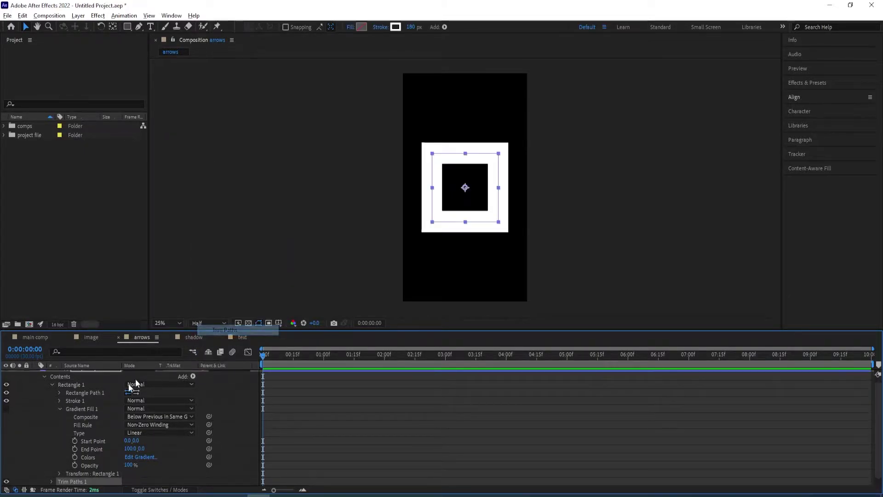
click(51, 473)
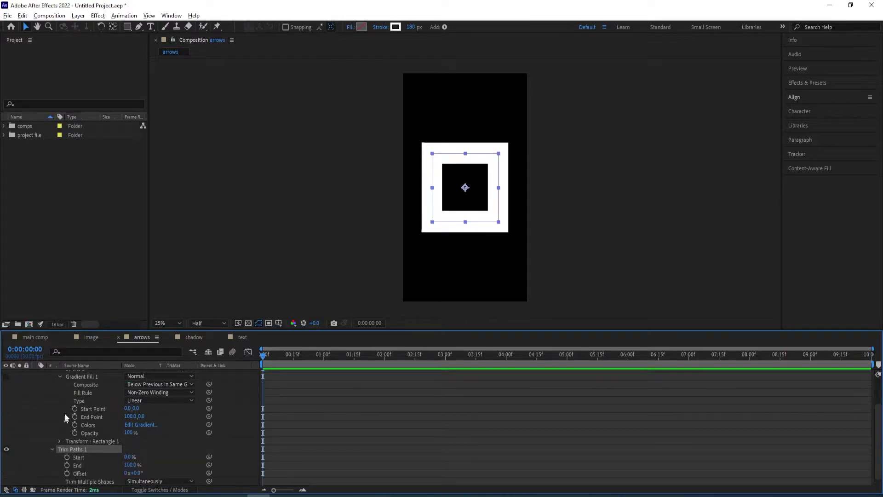
scroll(101, 465, down, 2)
click(131, 457)
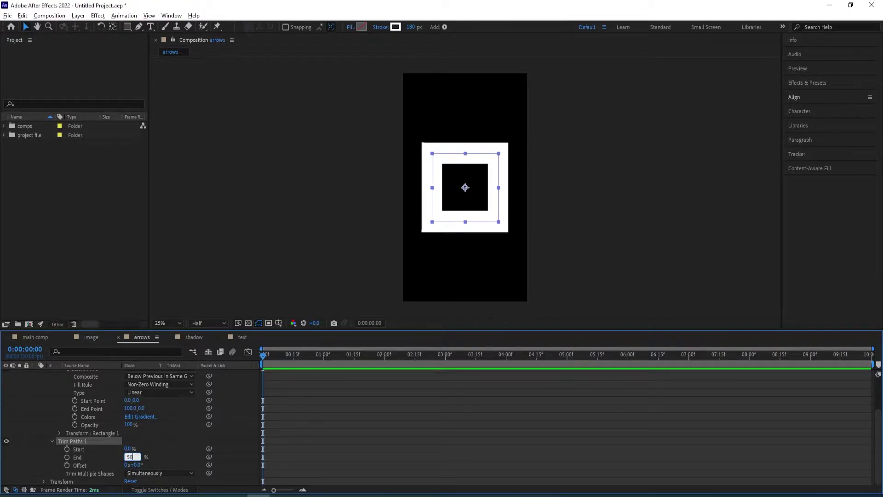
key(Return)
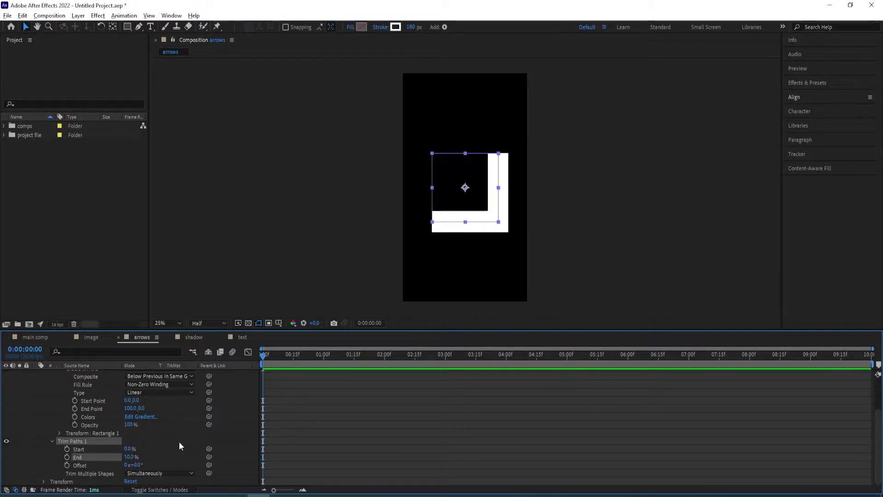
key(r)
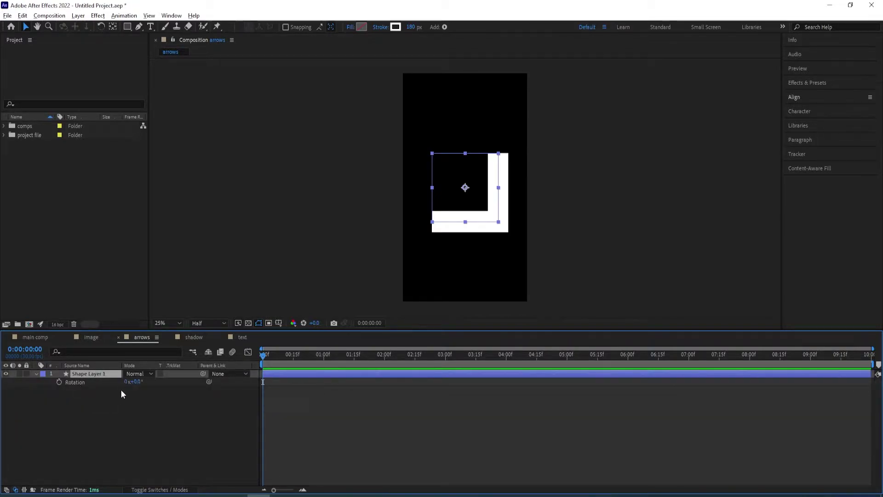
Step: Rotate Shape Layer 1 to 45° and scale it to 167% into a full-width chevron
click(135, 381)
text(45)
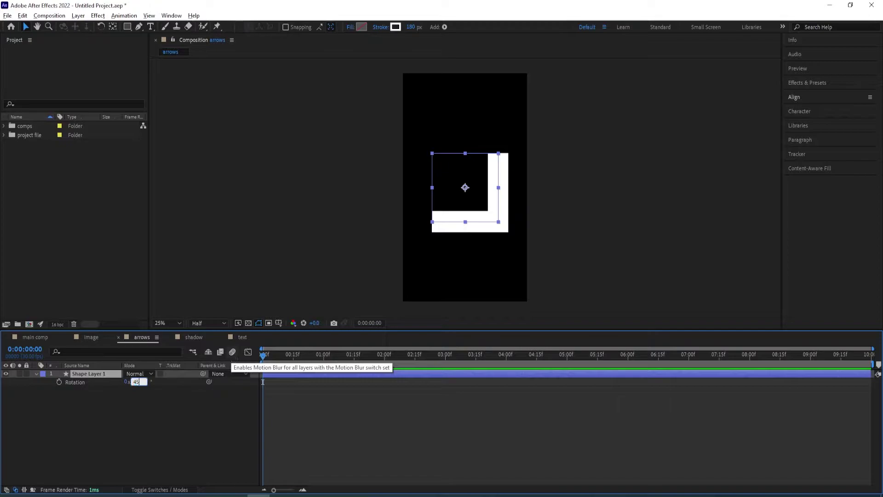
key(Return)
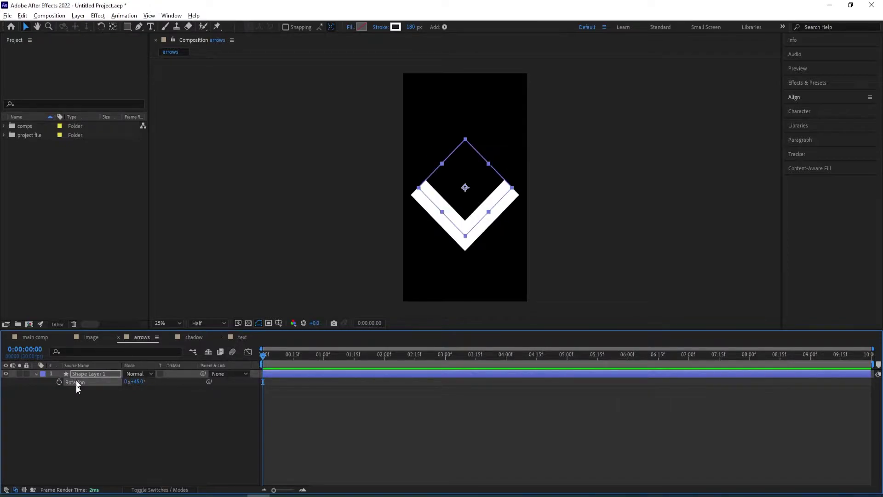
key(s)
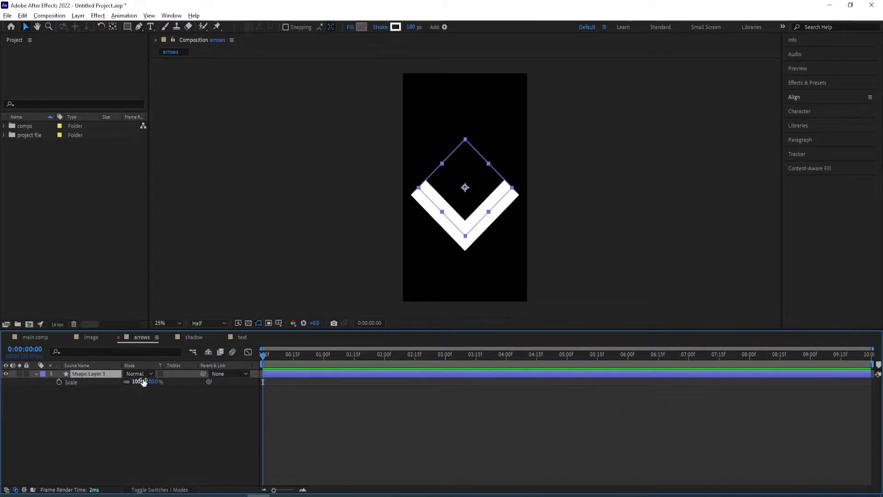
drag(151, 381, 191, 388)
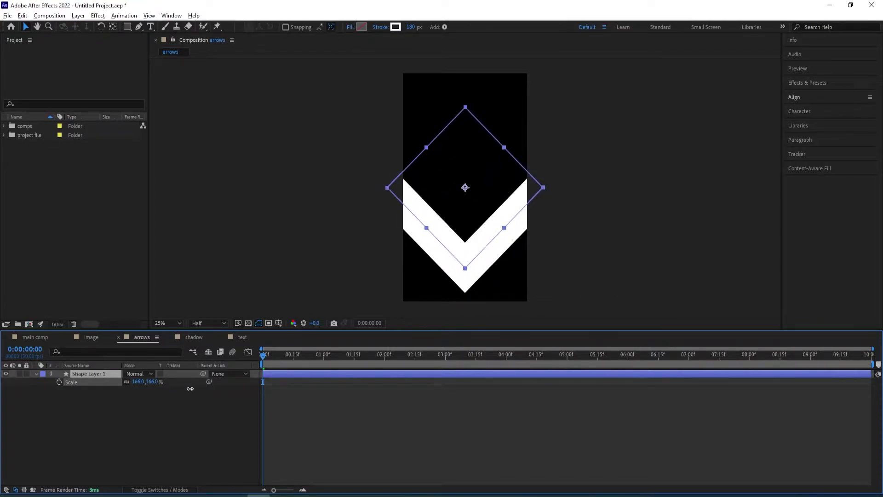
click(135, 439)
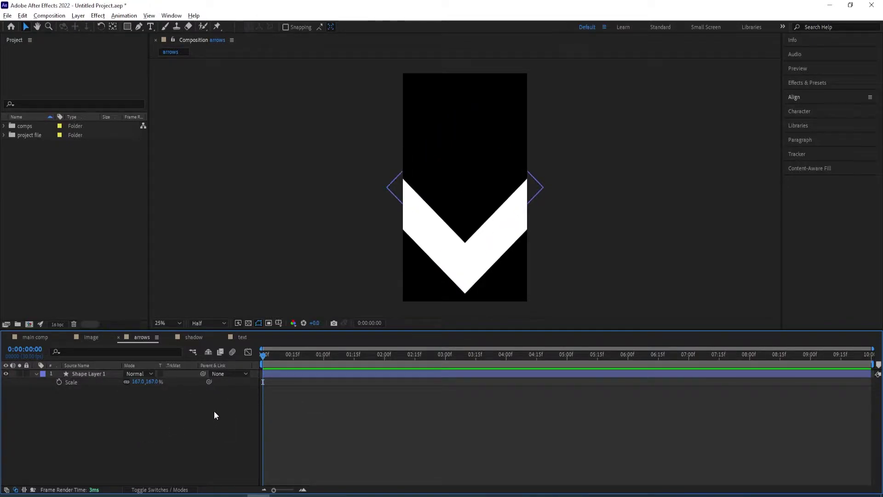
click(90, 373)
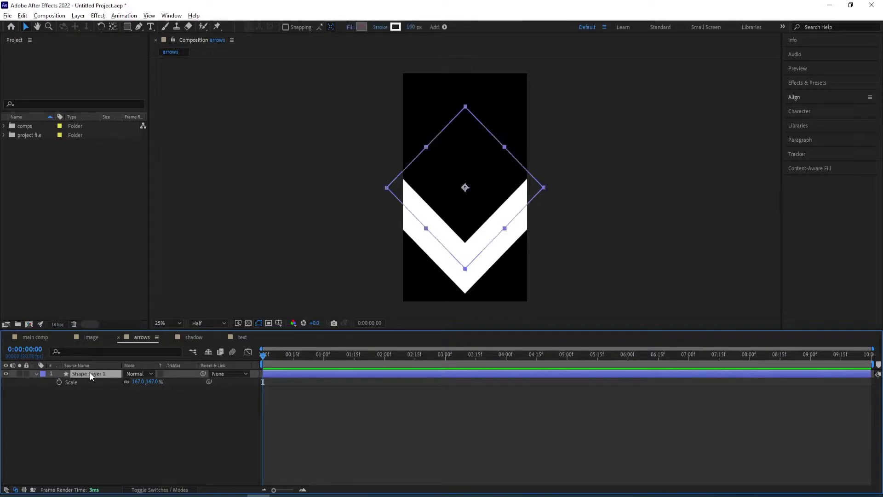
key(p)
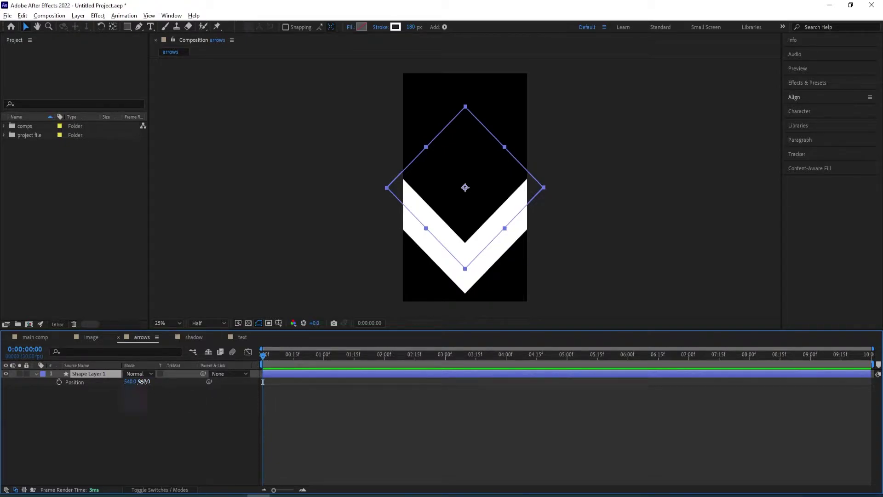
Step: Keyframe the chevron's Position from Y -890 at frame 0 to 540, 2145 at 1:15
drag(144, 382, 47, 401)
key(comma)
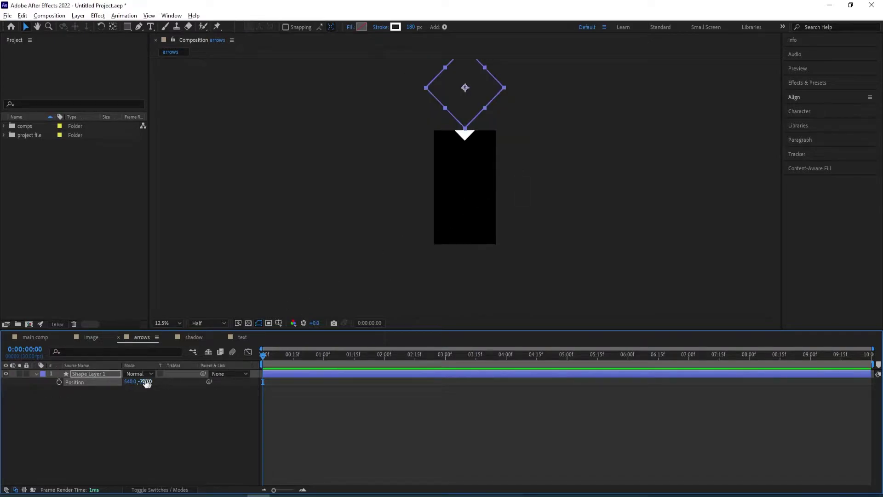
drag(144, 382, 137, 383)
click(59, 383)
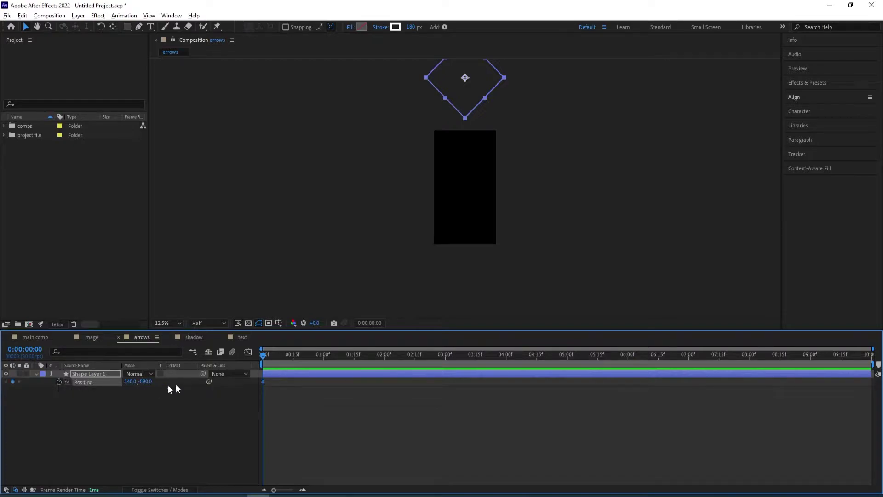
drag(265, 361, 354, 361)
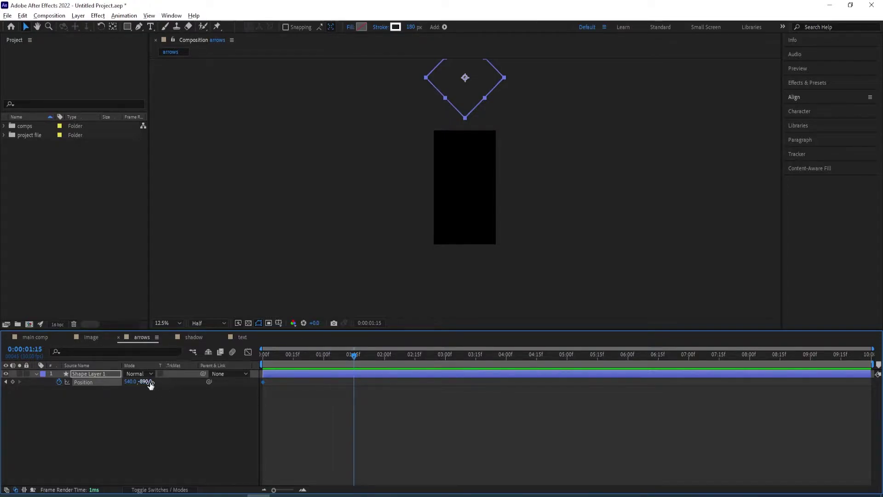
drag(150, 385, 310, 361)
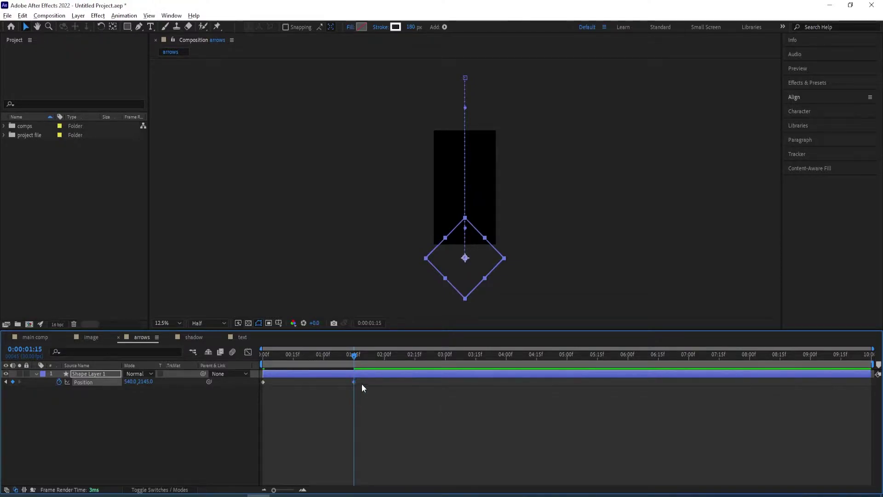
drag(361, 388, 251, 391)
Step: Reshape the chevron's Position speed curve in the Graph Editor to spike early and taper off
click(248, 351)
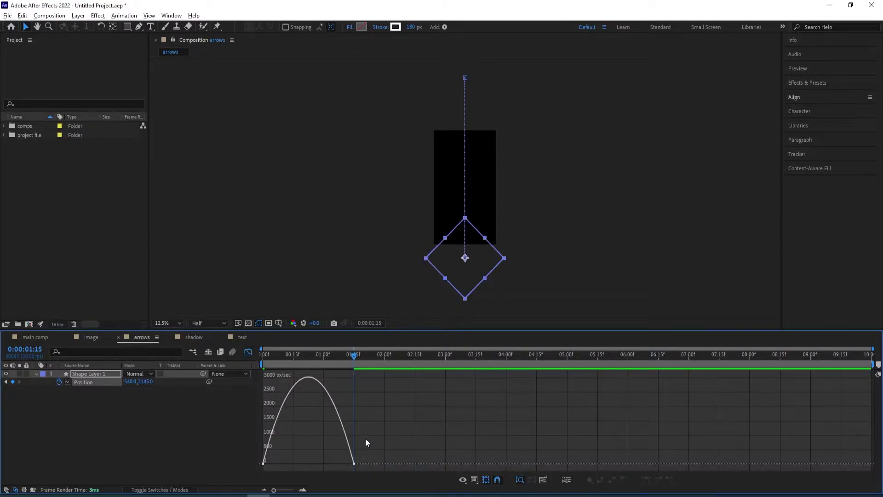
drag(370, 455, 304, 461)
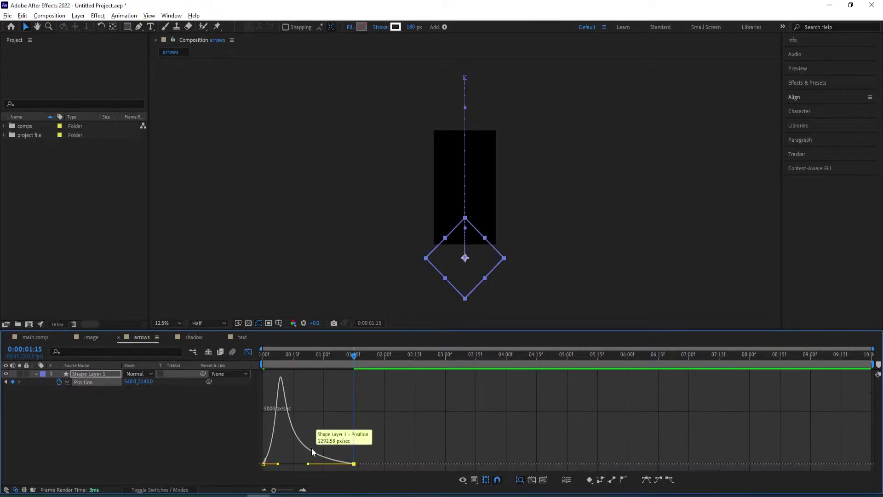
click(247, 353)
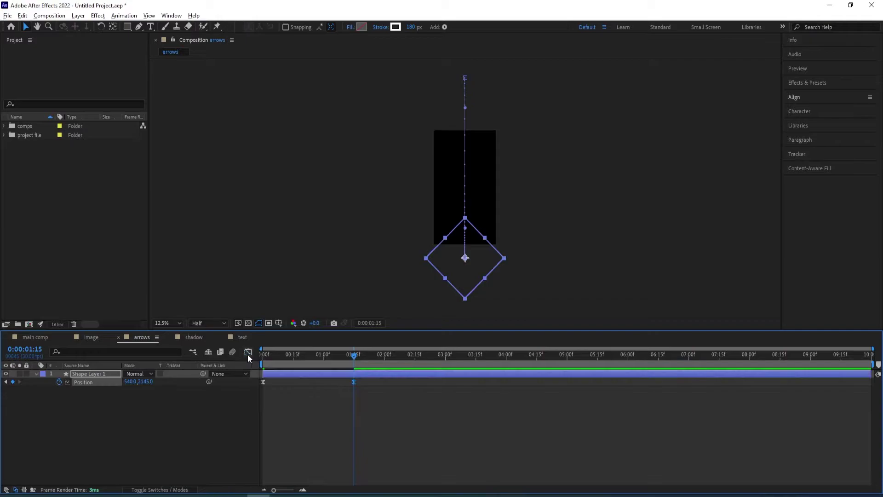
mouse_move(352, 358)
mouse_down()
mouse_move(245, 362)
mouse_move(336, 363)
mouse_up()
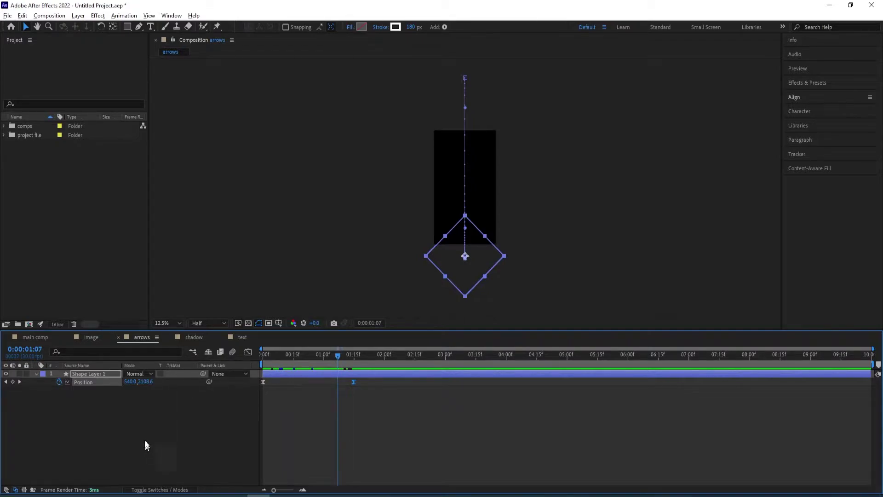
Step: Switch on the Motion Blur switch for the chevron layer
key(F4)
key(F4)
key(F4)
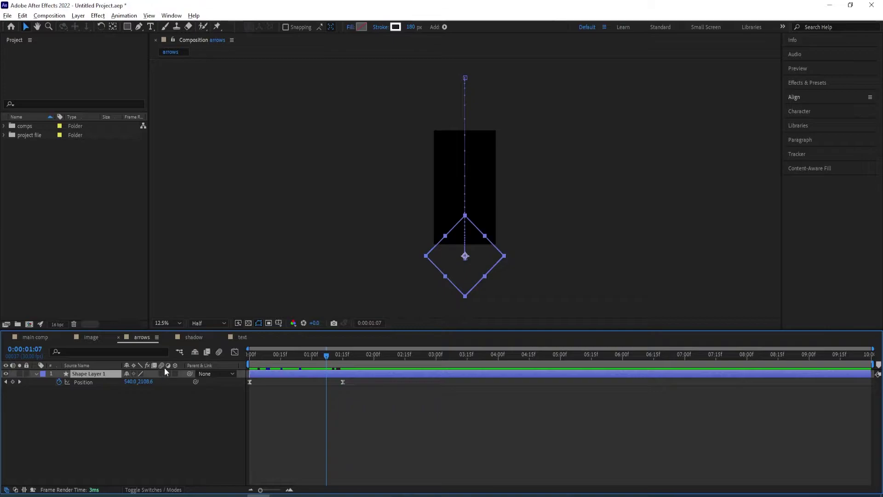
key(F4)
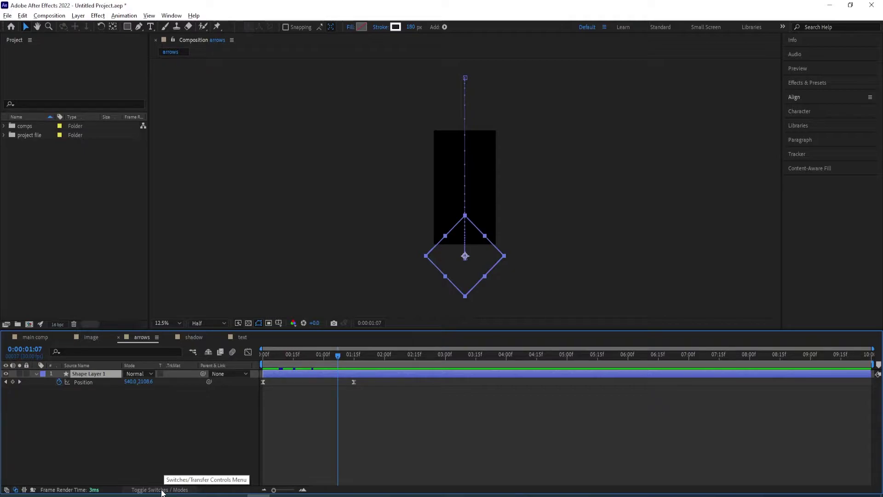
key(F4)
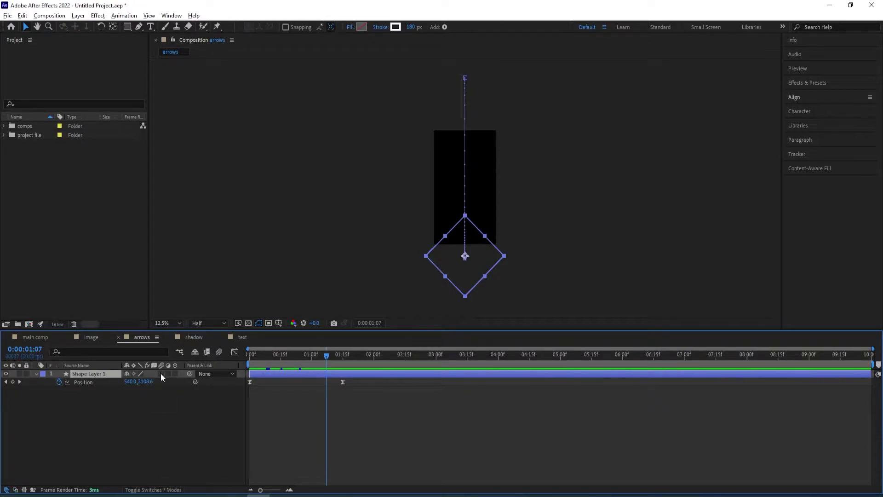
click(161, 374)
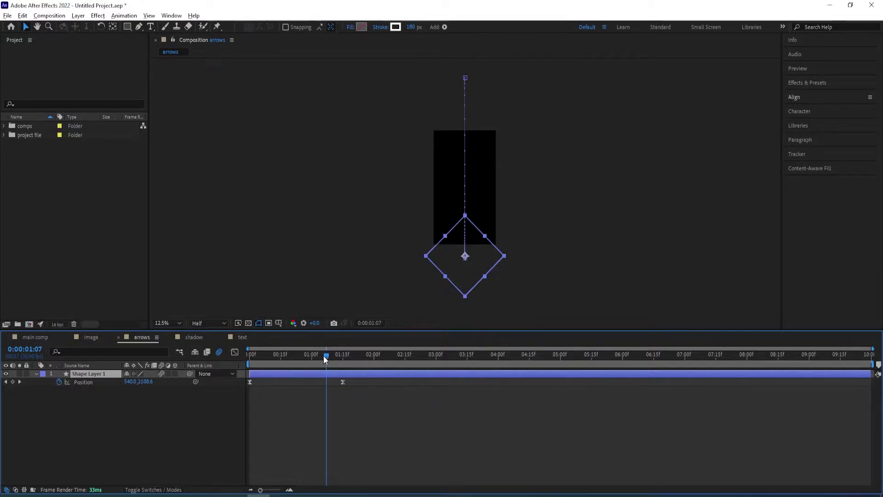
Step: Inspect the blurred chevron near the start of its drop up close in the viewer
drag(324, 355, 280, 368)
key(period)
key(period)
key(period)
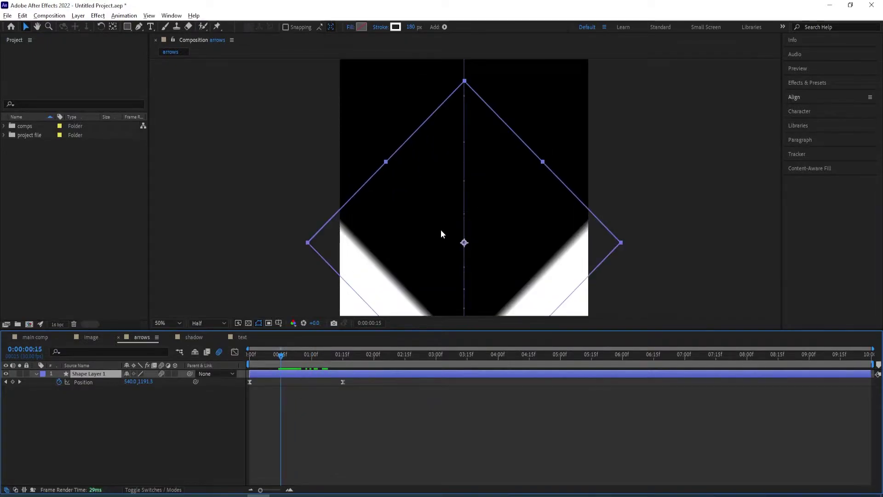
drag(477, 247, 505, 166)
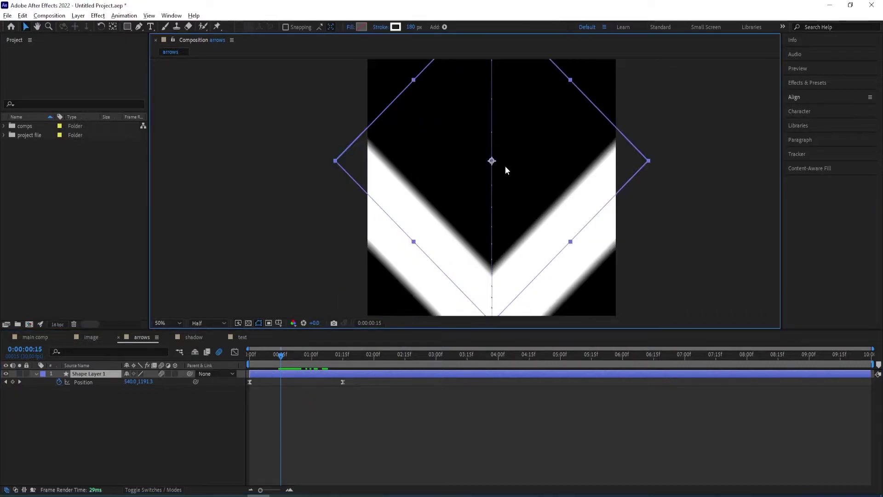
click(159, 378)
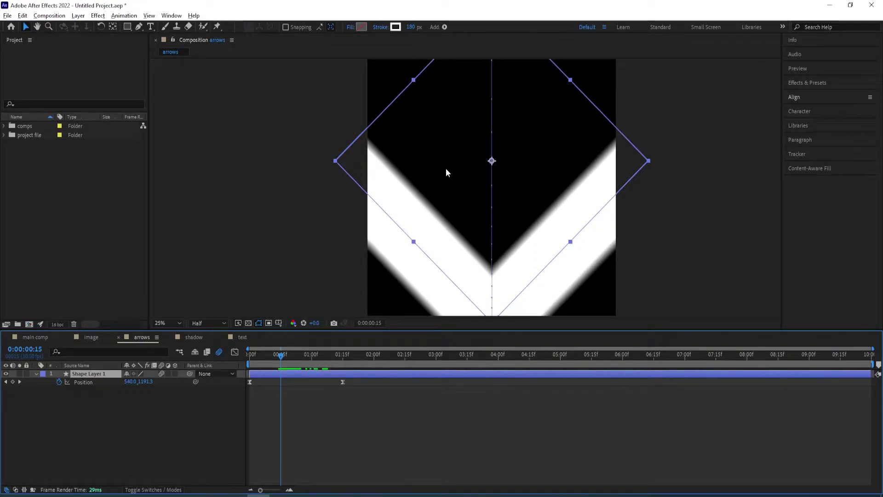
key(comma)
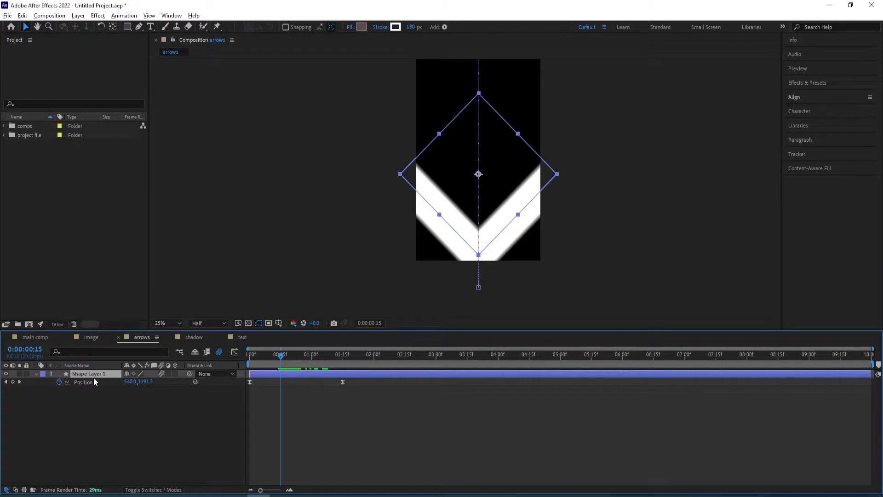
Step: Rename the shape layer 'arrow', duplicate it, and delay the copy a few frames later
key(Return)
text(arrow)
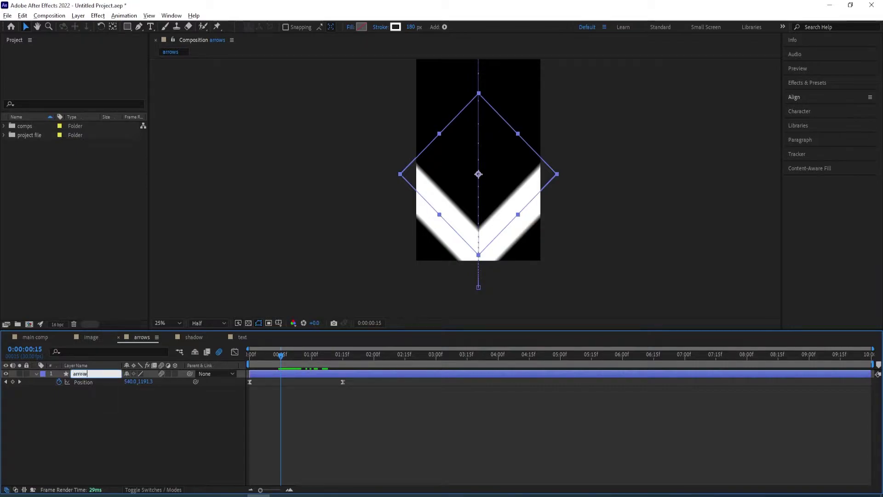
key(ctrl+d)
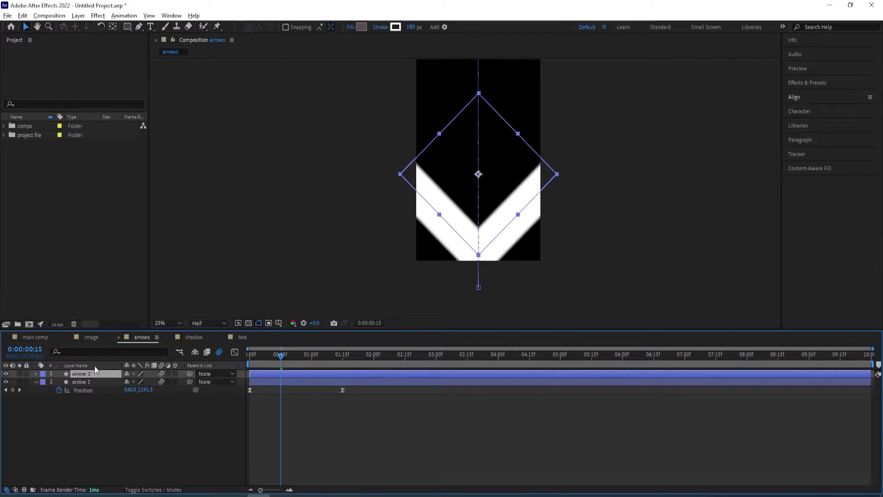
click(36, 382)
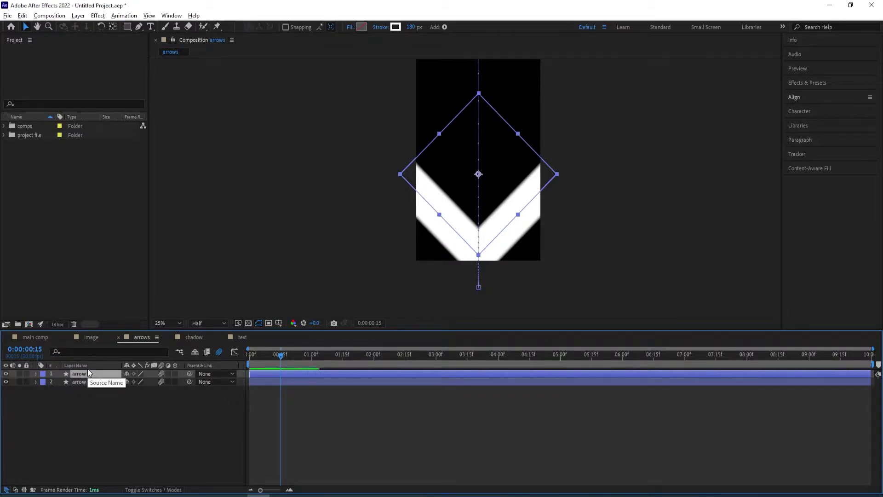
key(alt+Page_Down)
key(alt+Page_Down)
key(alt+Page_Down)
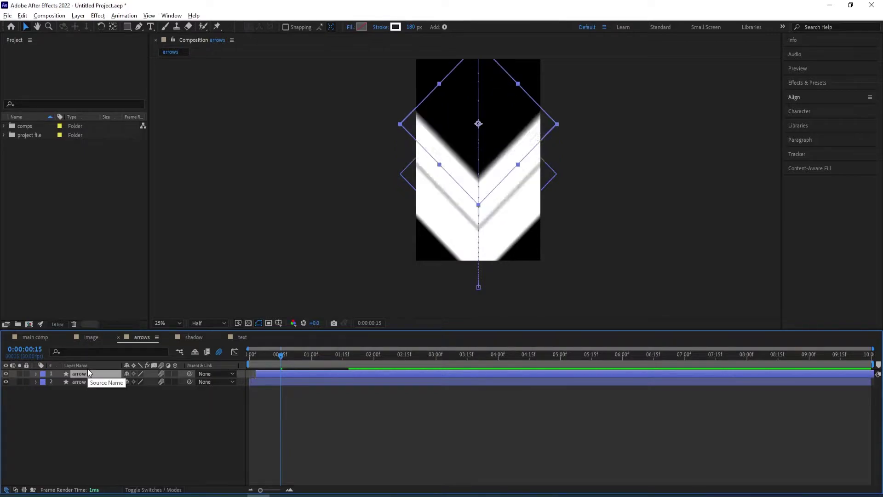
key(alt+Page_Down)
key(alt+Page_Down)
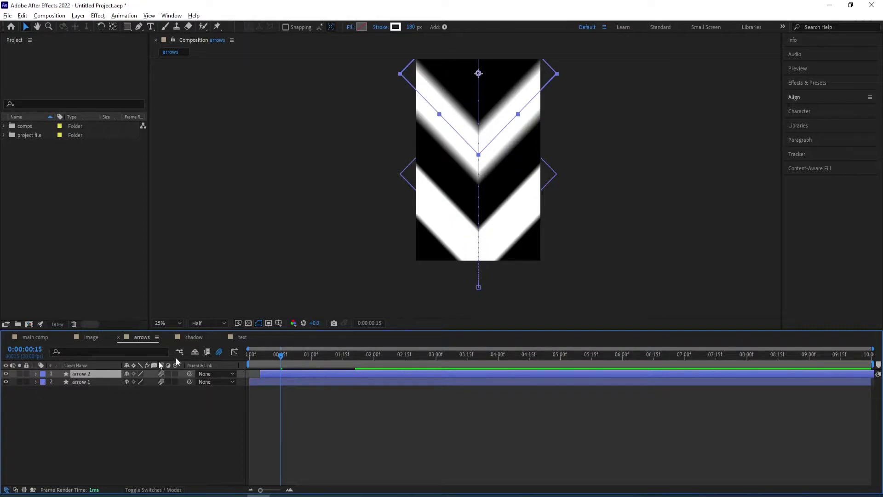
Step: Check the staggered chevrons at 12 frames and duplicate arrow 2 into arrow 3
drag(281, 363, 316, 385)
drag(325, 381, 276, 383)
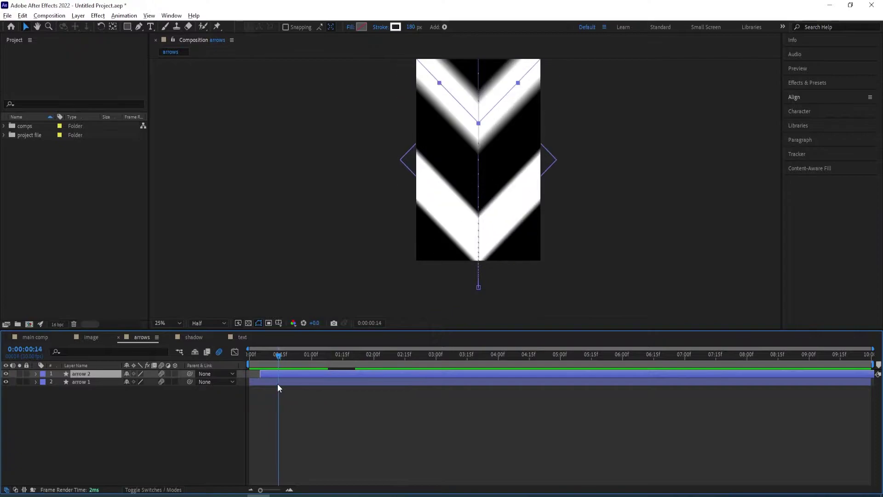
key(ctrl+d)
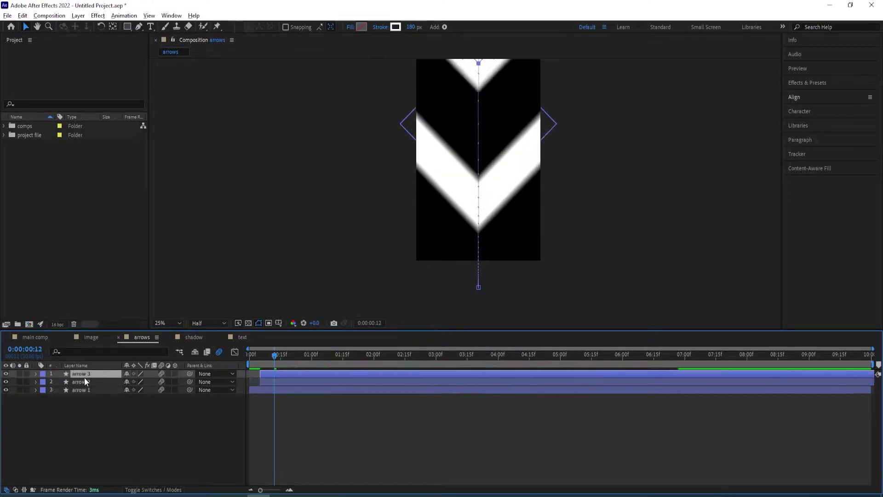
Step: Change arrow 3's fill and stroke settings to a solid white fill
alt+click(395, 27)
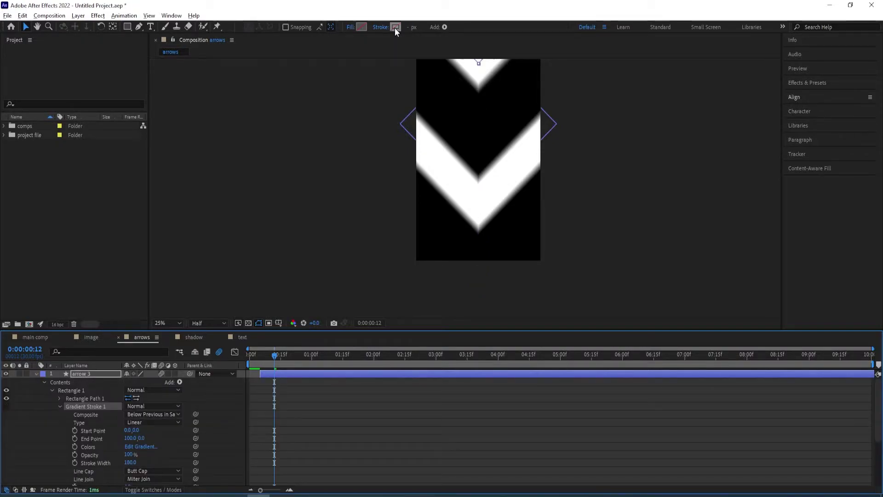
alt+click(363, 28)
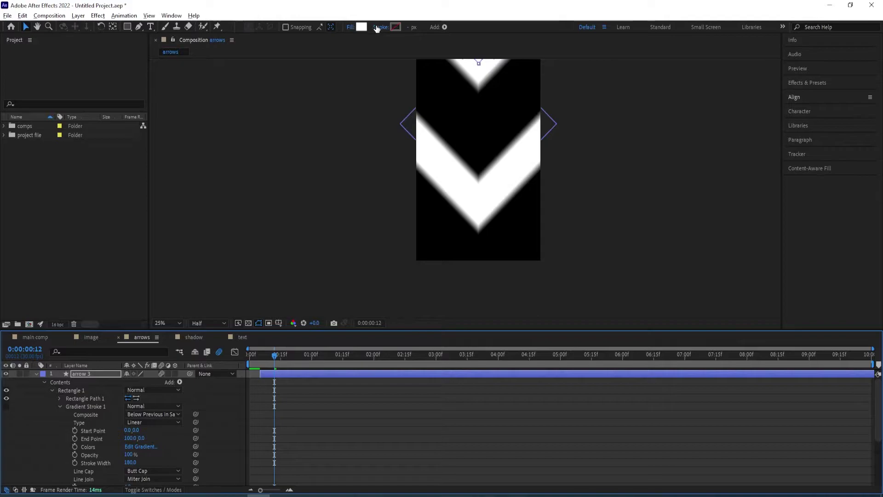
click(94, 375)
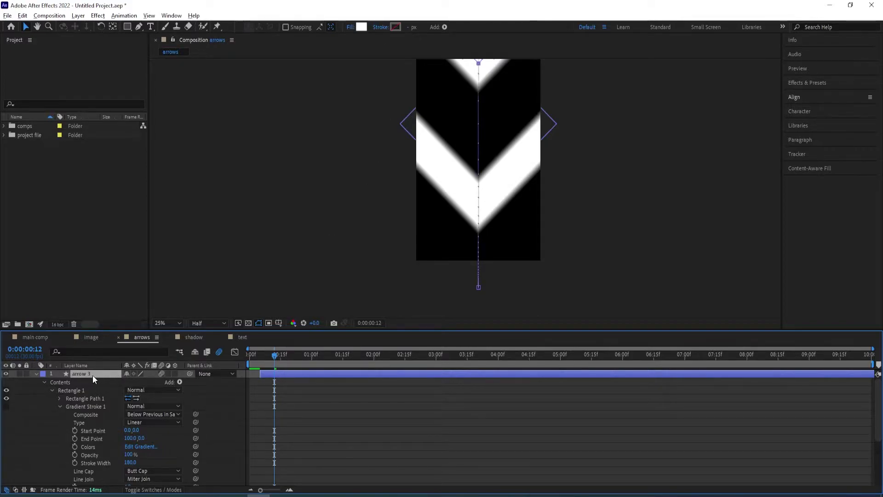
click(35, 374)
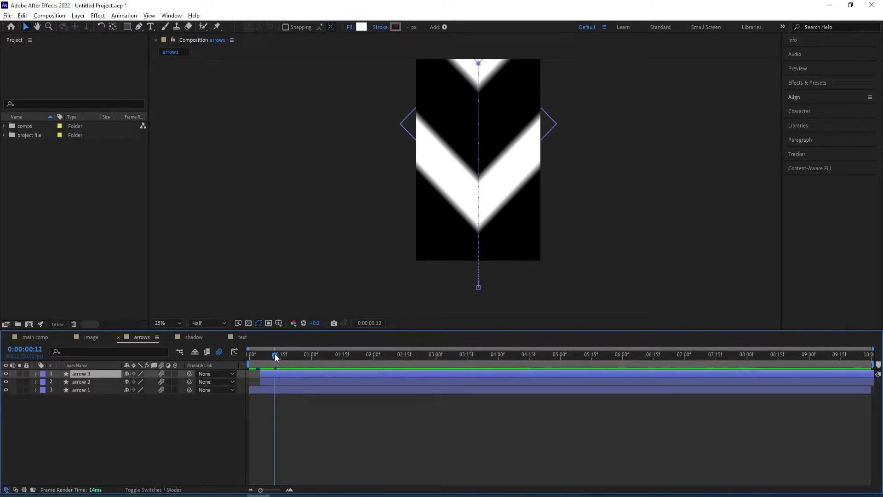
Step: Delay arrow 3 about 11 frames so it starts around 0:00:00:20
mouse_move(274, 363)
mouse_down()
mouse_move(294, 355)
mouse_move(264, 362)
mouse_up()
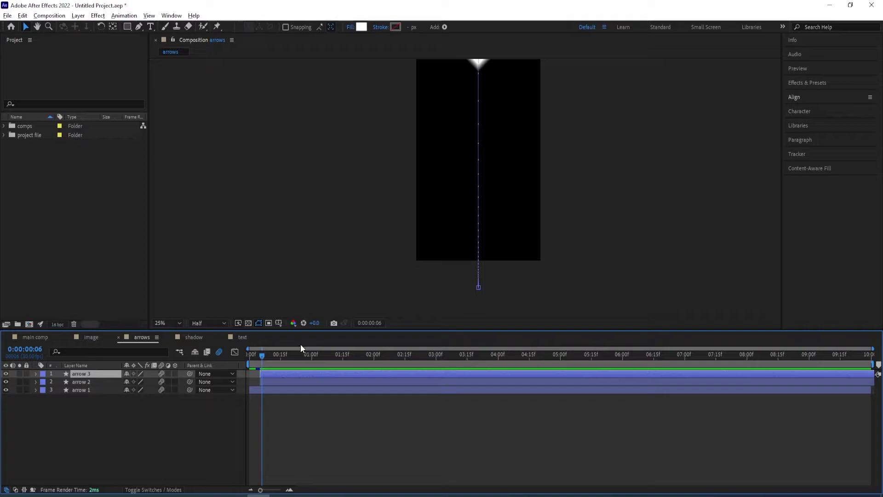
key(alt+shift+Page_Down)
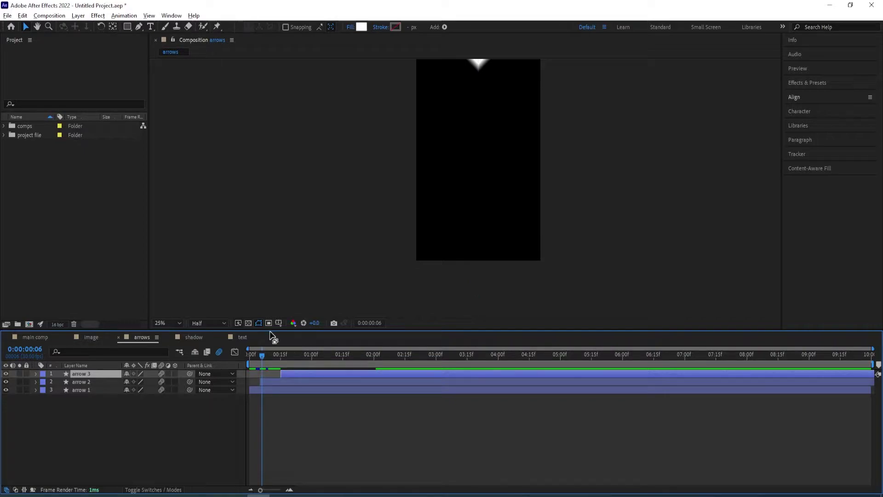
drag(262, 358, 282, 364)
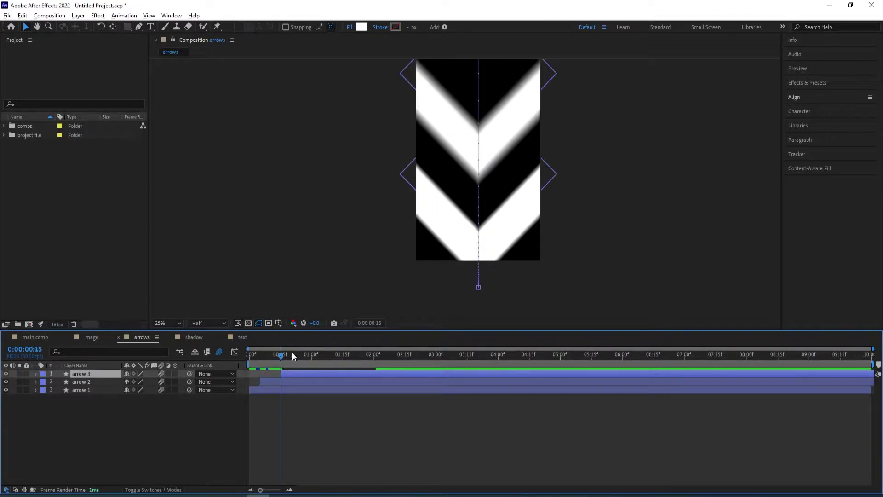
key(alt+Page_Down)
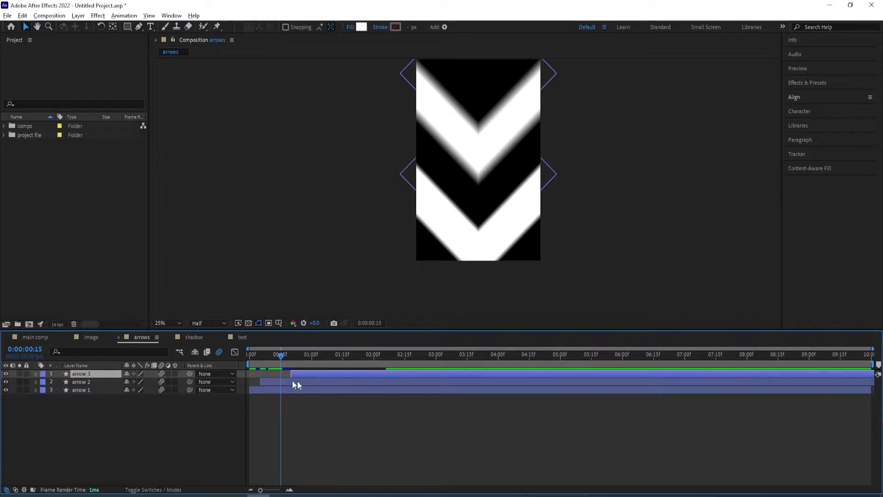
drag(284, 355, 291, 357)
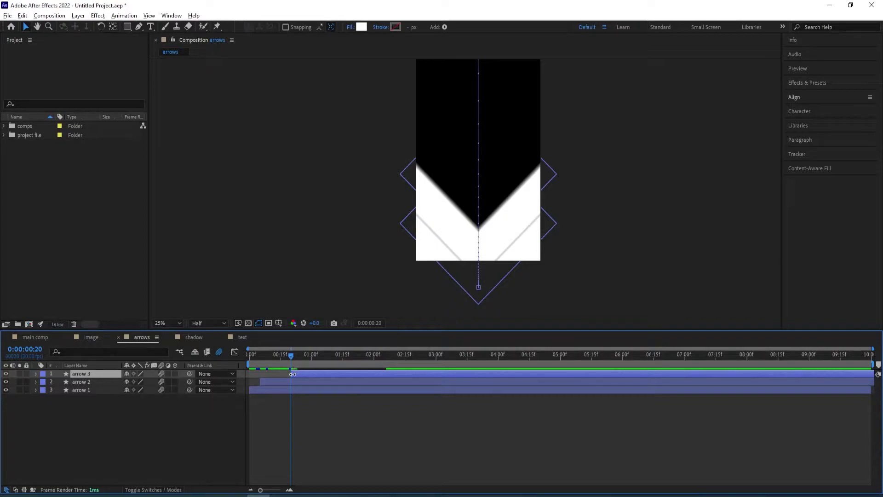
Step: Inspect arrow 3's Gradient Stroke and Trim Paths 1, then go to 0:00:01:03
click(292, 374)
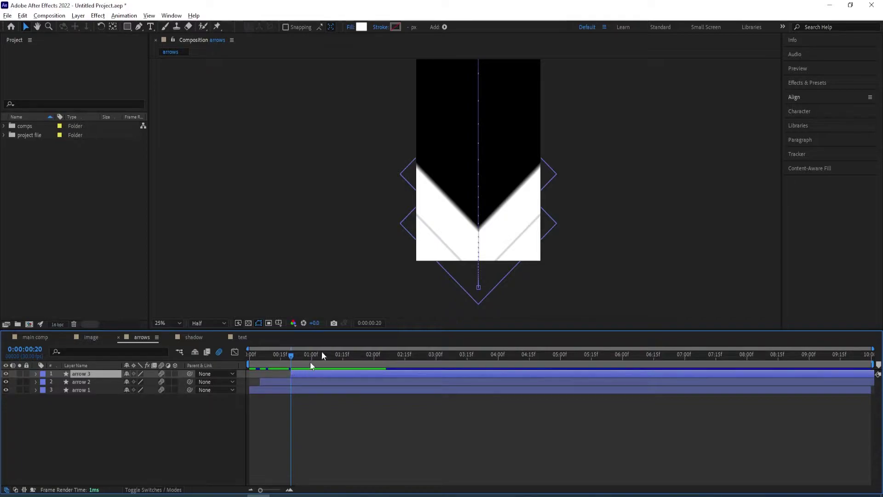
ctrl+click(35, 374)
scroll(95, 416, down, 3)
scroll(89, 422, down, 3)
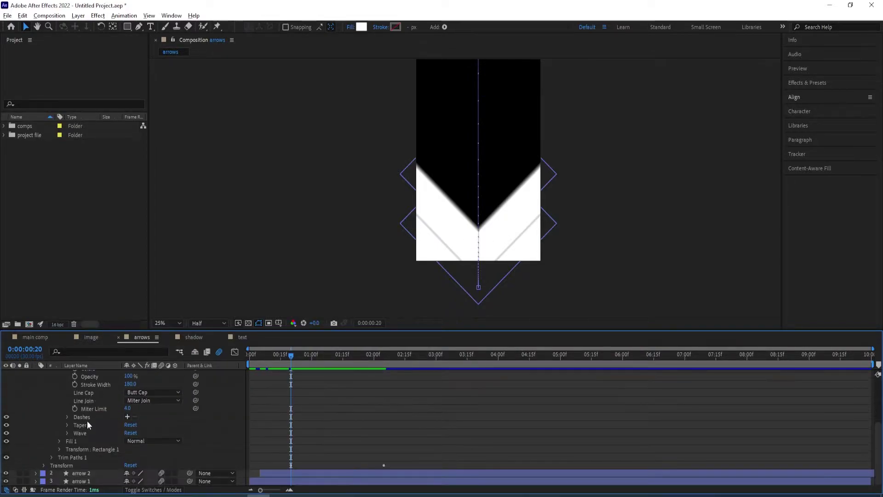
scroll(89, 439, up, 2)
scroll(90, 452, up, 3)
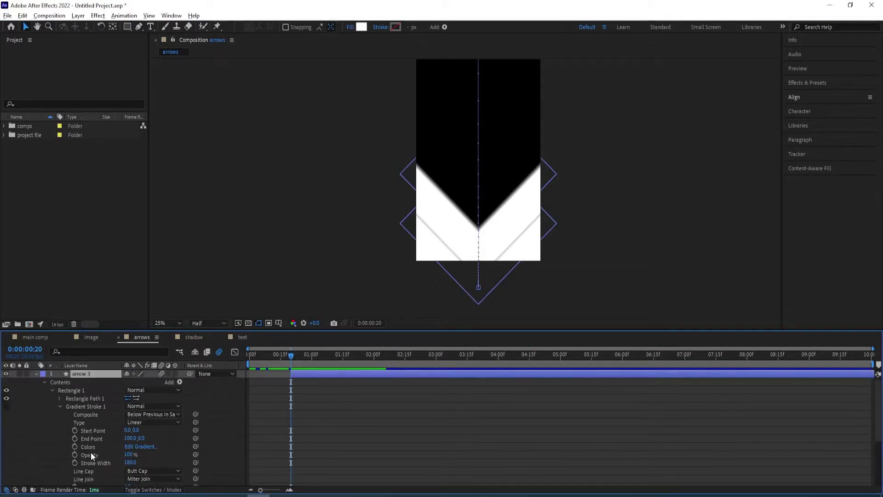
scroll(90, 449, down, 5)
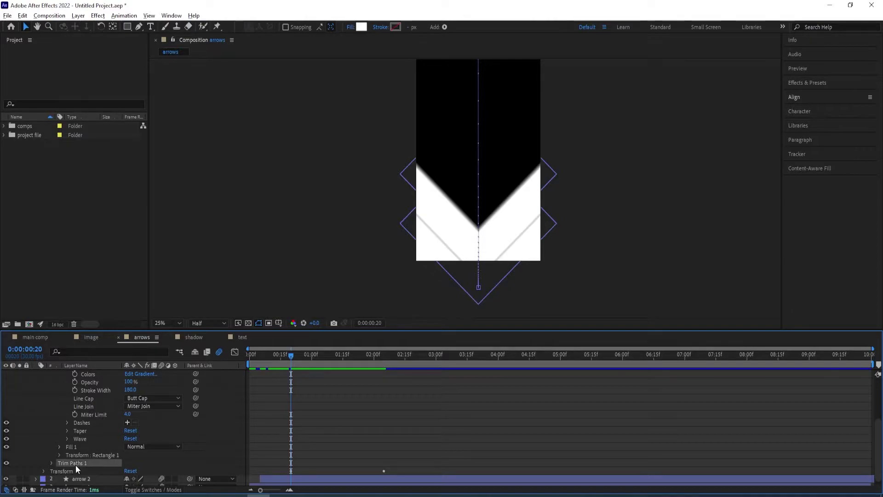
click(76, 464)
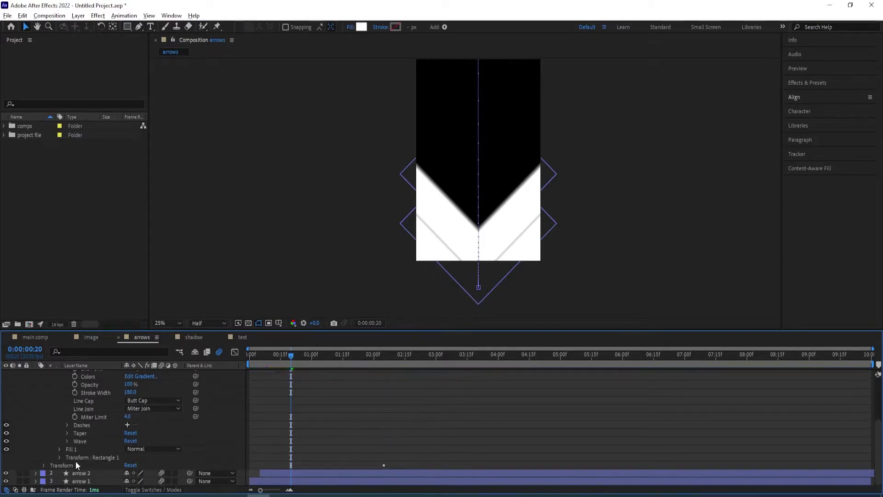
scroll(76, 460, up, 5)
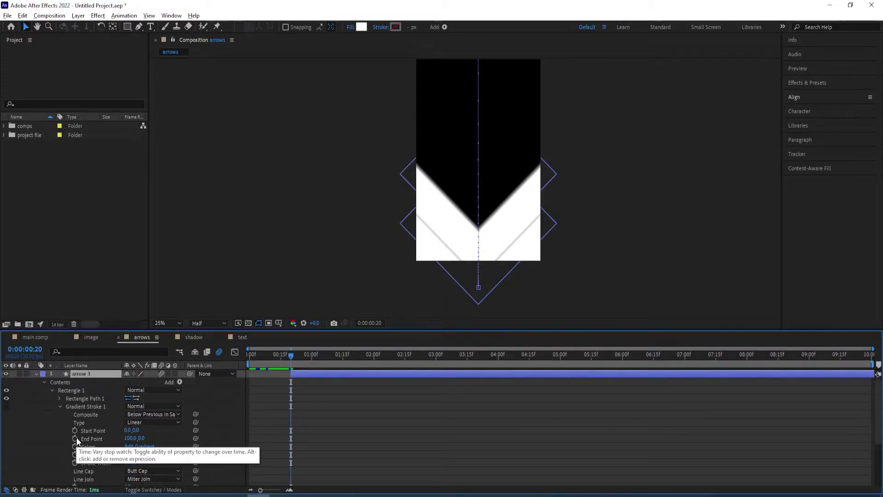
click(36, 373)
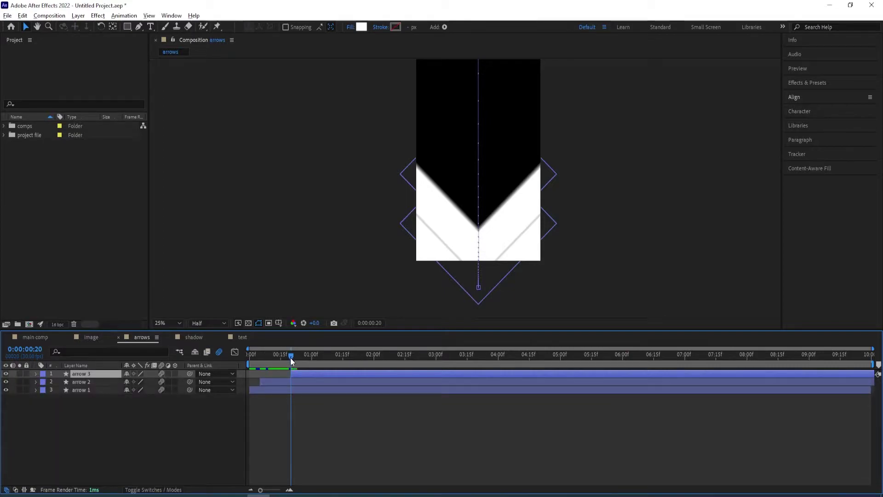
drag(291, 358, 318, 365)
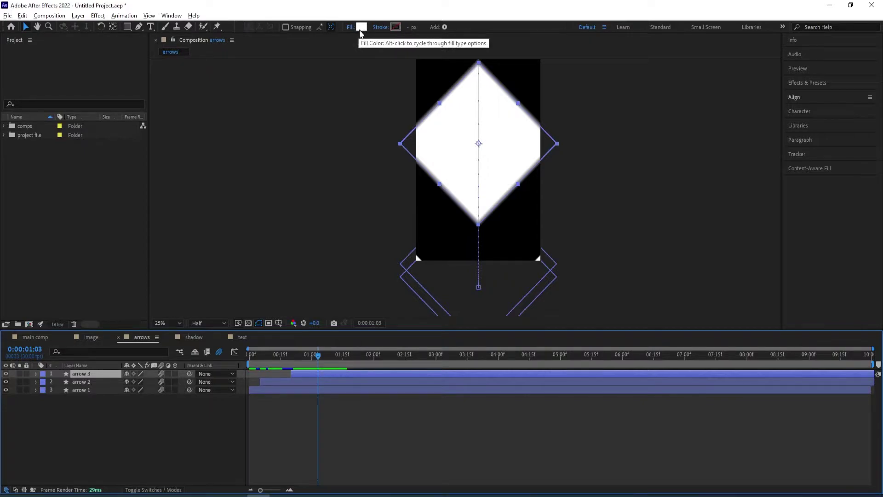
Step: Scale arrow 3 up to 410%
key(s)
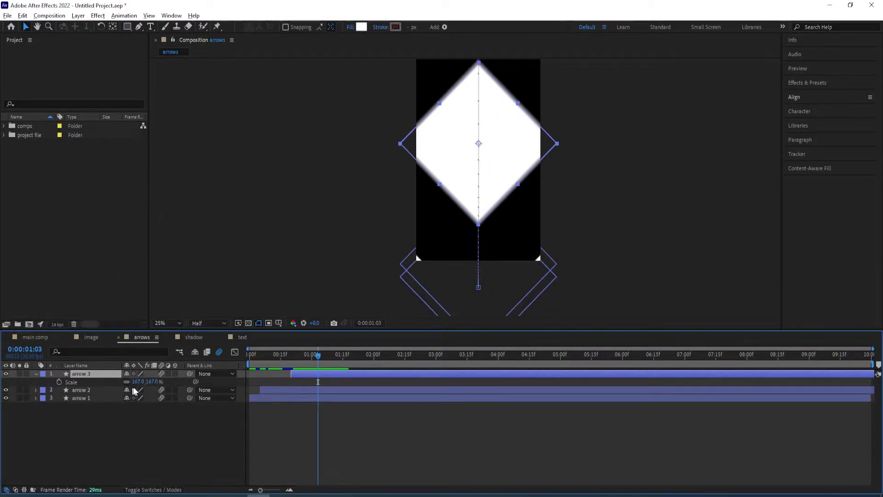
drag(148, 382, 327, 371)
key(comma)
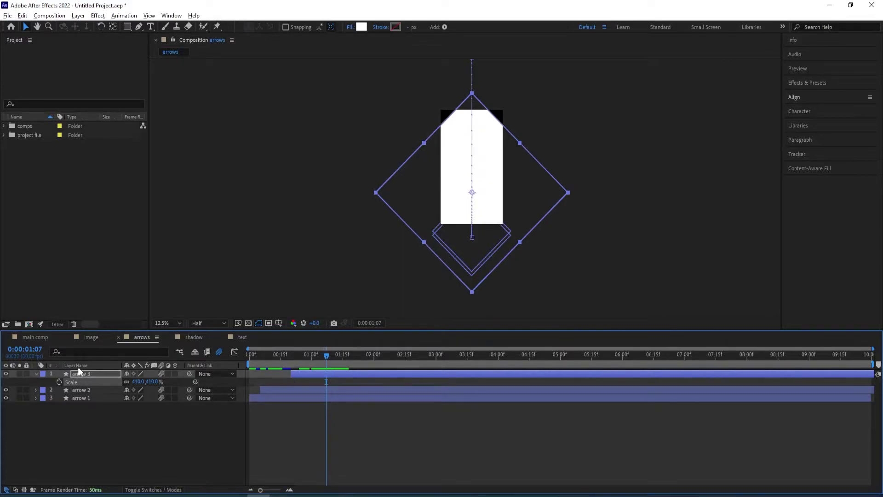
Step: Raise arrow 3's Position keyframe at 0:00:02:05 so it covers the frame
key(p)
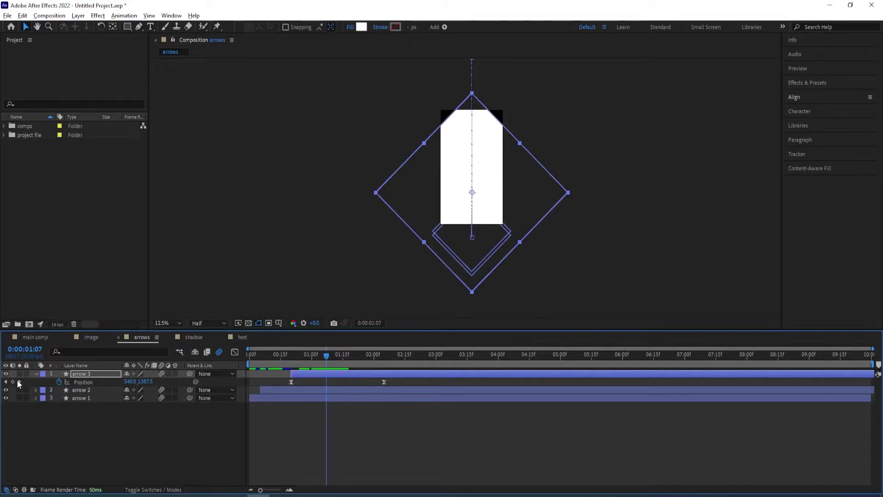
click(18, 381)
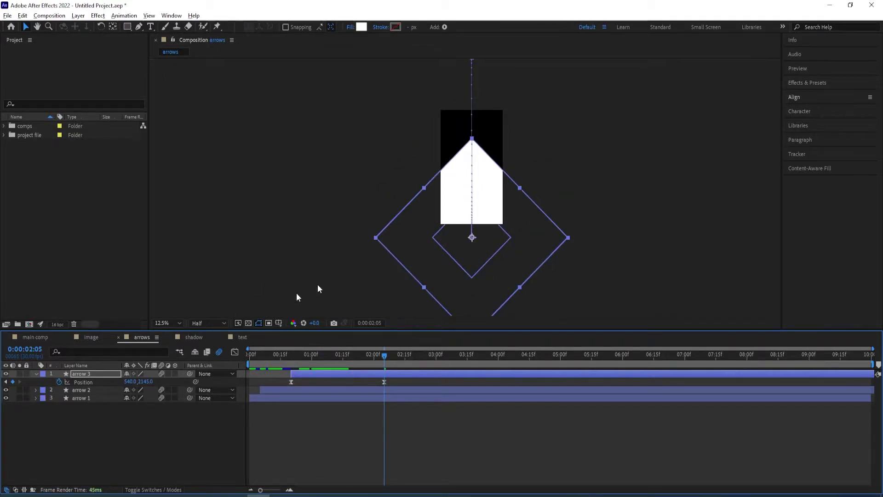
drag(483, 181, 484, 119)
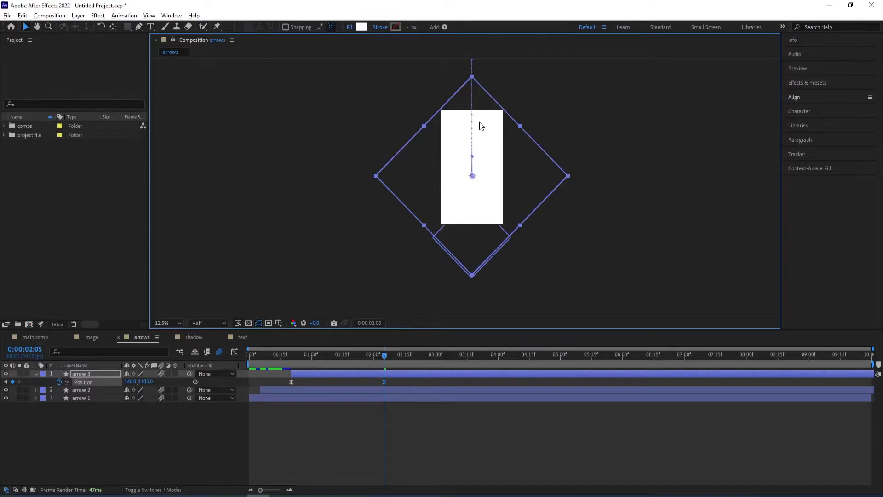
mouse_move(381, 360)
mouse_down()
mouse_move(300, 363)
mouse_move(371, 360)
mouse_up()
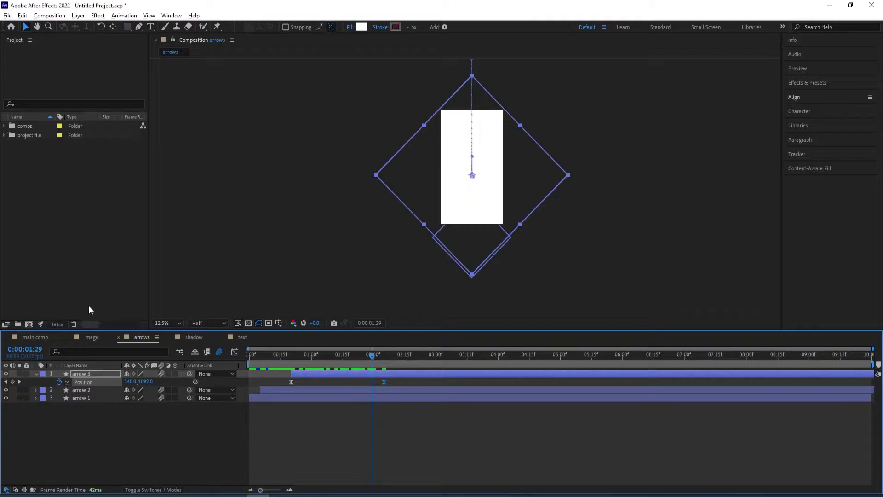
click(36, 337)
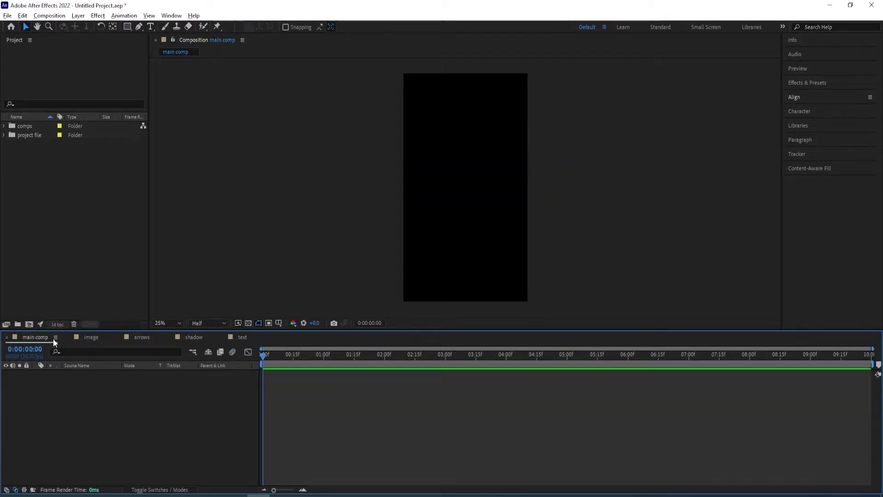
Step: Drag the image and arrows comps from the comps folder into the main comp timeline
click(4, 126)
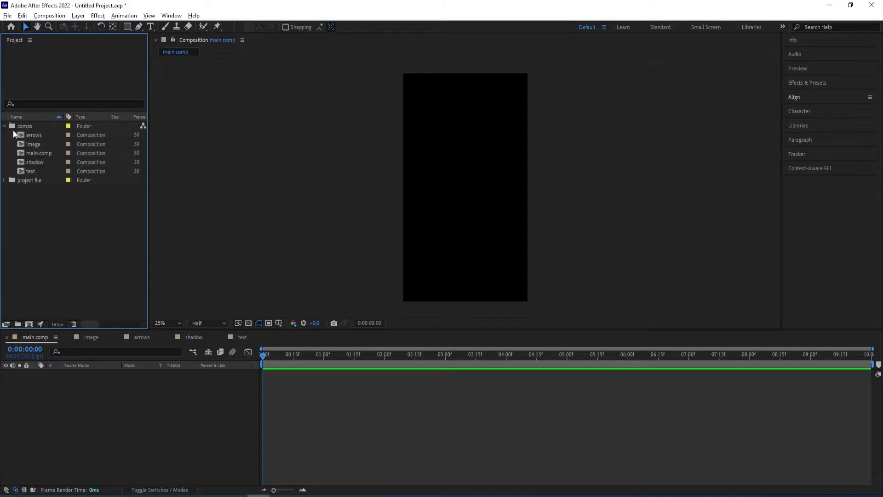
click(35, 145)
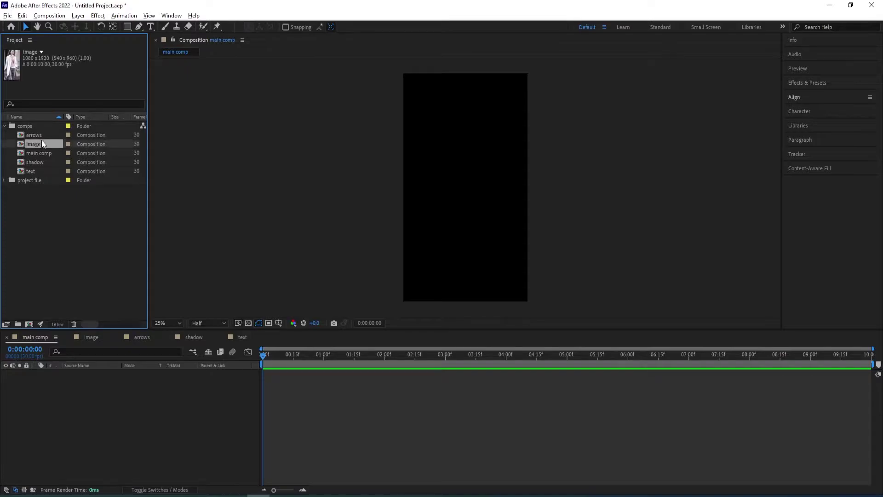
shift+click(38, 134)
drag(38, 134, 64, 411)
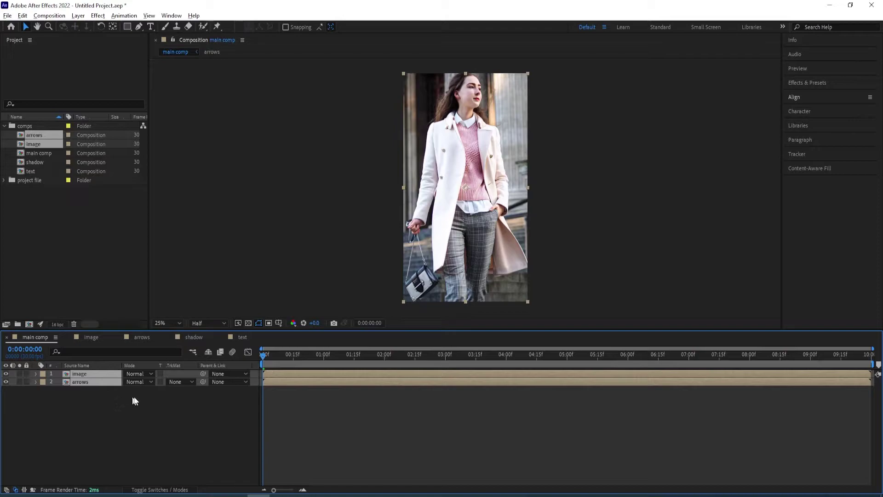
Step: Place the image layer below arrows and set its track matte to the arrows' alpha
click(157, 389)
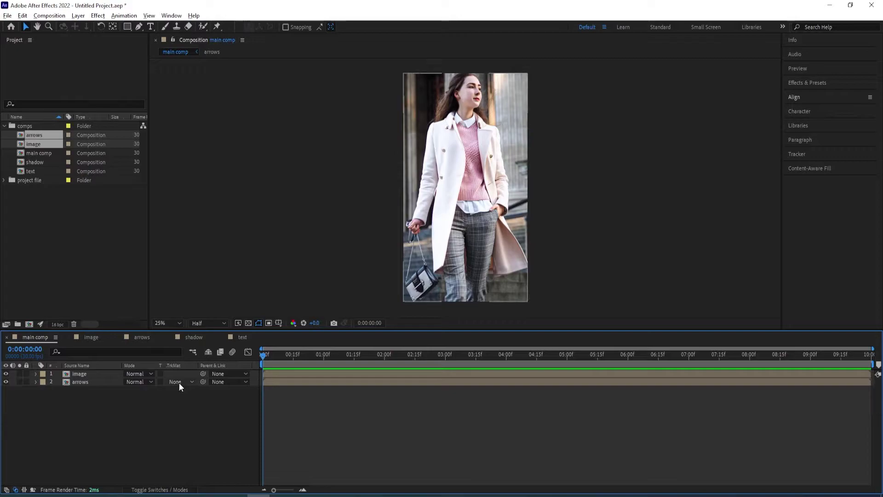
drag(84, 371, 83, 382)
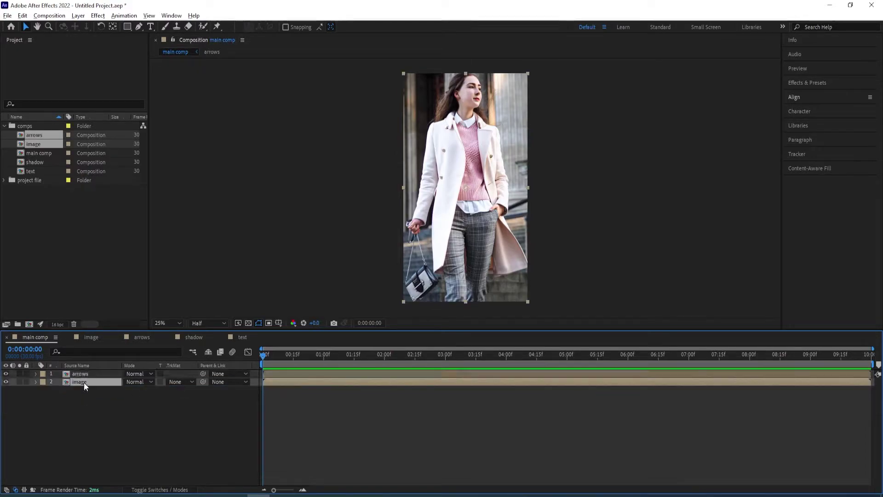
click(181, 383)
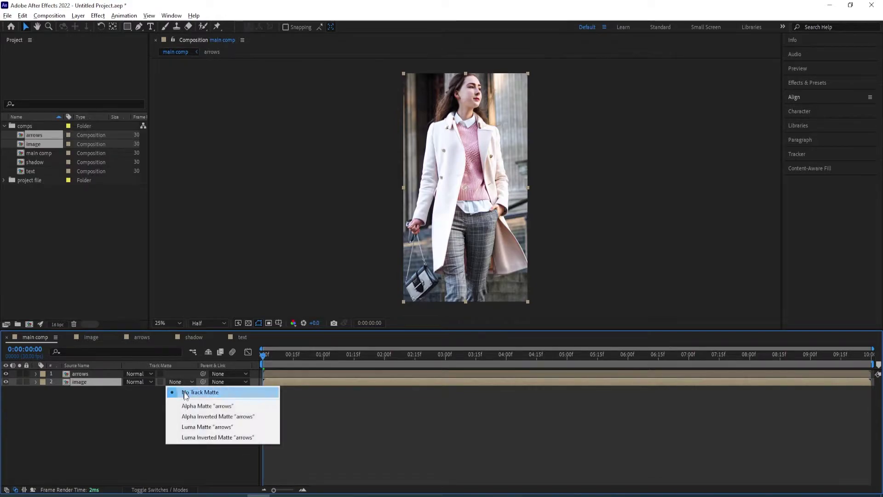
click(187, 406)
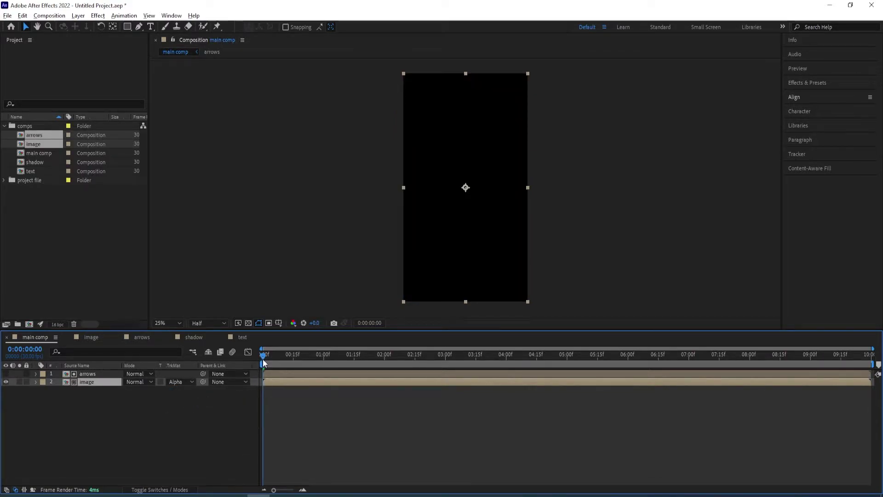
Step: Preview the chevron reveal of the photo from the start of the main comp
key(space)
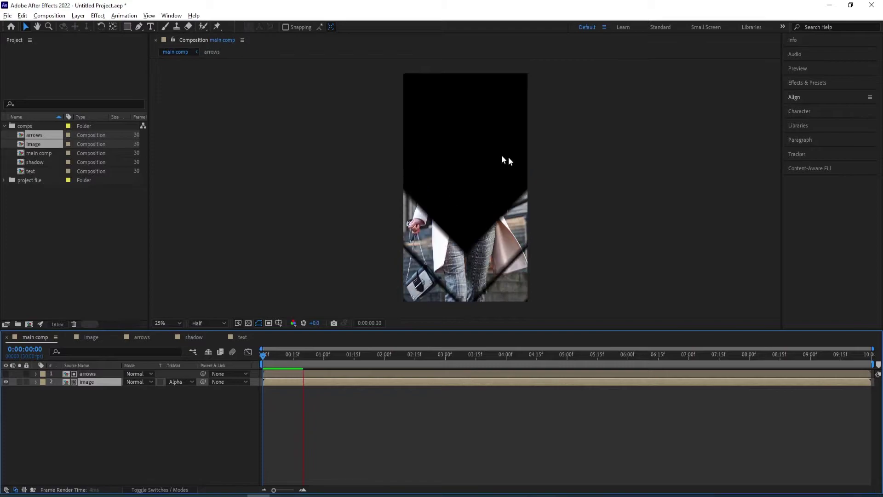
key(space)
drag(296, 357, 271, 357)
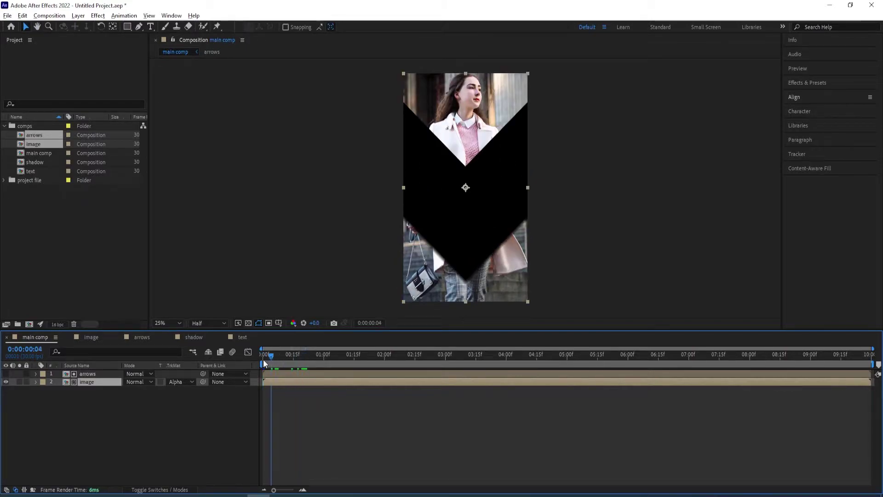
click(264, 359)
key(space)
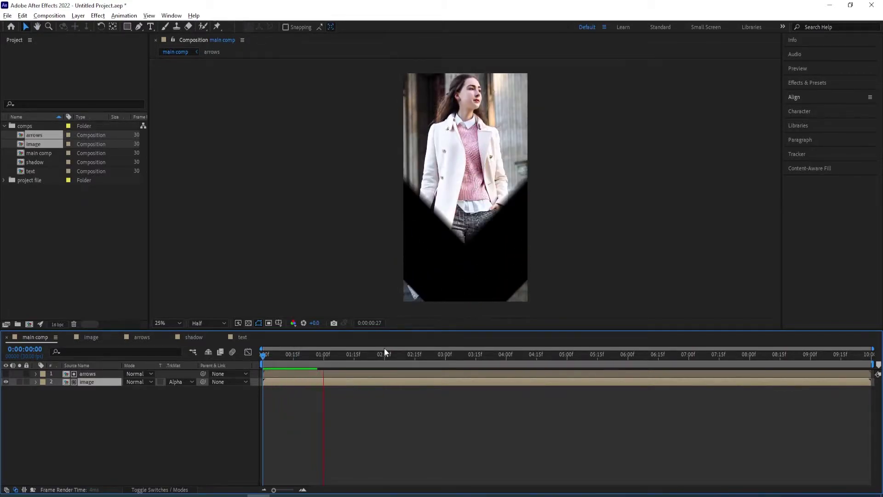
key(space)
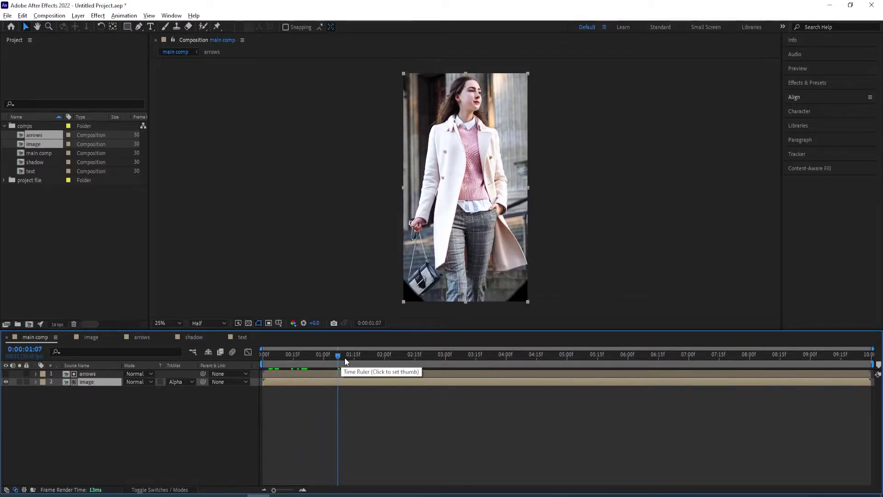
key(space)
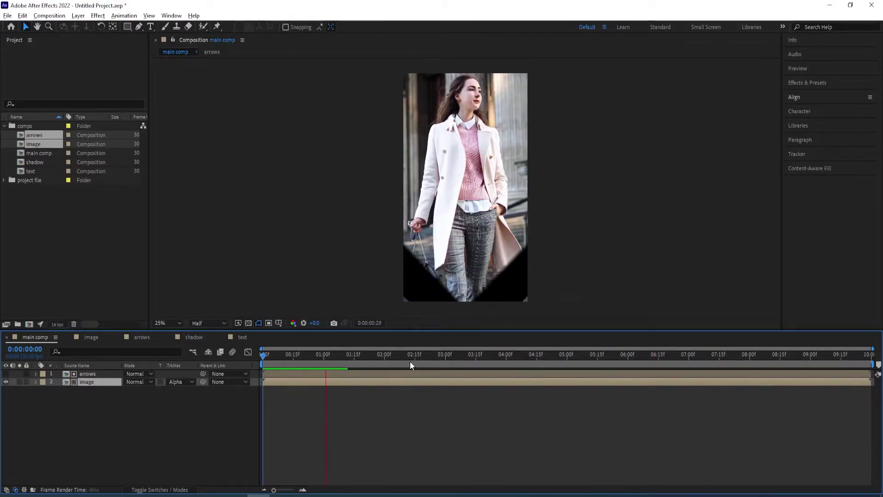
Step: Raise arrow 3 at its 0:00:00:20 Position keyframe to 540, -1794 in the arrows comp
click(141, 337)
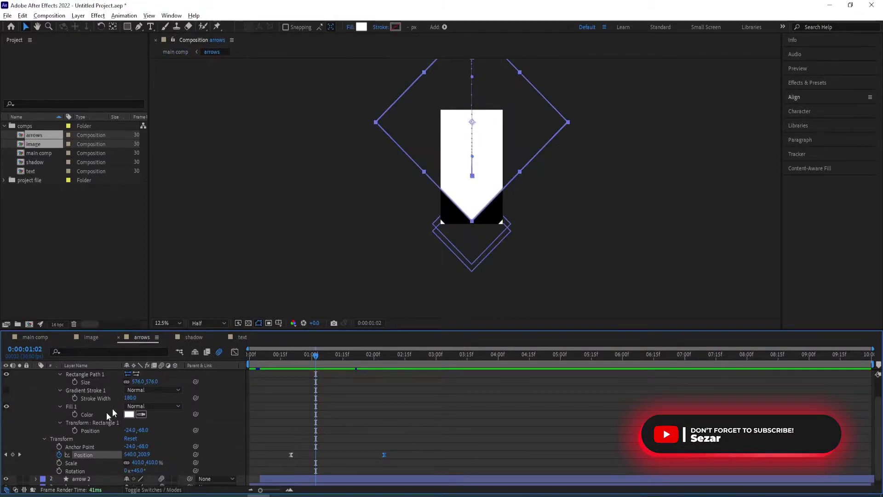
key(Page_Up)
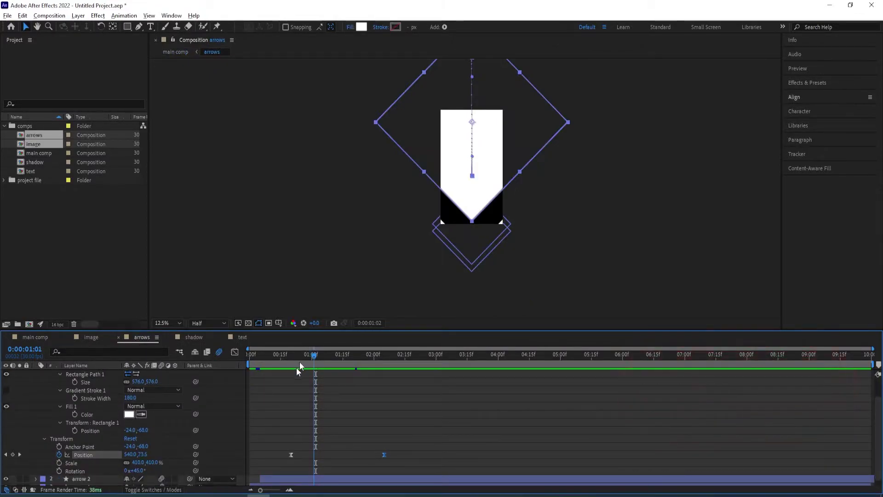
key(j)
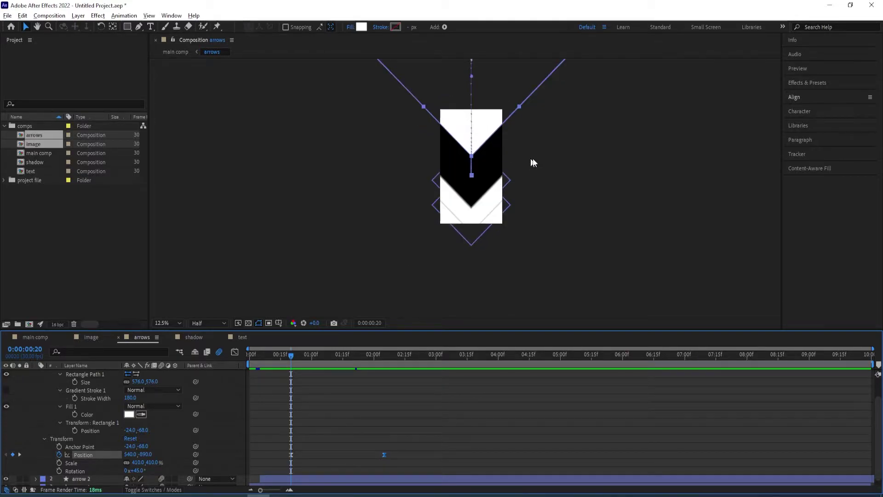
scroll(520, 191, up, 2)
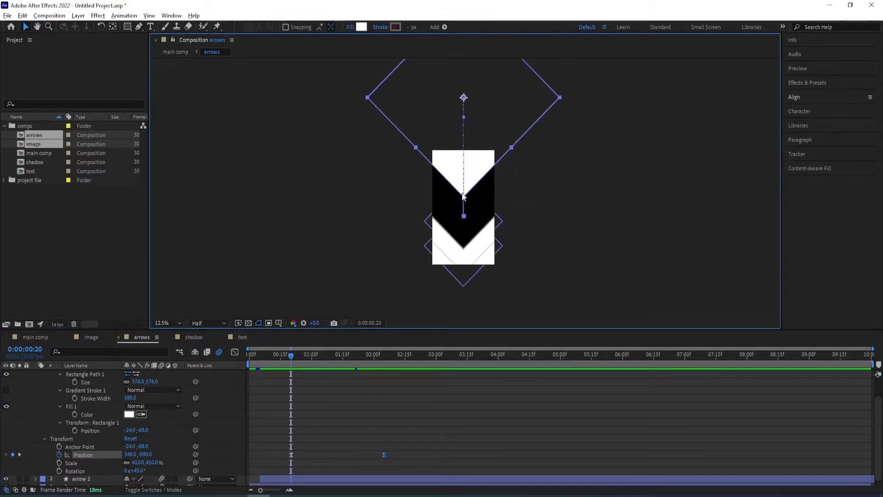
drag(464, 188, 466, 133)
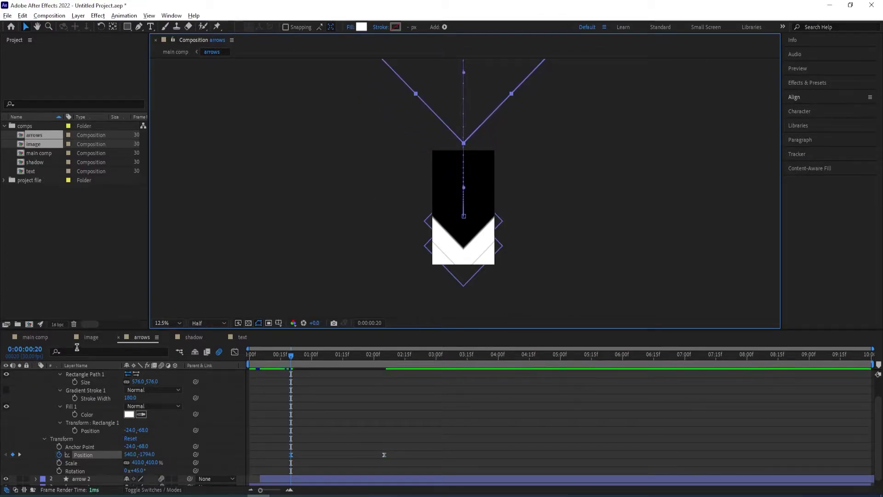
click(33, 337)
drag(305, 358, 263, 354)
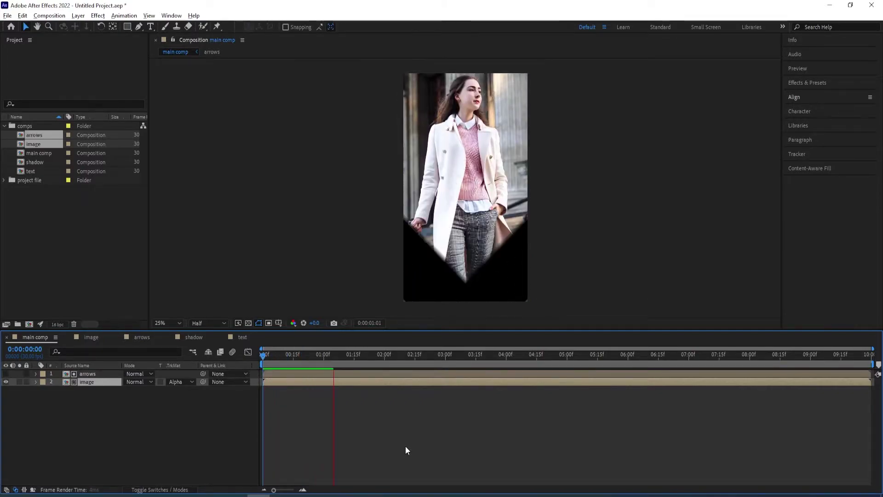
Step: Preview the adjusted arrow reveal from the start, stopping at the one-second mark
key(space)
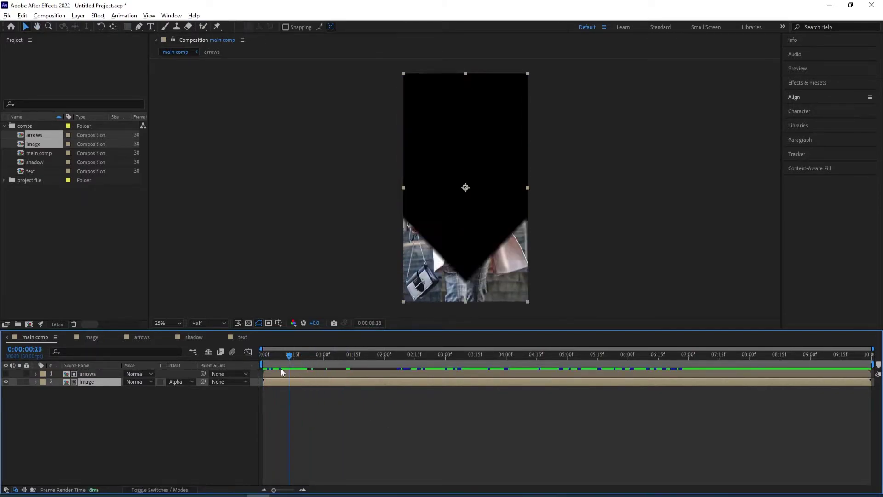
key(space)
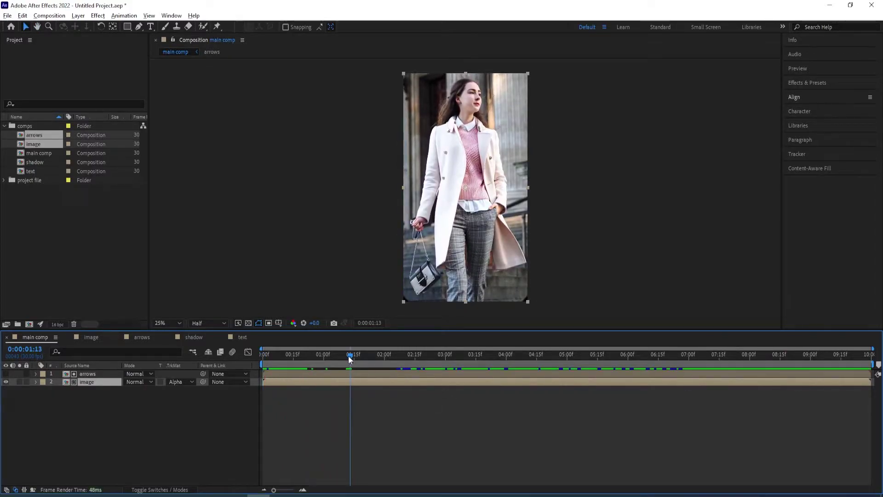
click(321, 360)
key(Home)
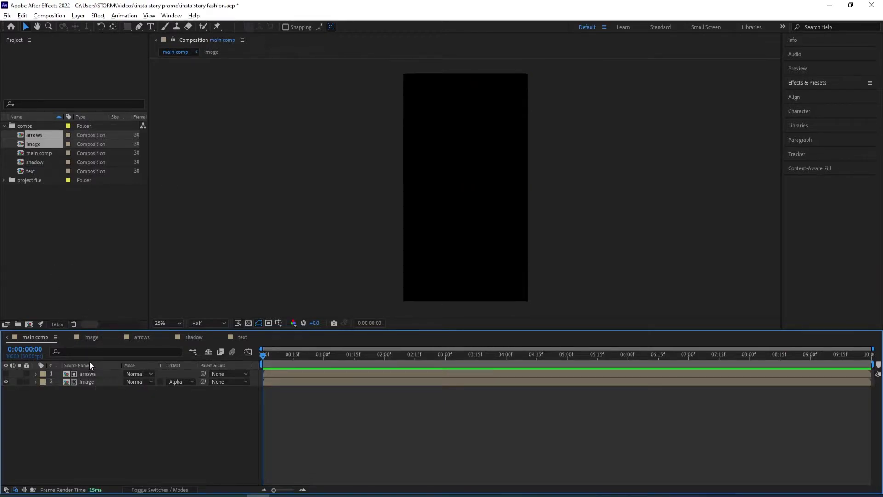
Step: Apply Gaussian Blur from Effects & Presets to the photo layer in the image comp
click(94, 339)
click(92, 374)
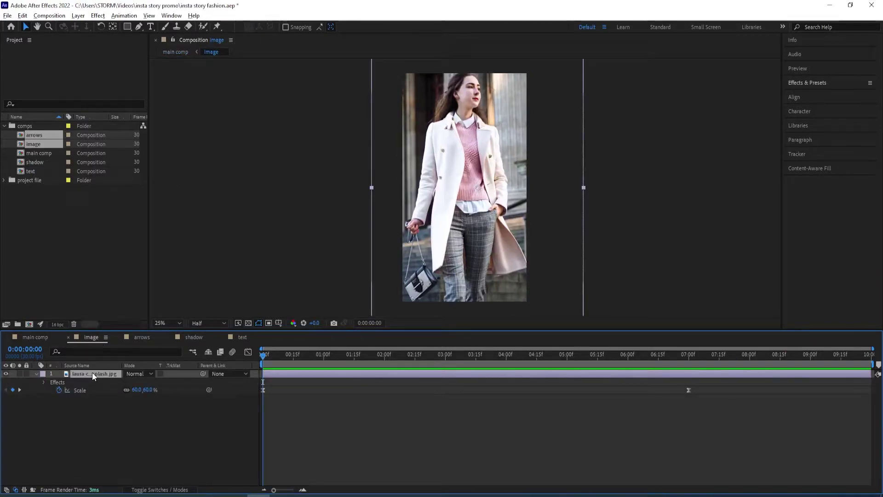
click(811, 89)
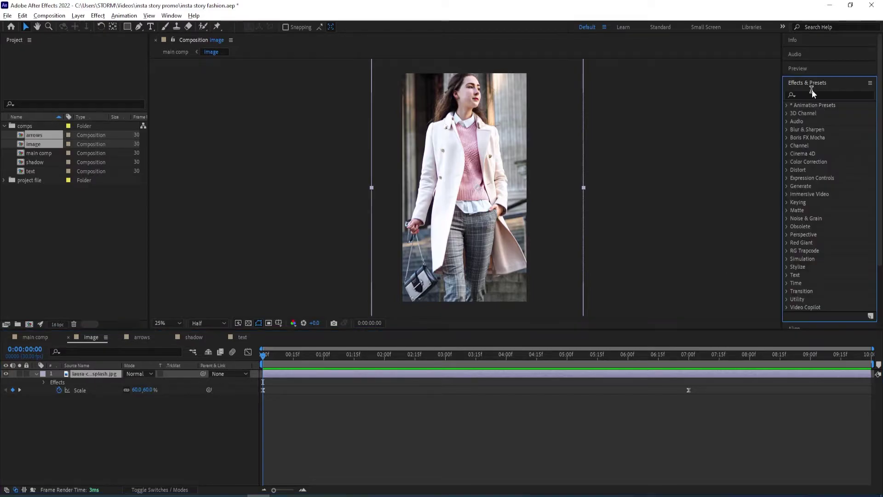
click(809, 93)
text(gas)
key(BackSpace)
text(uss)
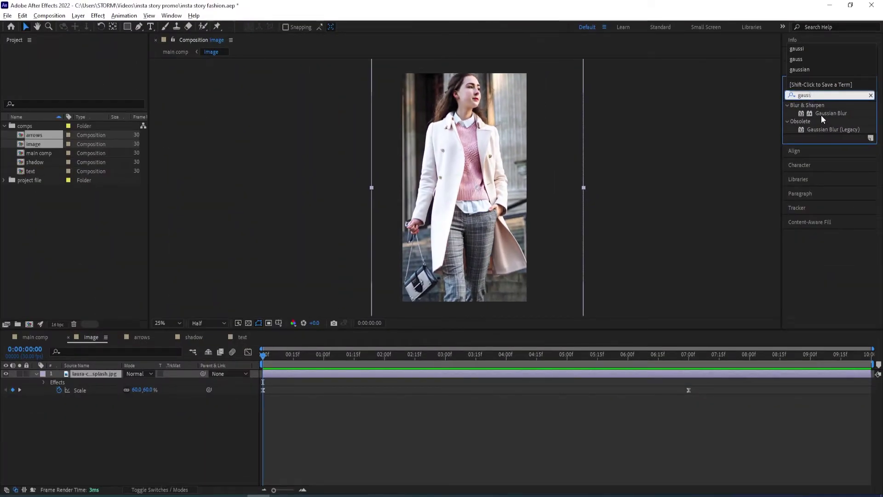
double_click(822, 113)
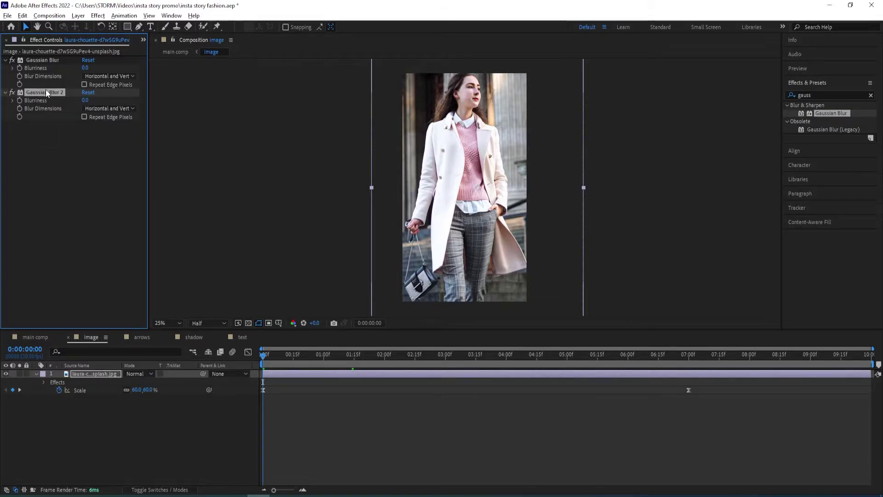
Step: Delete the duplicate blur, set Blurriness to 25, and return to main comp
key(Delete)
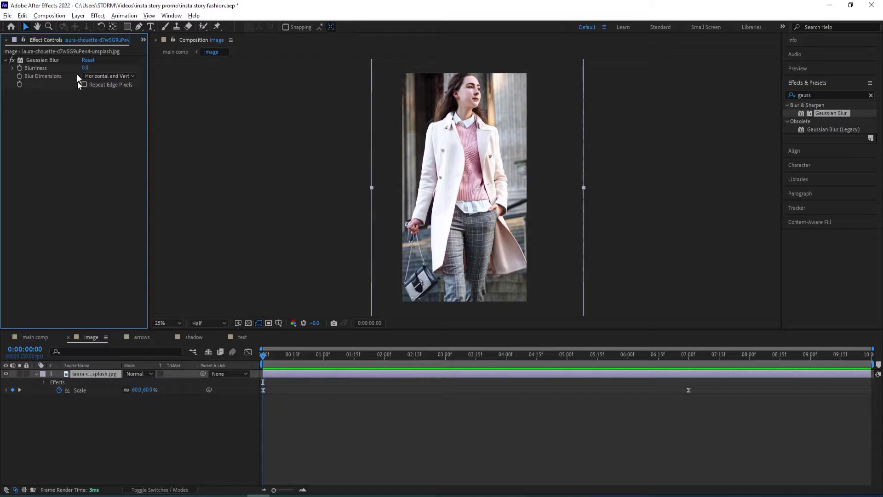
click(56, 60)
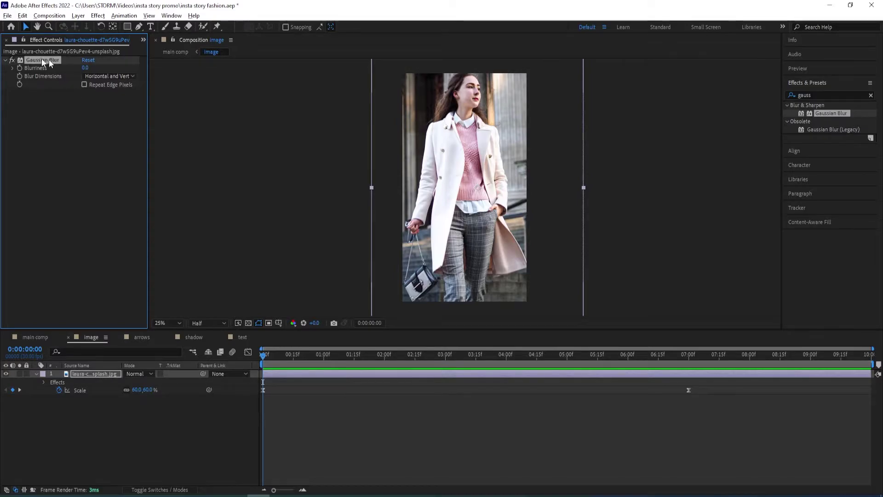
click(85, 68)
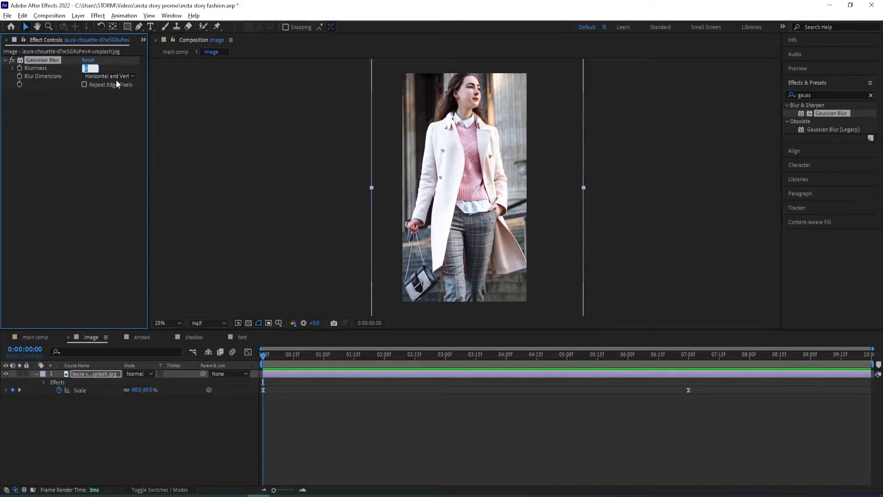
text(25)
key(Return)
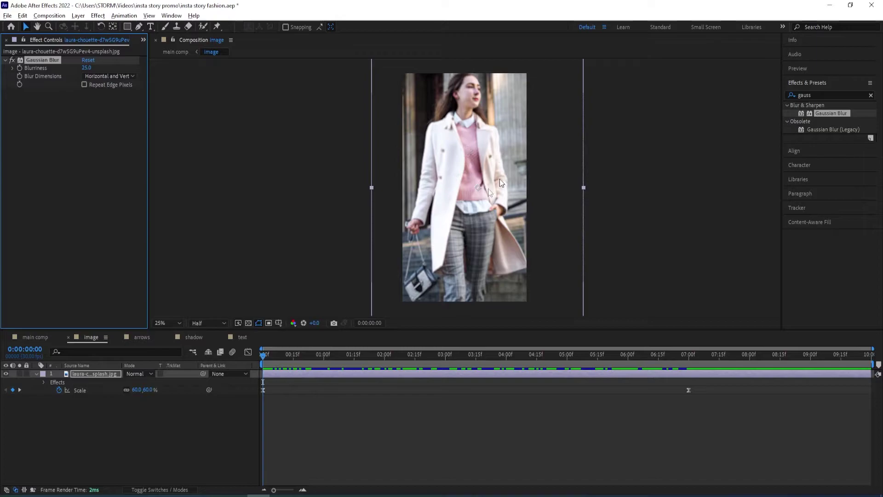
click(33, 338)
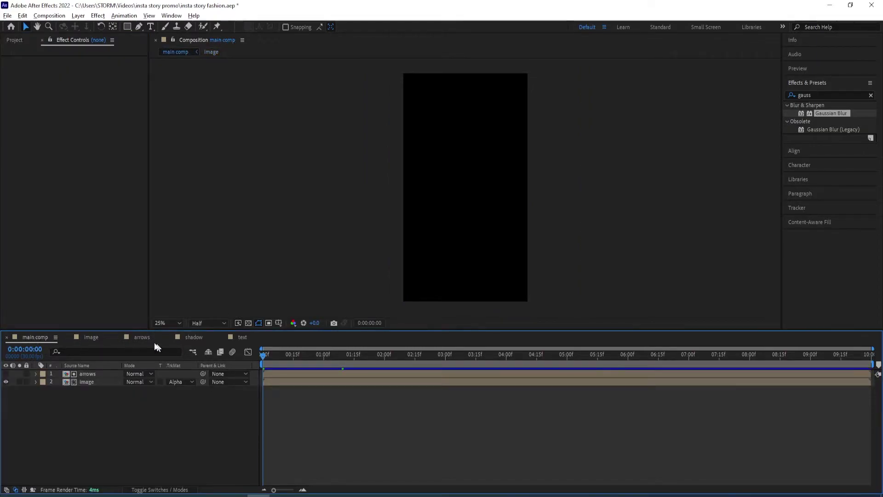
Step: Switch from the Project panel through the arrows comp to the shadow comp
click(13, 42)
click(143, 337)
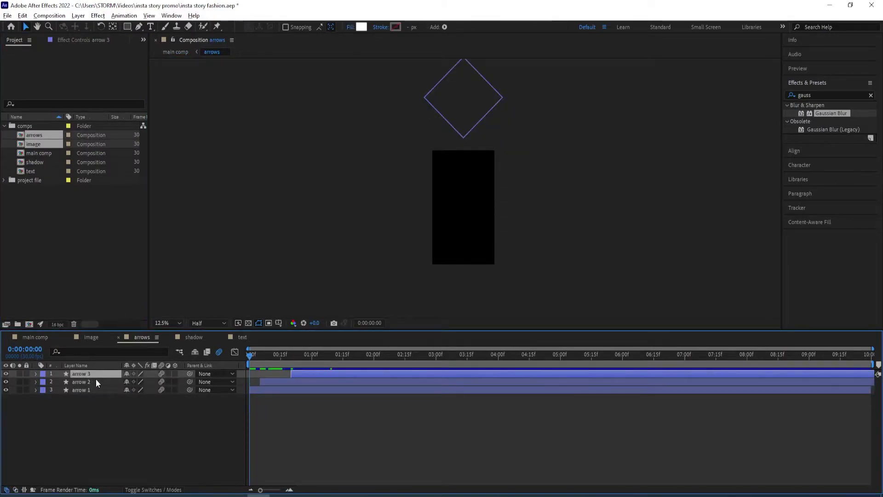
click(192, 339)
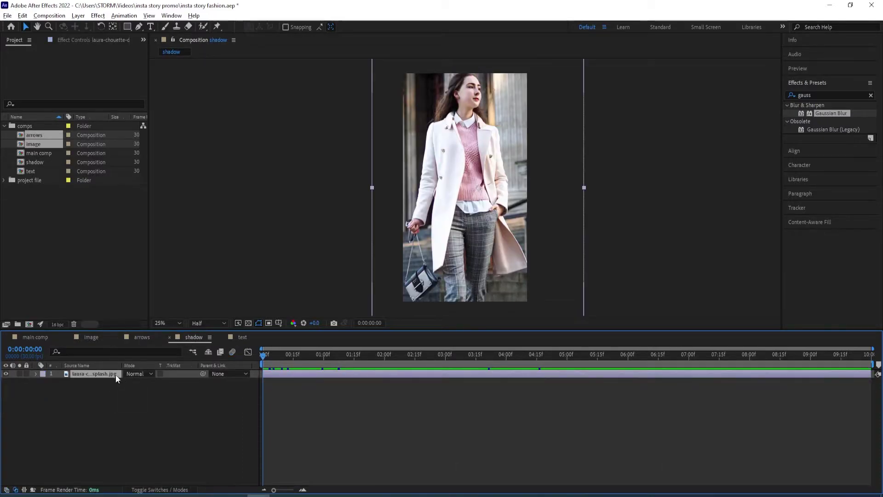
Step: Paste arrow 3 starting at 0:00 and set it as the photo's Alpha Matte
key(ctrl+v)
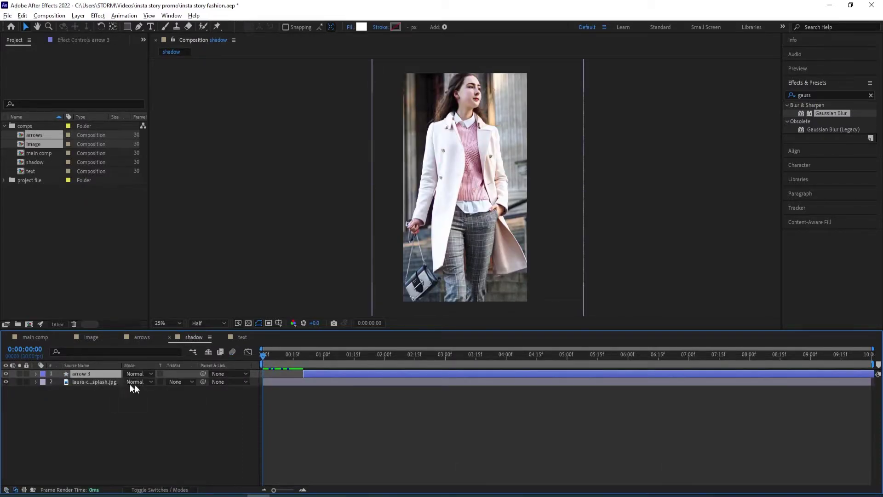
drag(297, 381, 275, 379)
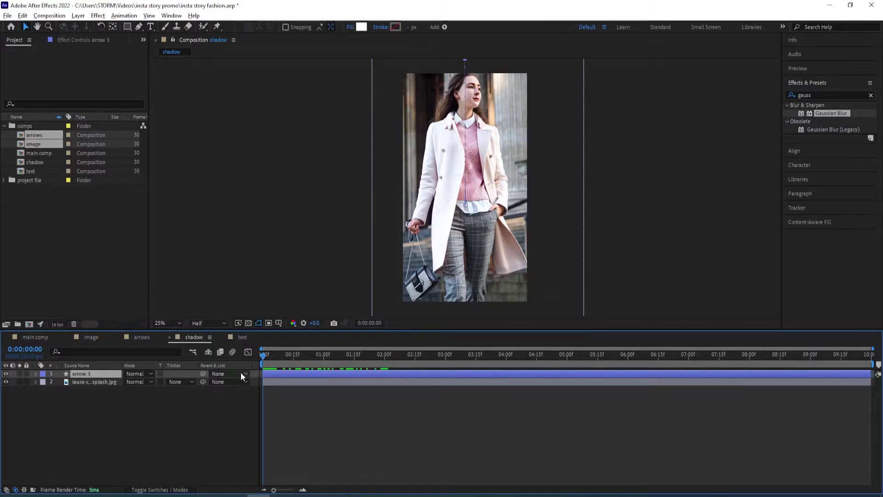
click(183, 382)
click(207, 401)
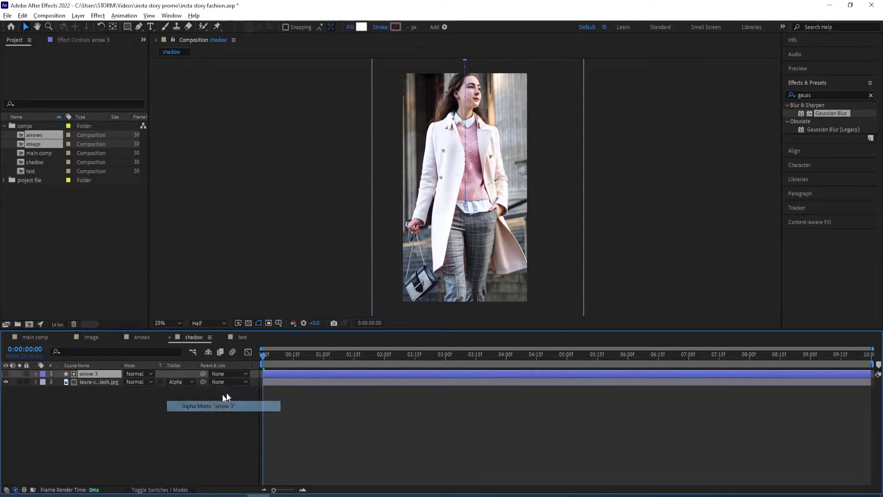
mouse_move(266, 355)
mouse_down()
mouse_move(312, 355)
mouse_move(264, 363)
mouse_up()
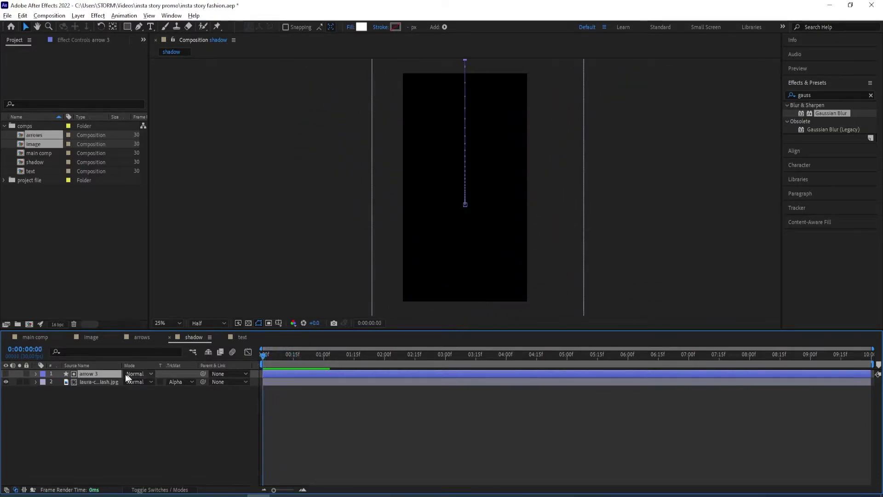
Step: Duplicate arrow 3 as arrow 4 with a gradient fill and a solid 6 px stroke
key(ctrl+d)
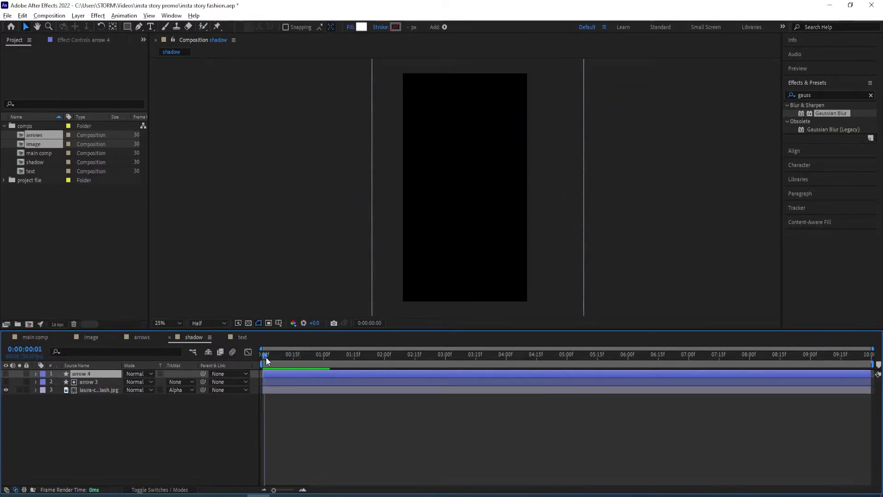
drag(266, 357, 287, 361)
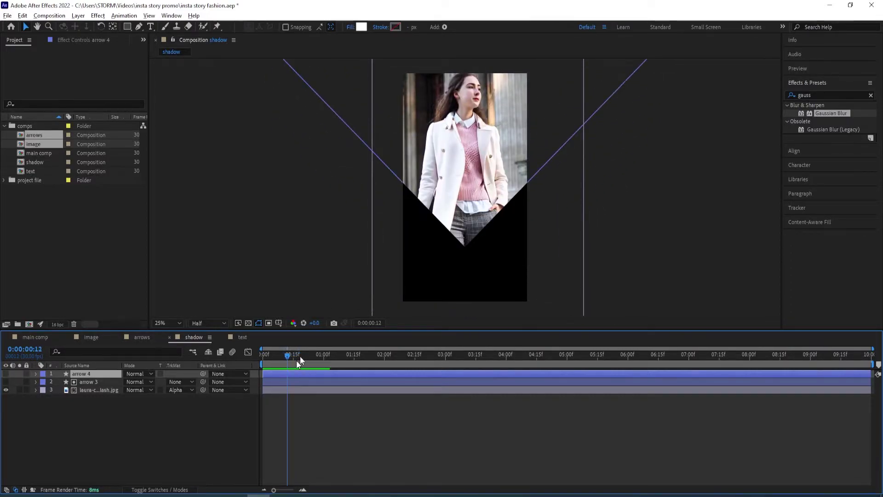
click(361, 28)
alt+click(361, 28)
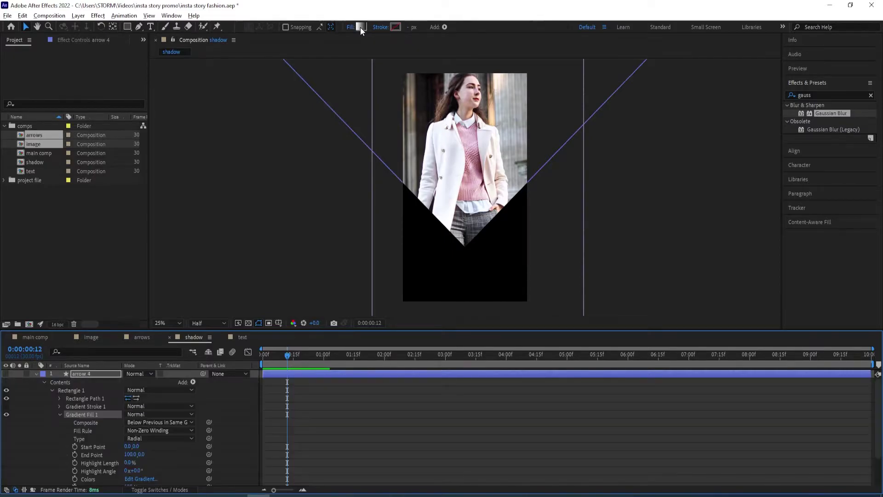
alt+click(397, 28)
click(412, 27)
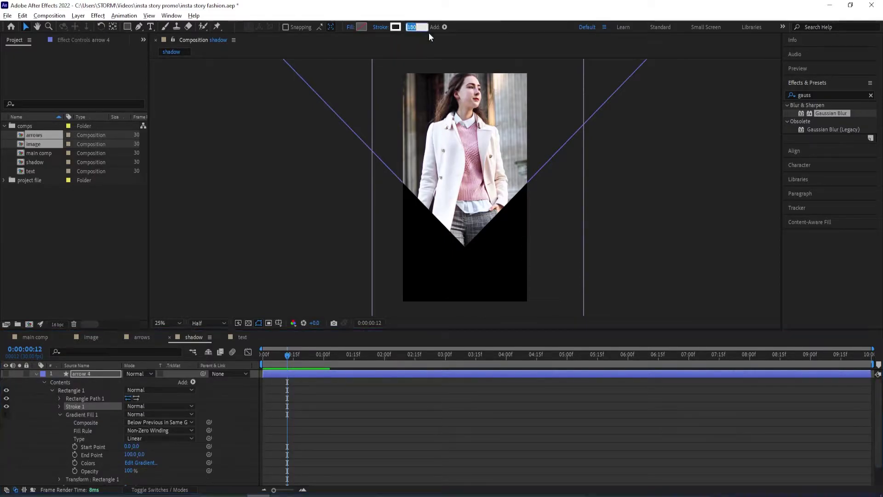
text(6)
key(Return)
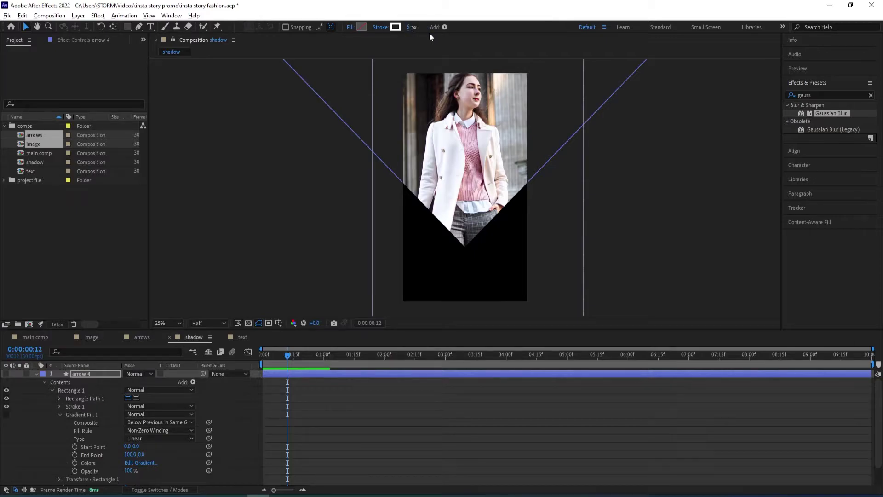
Step: Make arrow 4 visible again, collapse its contents, and select the photo layer
mouse_move(287, 357)
mouse_down()
mouse_move(391, 362)
mouse_move(293, 360)
mouse_up()
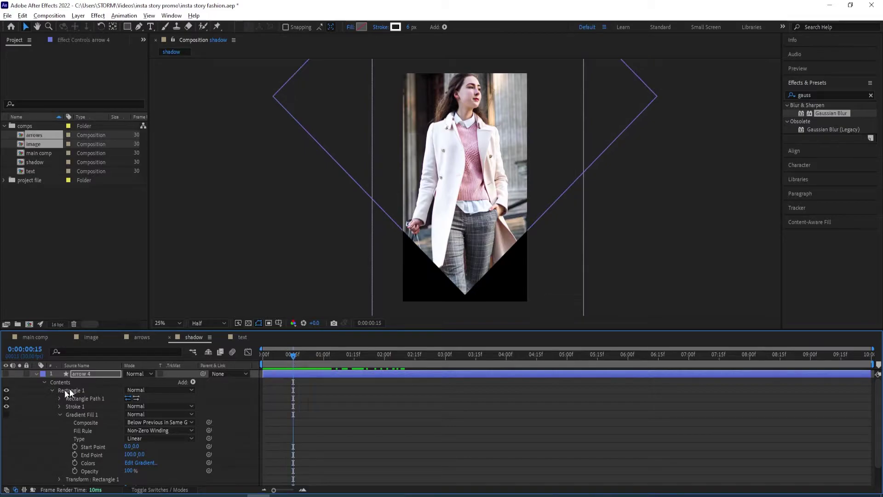
click(6, 374)
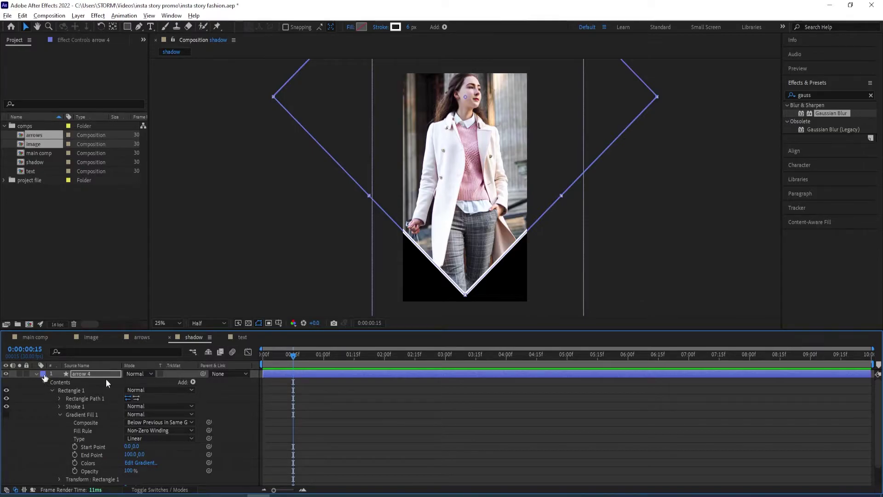
click(36, 374)
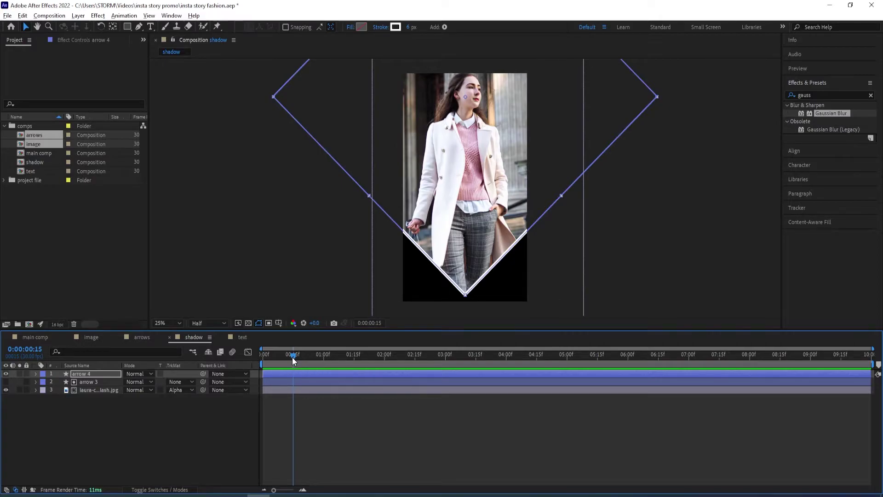
drag(294, 357, 292, 357)
click(113, 389)
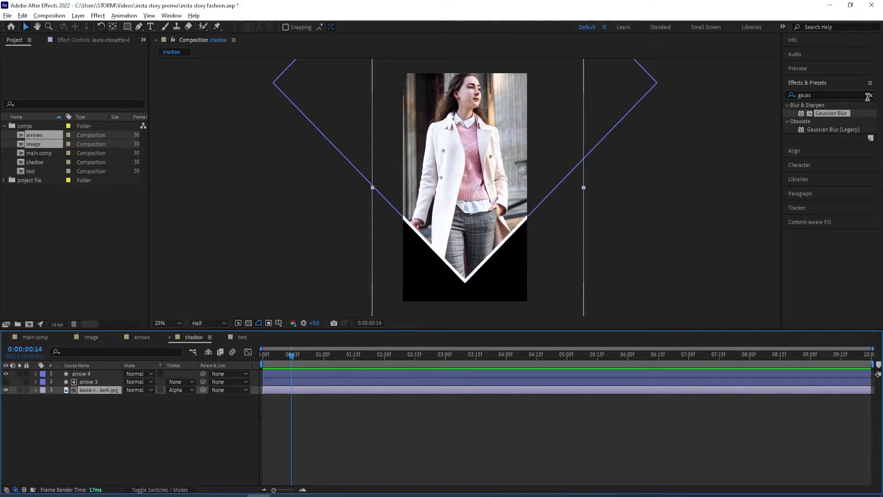
Step: Apply the Transform effect to the photo layer via an Effects & Presets search
click(868, 96)
click(820, 94)
text(t)
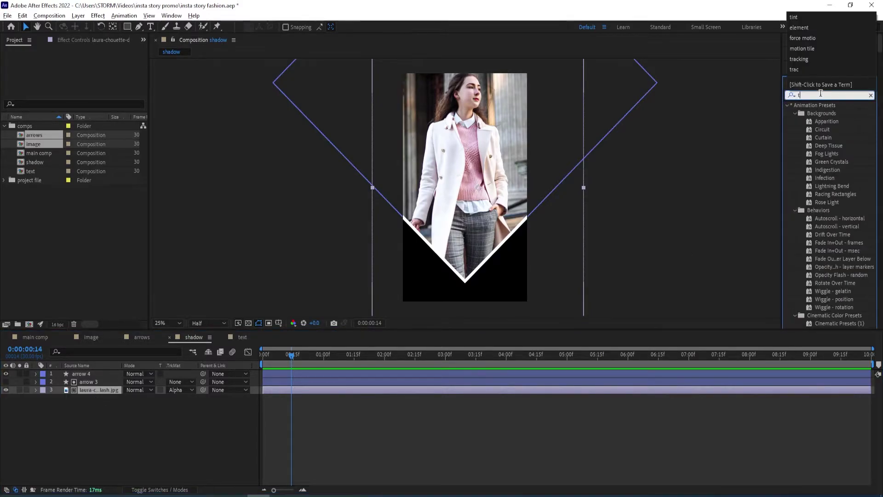
text(ransfor)
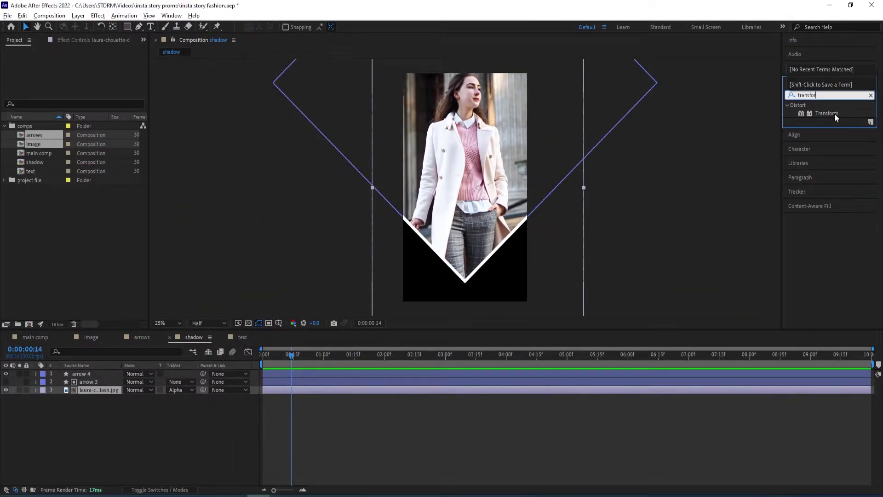
click(134, 413)
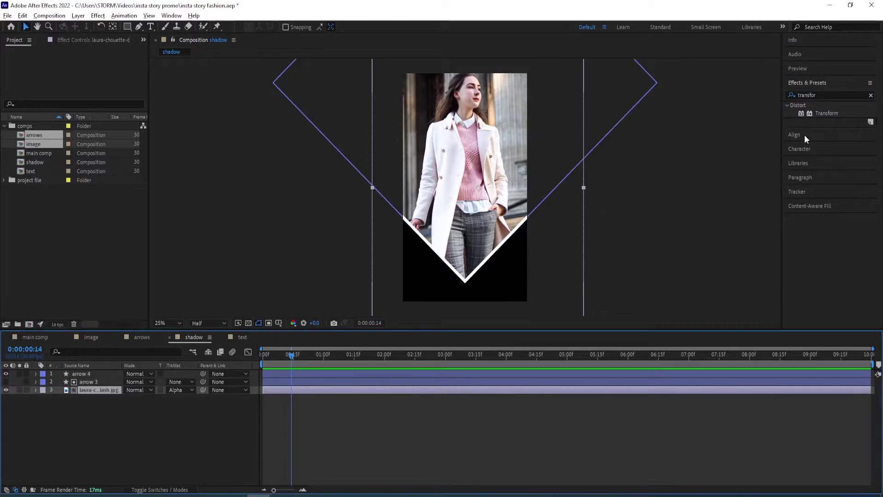
double_click(826, 113)
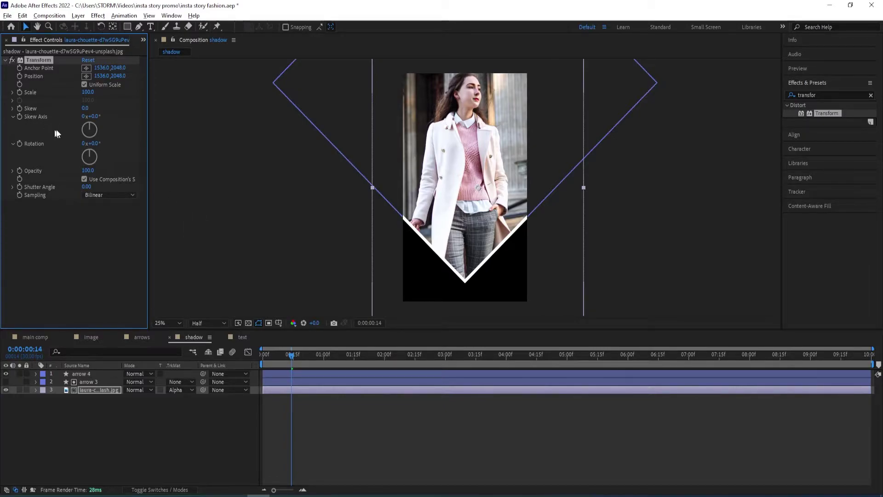
Step: Add a Transform Scale keyframe at 1:00 and enlarge the photo there
drag(292, 355, 325, 358)
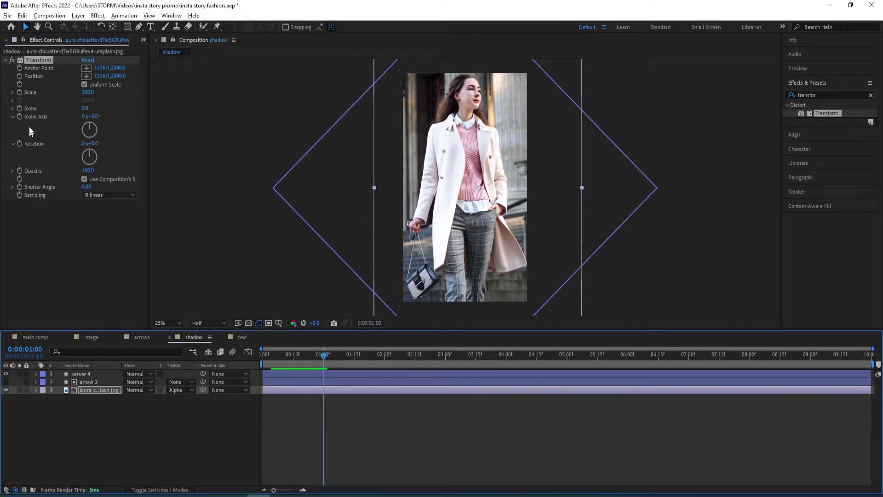
click(18, 92)
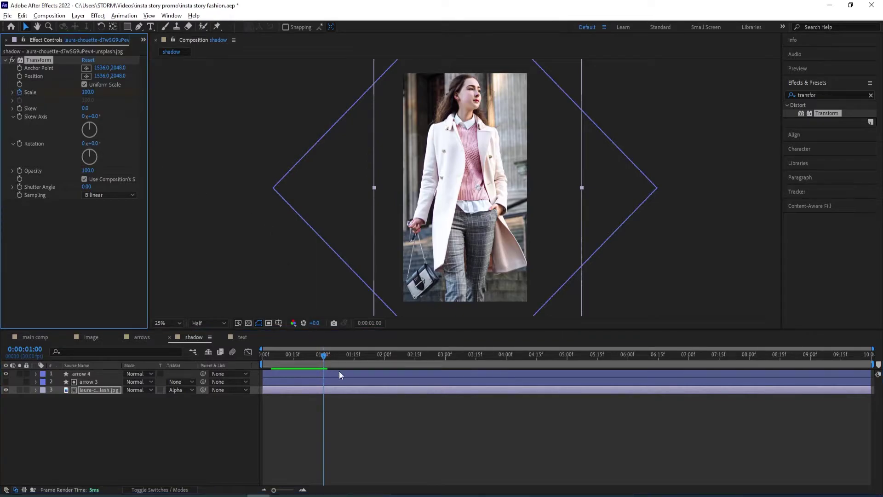
mouse_move(323, 359)
mouse_down()
mouse_move(353, 359)
mouse_move(324, 355)
mouse_up()
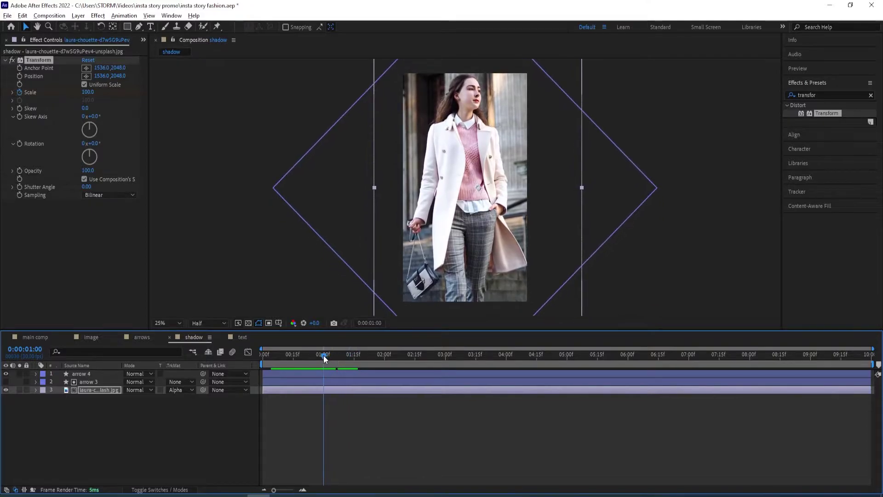
key(shift+Page_Down)
key(shift+Page_Down)
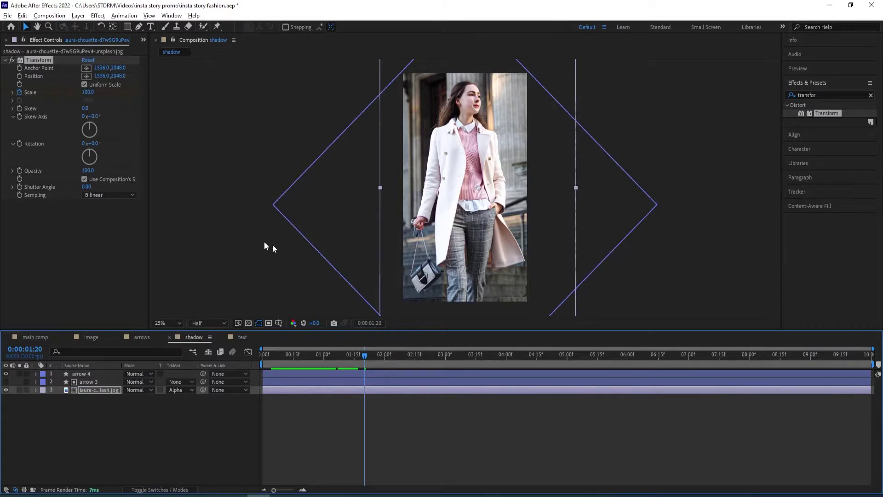
key(u)
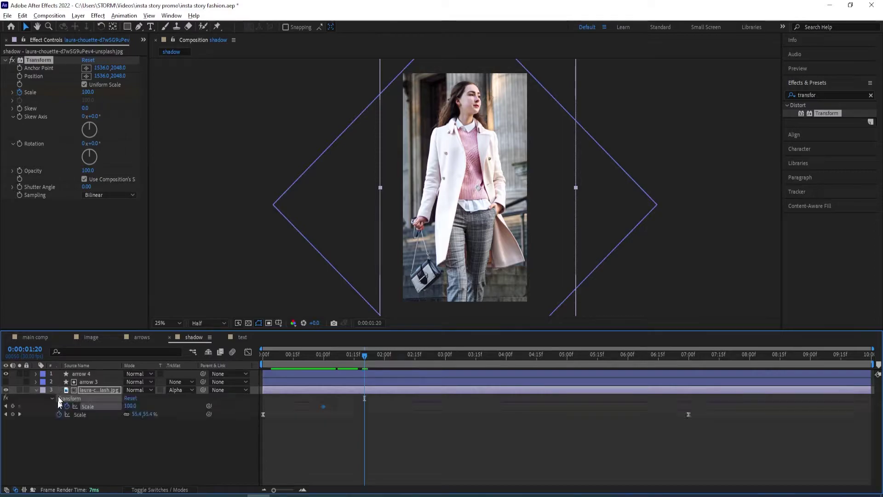
drag(358, 358, 323, 357)
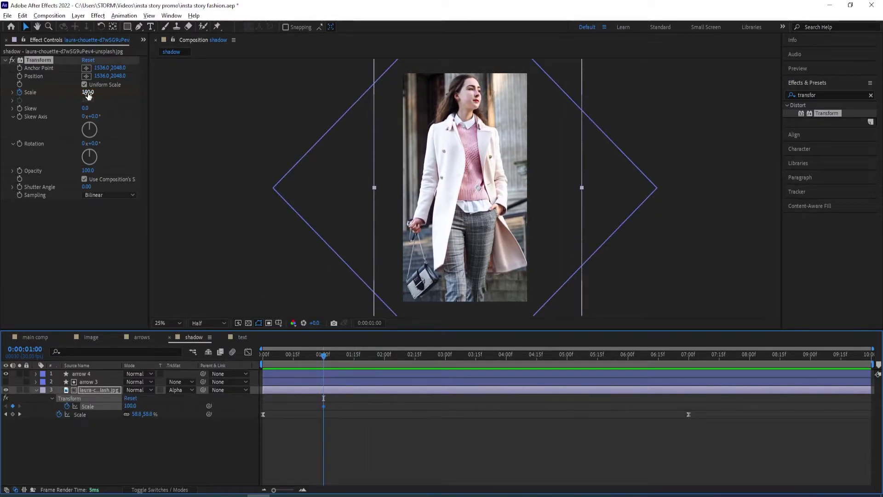
drag(89, 94, 102, 100)
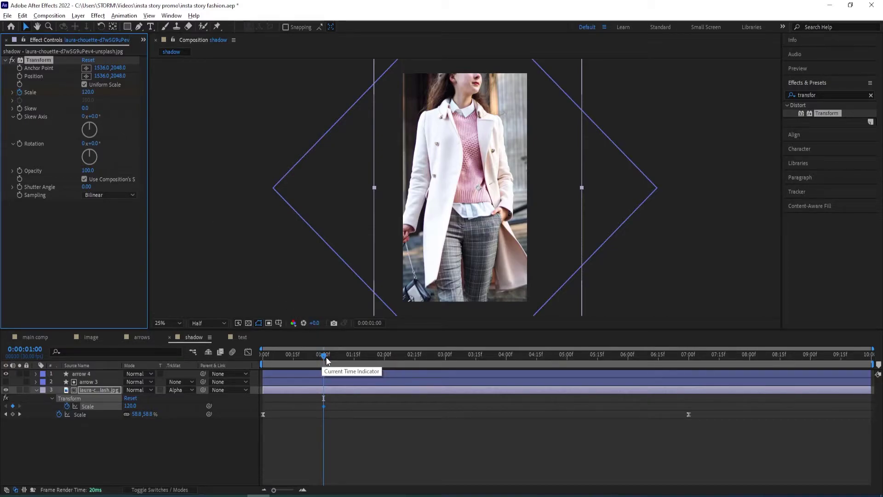
Step: Set the ending Scale keyframe at 1:20 to 90
drag(364, 357, 367, 357)
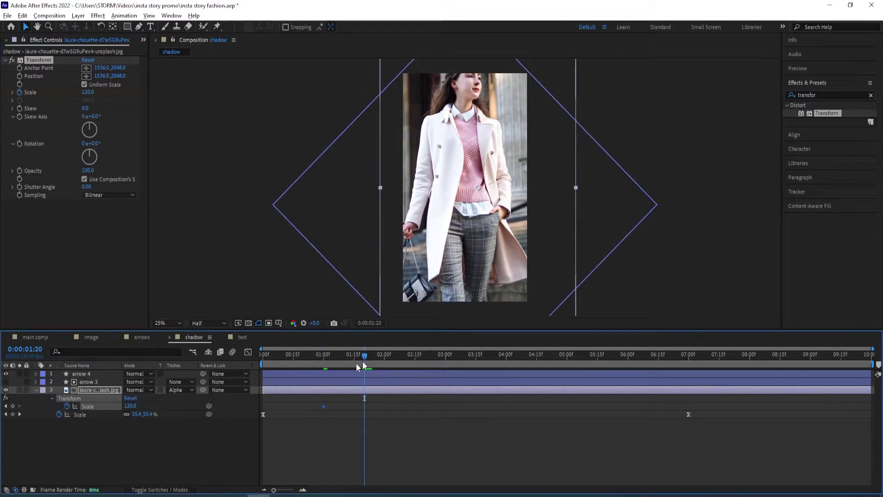
click(88, 92)
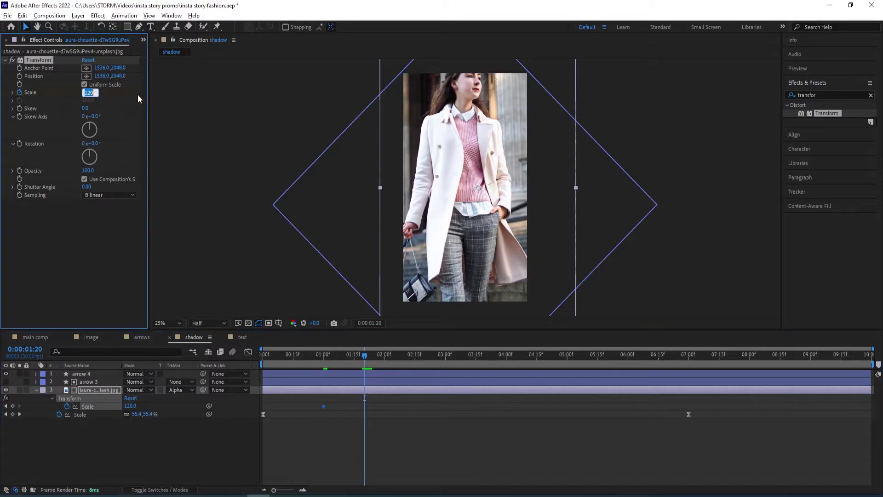
text(100)
key(Return)
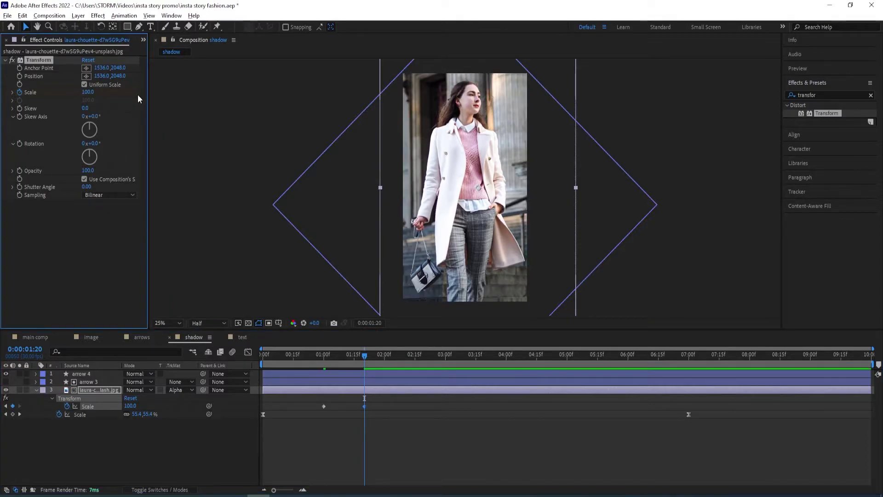
click(87, 92)
text(80)
key(Return)
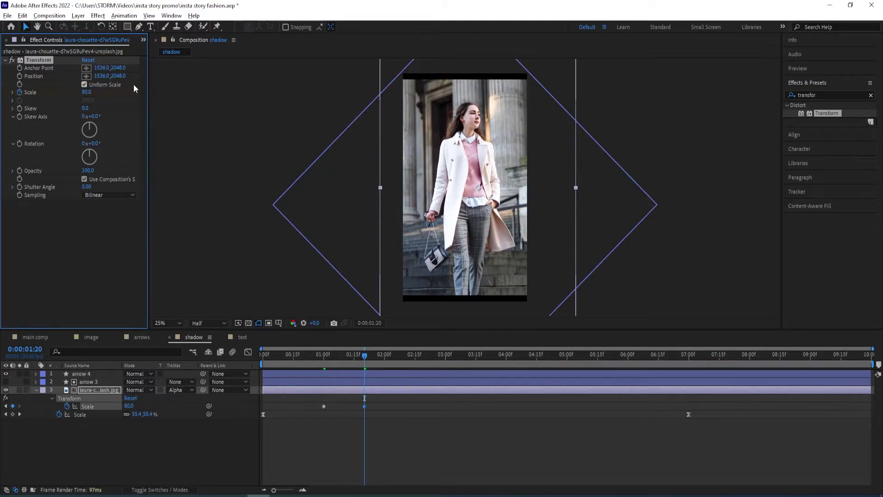
key(ctrl+z)
click(87, 92)
text(9)
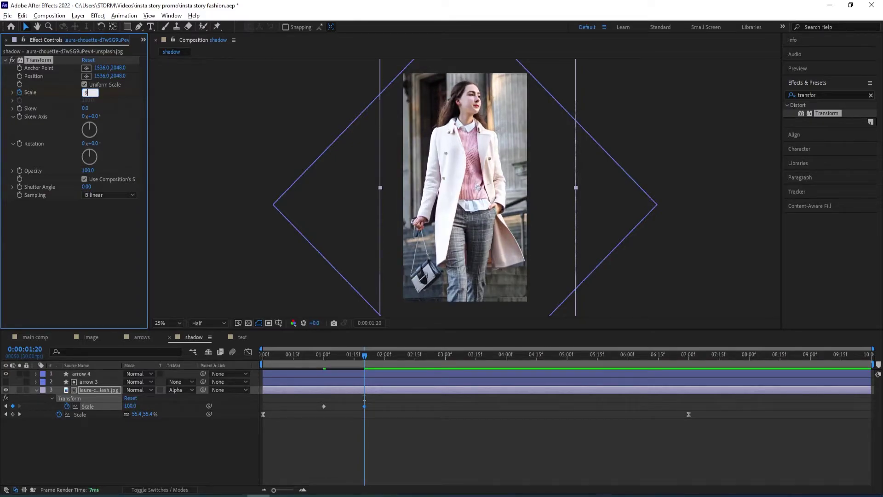
text(0)
key(Return)
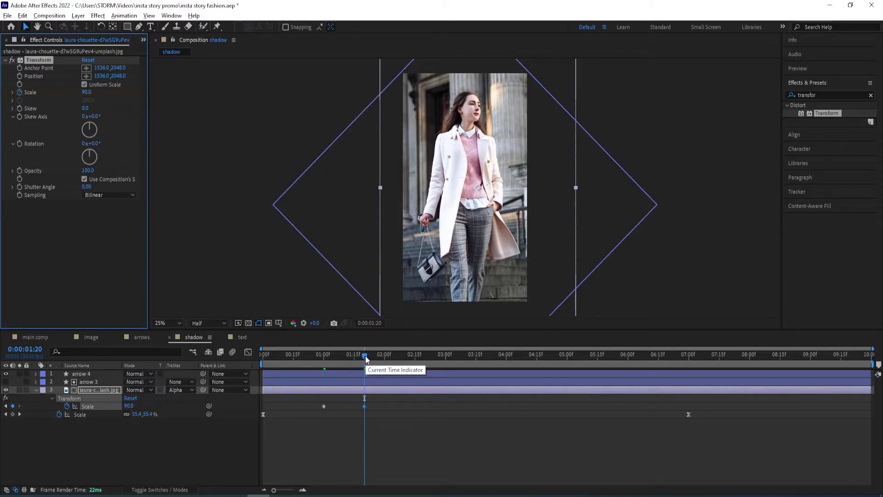
Step: Set the starting Scale keyframe to 110 and deselect the keyframes
drag(366, 355, 324, 355)
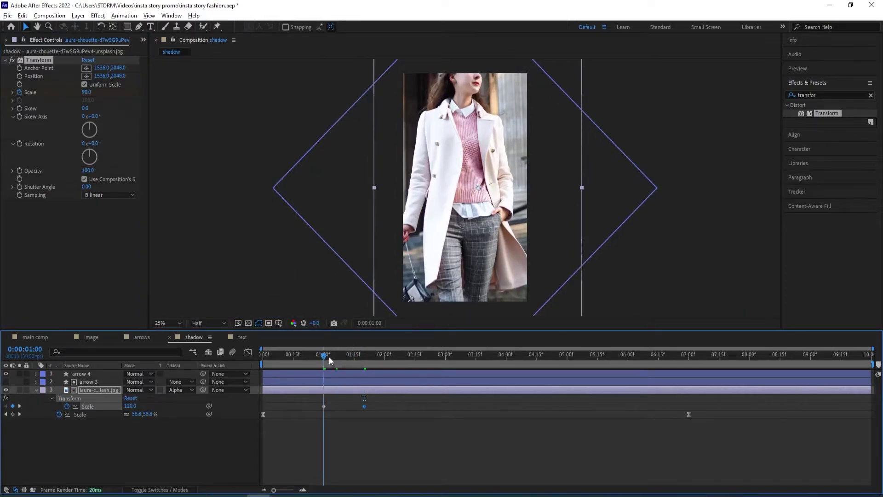
click(88, 92)
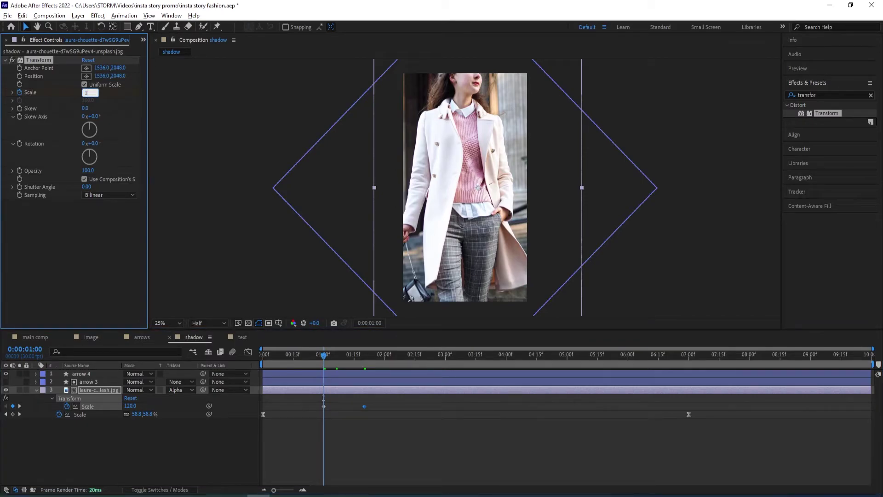
key(Return)
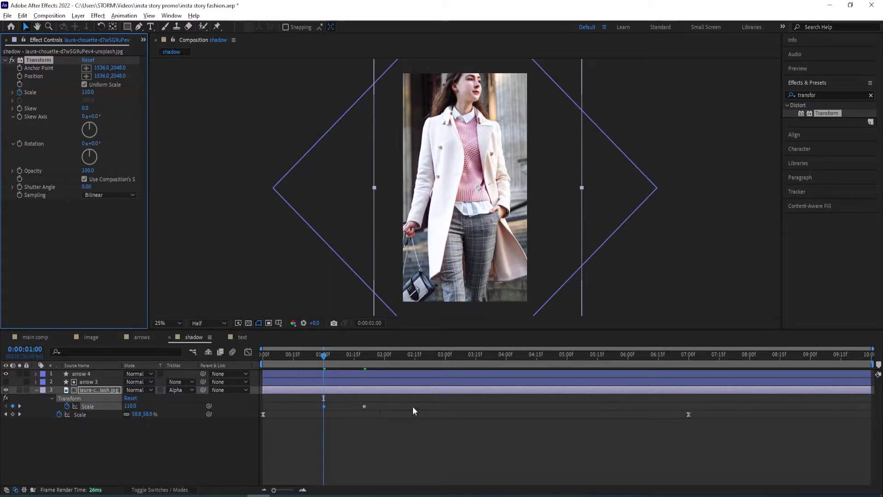
drag(383, 404, 287, 400)
Step: Easy Ease both Scale keyframes and raise their influence in the speed graph
key(F9)
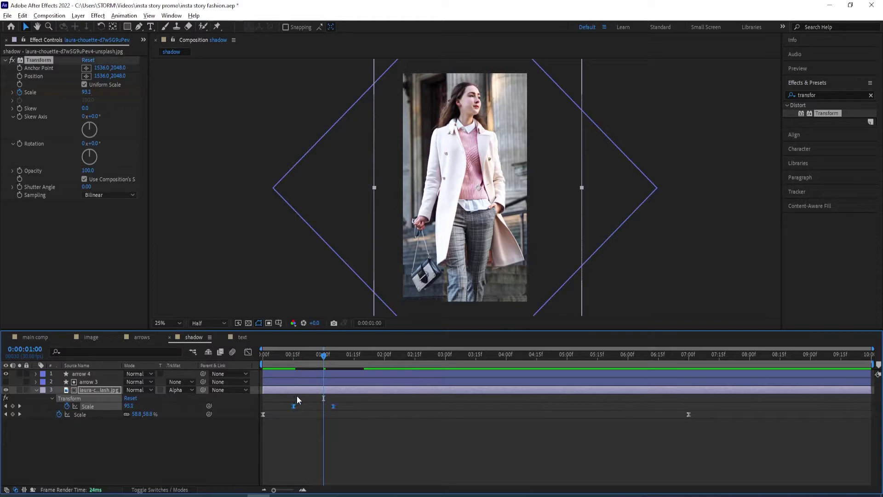
click(249, 352)
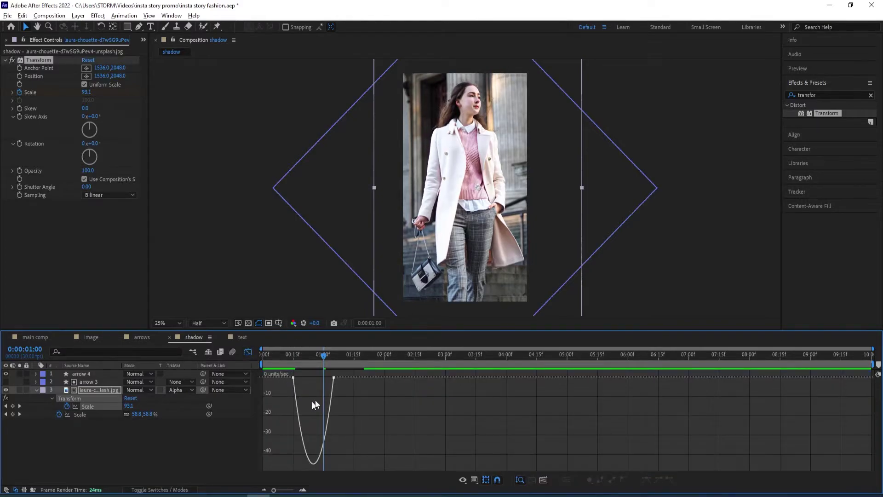
drag(360, 385, 278, 380)
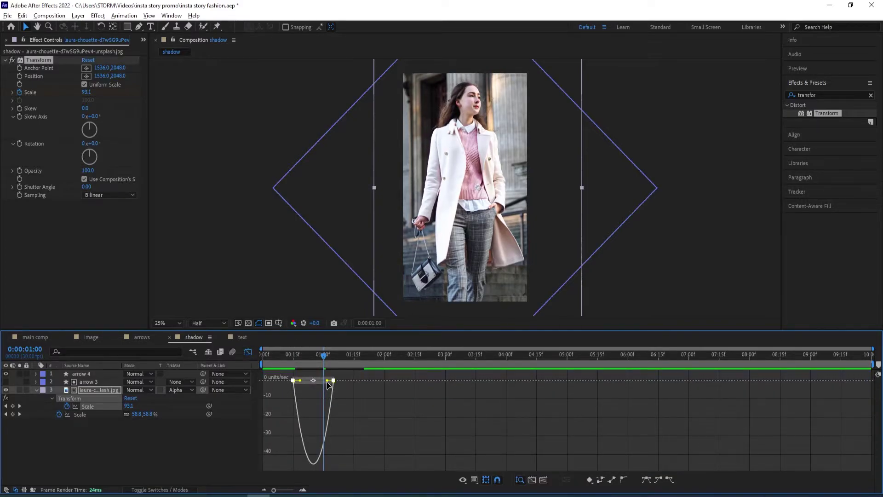
drag(325, 381, 253, 365)
Step: Leave the Graph Editor and preview the eased scale animation
click(248, 352)
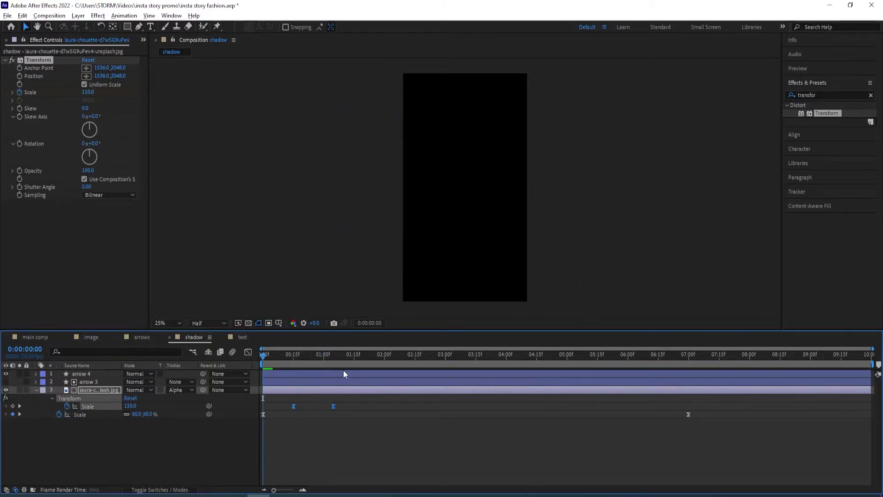
key(space)
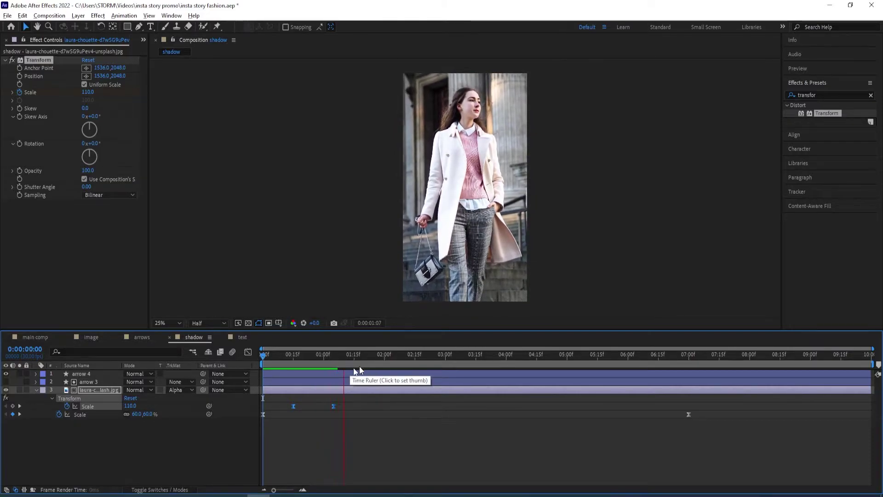
key(space)
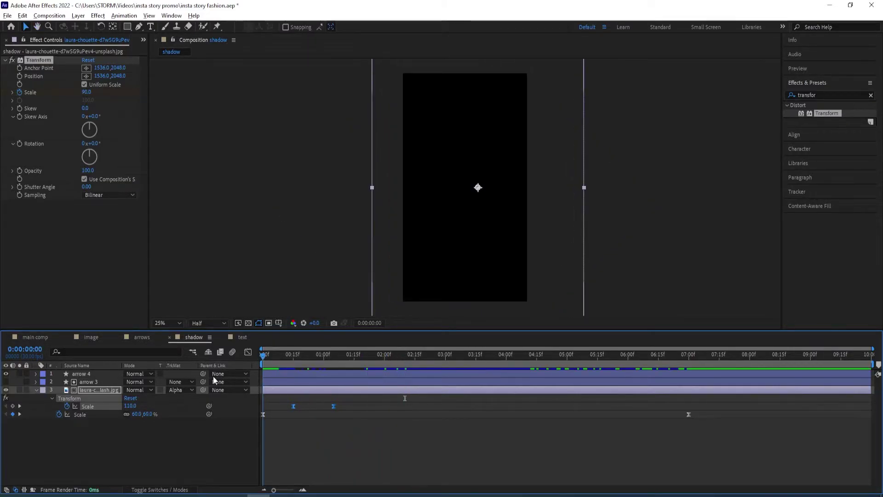
key(space)
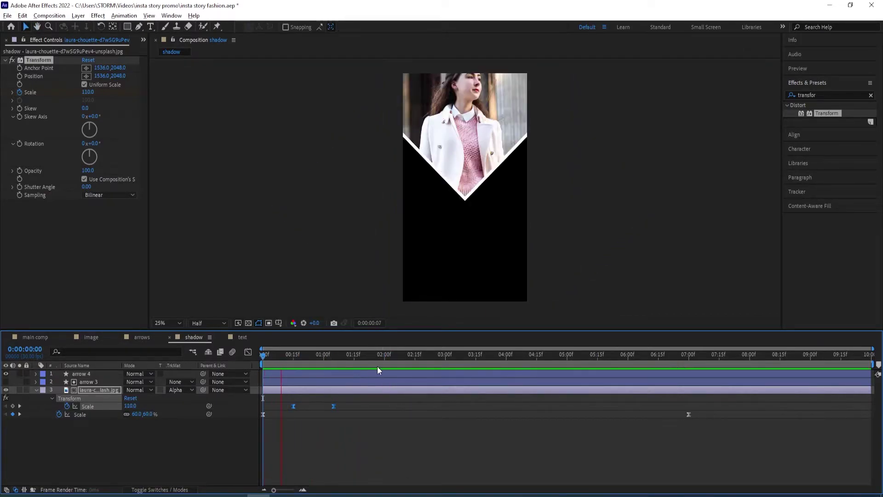
key(space)
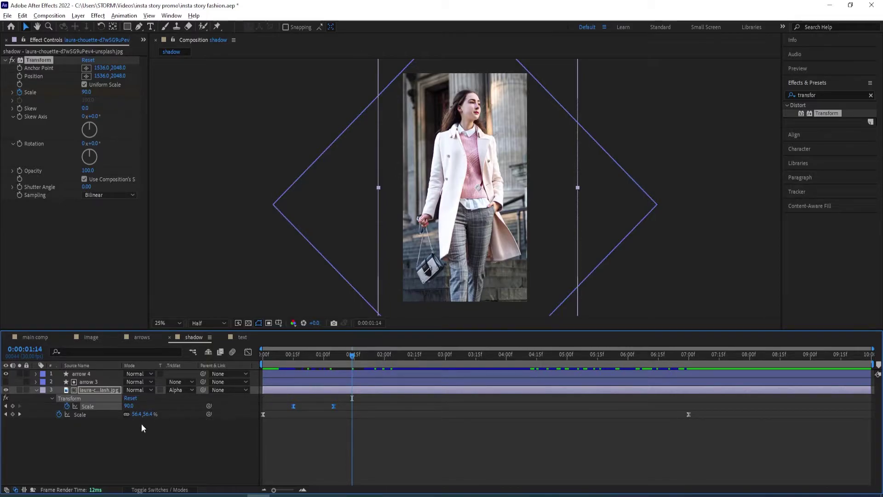
Step: Enable layer and composition motion blur and preview the blurred 110-to-90 shrink
key(F4)
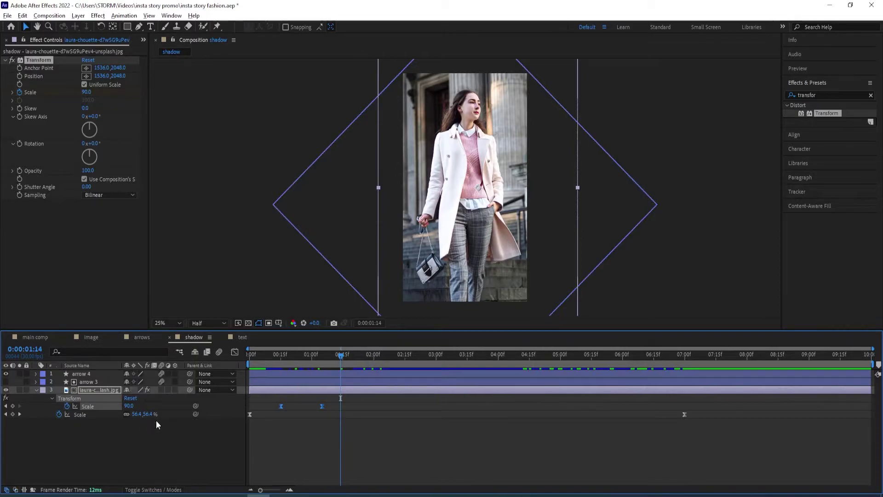
click(161, 390)
click(219, 352)
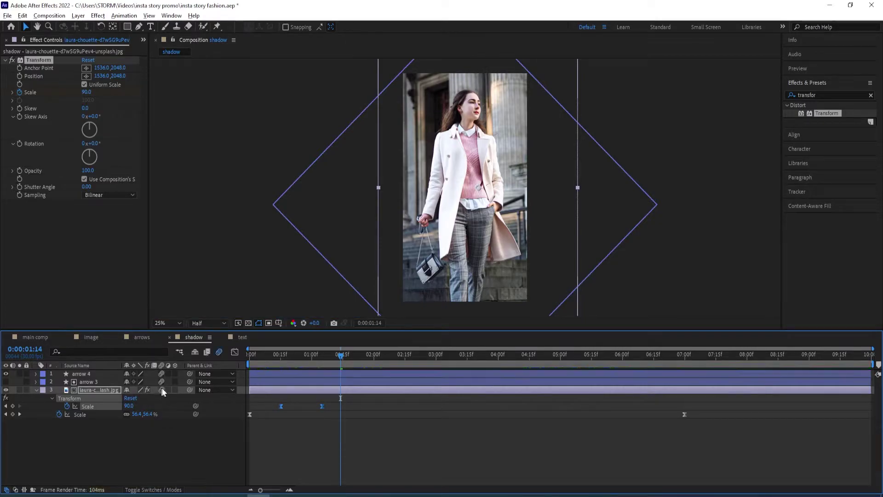
drag(327, 366, 274, 367)
key(space)
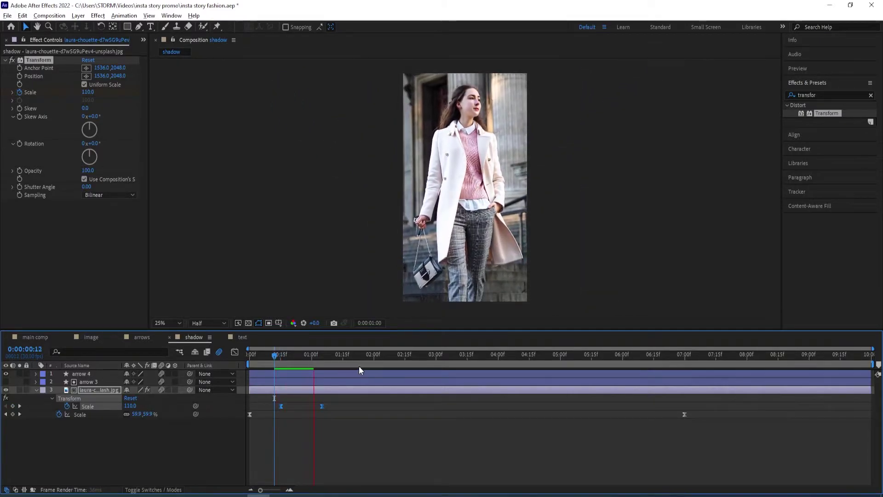
click(311, 363)
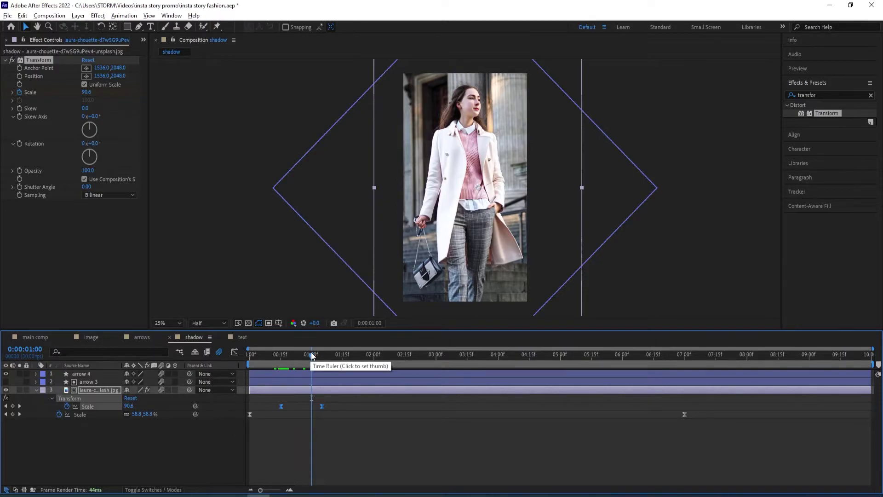
Step: Place the shadow comp as main comp's top layer, starting around 0:01:03
click(34, 337)
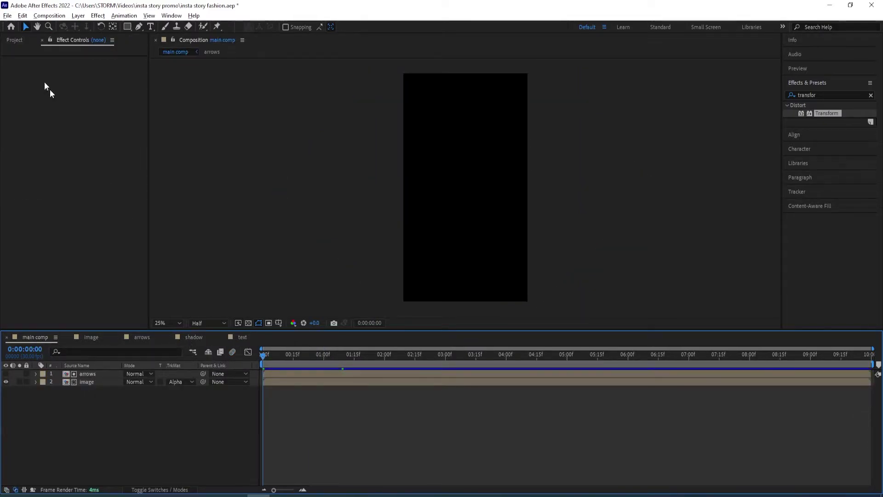
click(10, 39)
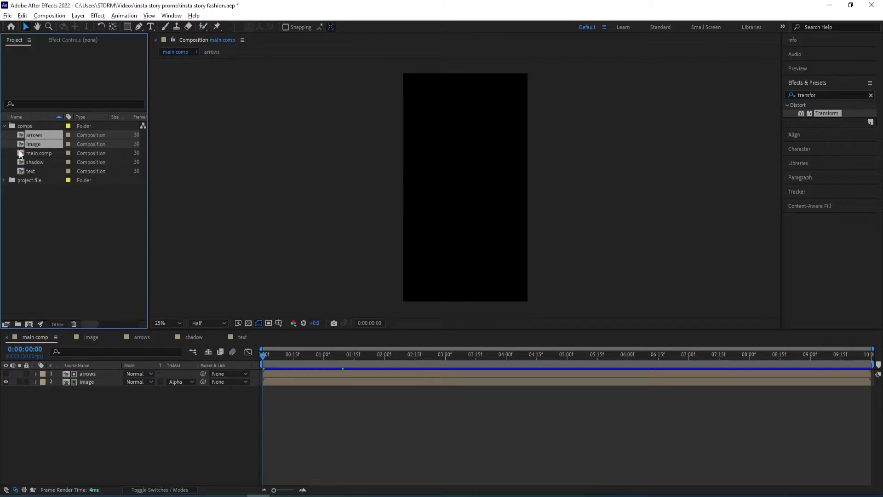
click(37, 190)
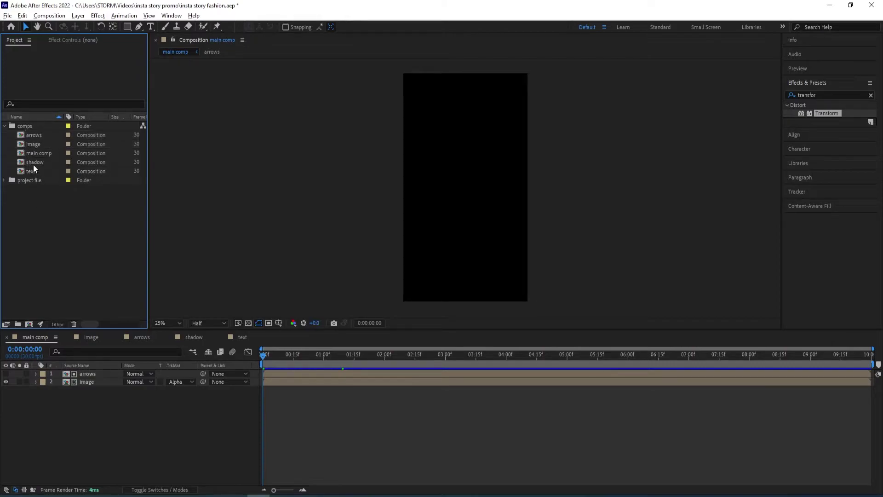
drag(32, 163, 84, 371)
drag(294, 355, 471, 374)
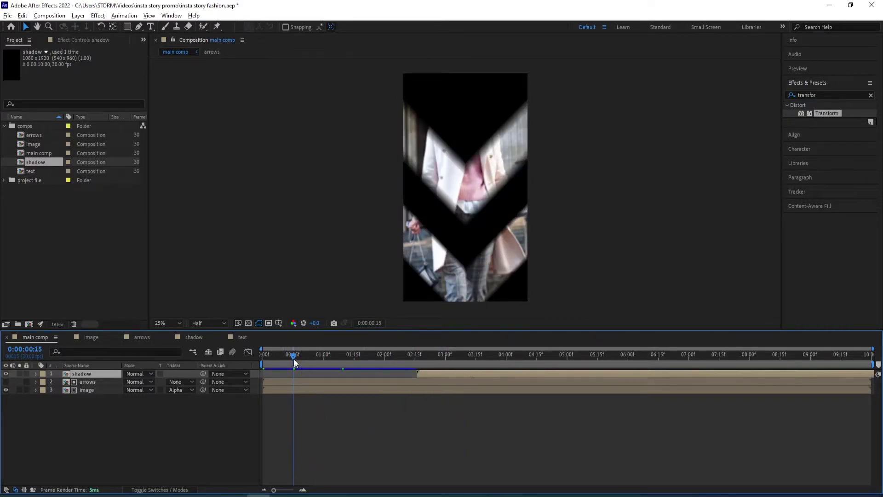
drag(295, 363, 332, 366)
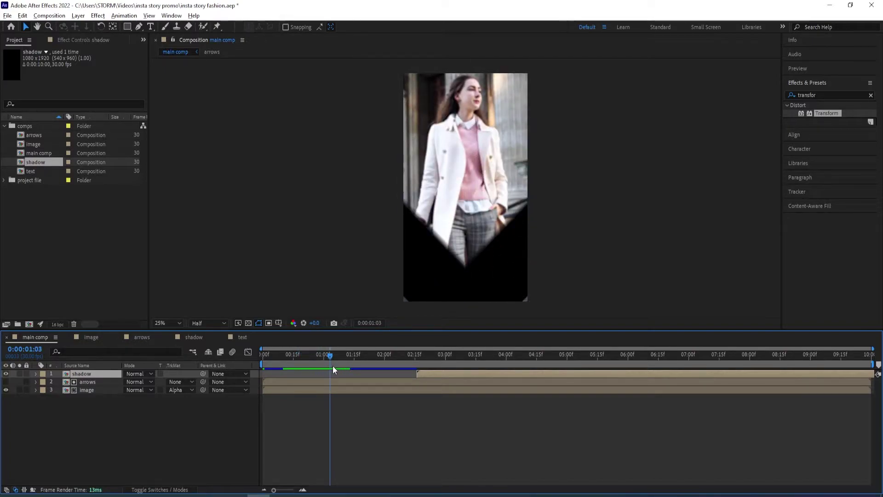
drag(426, 373, 355, 377)
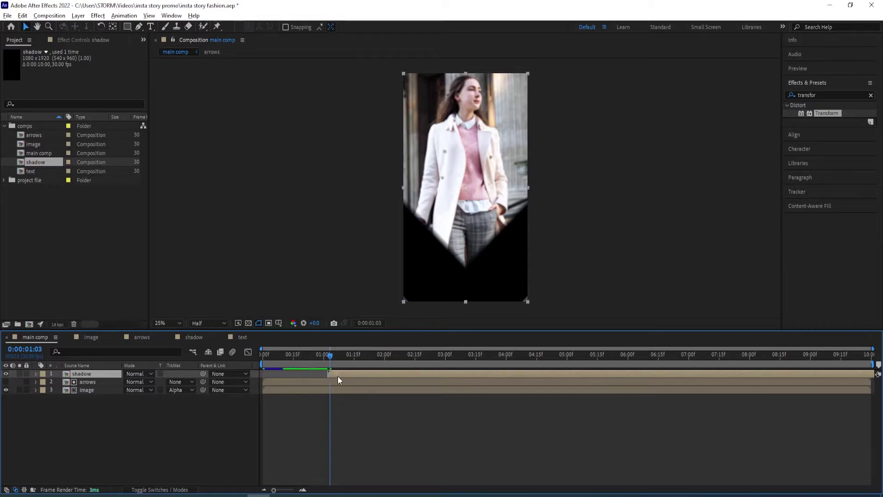
key(space)
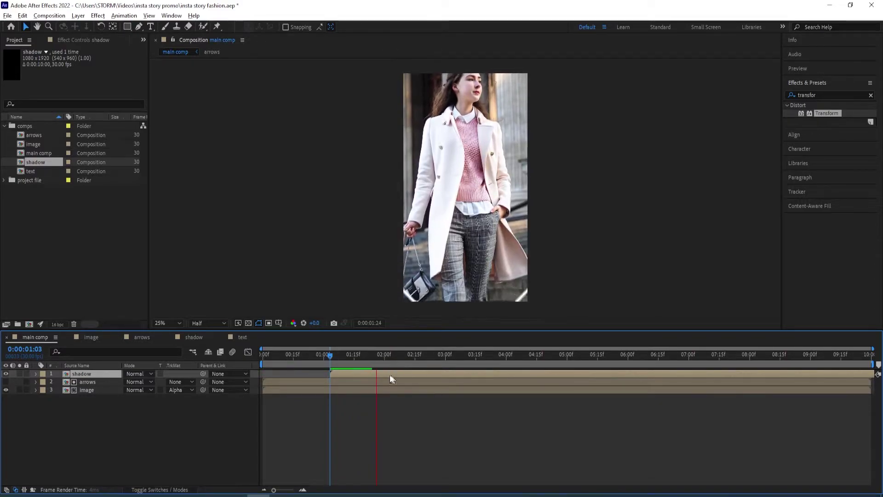
drag(383, 353, 239, 361)
key(space)
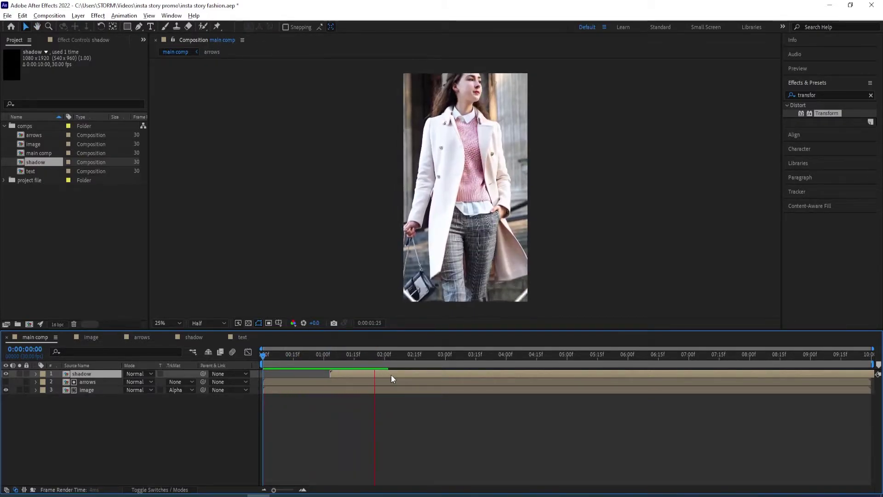
key(space)
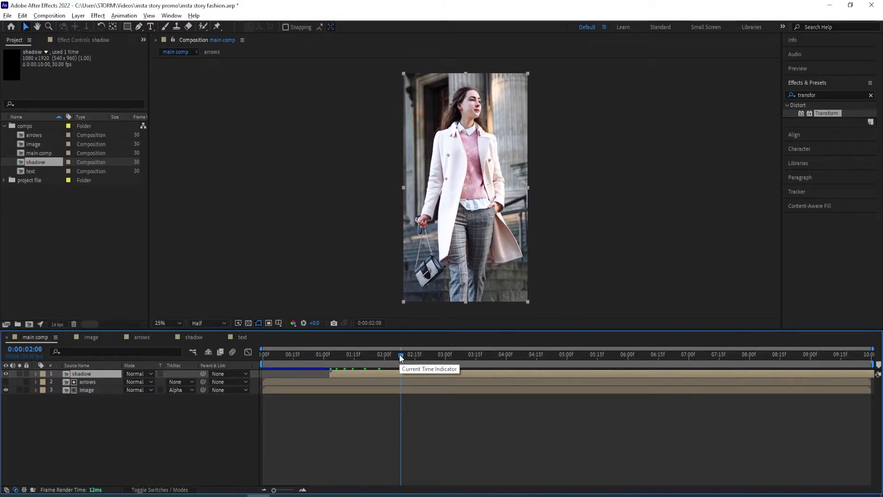
key(ctrl+t)
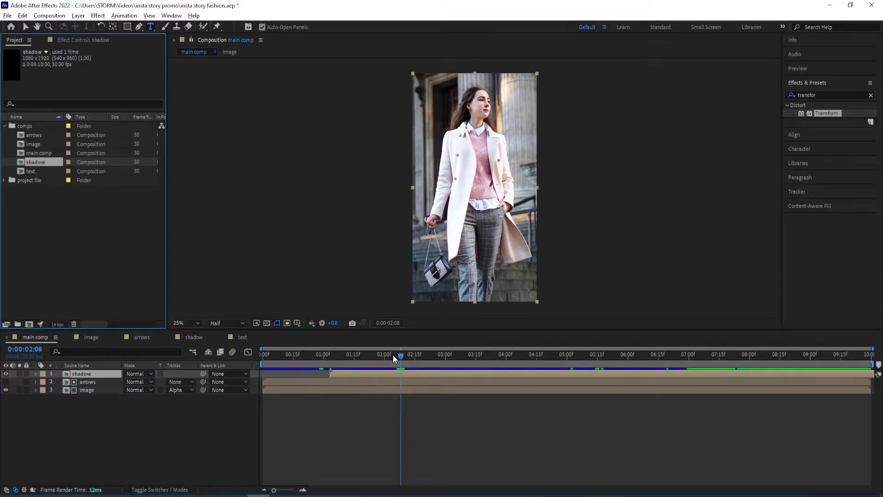
drag(393, 355, 342, 358)
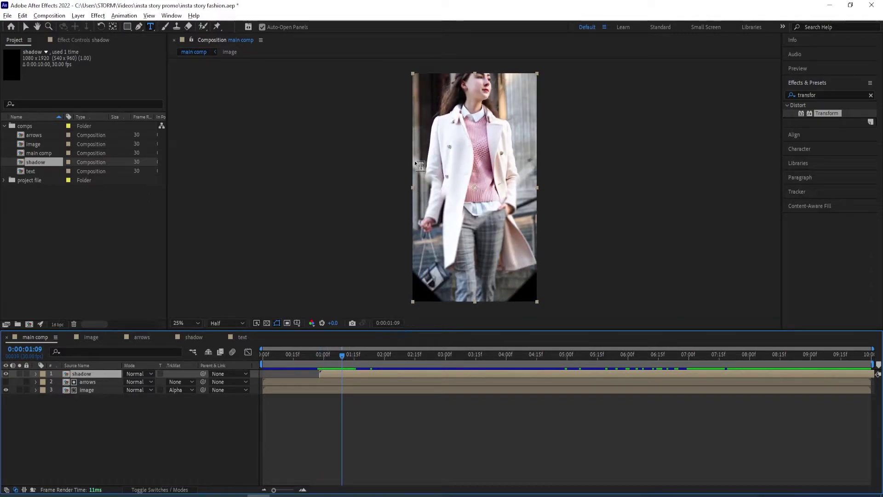
key(v)
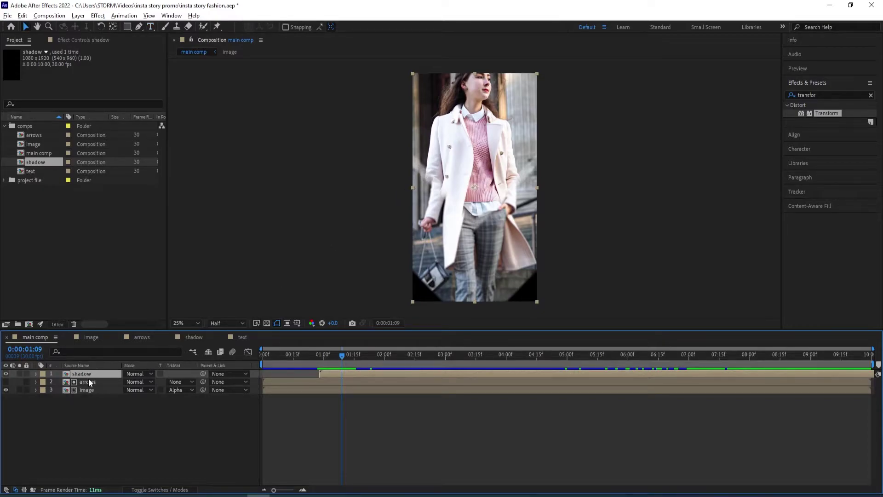
Step: Apply a Drop Shadow to the shadow layer and set its Distance to 40
double_click(810, 95)
text(drop shadow)
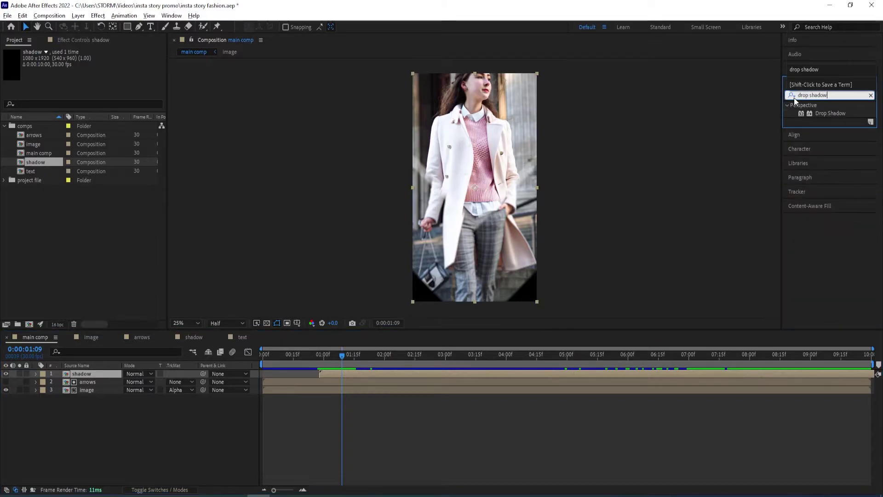
double_click(831, 112)
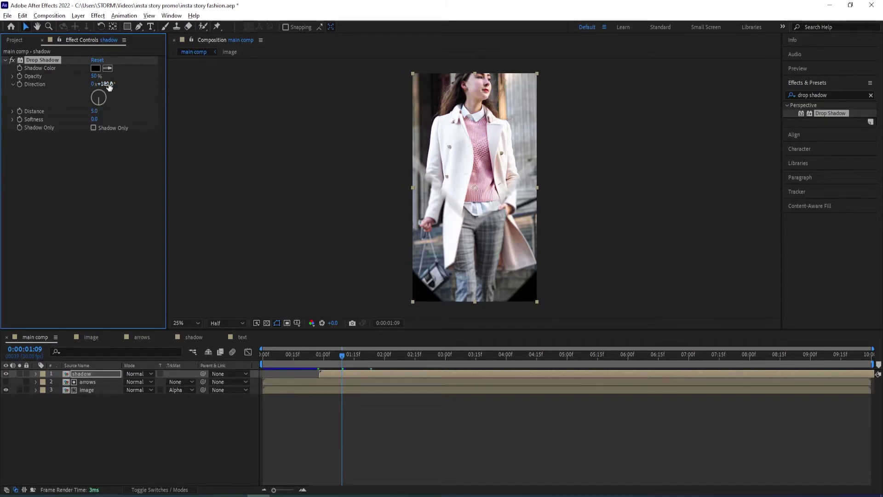
click(94, 110)
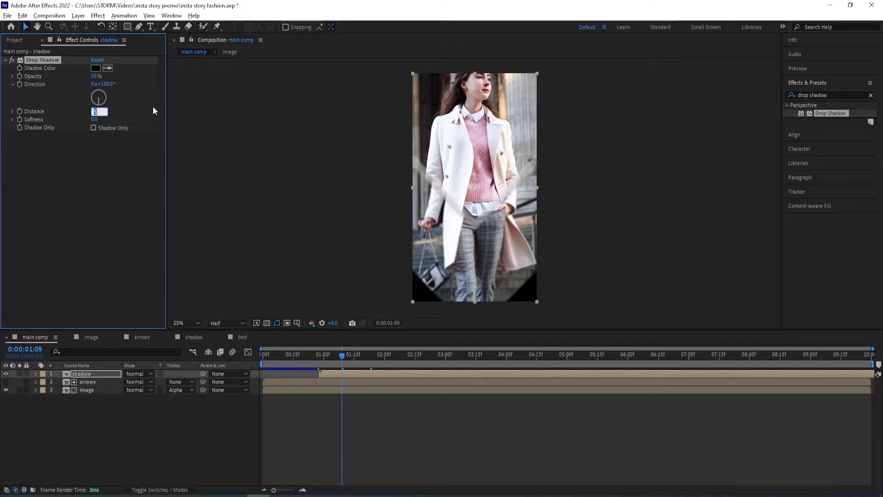
text(40)
key(Return)
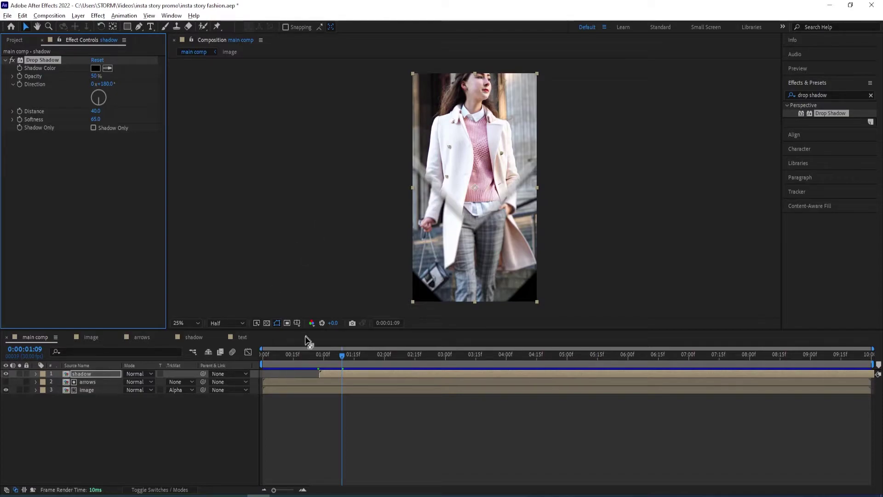
Step: Toggle the drop shadow off and on to compare the arrow edges
drag(339, 357, 346, 360)
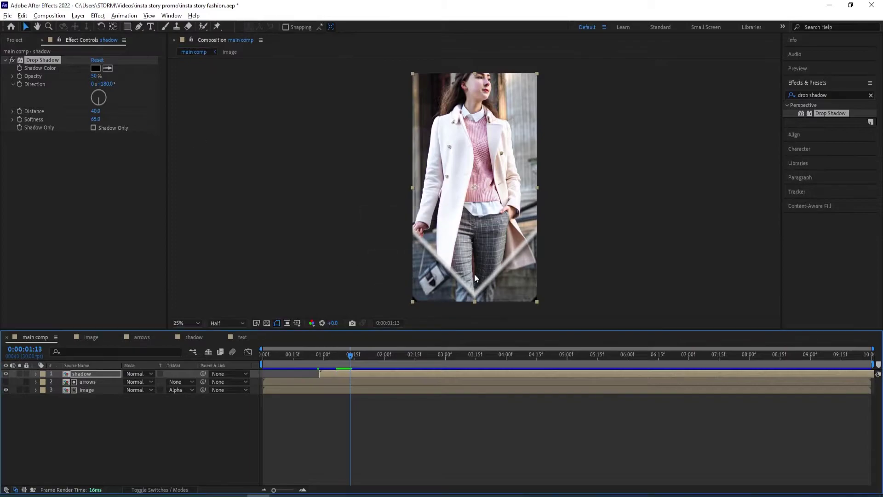
click(12, 59)
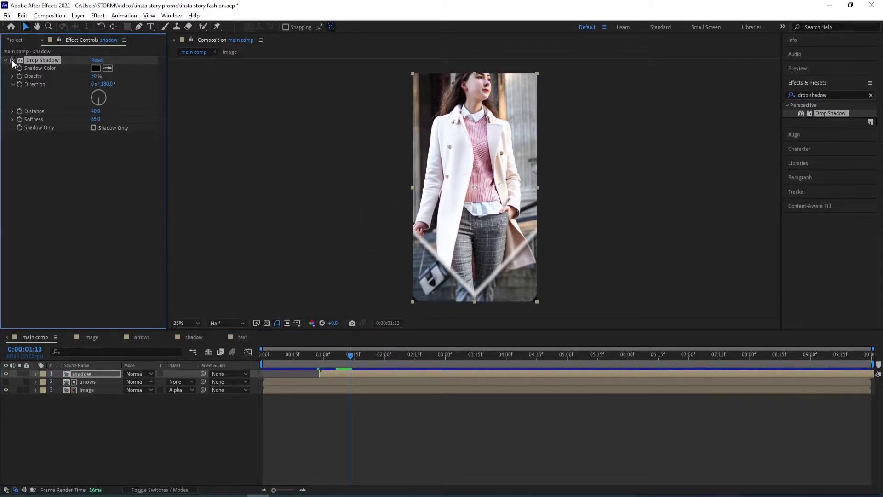
click(12, 60)
click(12, 61)
mouse_move(346, 358)
mouse_down()
mouse_move(366, 362)
mouse_move(350, 363)
mouse_up()
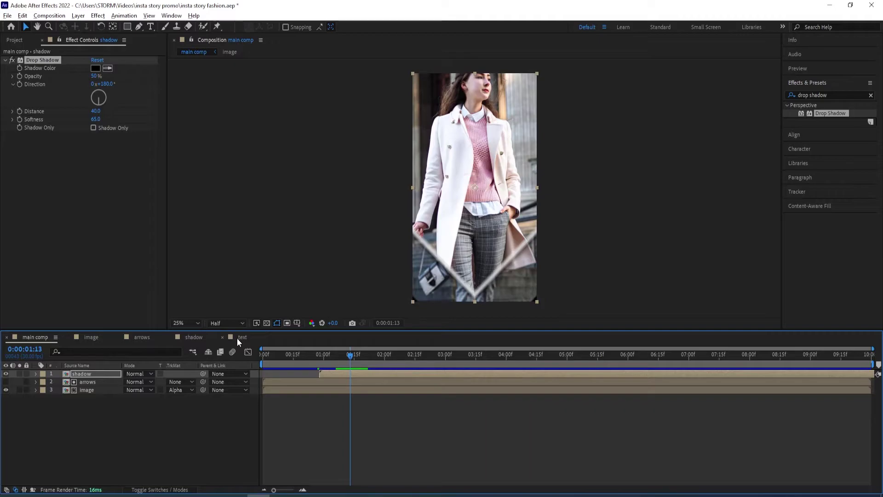
Step: Start a text layer in the text comp using Bebas Neue at 240 px
click(236, 338)
key(comma)
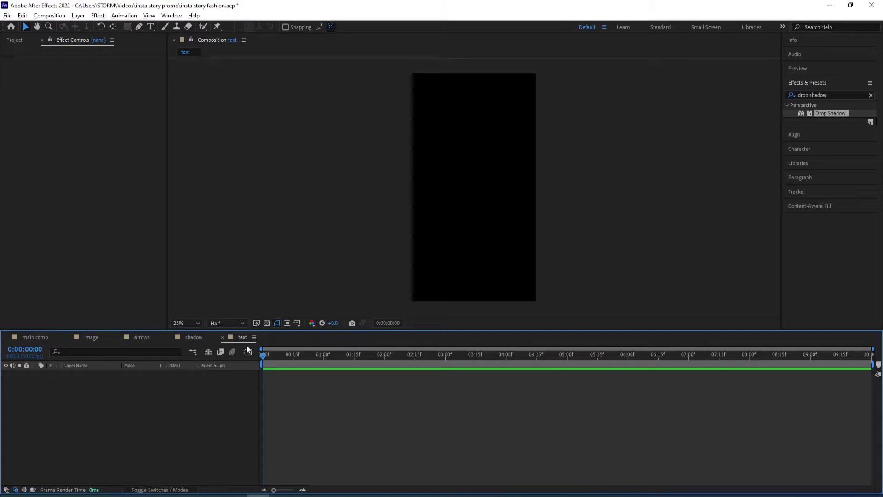
click(150, 27)
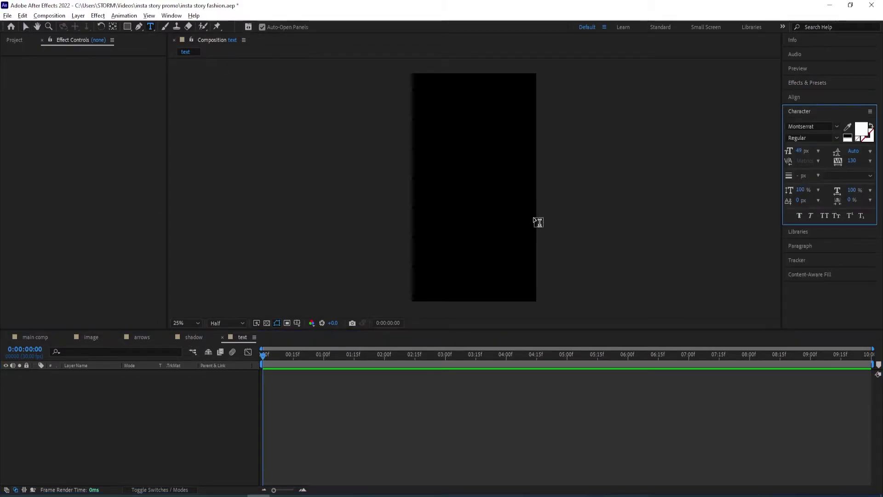
click(452, 189)
click(810, 128)
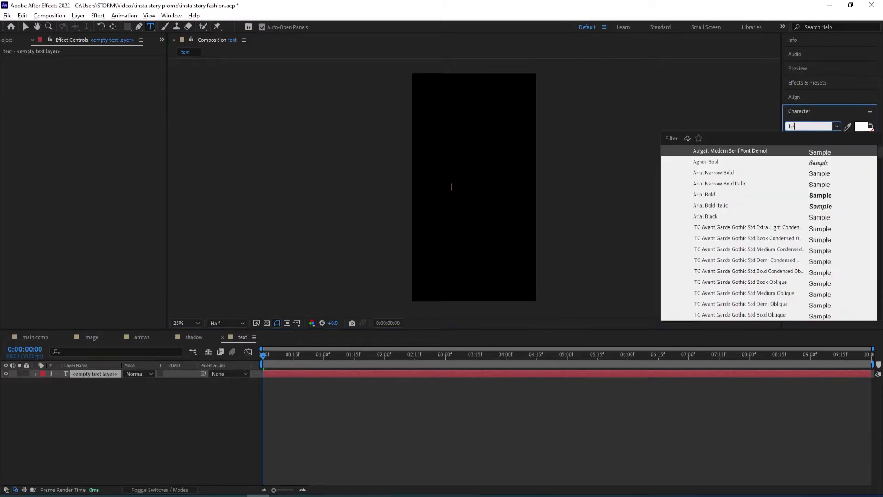
text(bebas)
click(705, 156)
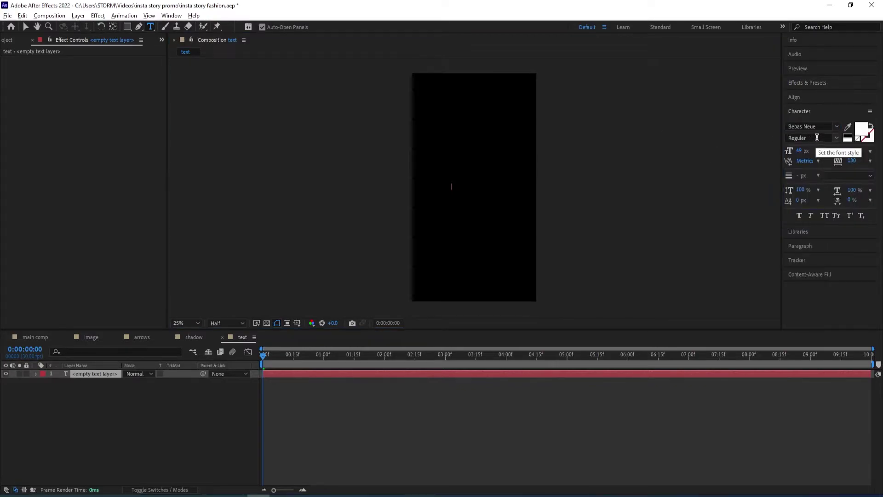
click(831, 137)
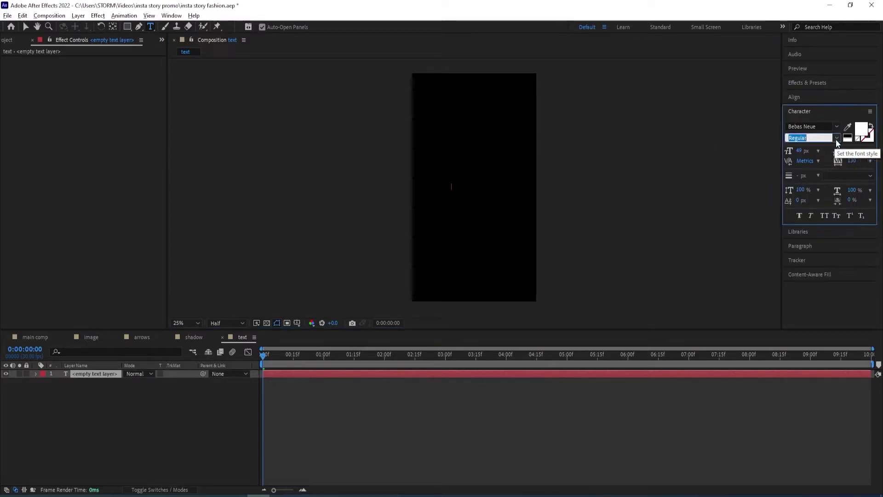
click(799, 151)
text(240)
key(Return)
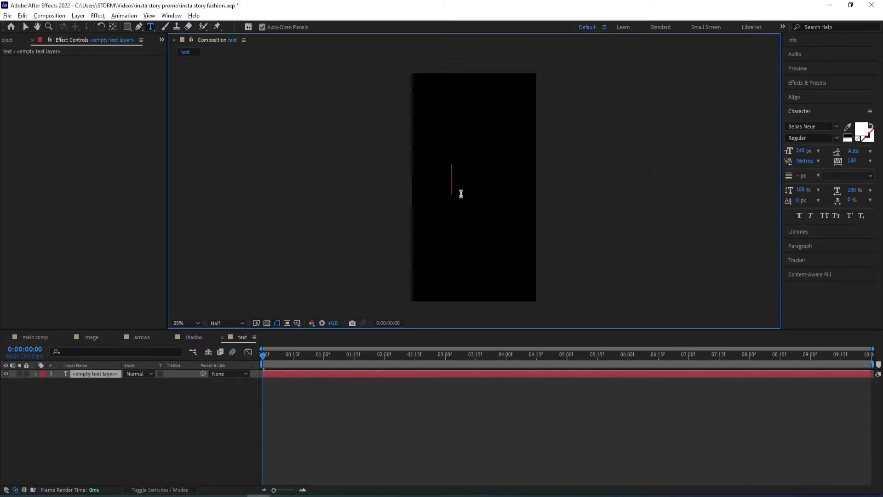
Step: Type FASHION and tighten its tracking to 0
text(FASHION)
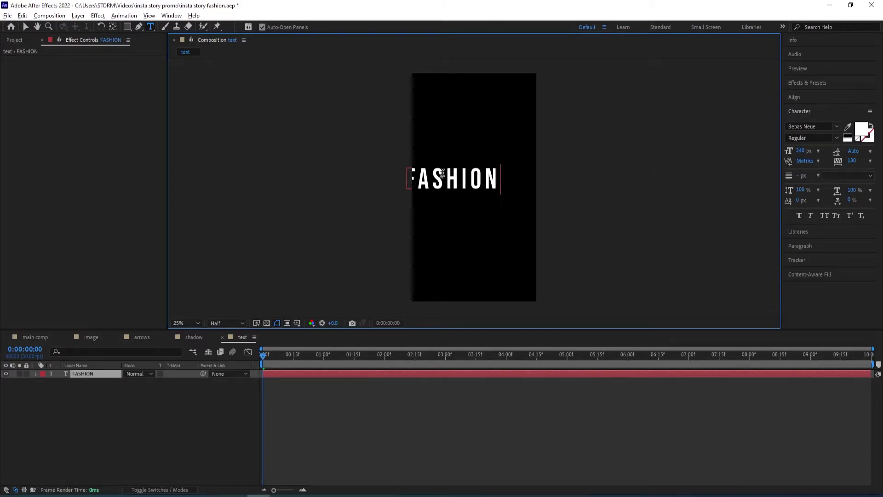
key(ctrl+a)
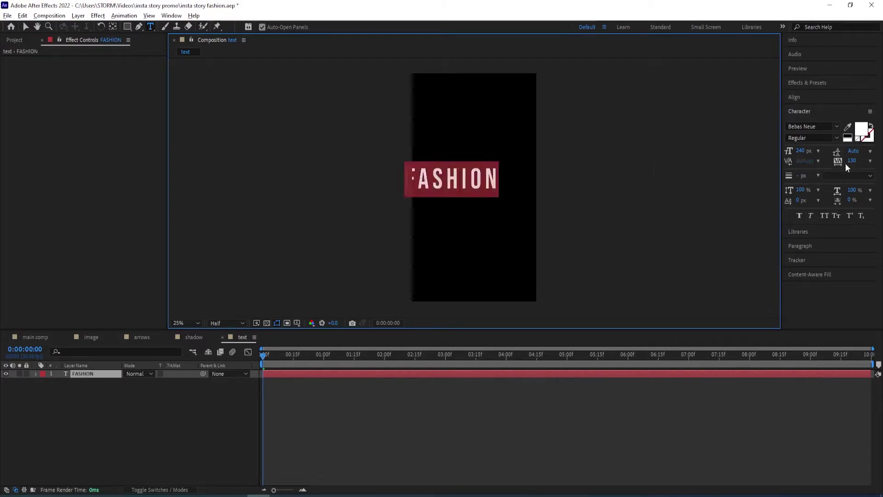
drag(852, 160, 849, 156)
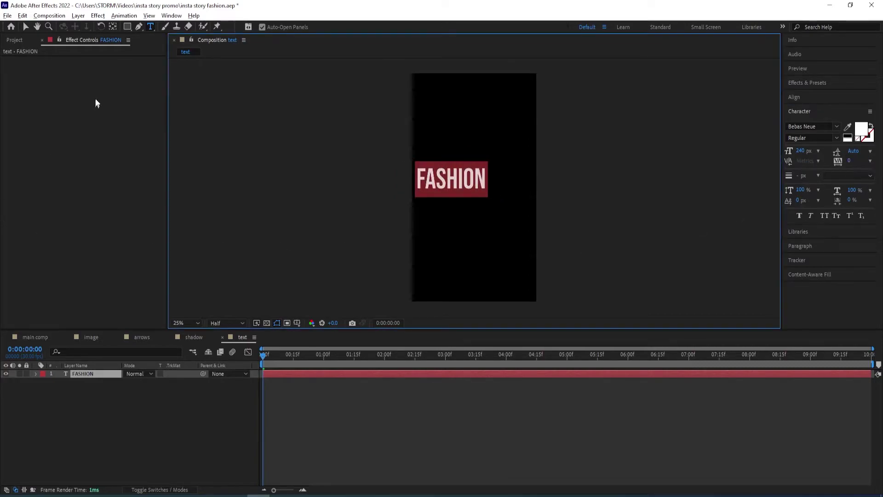
click(26, 26)
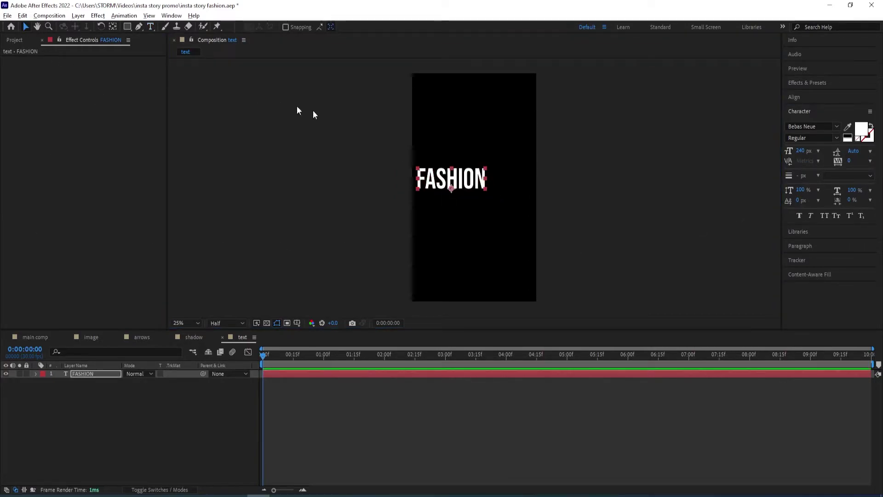
Step: Centre FASHION's anchor point on the text and the layer in the comp, then reselect FASHION
click(466, 179)
key(ctrl+alt+Home)
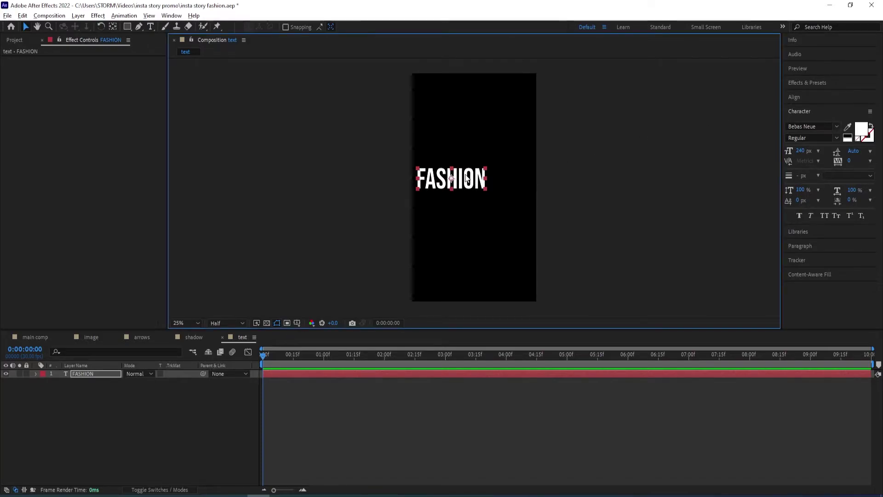
key(ctrl+Home)
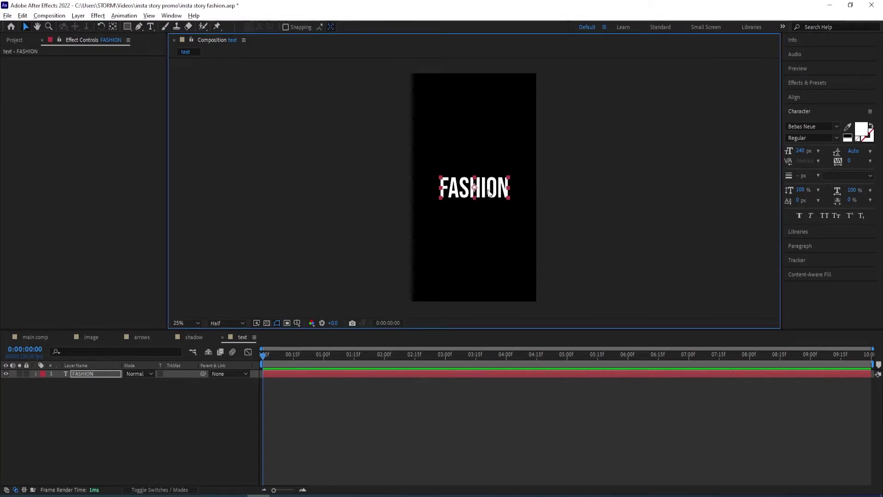
click(511, 211)
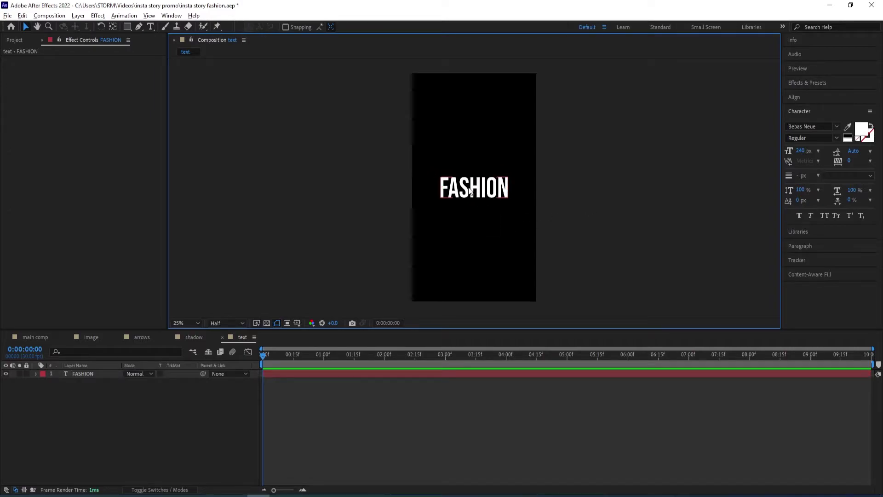
click(84, 374)
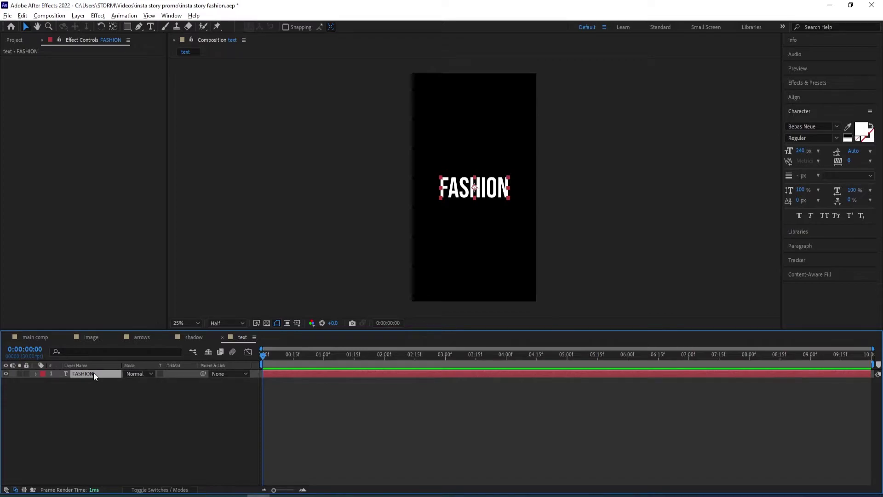
Step: Turn on Title/Action Safe guides and draw a rectangular mask over FASHION's upper half
click(128, 26)
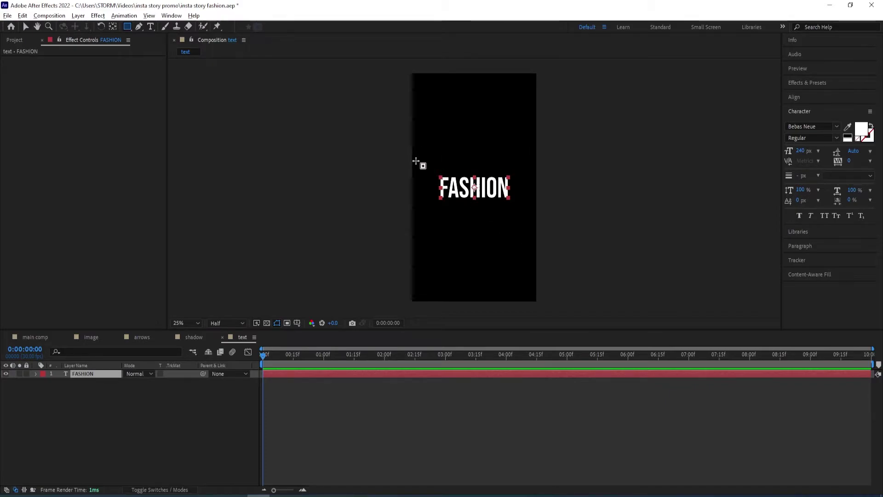
click(297, 323)
click(336, 334)
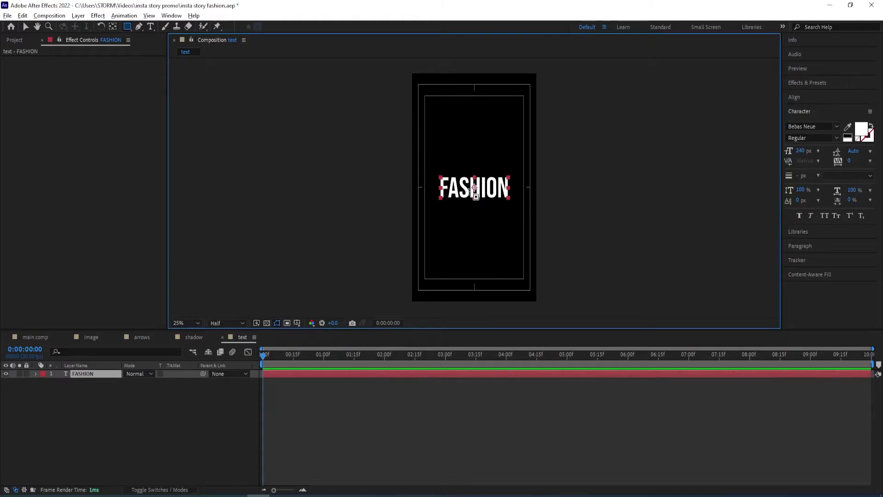
scroll(475, 189, up, 1)
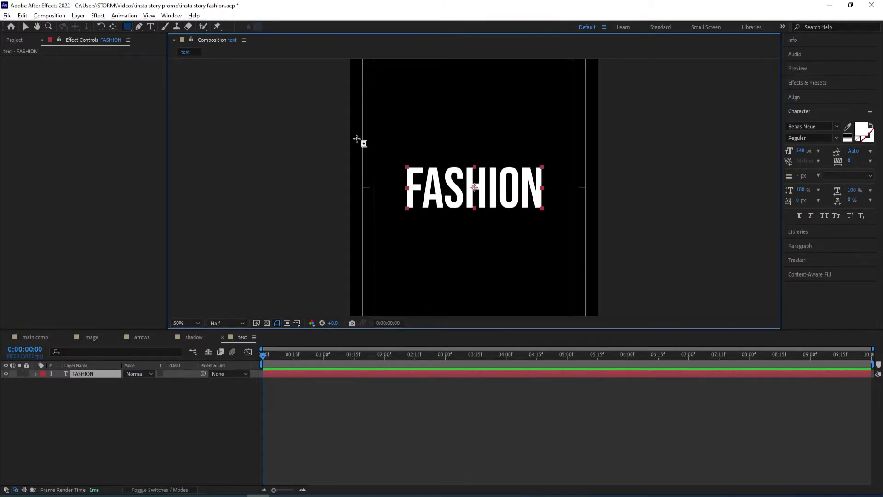
drag(349, 140, 598, 187)
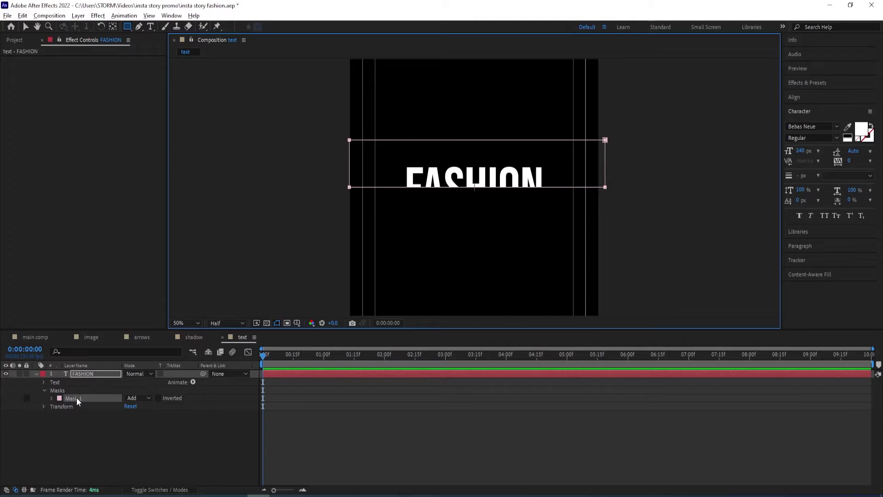
click(36, 374)
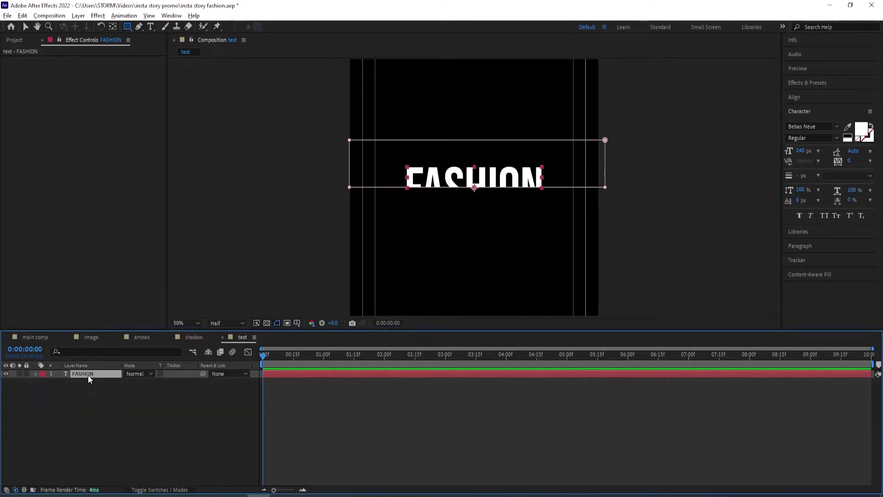
Step: Duplicate the FASHION layer and place FASHION 2 below the original
key(ctrl+d)
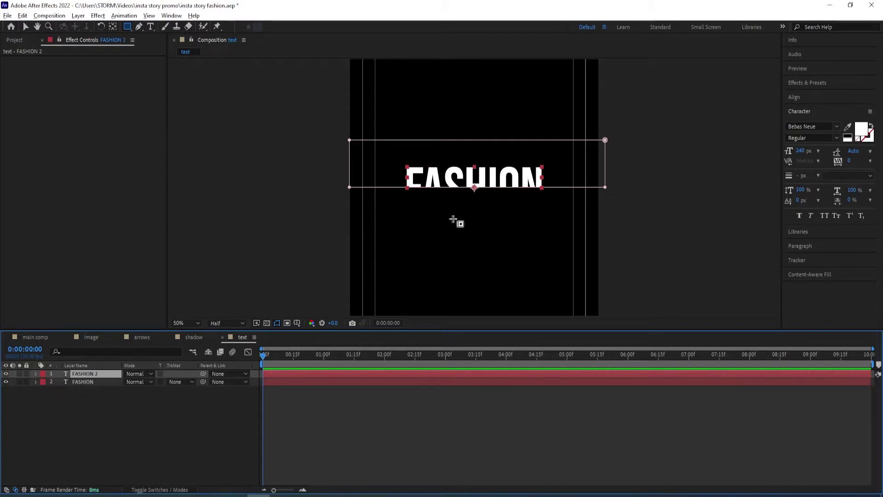
key(v)
drag(105, 374, 82, 392)
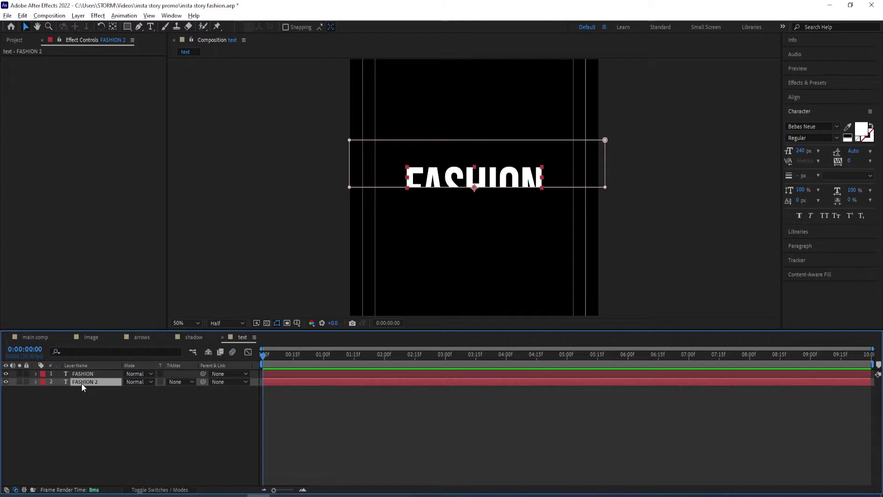
Step: Move FASHION 2's Mask 1 down to cover the lower half of the letters
key(m)
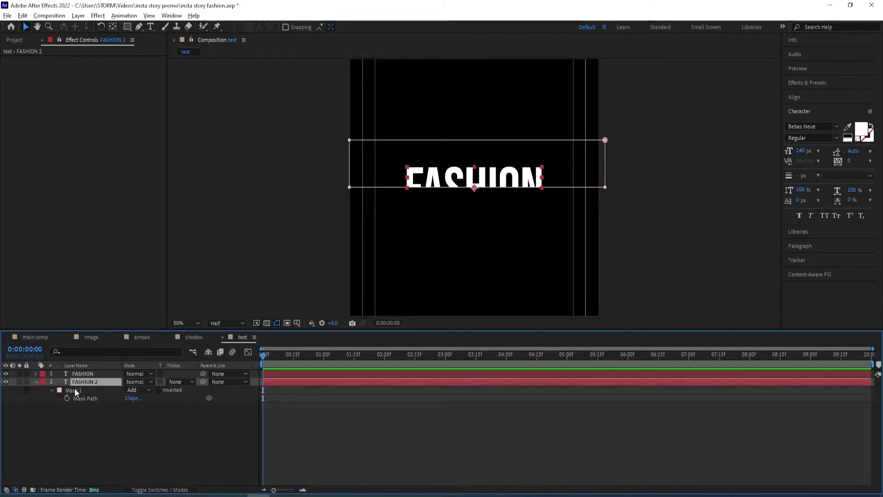
click(79, 390)
click(59, 391)
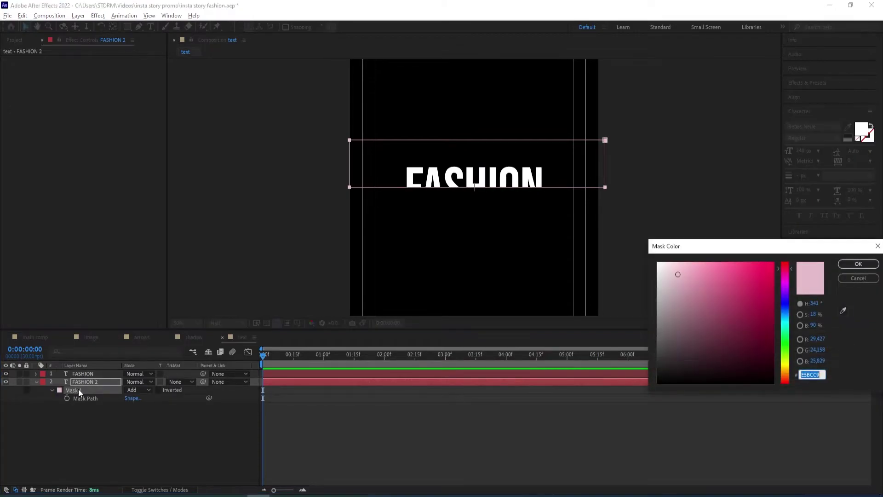
key(Escape)
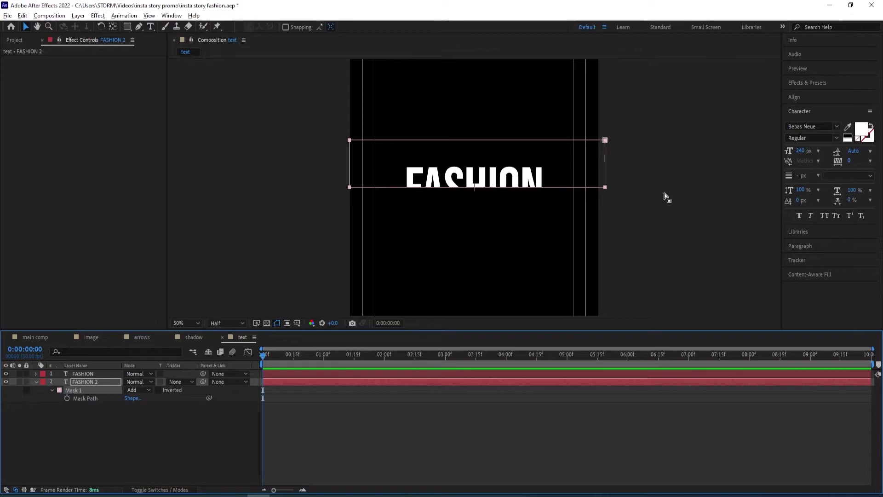
drag(664, 193, 310, 124)
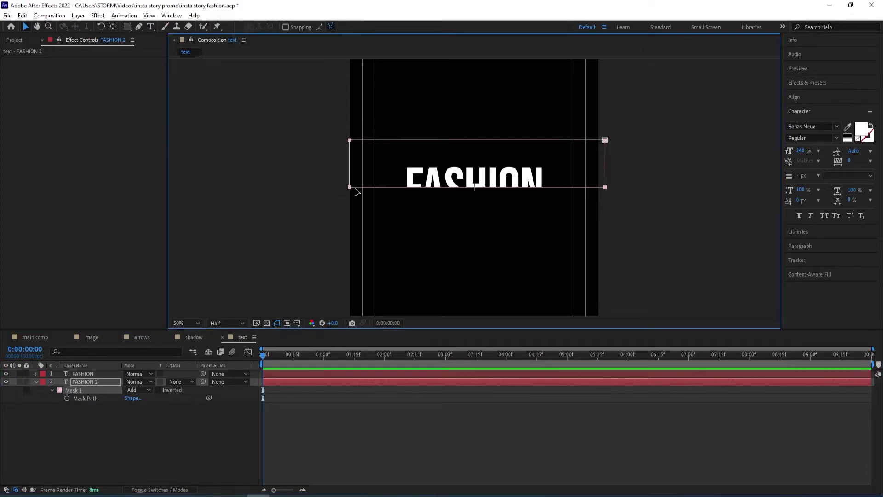
drag(356, 187, 363, 234)
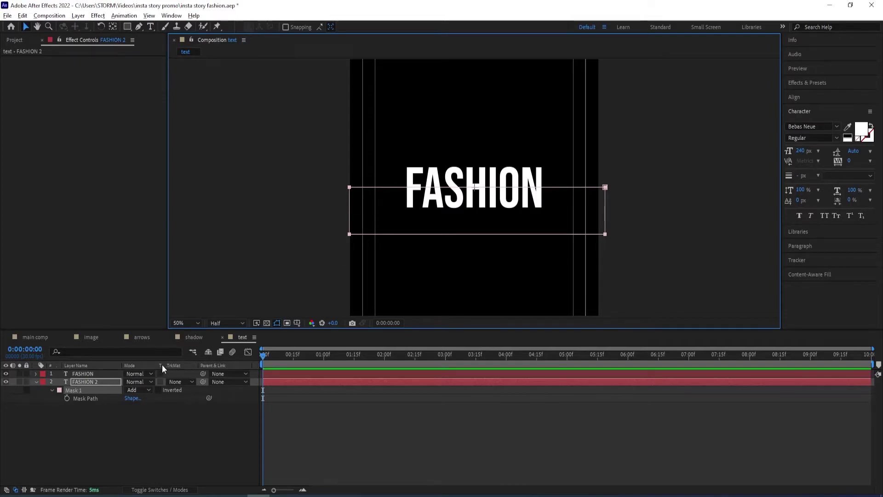
click(37, 382)
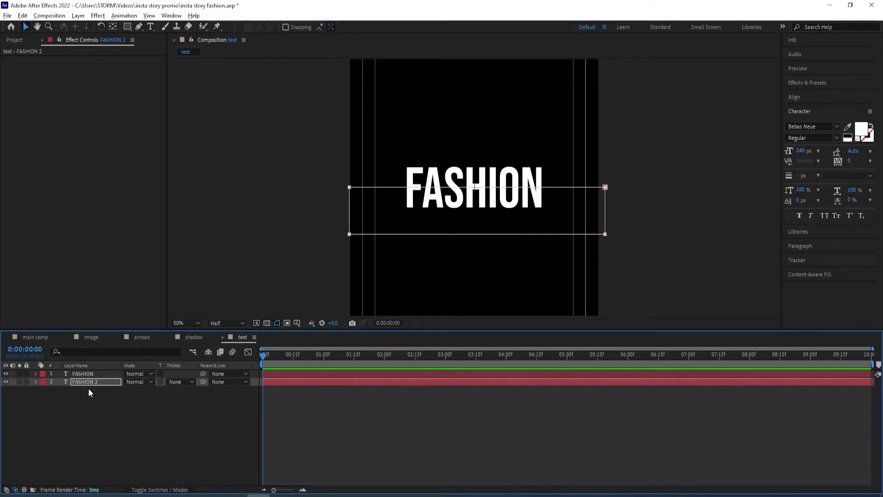
Step: Keyframe Position at 0:00 on FASHION and FASHION 2, move time to 1:00, select FASHION
click(88, 374)
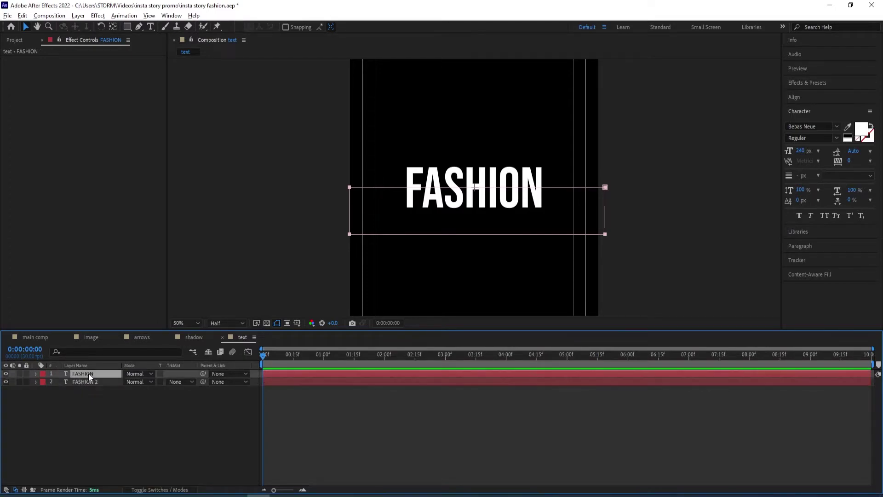
shift+click(85, 382)
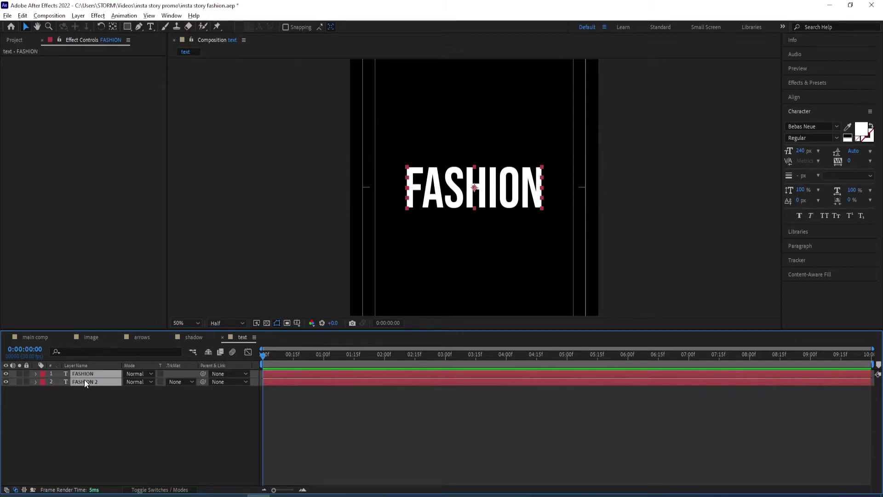
key(p)
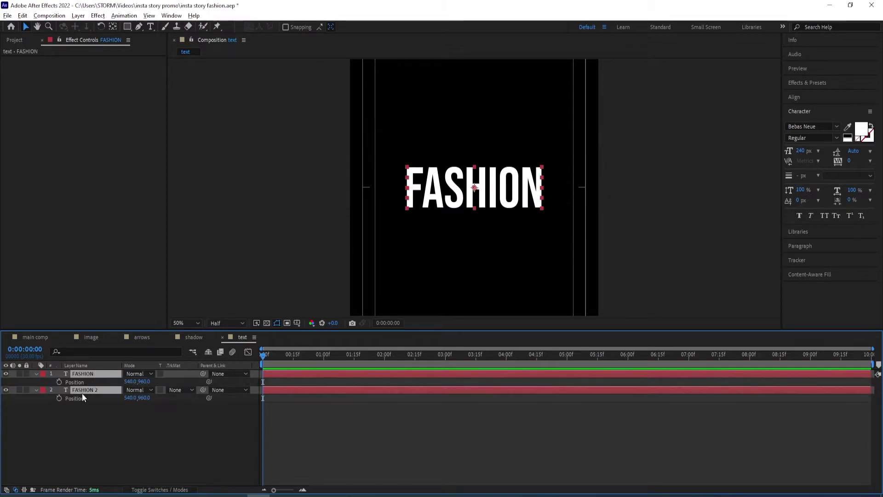
click(59, 381)
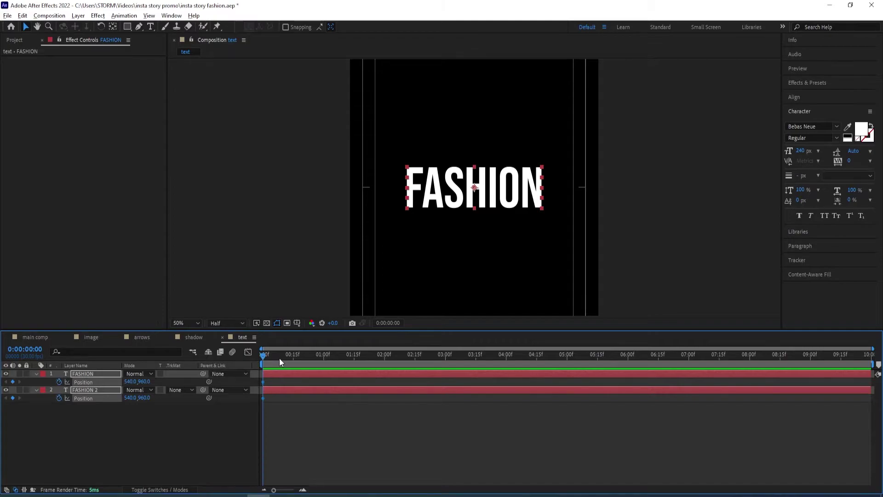
drag(262, 358, 324, 358)
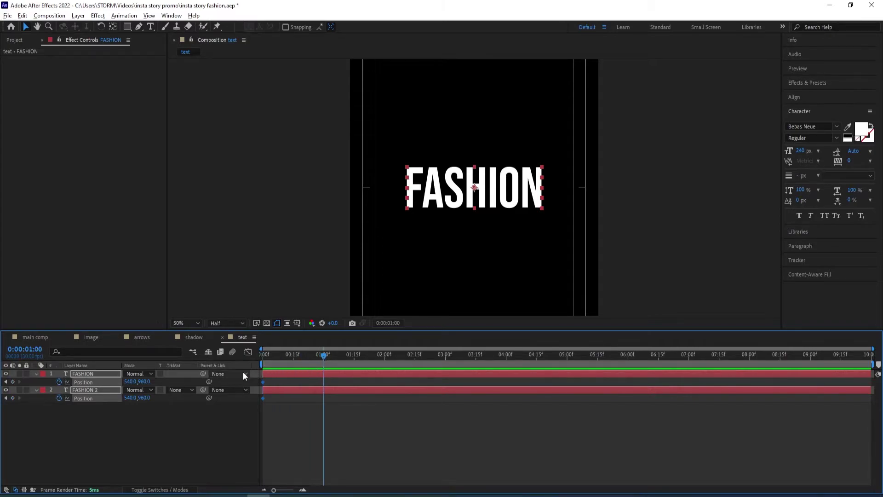
click(88, 439)
click(89, 374)
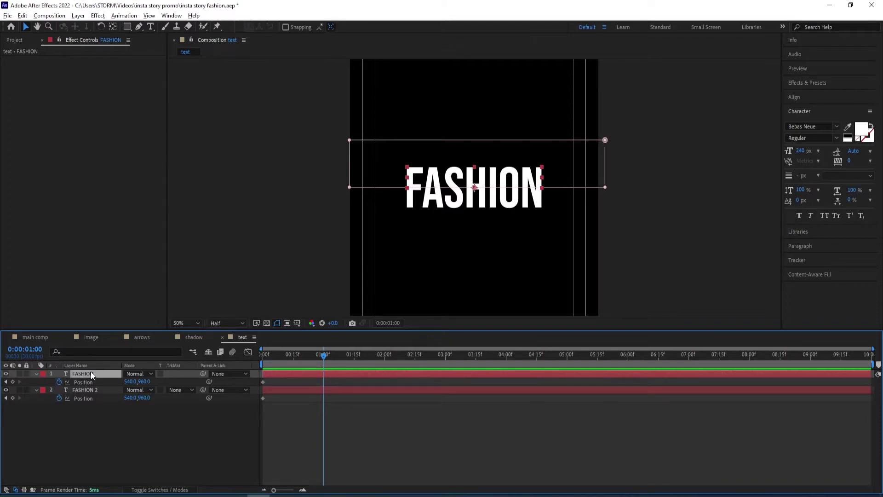
Step: At 0:00:01:00, keyframe FASHION up to 540,900 and FASHION 2 down to 540,1020
key(shift+Up)
key(shift+Up)
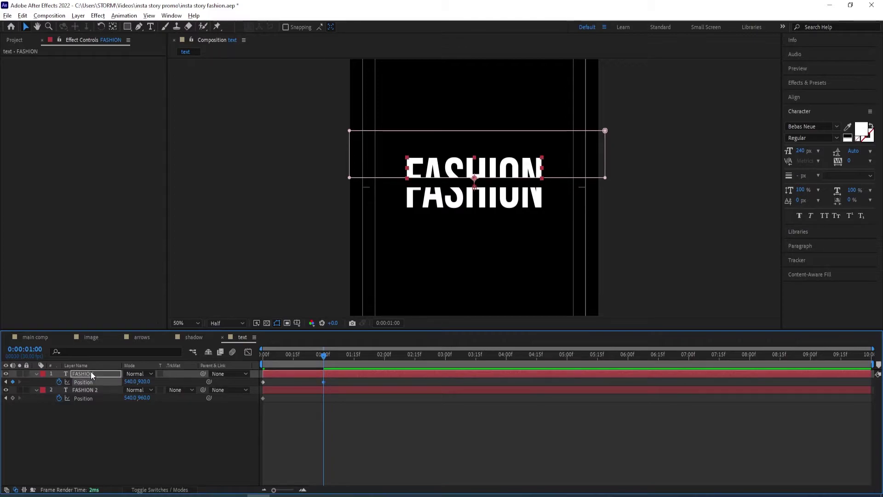
key(shift+Up)
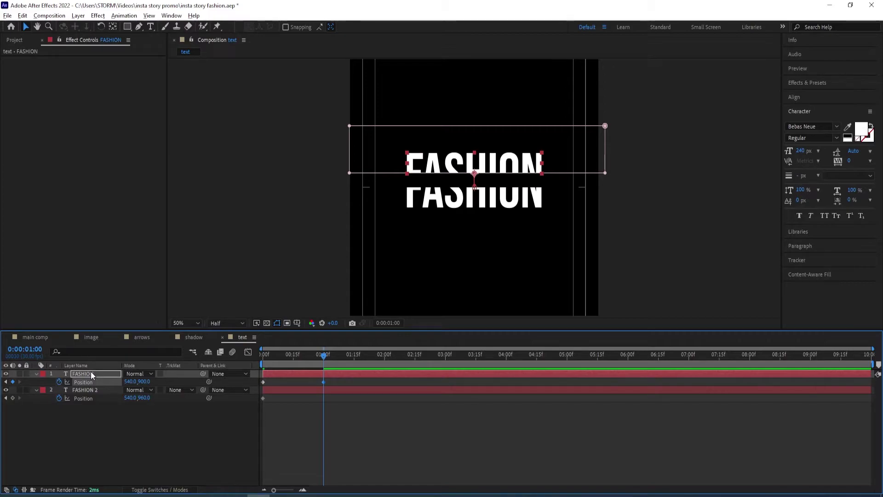
click(89, 390)
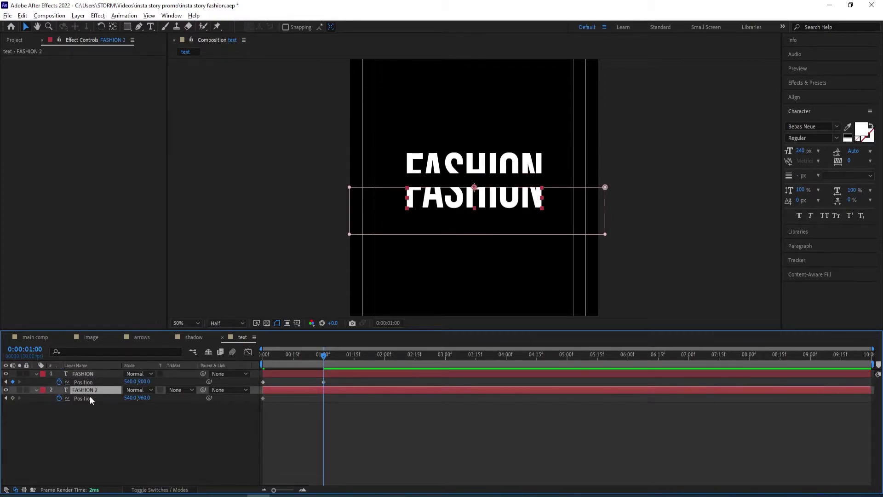
key(shift+Down)
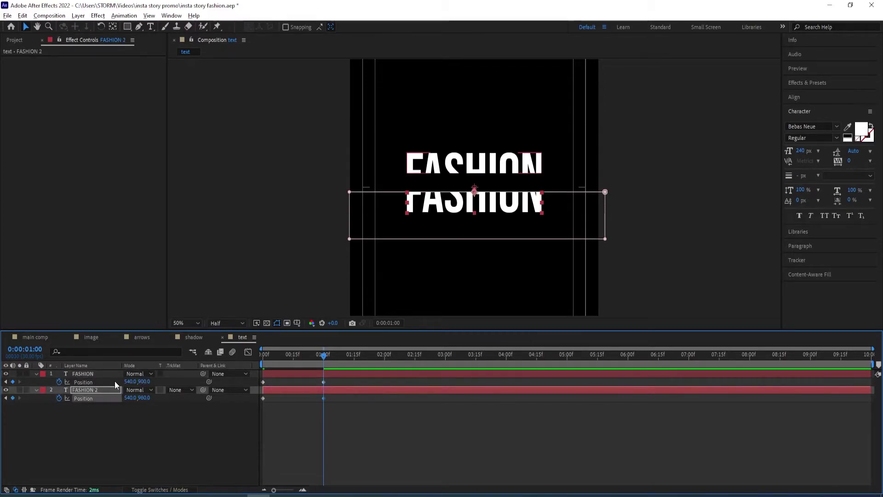
key(shift+Down)
key(Shift+Down)
key(shift+Down)
key(Shift+Down)
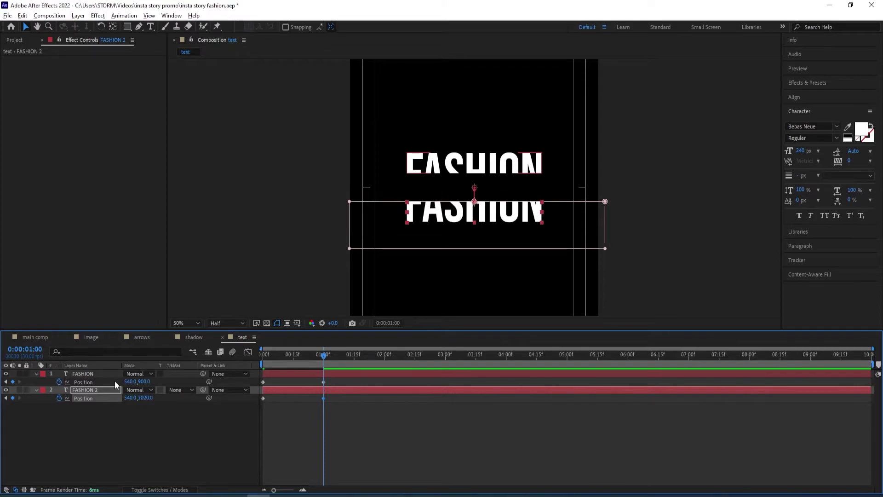
click(206, 408)
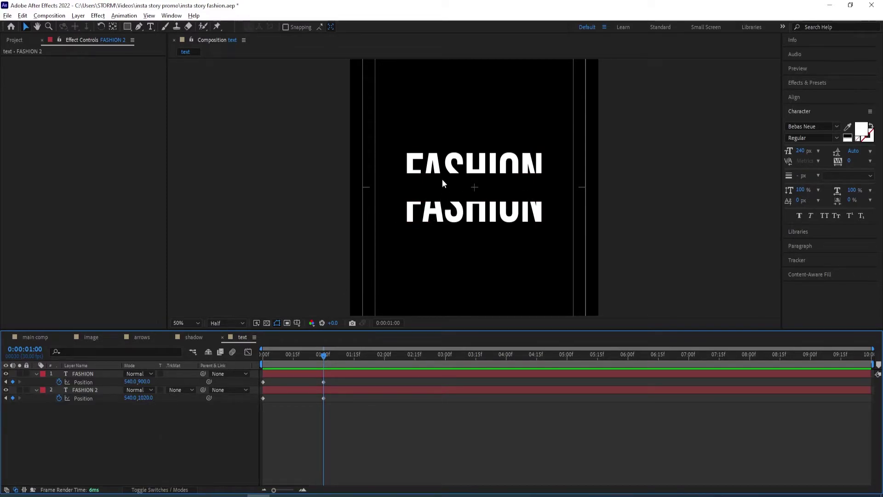
click(92, 374)
click(91, 409)
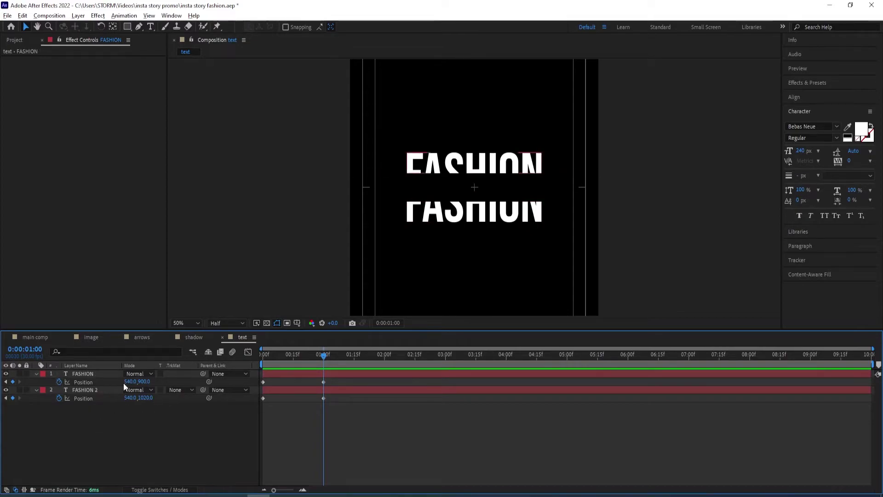
Step: Draw a white rectangle bar across the text and centre it horizontally in the composition
click(125, 27)
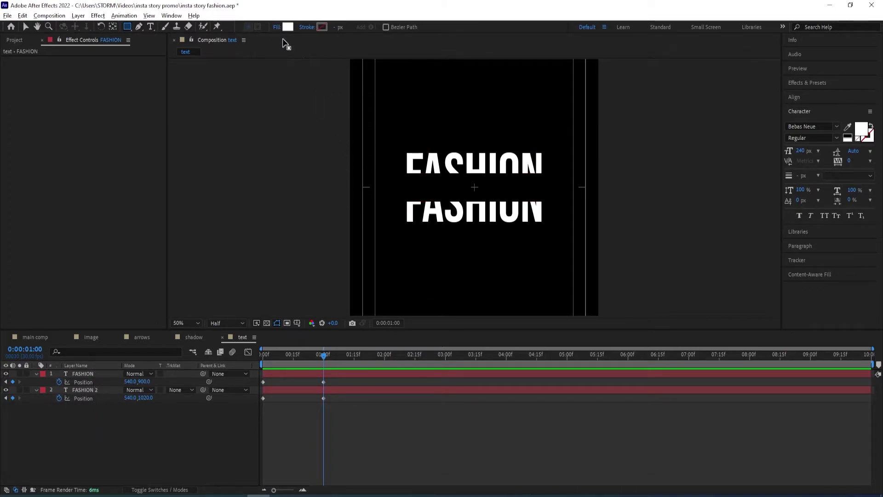
alt+click(322, 27)
click(344, 176)
drag(345, 175, 620, 201)
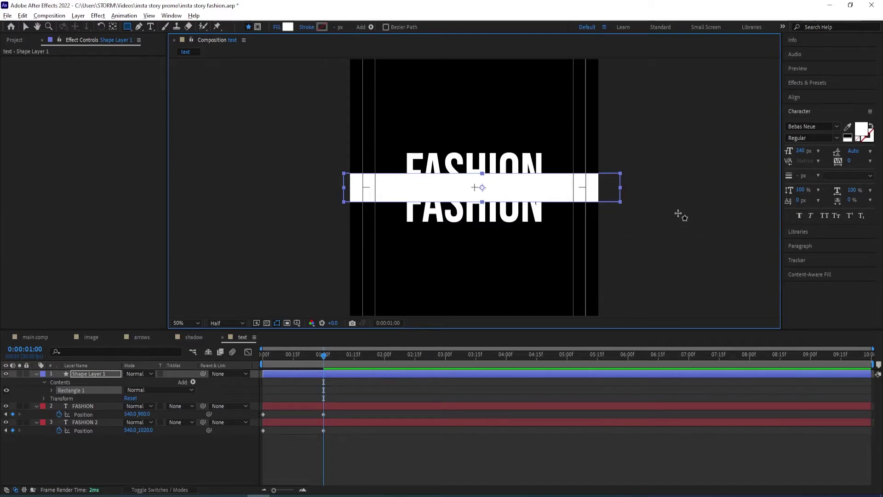
click(794, 97)
click(807, 120)
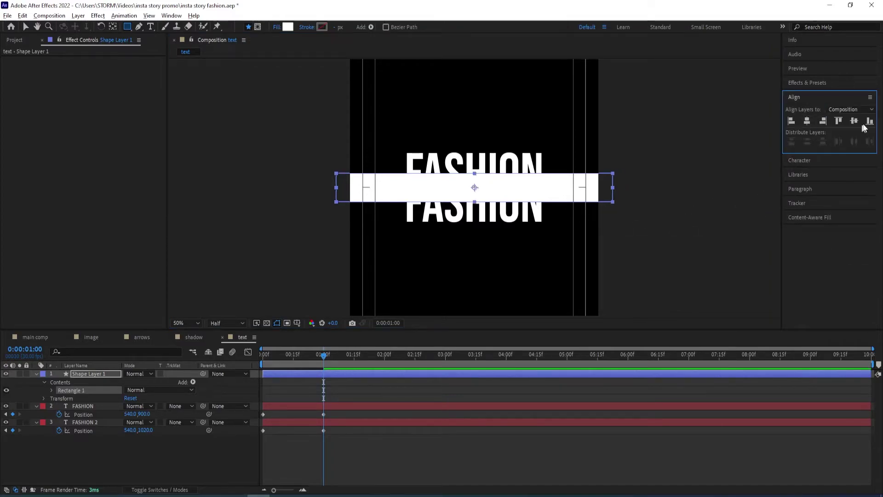
Step: Rename the new shape layer to 'matte'
click(101, 373)
key(v)
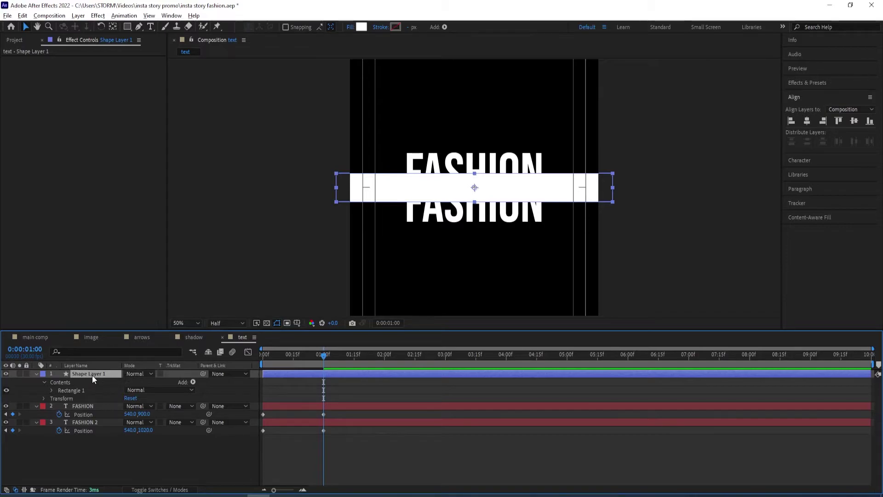
key(Return)
text(matt)
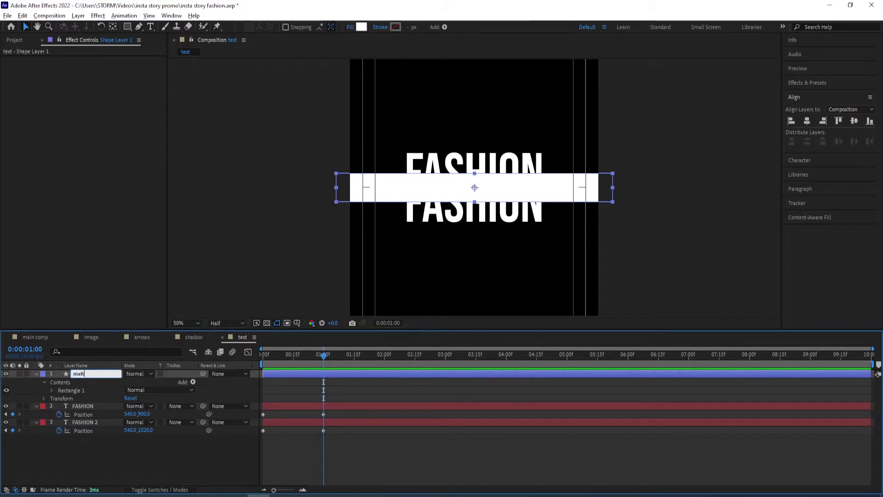
text(e)
key(Return)
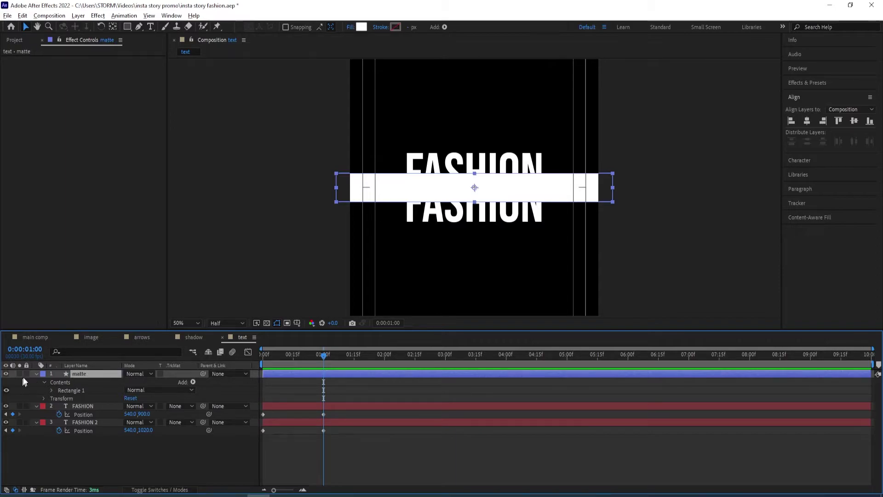
click(36, 374)
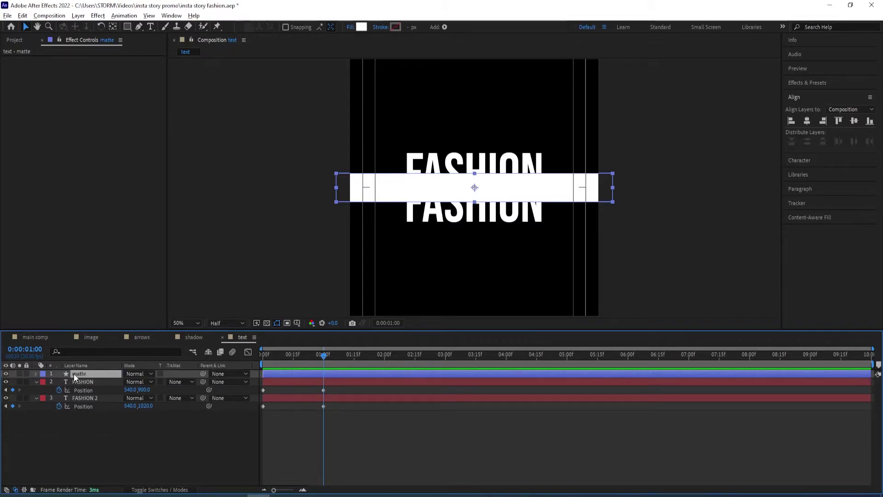
Step: Hide the matte layer and duplicate FASHION, selecting the copy's position keyframes
click(6, 374)
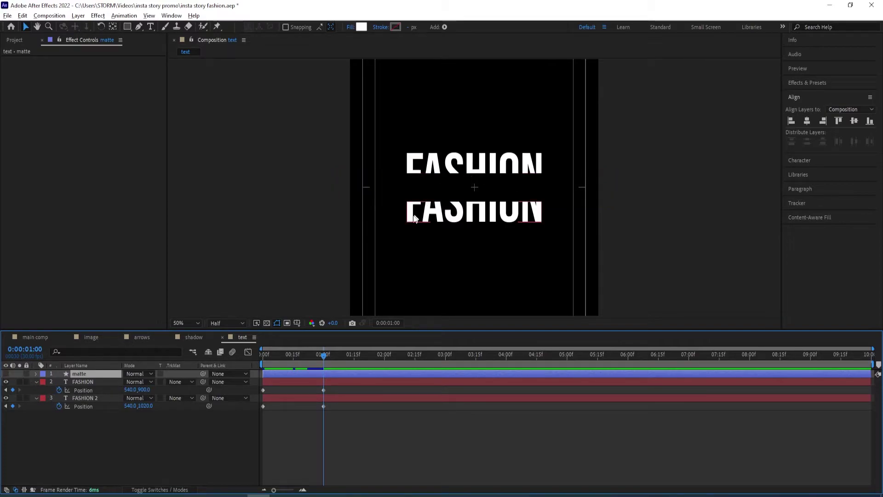
click(87, 382)
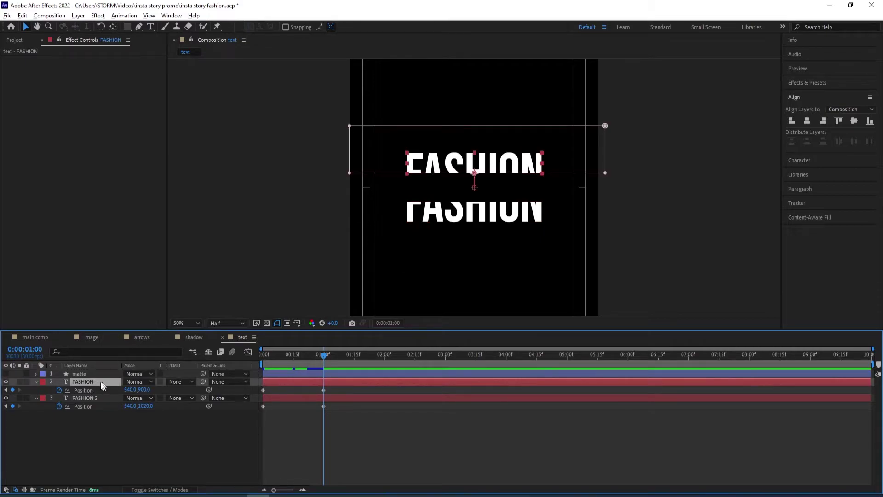
key(ctrl+d)
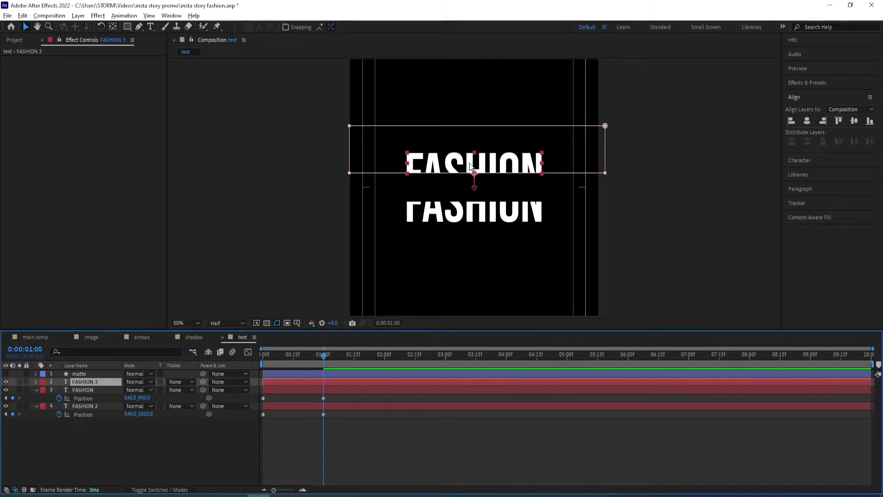
key(p)
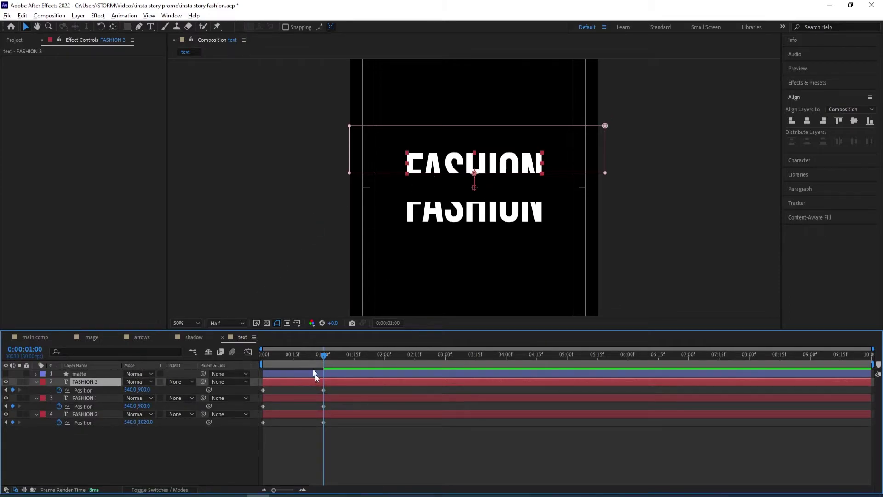
click(244, 392)
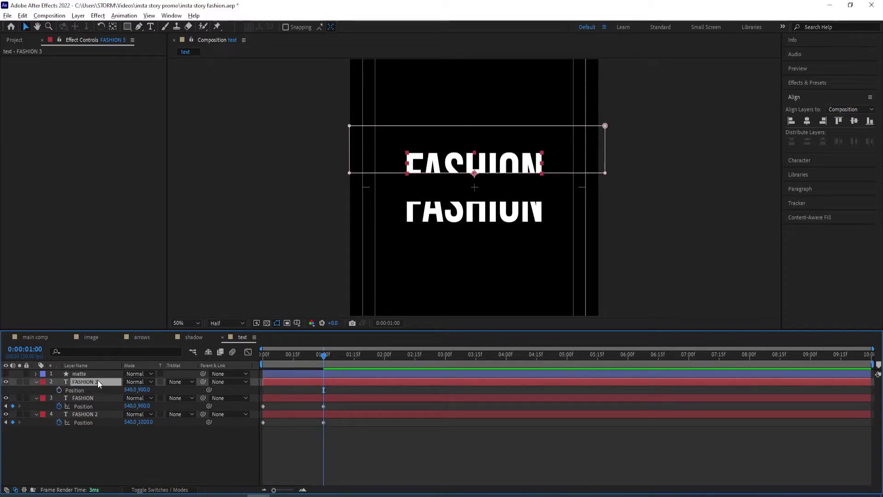
Step: Delete Mask 1 from FASHION 3 and move the copy up in the composition
key(m)
click(77, 390)
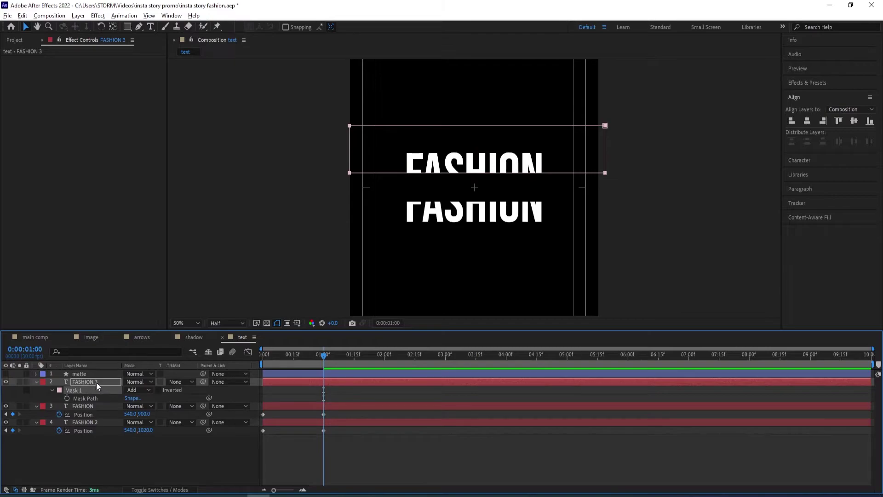
key(Delete)
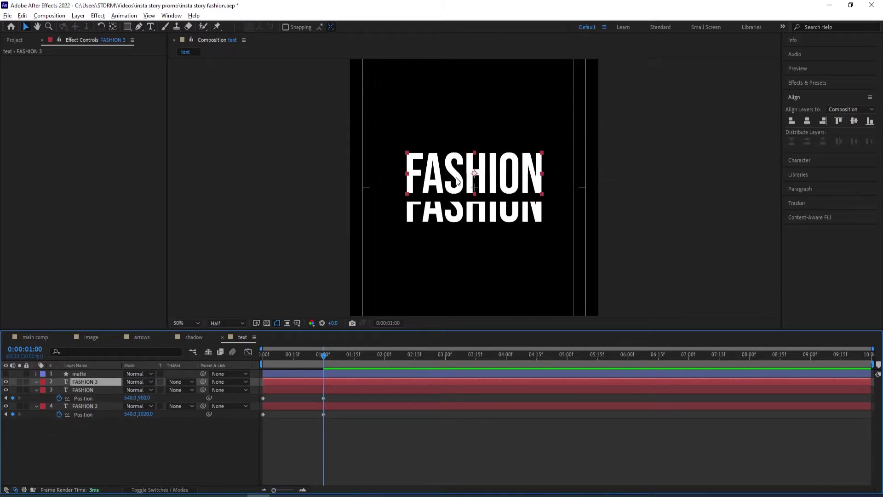
drag(459, 167, 458, 107)
Step: Change the top copy's text to COLLECTIONS and set it in Montserrat Regular
double_click(454, 118)
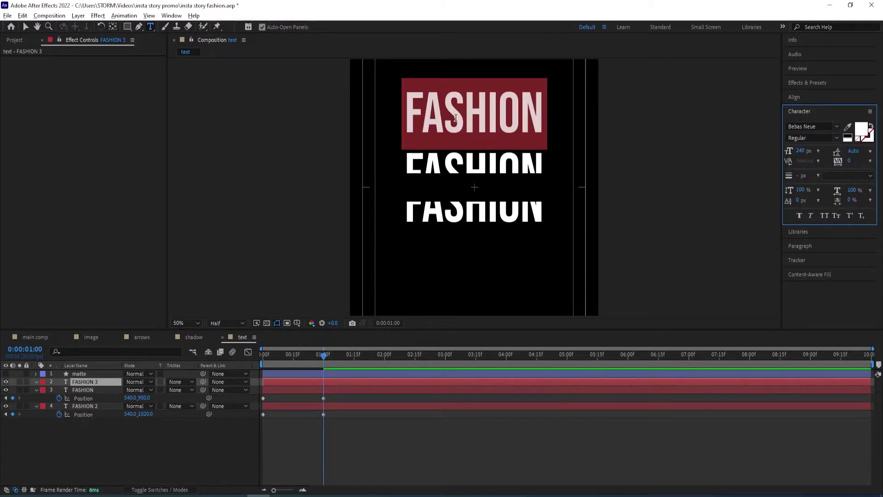
text(COL)
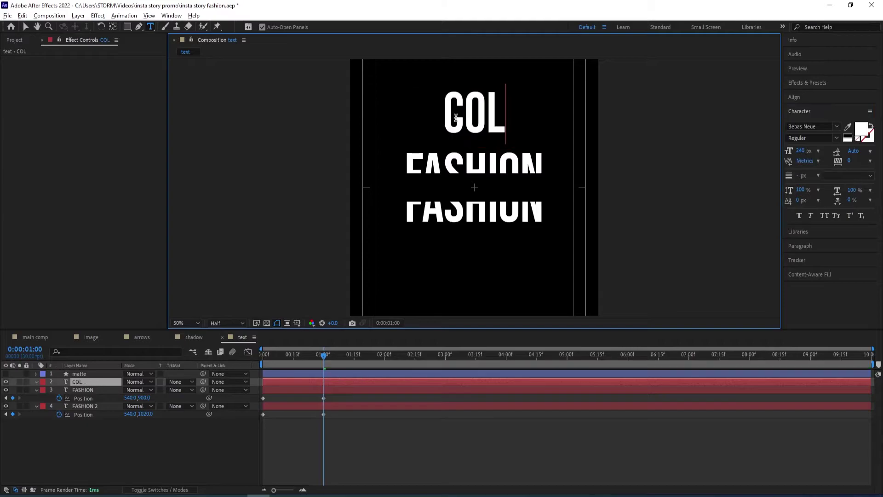
text(LECTIONS)
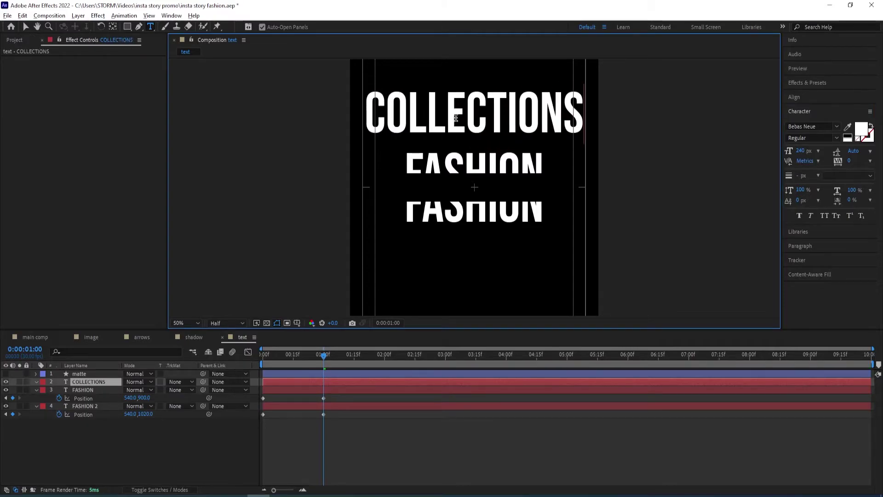
key(ctrl+a)
click(806, 127)
text(mont)
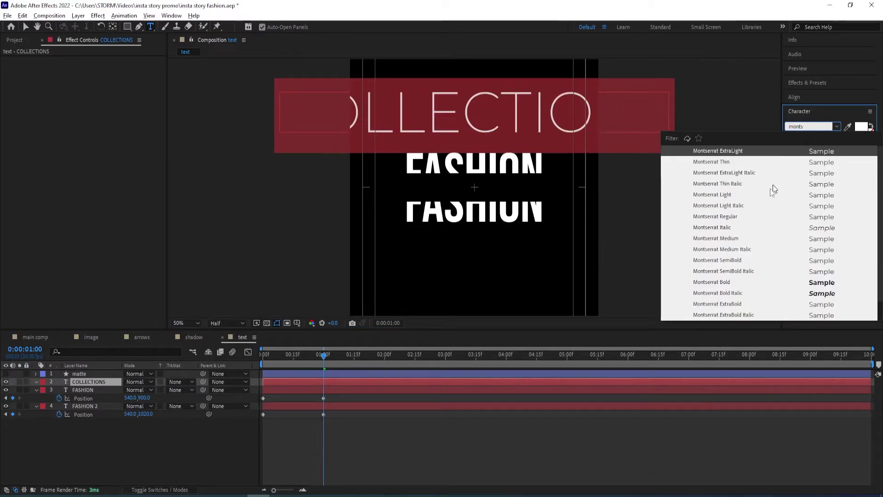
click(736, 217)
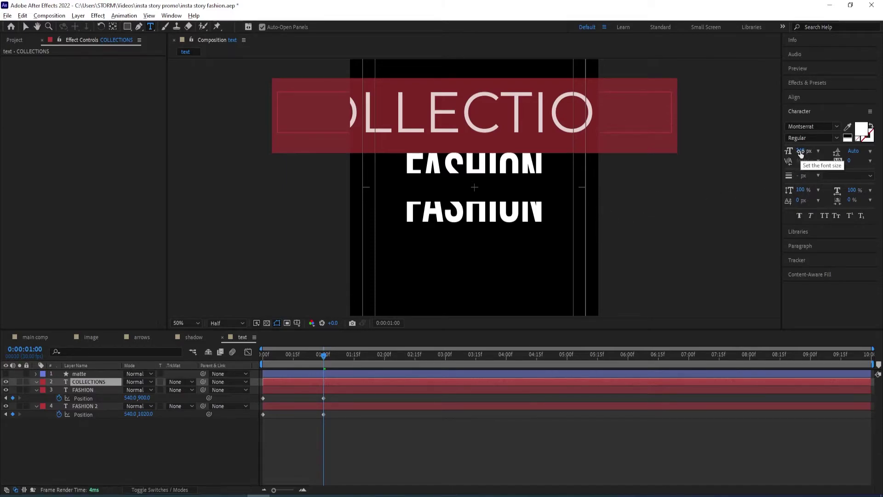
Step: Shrink COLLECTIONS to about 79 px and place it between the two FASHION lines
drag(801, 152, 735, 157)
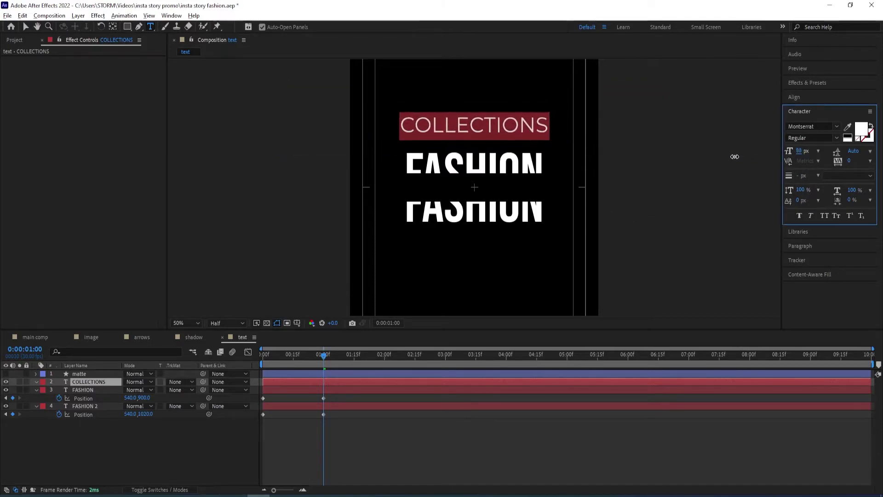
click(97, 383)
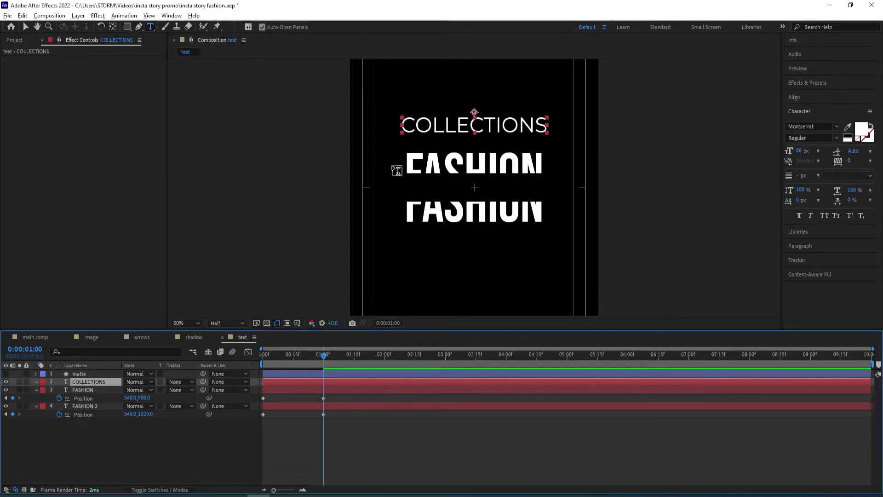
key(v)
drag(447, 131, 452, 192)
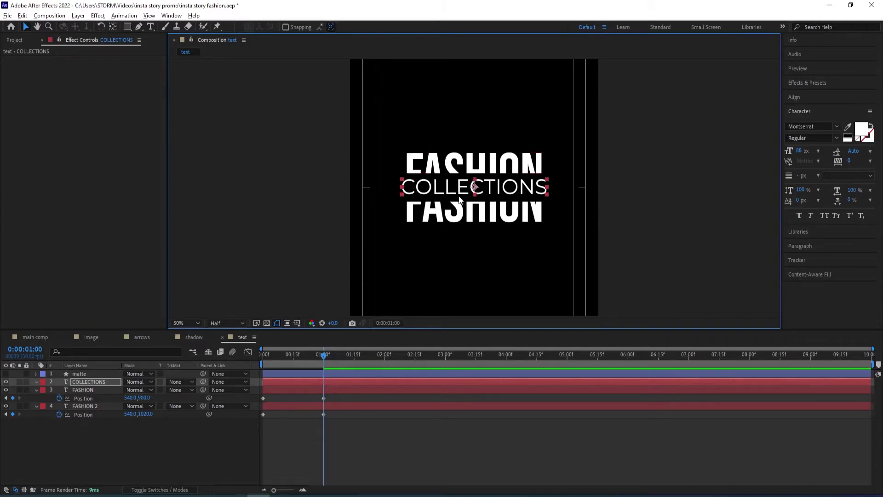
drag(798, 151, 793, 150)
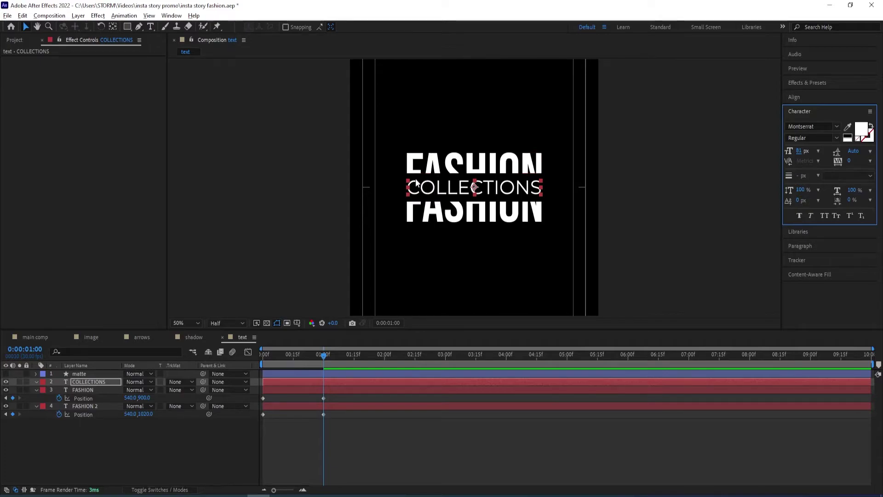
click(89, 390)
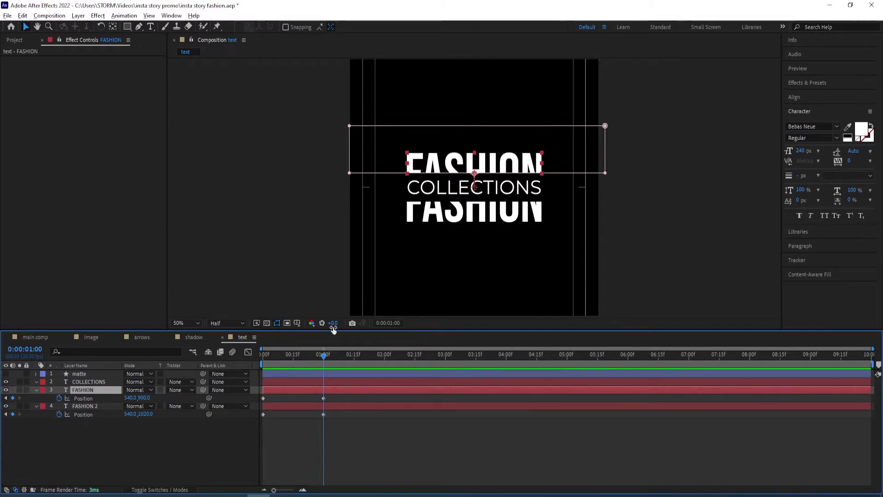
Step: Nudge FASHION down and FASHION 2 up to bring the halves closer together
key(shift+Down)
key(shift+Down)
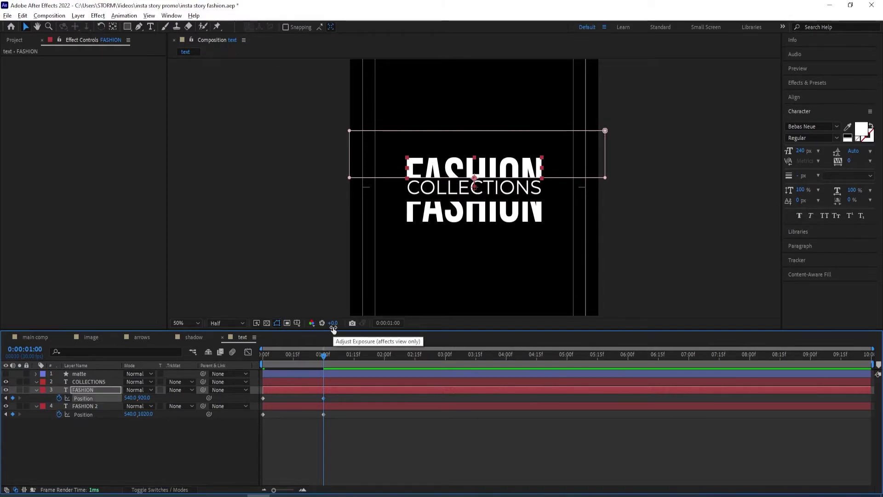
click(82, 407)
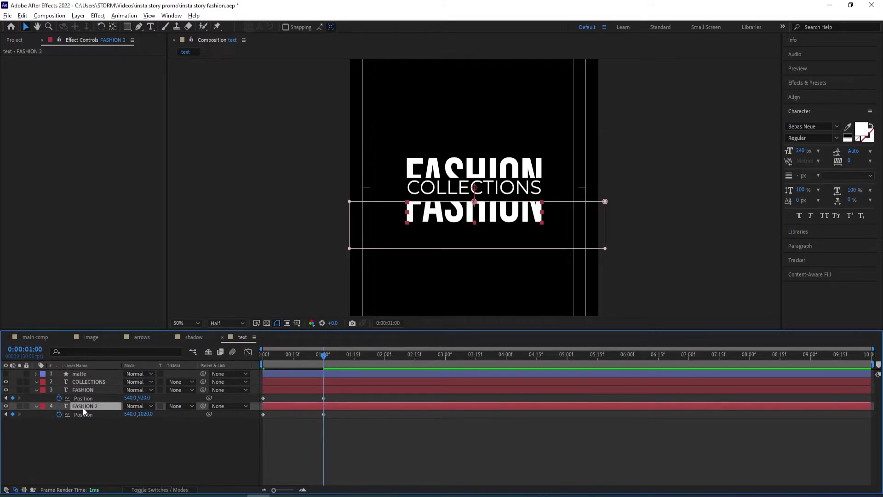
key(shift+Up)
key(shift+Up)
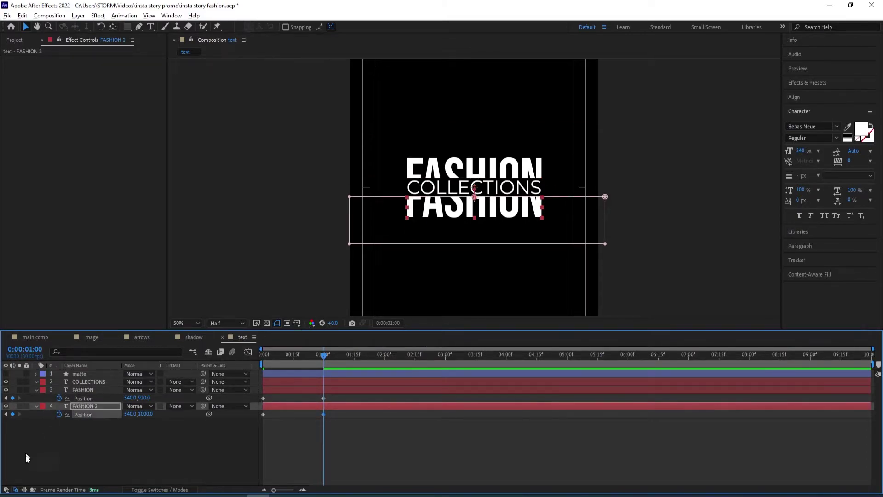
click(271, 363)
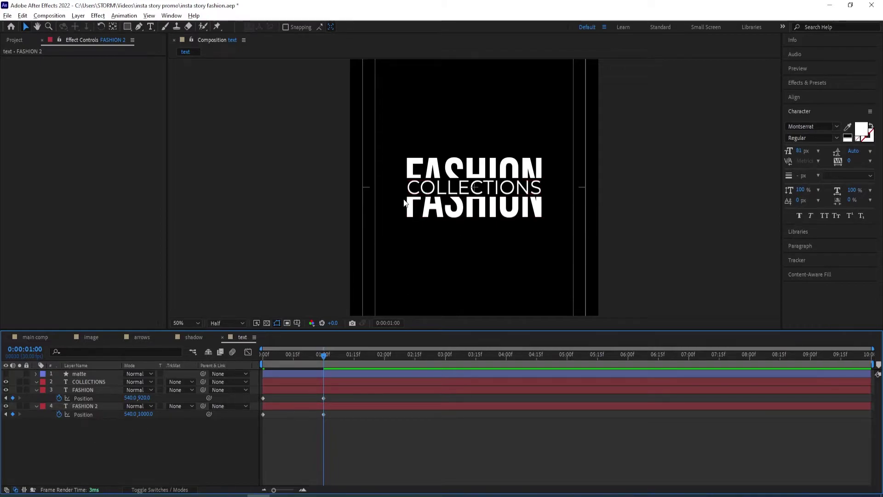
Step: Set COLLECTIONS to 70 px font size with tracking 87
click(92, 381)
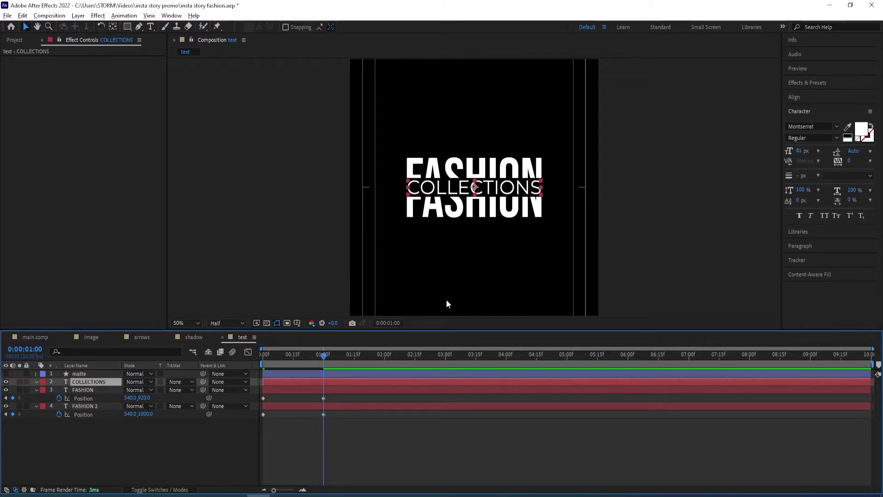
drag(802, 151, 794, 150)
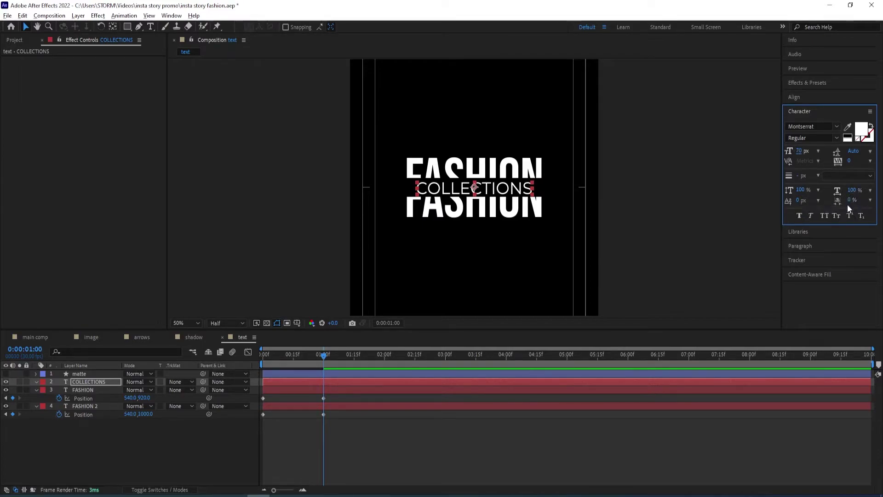
drag(849, 161, 882, 165)
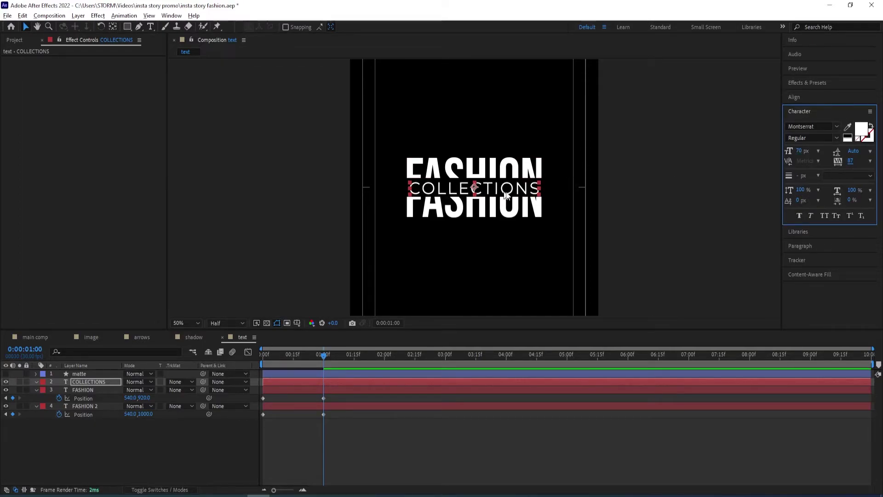
click(808, 98)
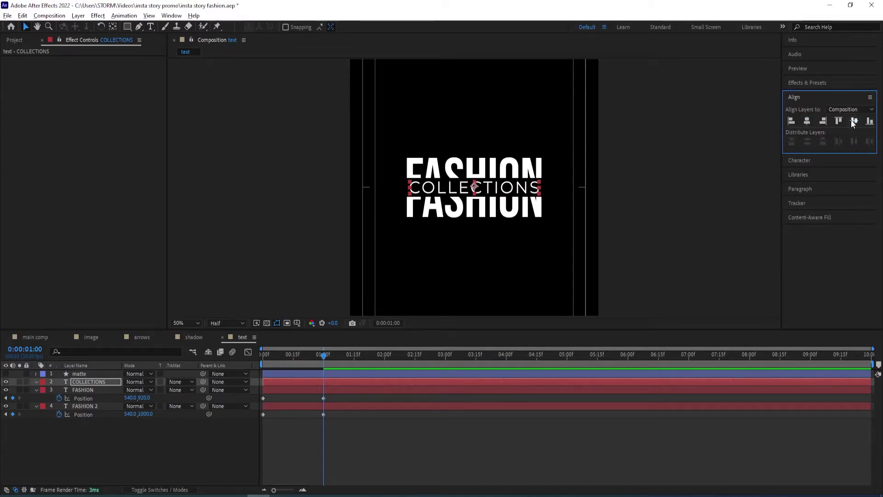
click(151, 435)
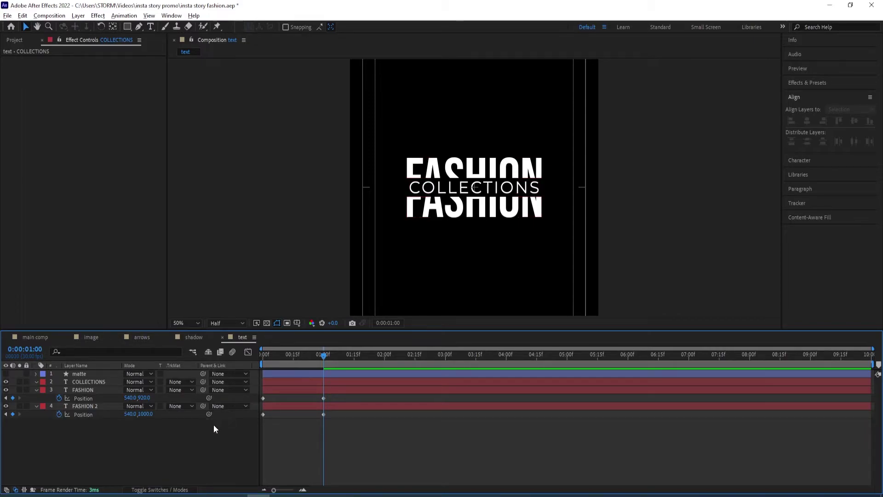
Step: Show the matte layer, set COLLECTIONS' TrkMat to Alpha Matte 'matte', and reveal matte's Scale
click(90, 382)
click(6, 374)
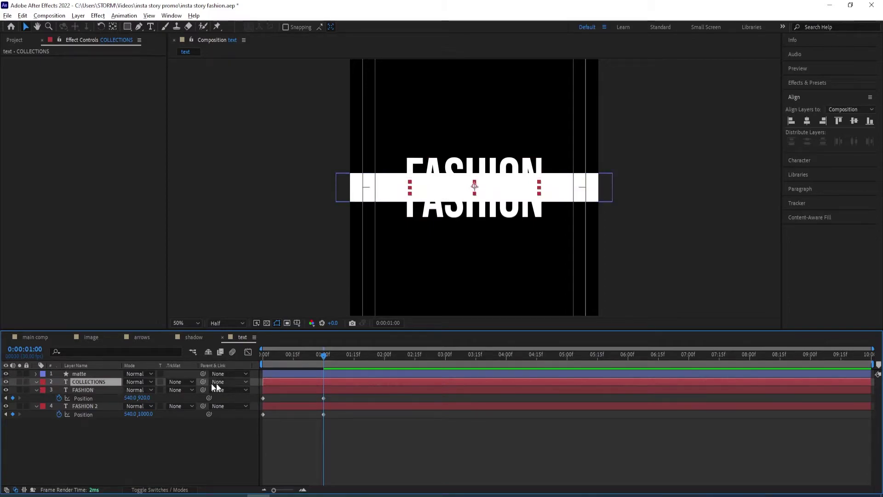
click(180, 384)
click(199, 402)
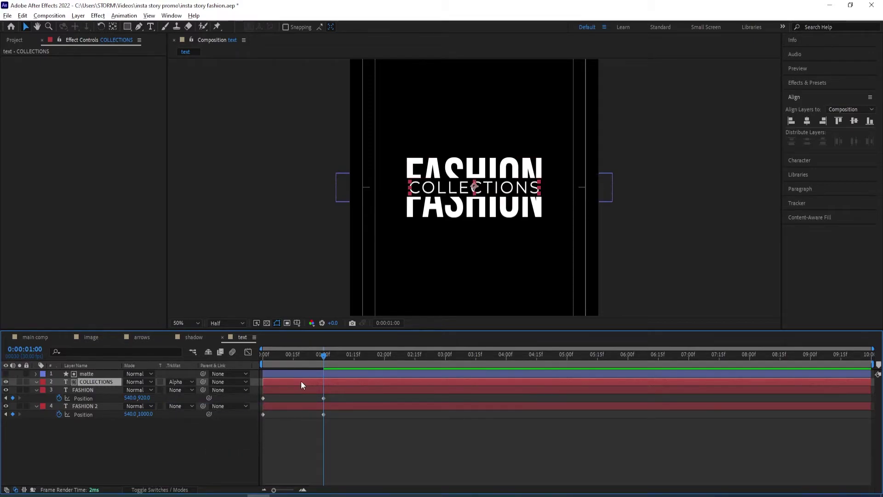
click(91, 375)
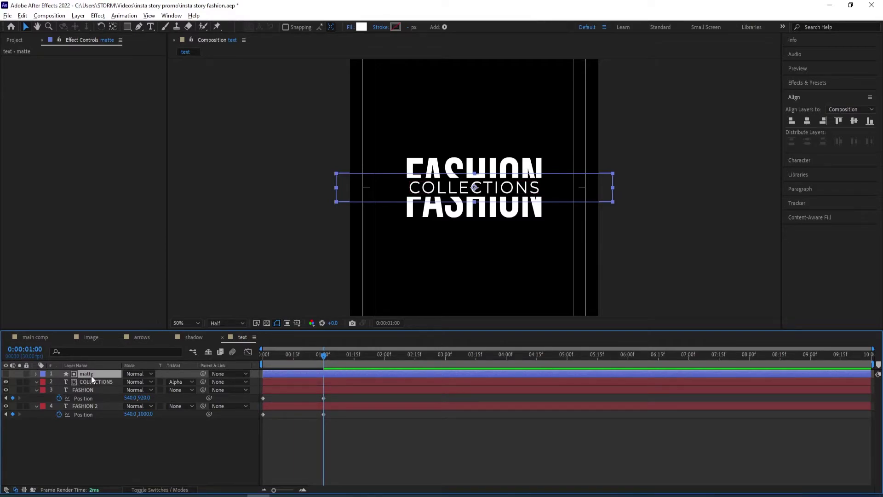
key(s)
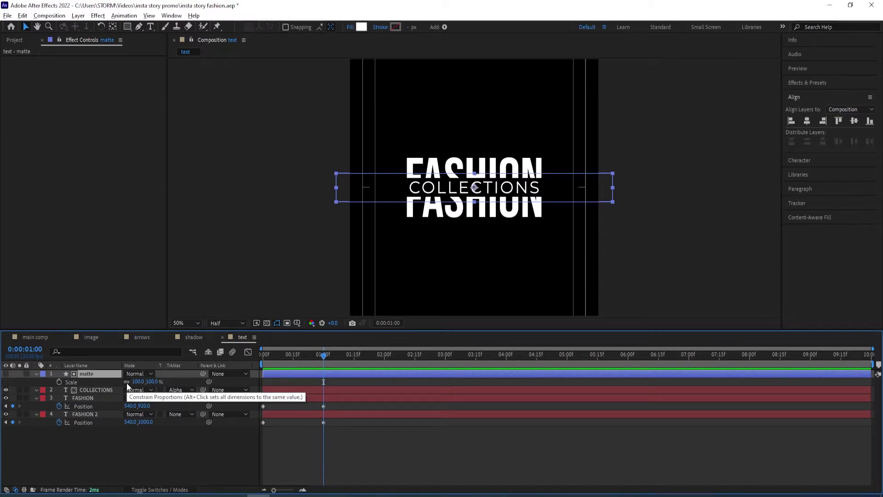
Step: Keyframe the matte's Scale from height 0 at 0:00 to 100% at 1:00
click(58, 382)
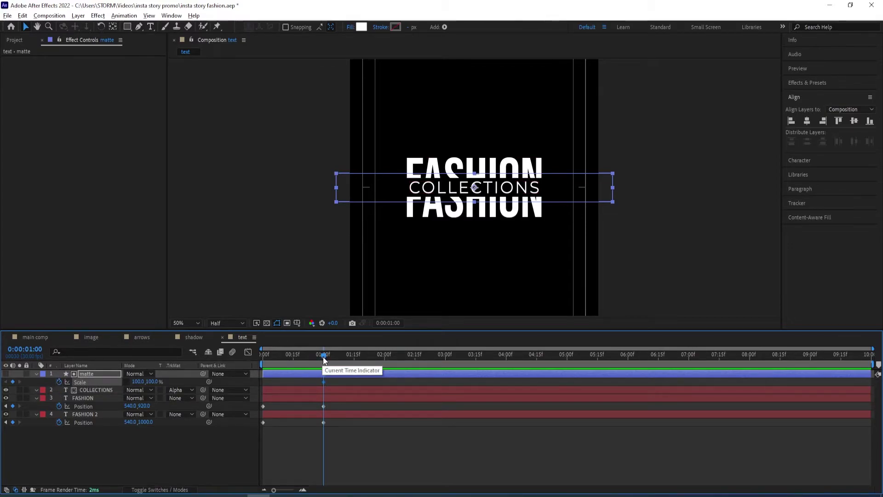
drag(323, 354, 267, 363)
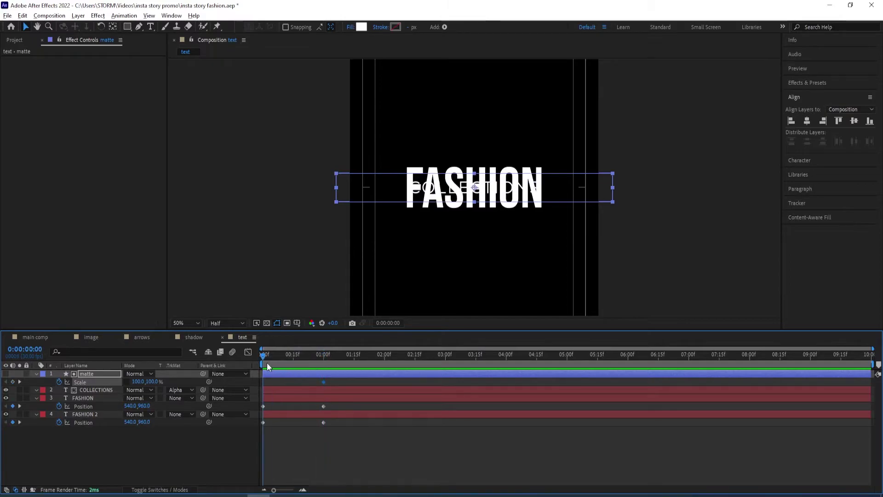
click(13, 382)
text(0)
key(Return)
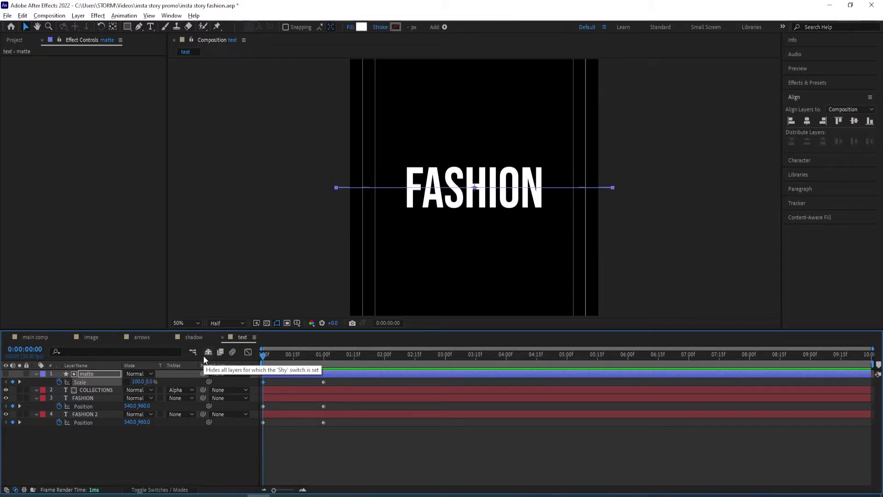
mouse_move(276, 355)
mouse_down()
mouse_move(293, 357)
mouse_move(269, 361)
mouse_move(297, 360)
mouse_move(269, 368)
mouse_move(343, 364)
mouse_up()
click(241, 457)
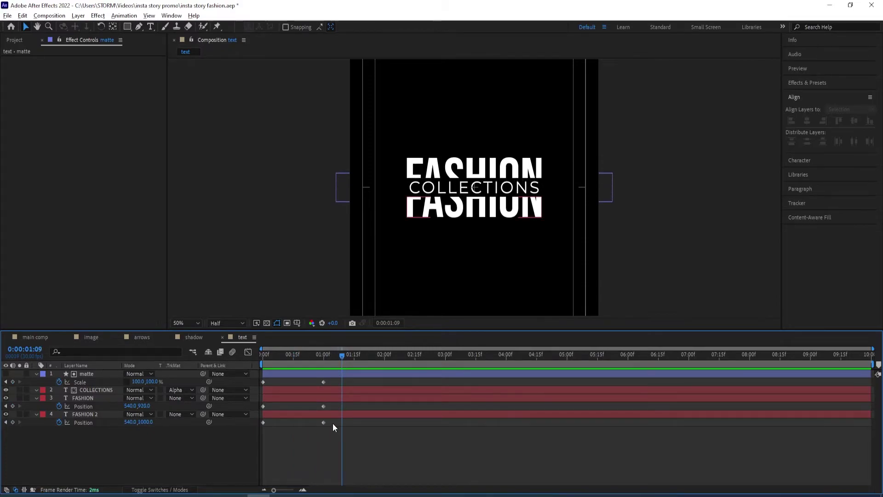
Step: Select every keyframe across the layers and apply Easy Ease
drag(334, 419, 263, 425)
drag(332, 403, 264, 413)
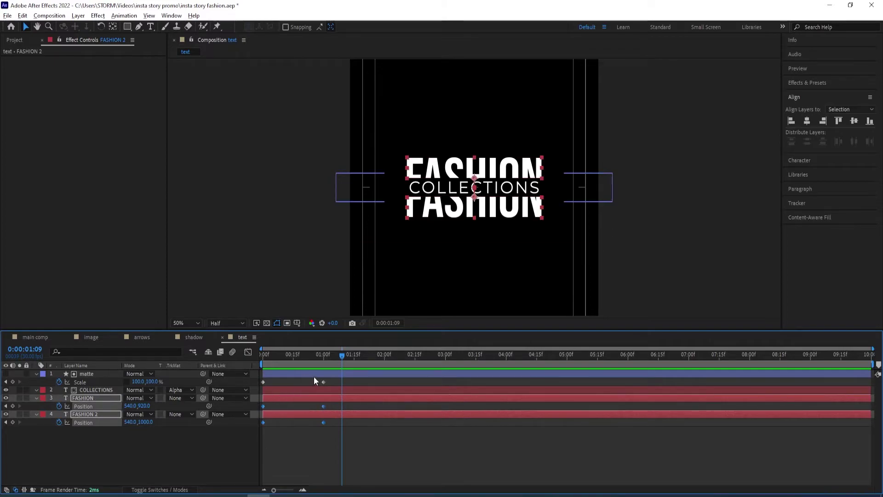
key(ctrl+a)
mouse_move(322, 377)
mouse_down()
mouse_move(280, 378)
mouse_move(336, 379)
mouse_up()
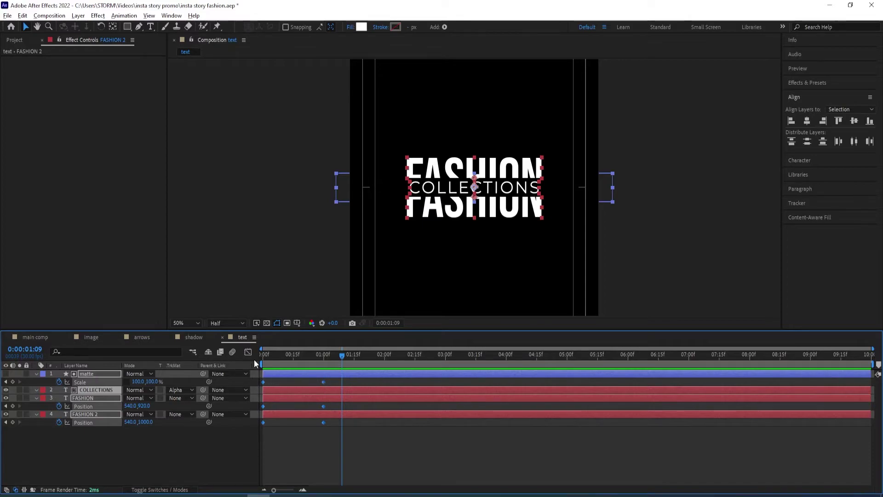
key(F9)
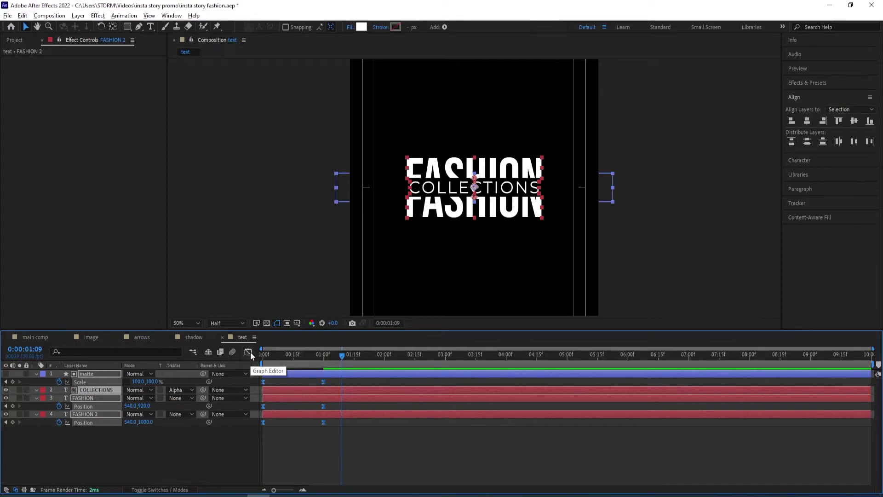
Step: In the Graph Editor, raise the 1:00 keyframes' ease influence for a sharp mid-move speed peak
click(250, 352)
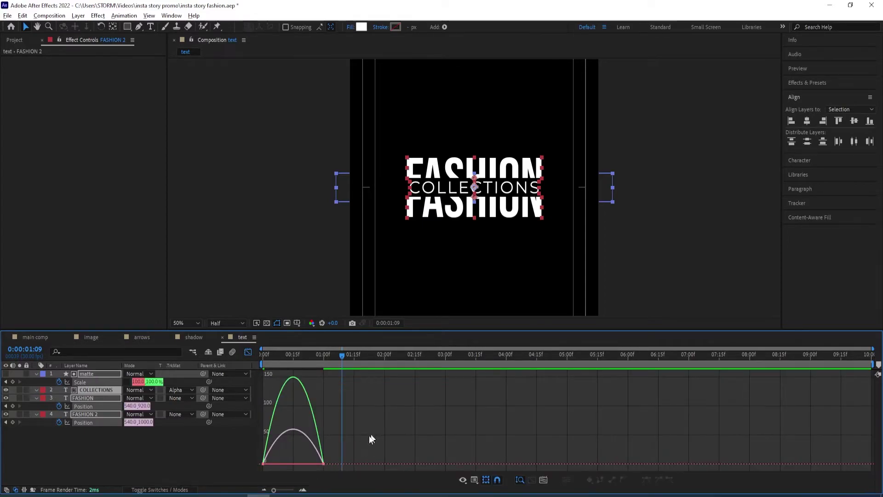
drag(371, 426, 283, 461)
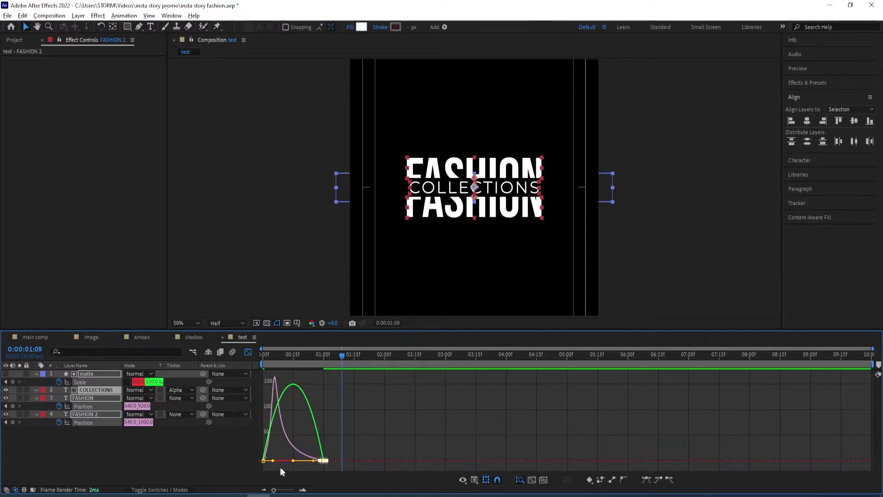
drag(355, 448, 271, 460)
key(equal)
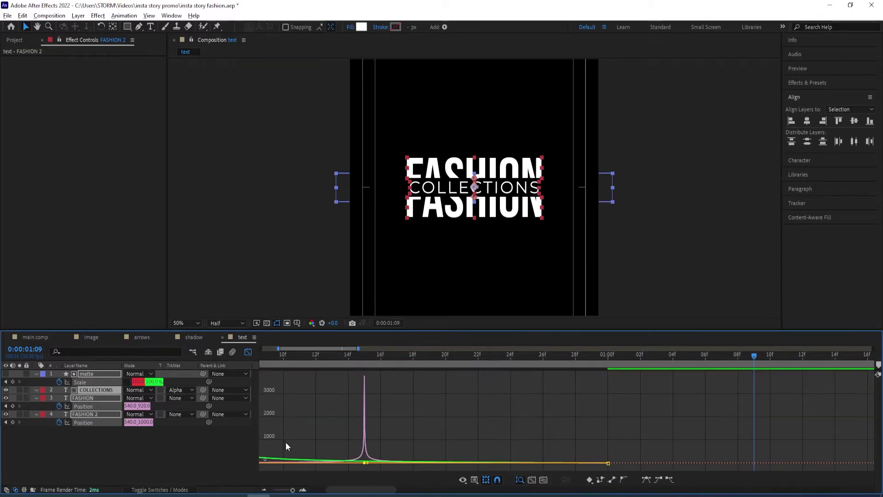
key(equal)
key(equal)
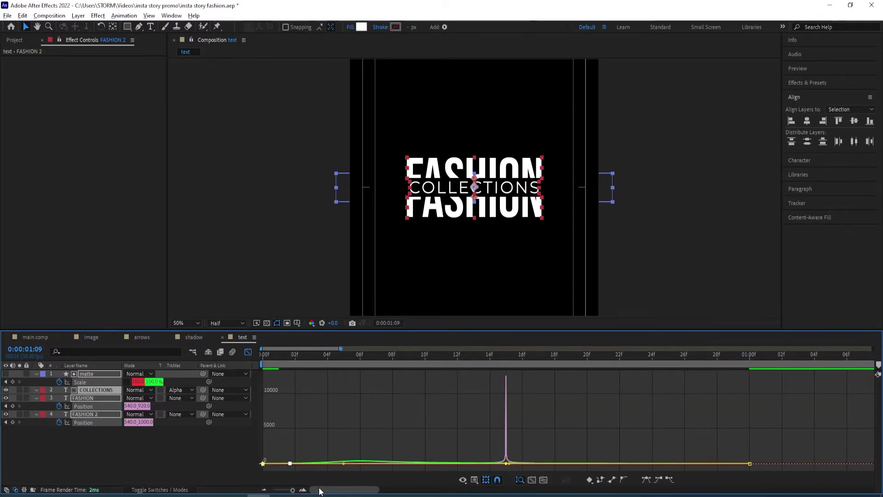
drag(344, 463, 507, 461)
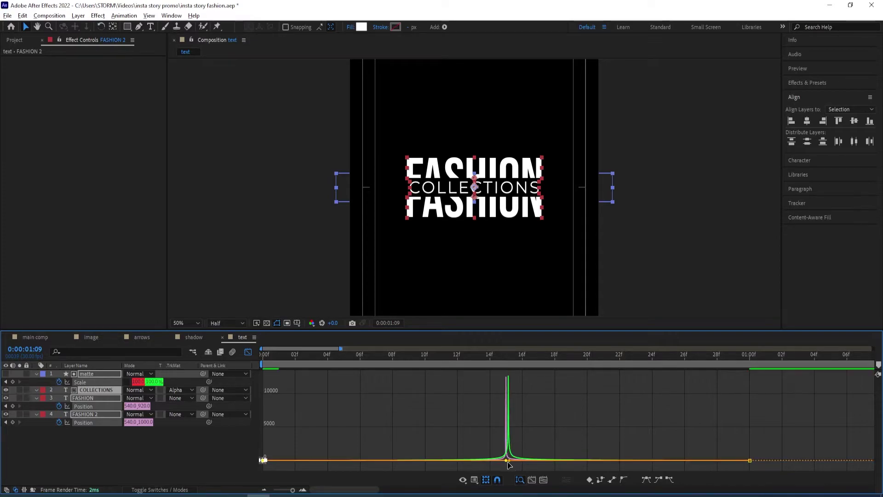
click(248, 352)
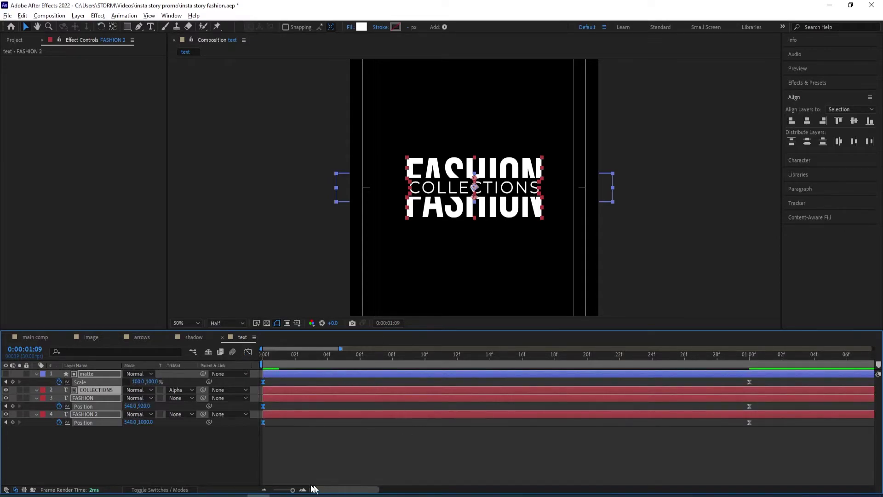
Step: Preview the title animation from the start with the timeline zoomed out
drag(293, 490, 283, 491)
drag(400, 361, 255, 363)
key(space)
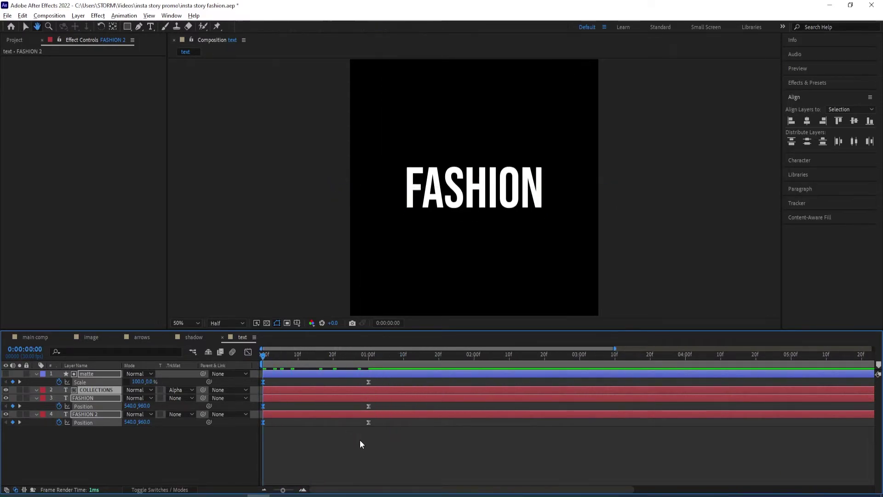
drag(416, 353, 225, 363)
key(space)
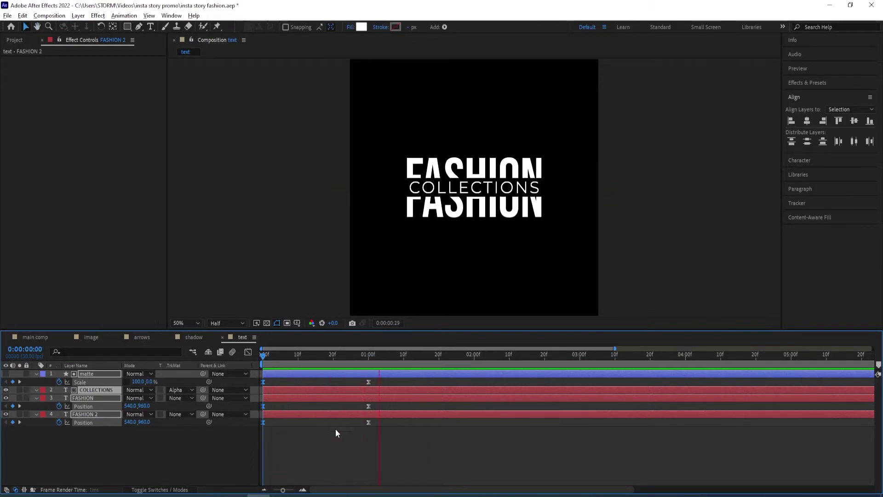
key(space)
drag(410, 360, 247, 378)
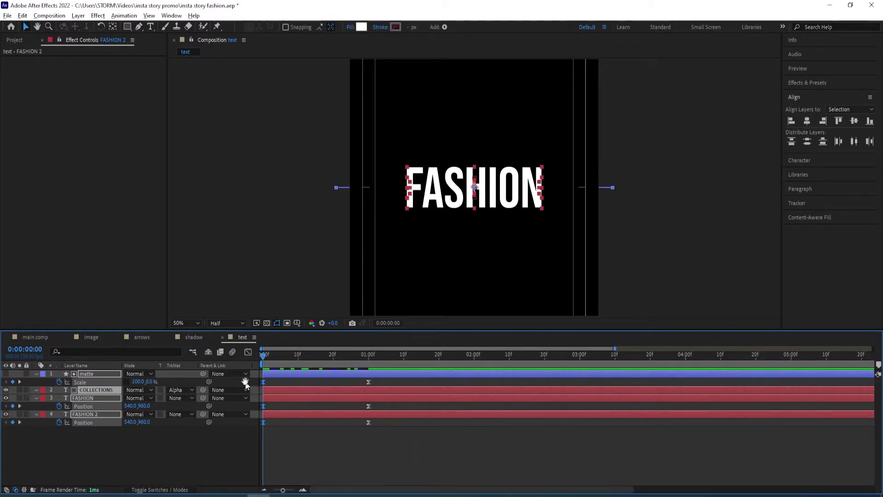
key(space)
key(space)
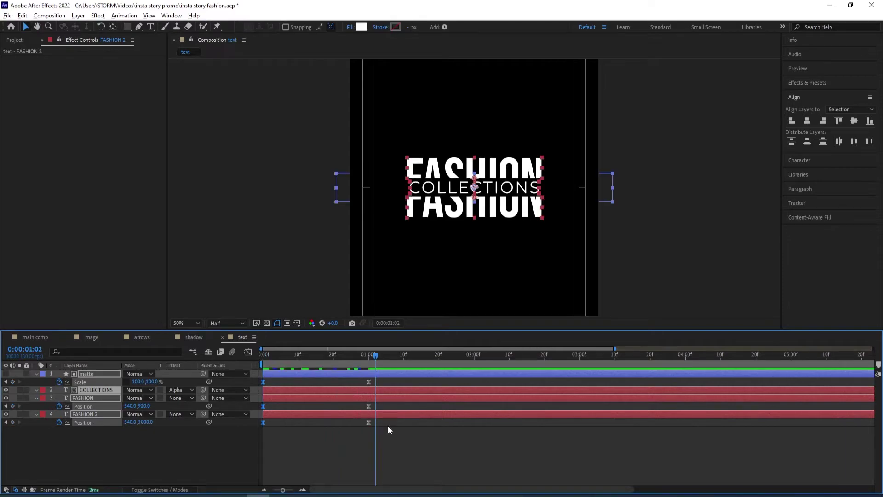
Step: Drag all six Scale and Position keyframes right so they begin around 2:00
click(442, 444)
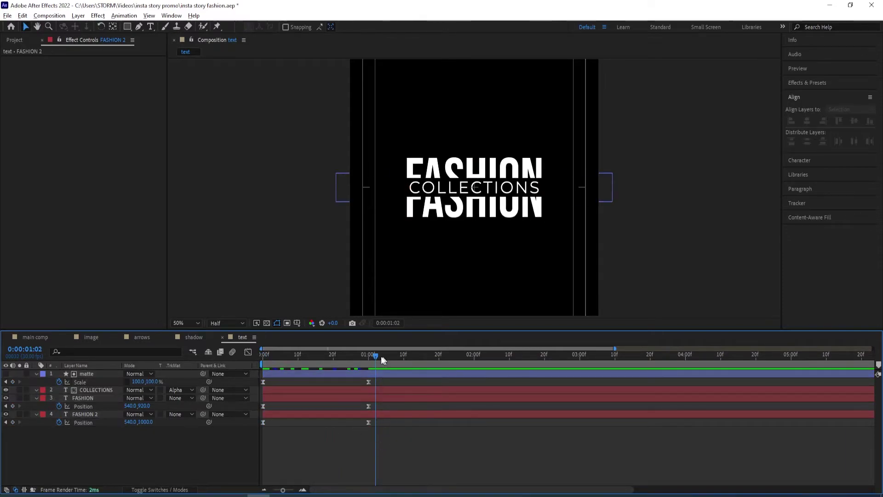
drag(381, 360, 430, 360)
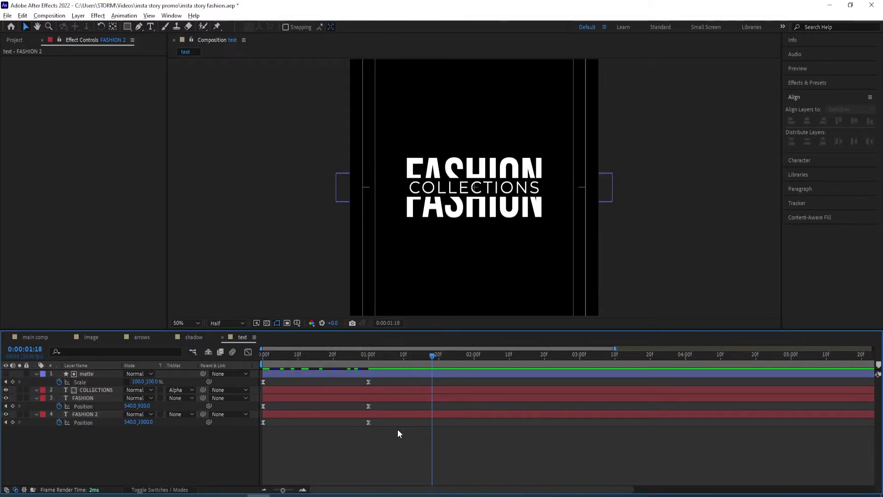
drag(398, 433, 258, 364)
drag(369, 381, 583, 379)
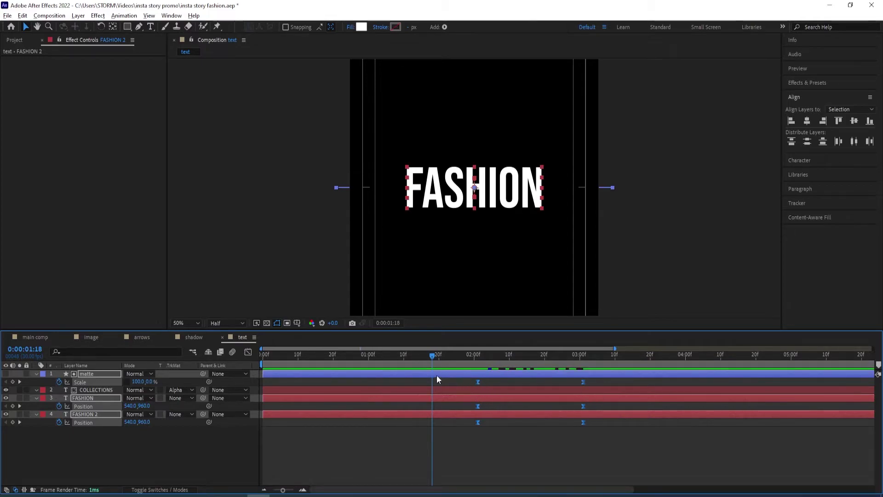
Step: Select the FASHION layer at 0:18 and expand its properties
click(35, 373)
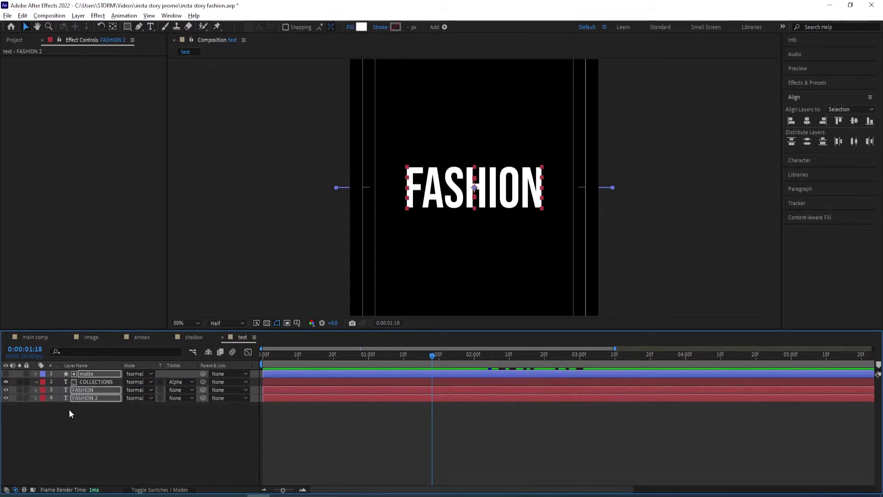
click(75, 424)
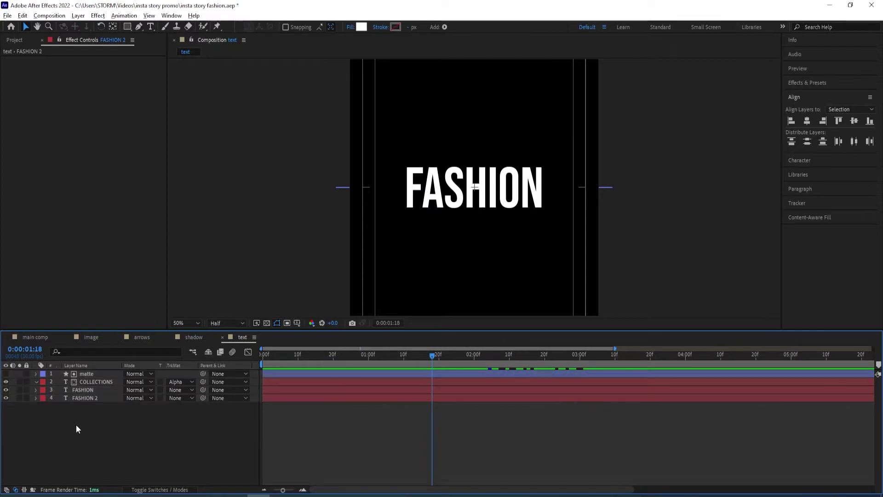
click(86, 398)
click(90, 391)
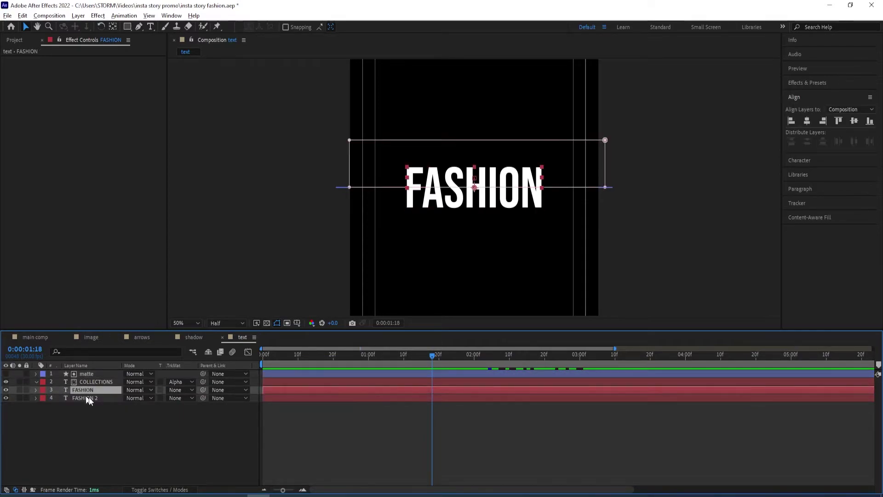
drag(432, 356, 326, 357)
click(35, 390)
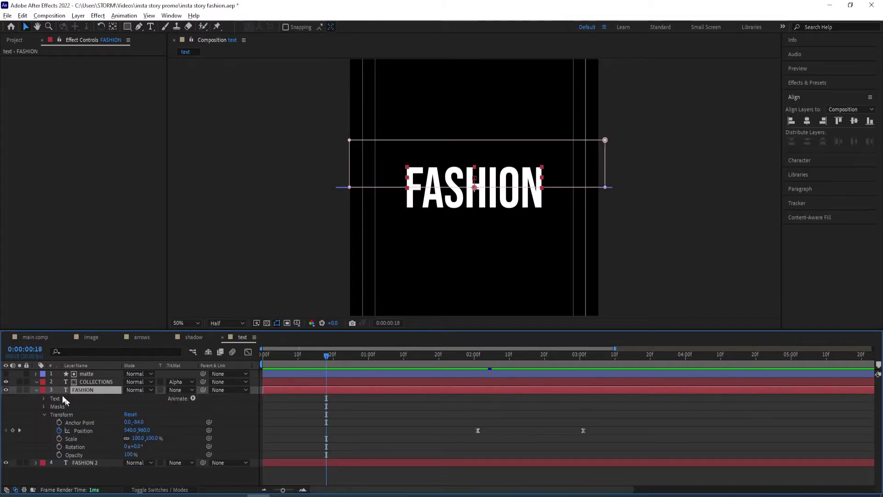
Step: Add an Opacity animator to FASHION set to 0% and expand Range Selector 1
click(192, 399)
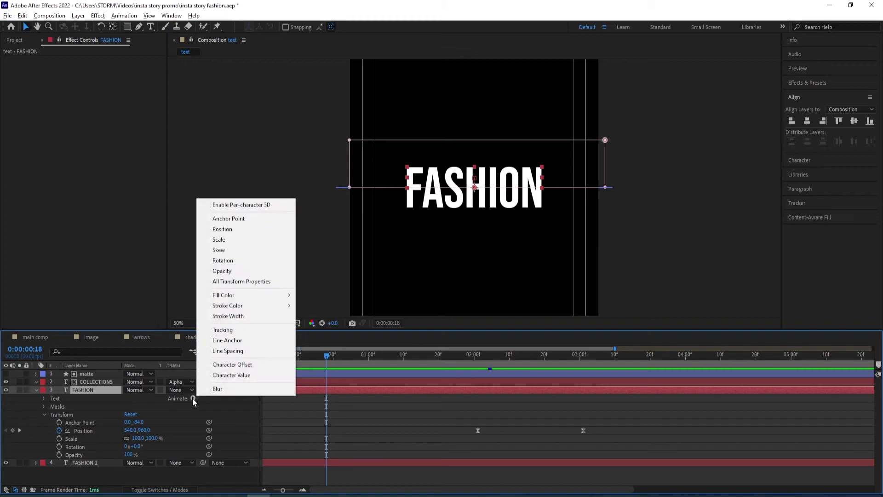
click(223, 271)
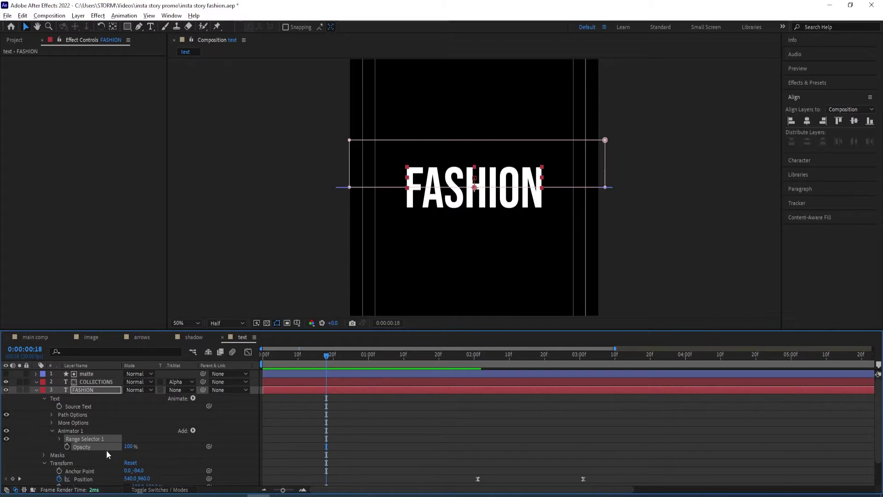
drag(129, 449, 70, 451)
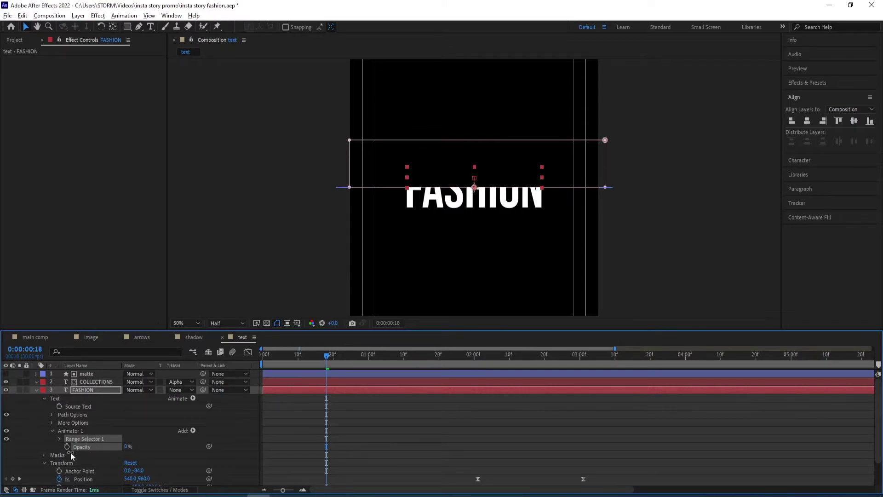
click(59, 439)
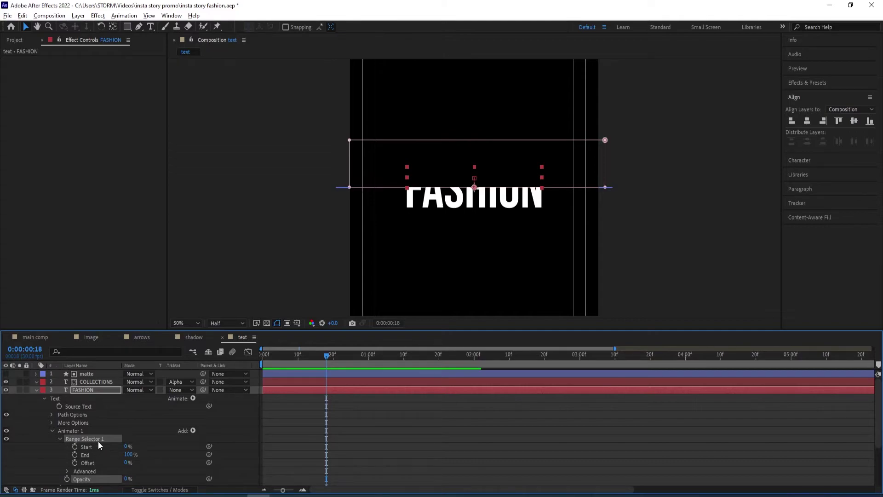
drag(324, 361, 225, 372)
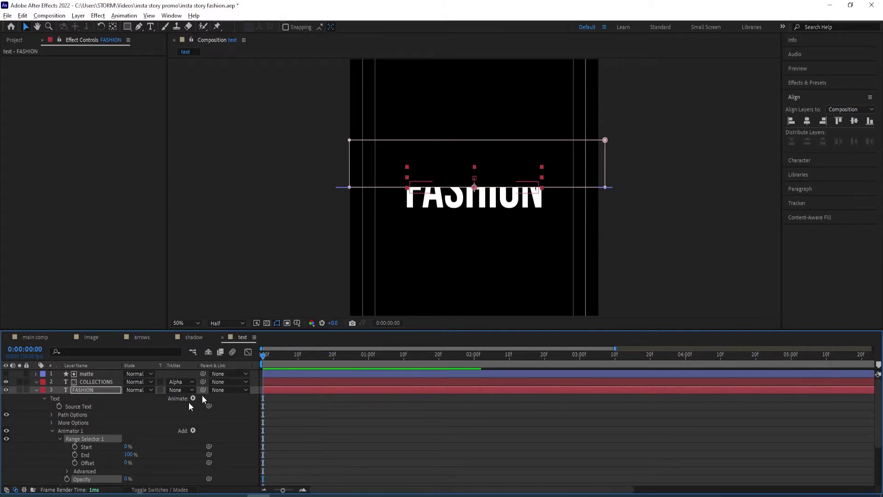
Step: Keyframe the range selector Offset from 0% at 0:00 to 100% at 1:00
click(75, 462)
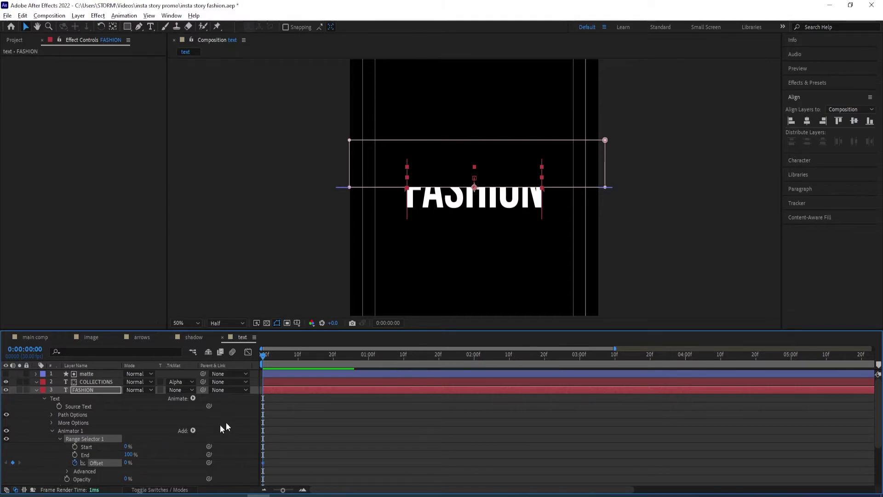
drag(263, 359, 371, 358)
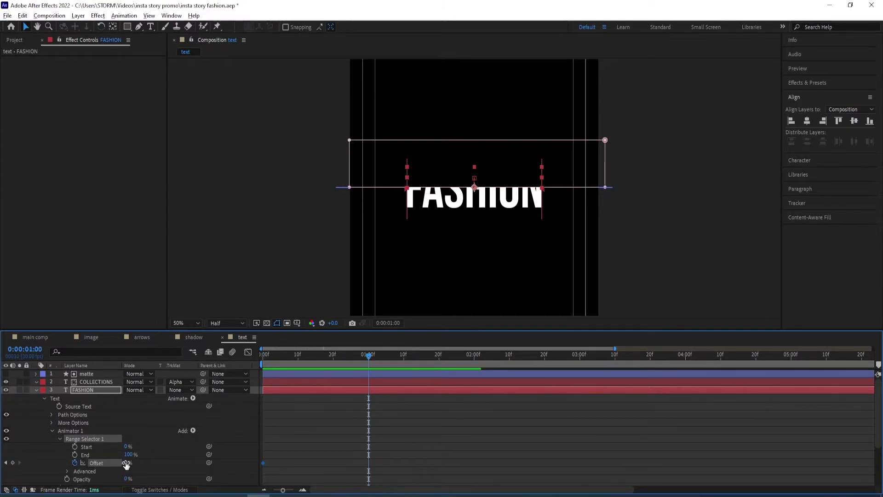
drag(125, 465, 230, 451)
scroll(159, 426, down, 1)
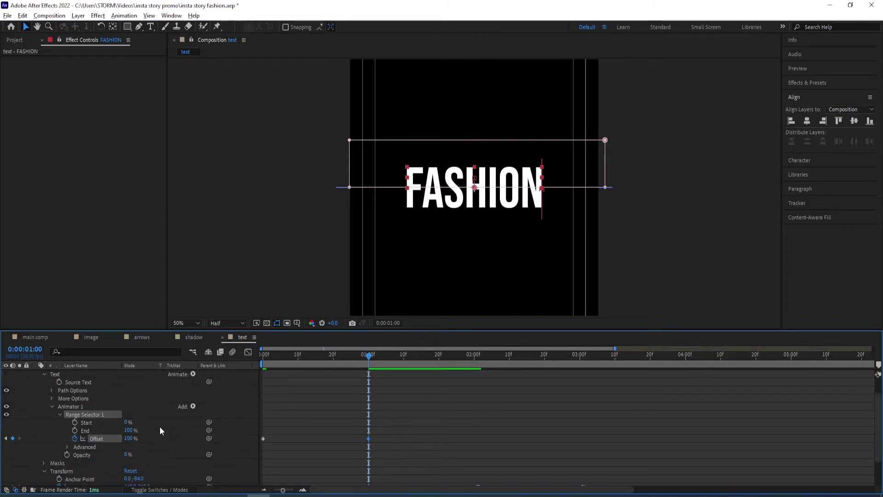
scroll(160, 427, down, 1)
scroll(159, 426, up, 1)
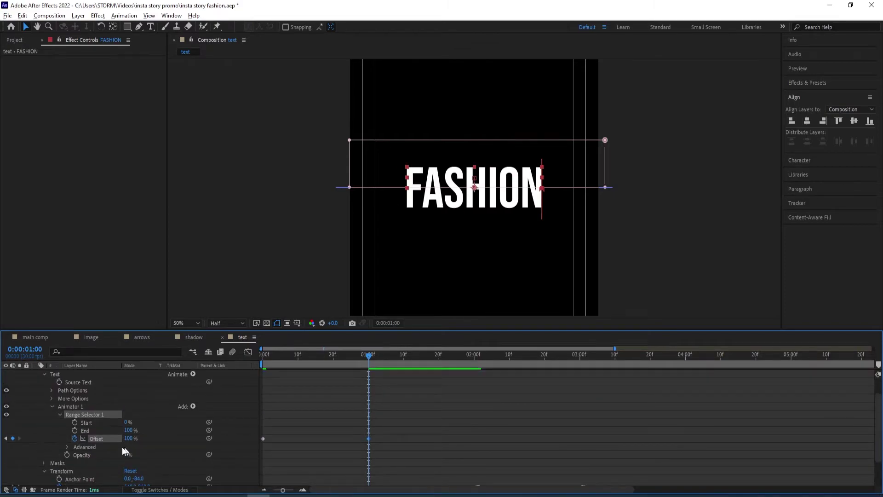
Step: Turn on Randomize Order in the Advanced options and preview the random letter reveal
click(67, 447)
scroll(120, 443, down, 2)
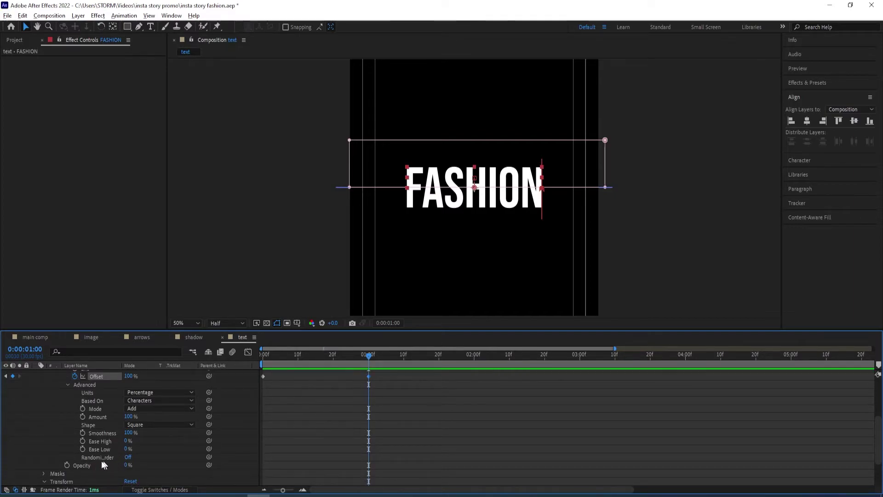
click(127, 458)
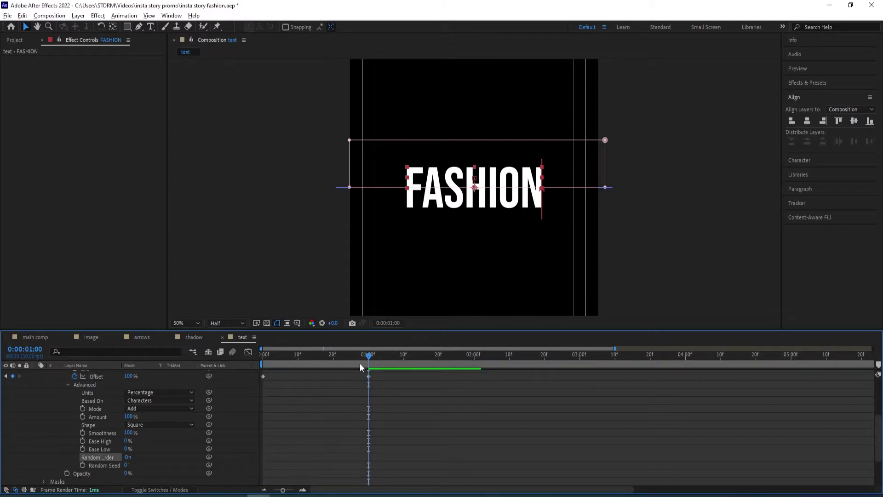
drag(360, 363, 271, 391)
key(space)
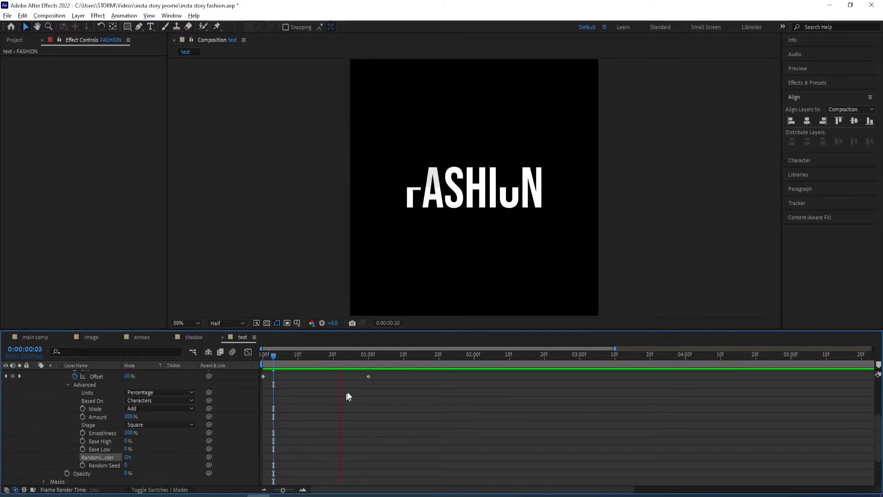
key(space)
drag(379, 386, 258, 377)
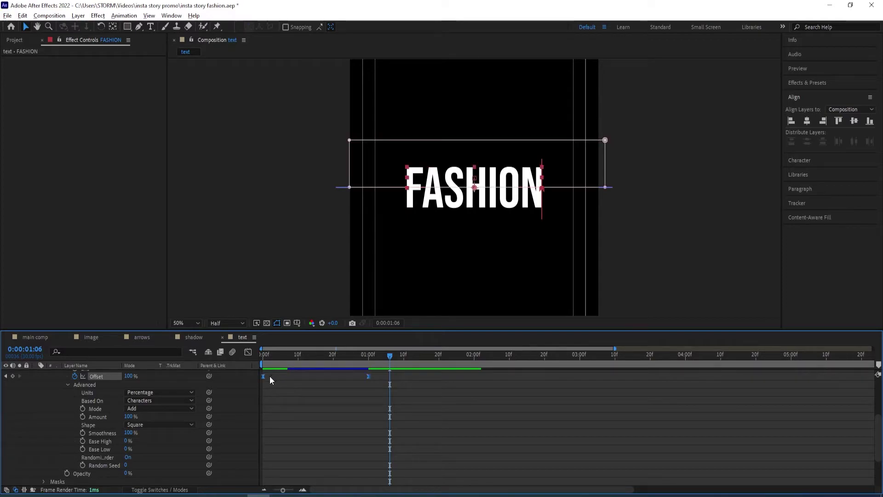
Step: Drag the Offset speed-graph influence handles in the Graph Editor to create a sharp peak
click(248, 353)
click(352, 465)
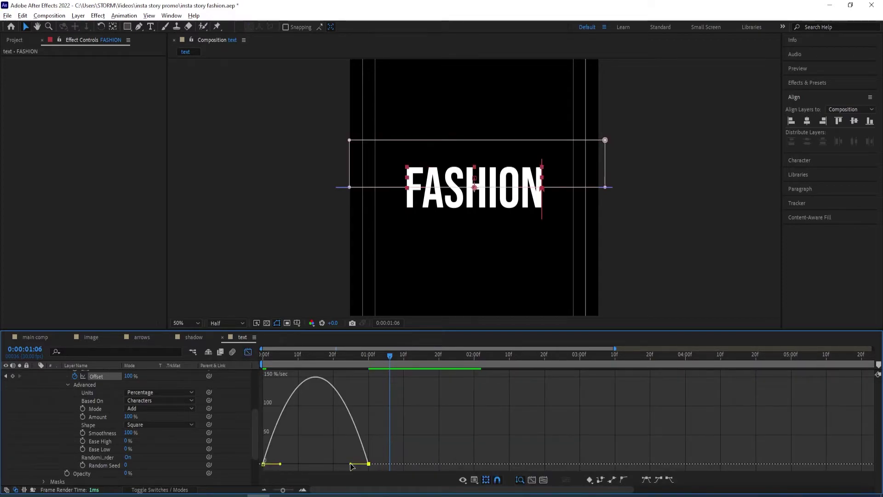
drag(354, 464, 302, 467)
drag(313, 465, 277, 407)
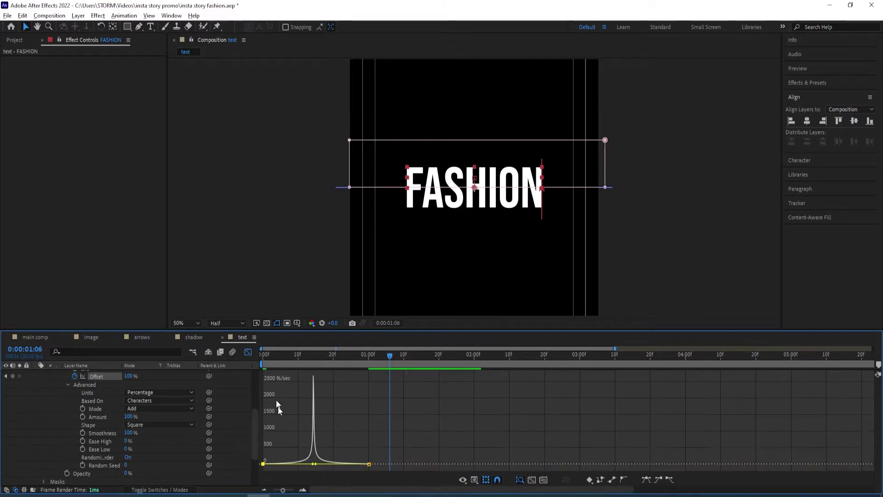
click(249, 353)
Step: Preview the eased reveal from the start, then collapse the FASHION layer's properties
drag(386, 358, 242, 365)
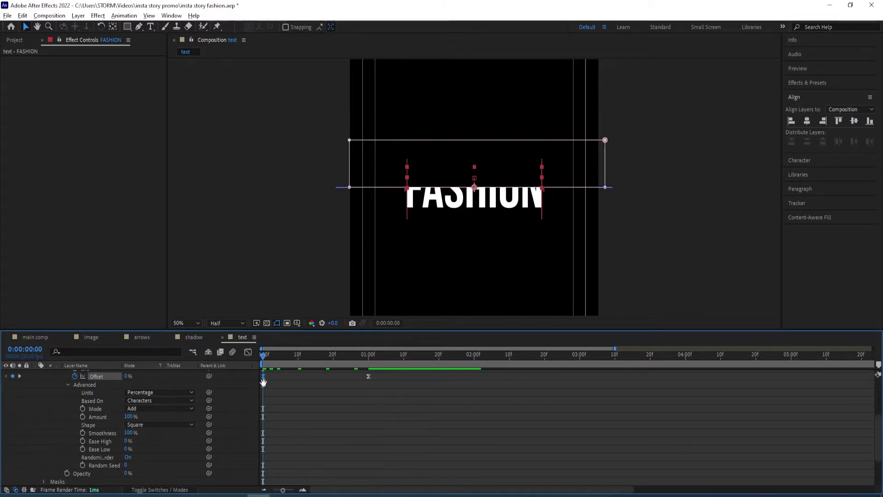
key(space)
key(space)
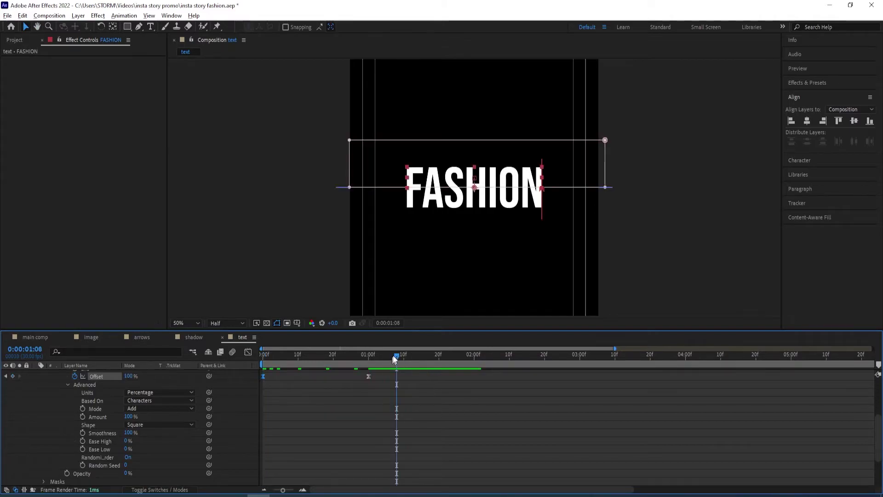
key(space)
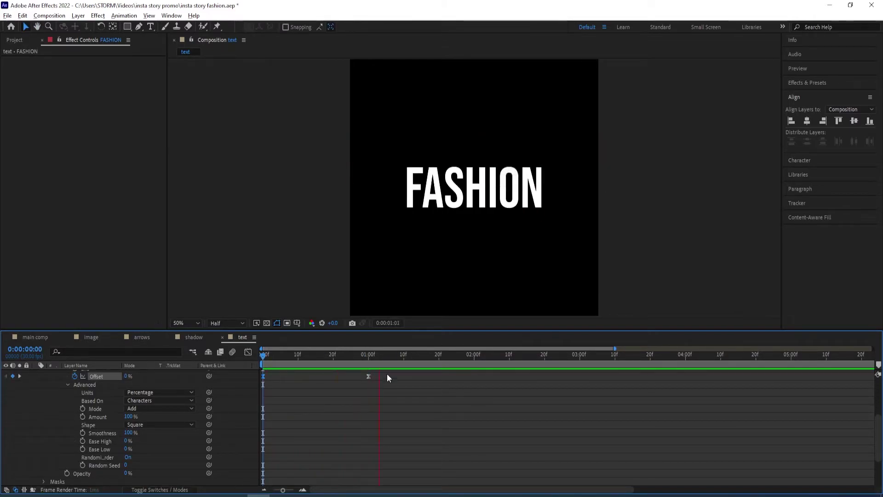
key(space)
key(space)
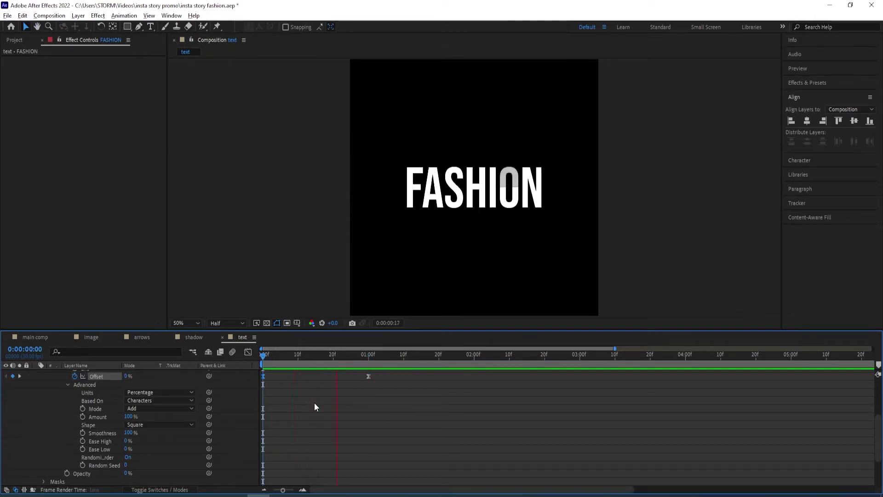
key(space)
scroll(79, 417, up, 2)
scroll(50, 415, up, 2)
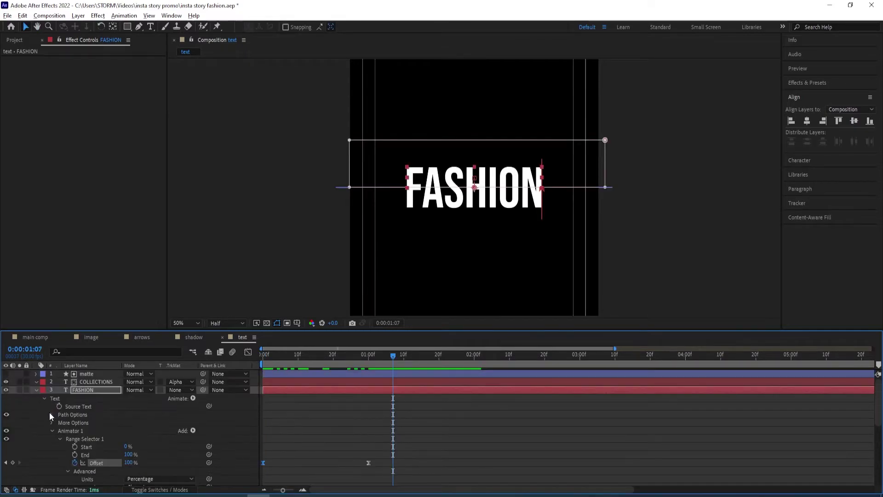
click(36, 390)
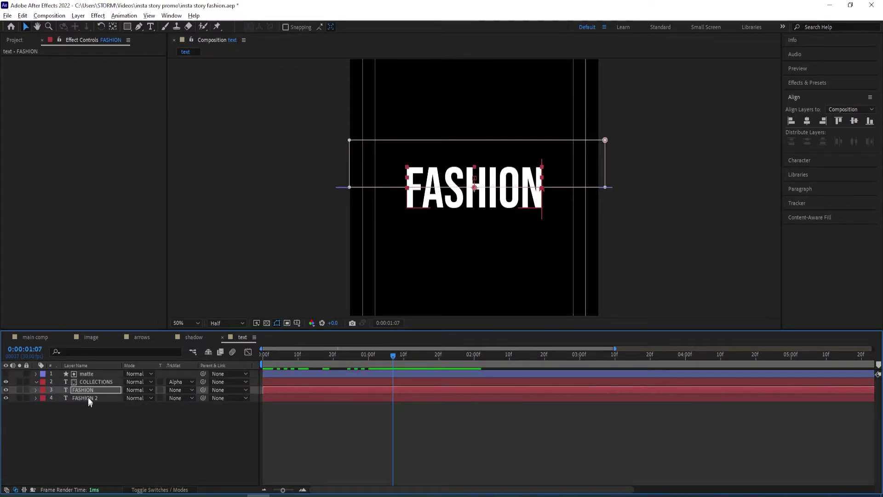
Step: Collapse the FASHION layer's properties and select the FASHION 2 layer
click(36, 390)
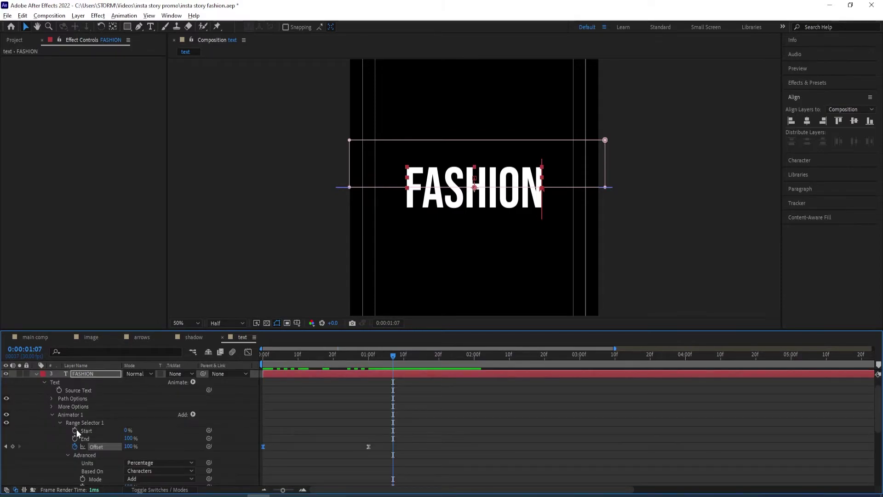
click(72, 416)
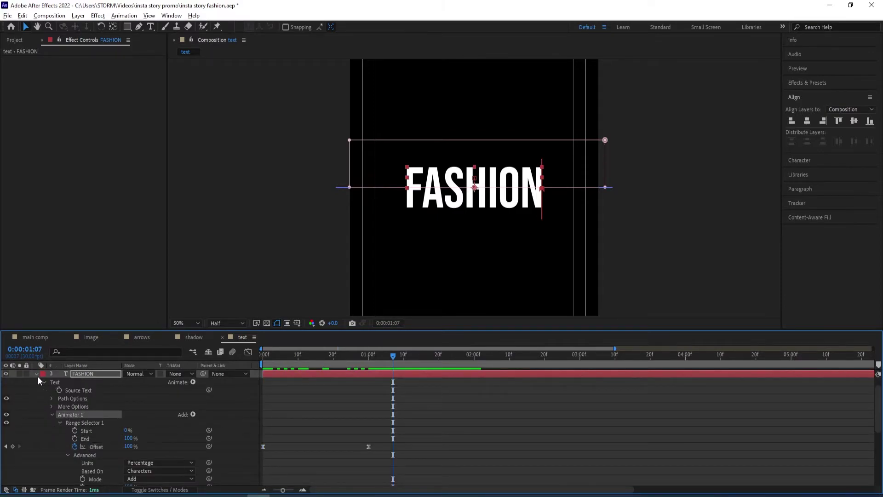
click(36, 375)
click(86, 398)
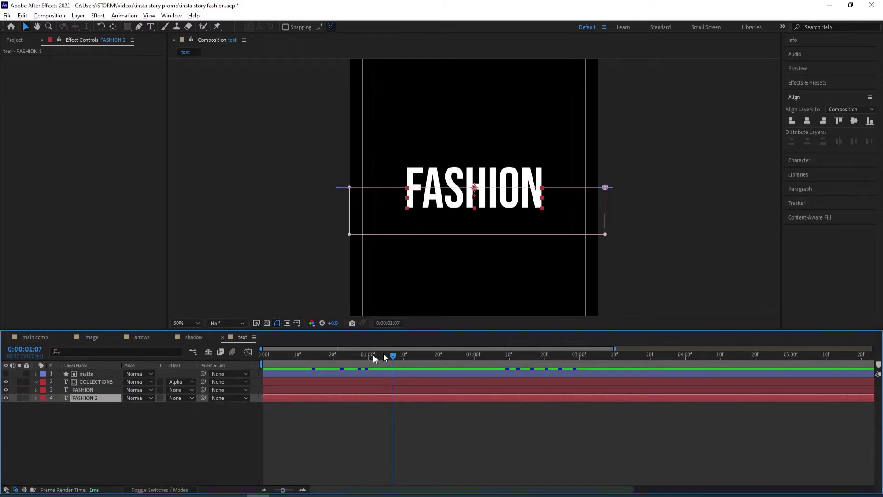
Step: Return to the start, scrub and RAM-preview the FASHION reveal
key(Home)
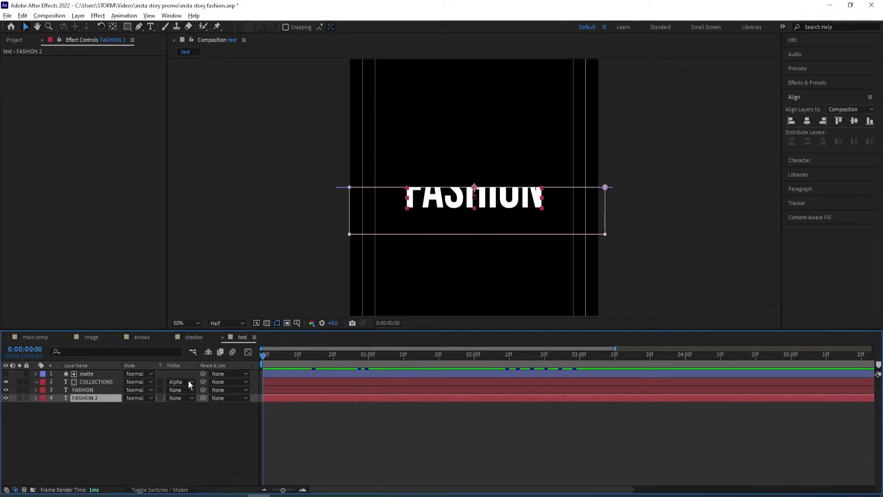
click(243, 381)
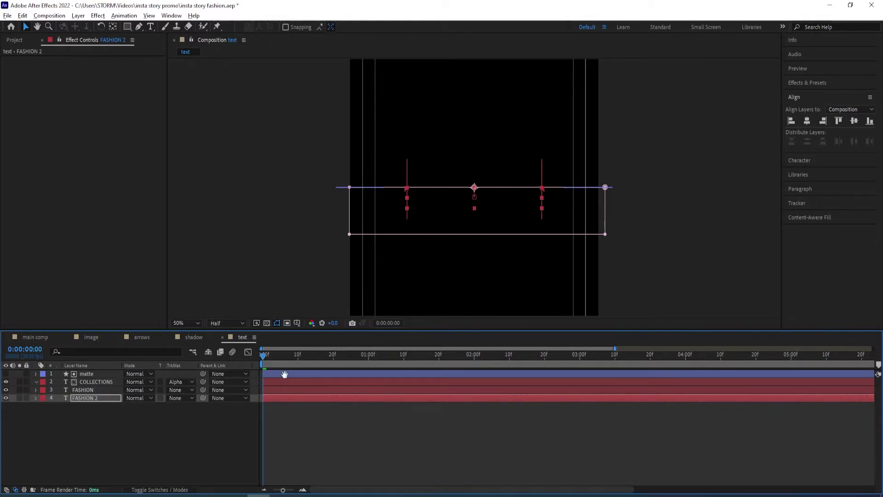
drag(329, 369, 238, 377)
key(space)
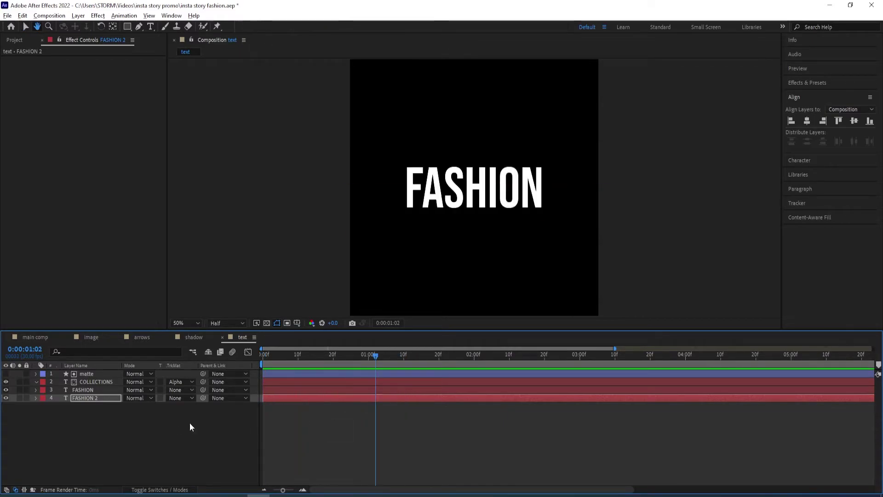
Step: Reveal the keyframed properties of the text layers and the matte's Scale
shift+click(92, 391)
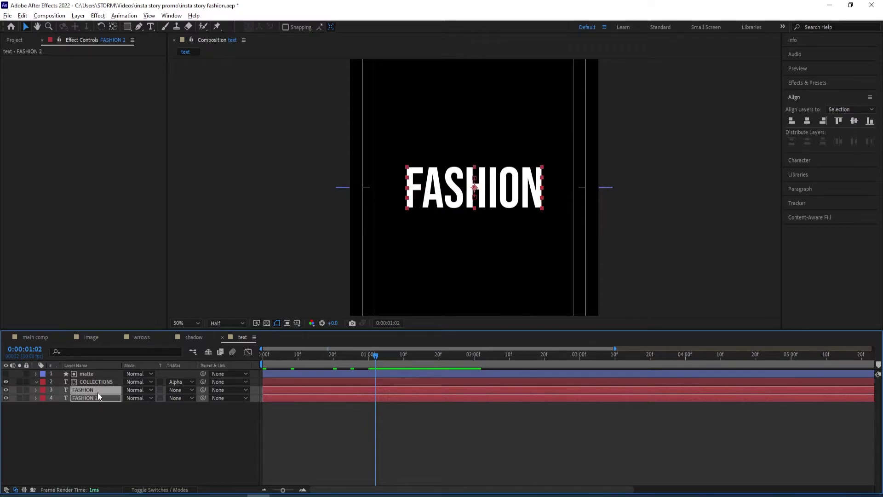
key(u)
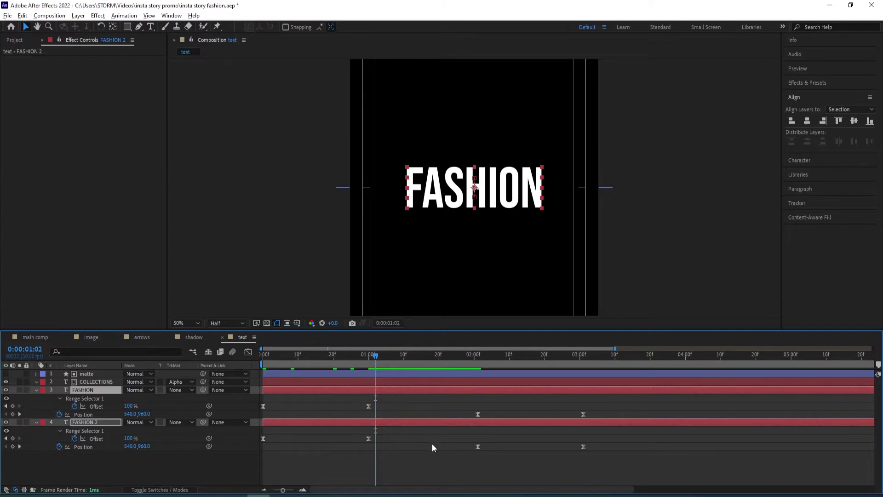
ctrl+click(87, 382)
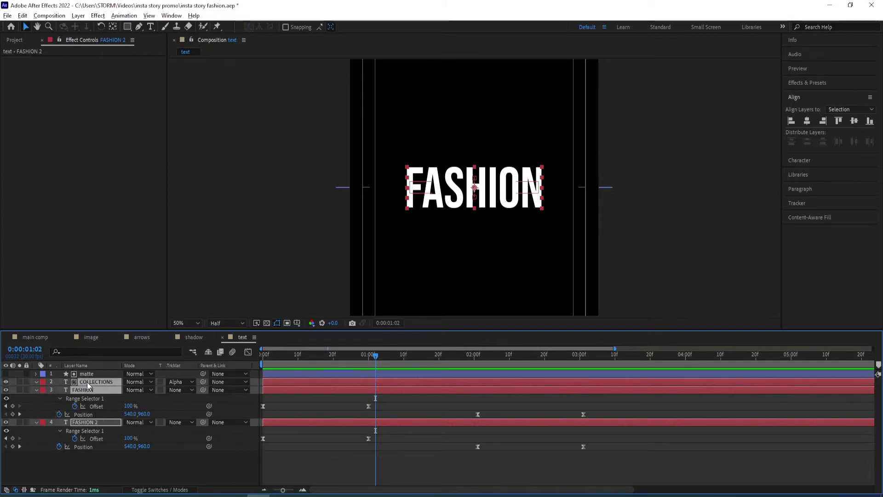
mouse_move(89, 384)
mouse_down()
mouse_move(121, 399)
mouse_move(104, 391)
mouse_up()
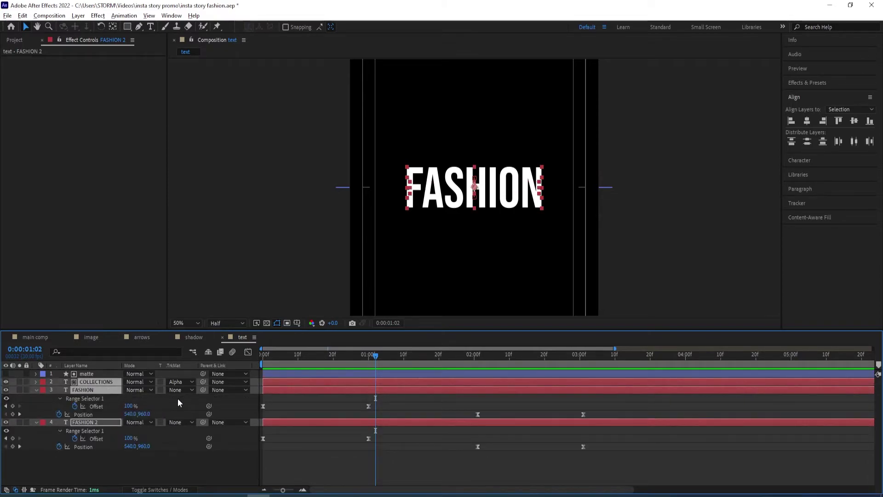
click(132, 462)
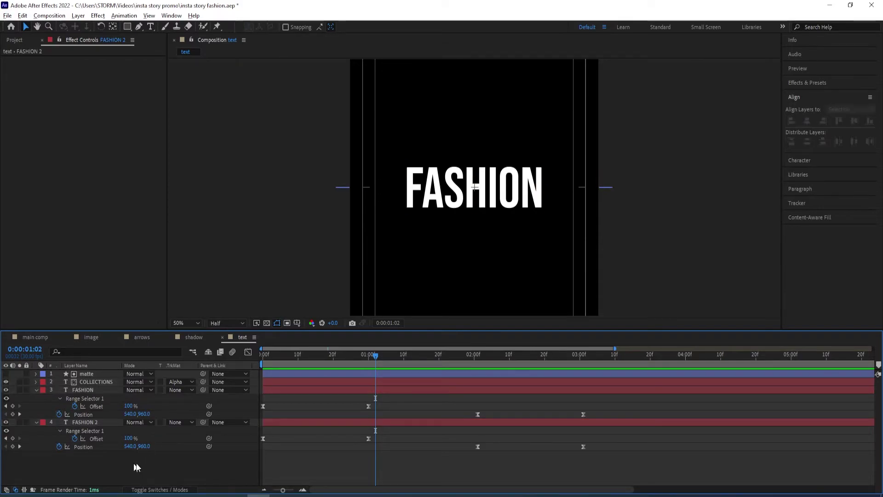
click(101, 374)
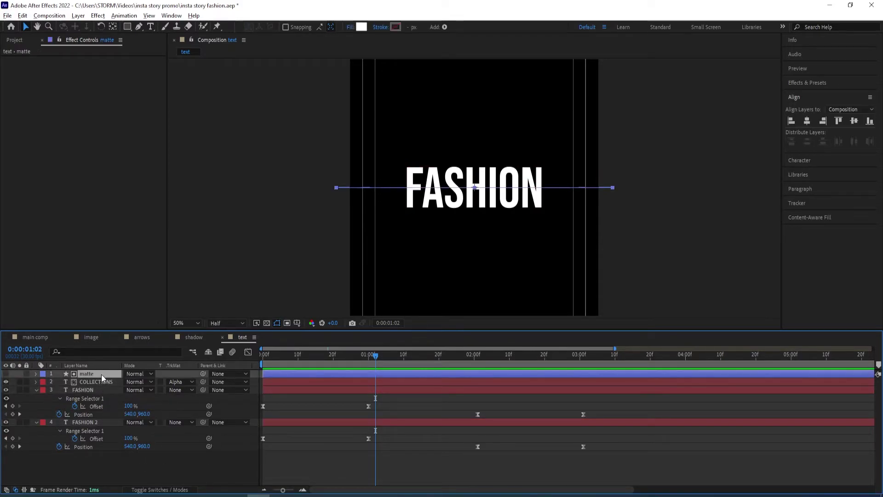
key(s)
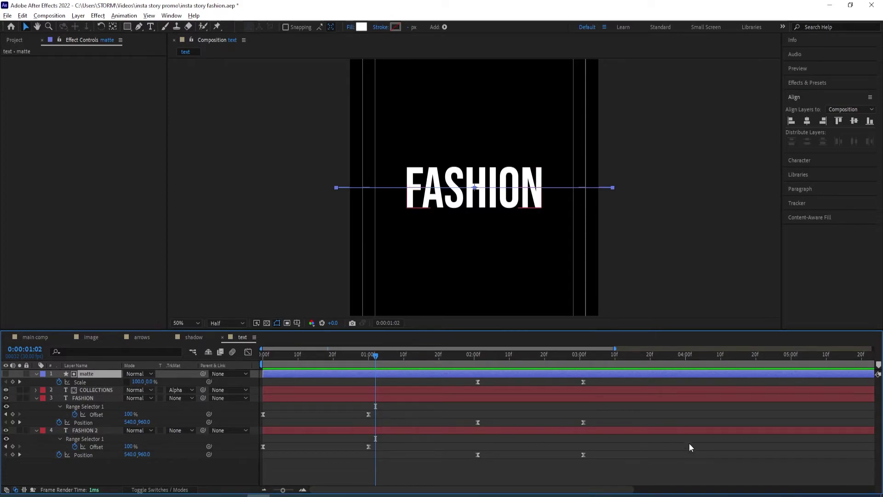
Step: Move the Scale and Position keyframes earlier and preview the FASHION/COLLECTIONS split
drag(615, 460, 339, 388)
drag(376, 357, 263, 358)
key(space)
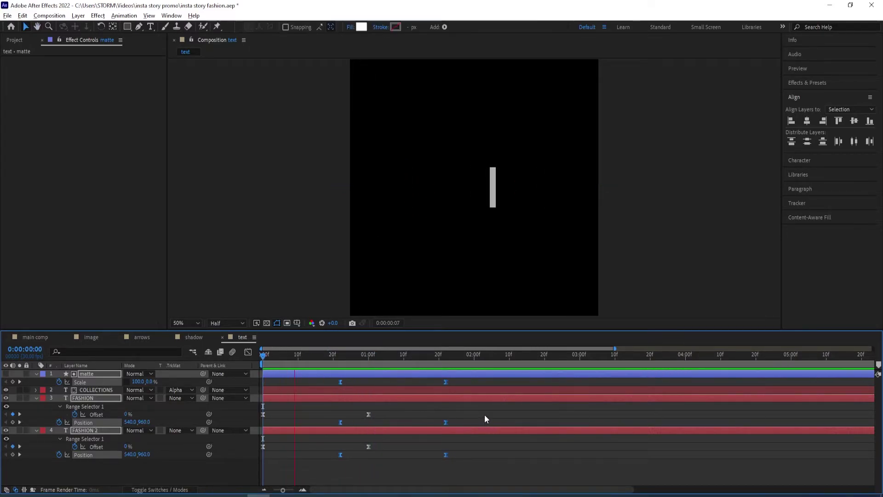
key(space)
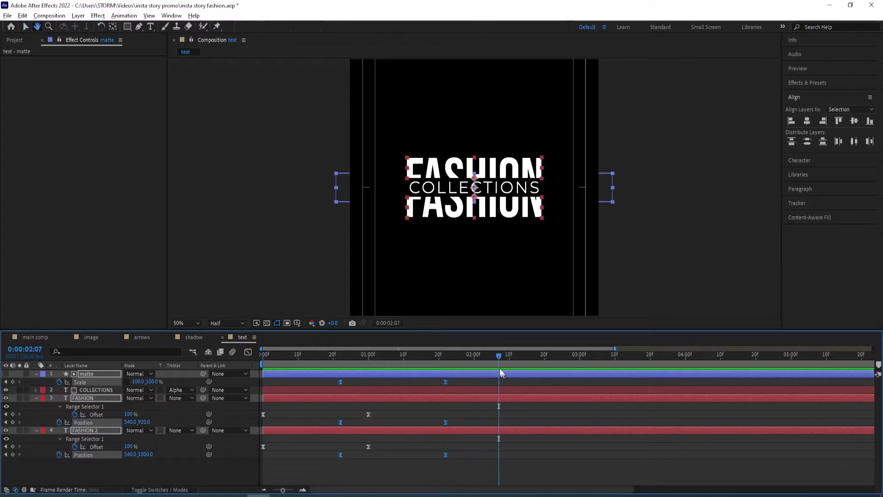
key(Home)
key(space)
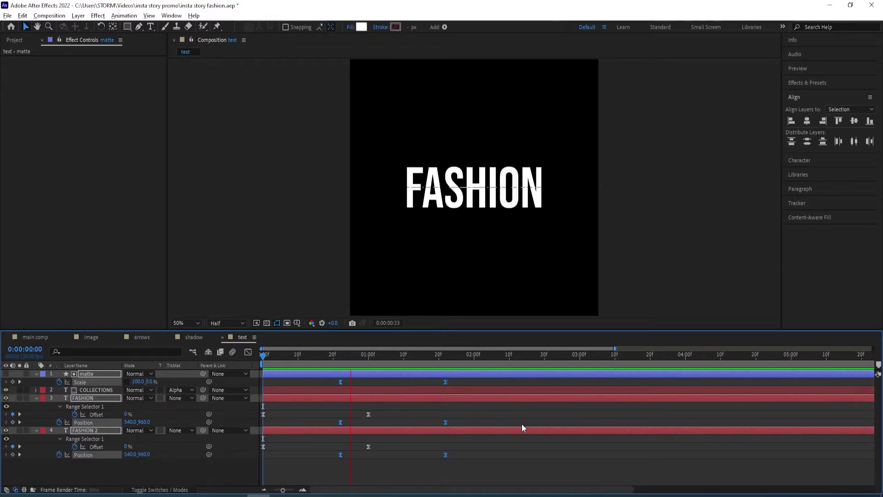
key(space)
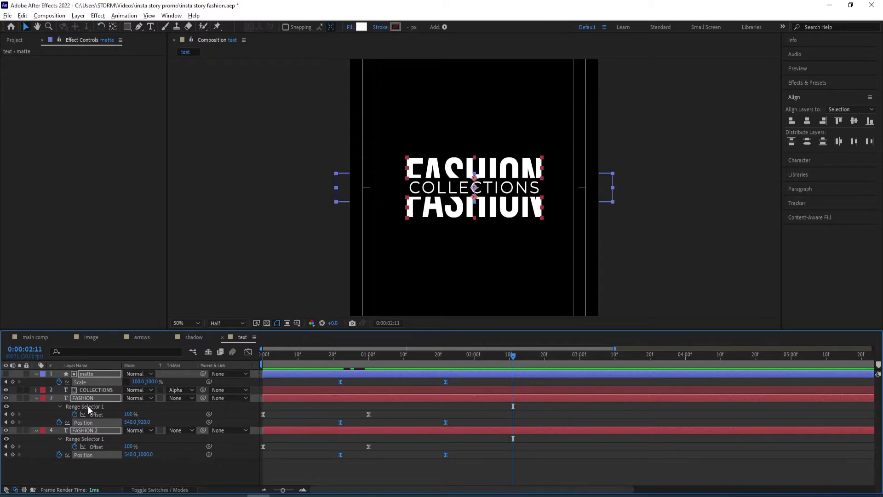
key(ctrl+a)
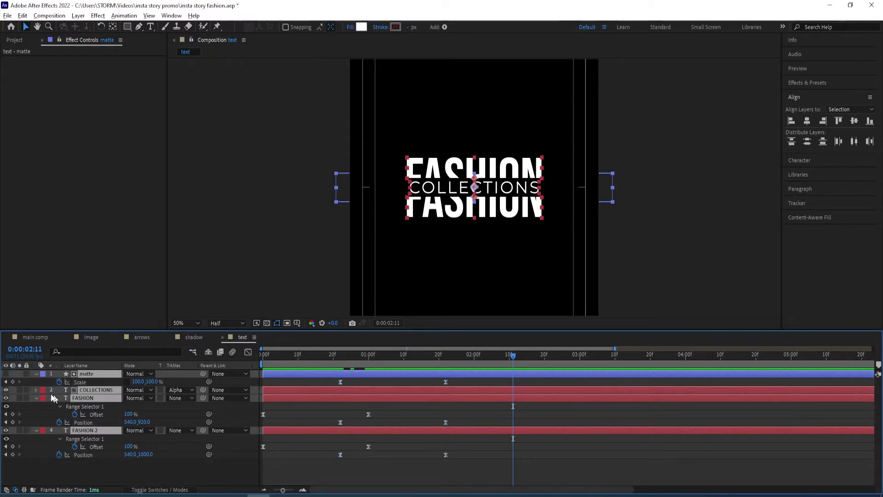
click(36, 373)
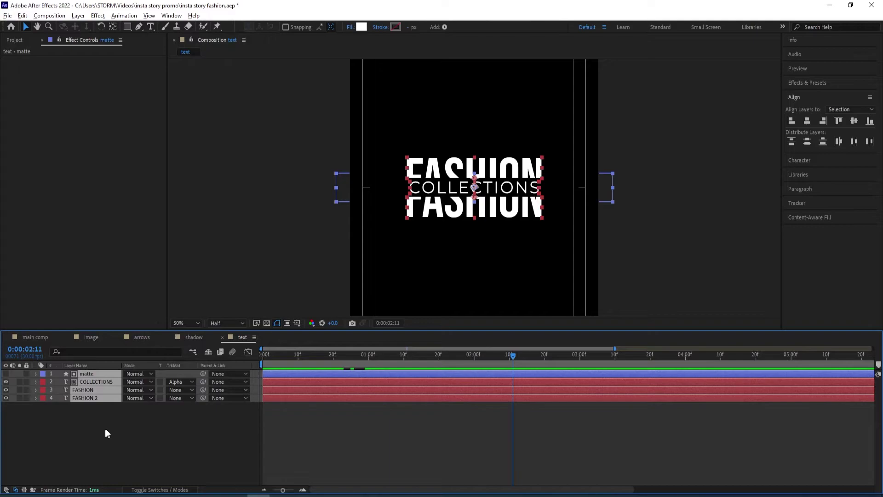
Step: Pre-compose all four title layers into a precomp named titles
key(ctrl+shift+c)
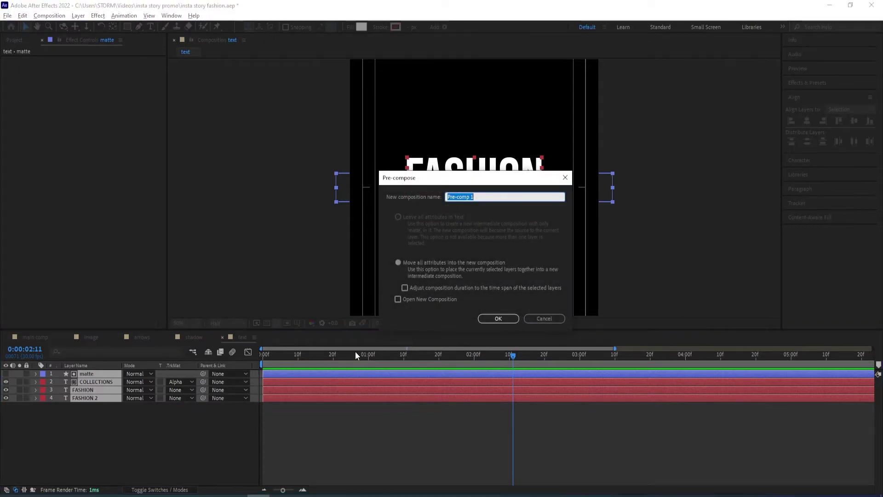
text(titles)
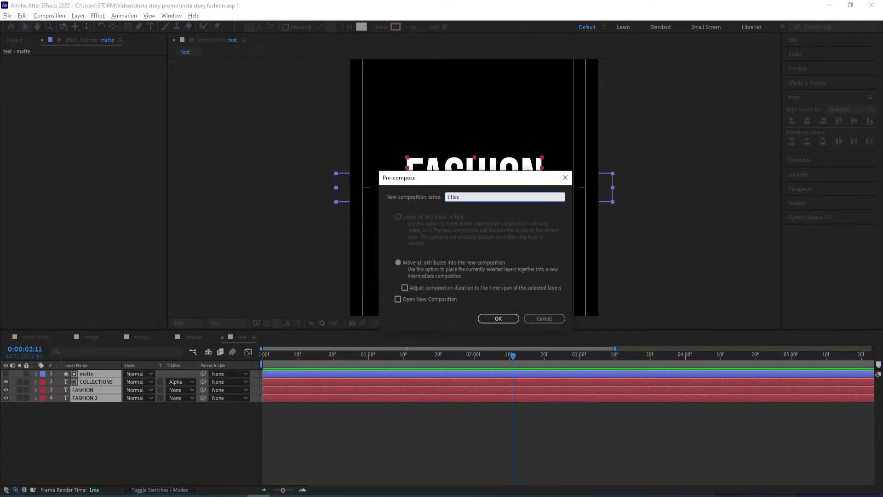
key(Return)
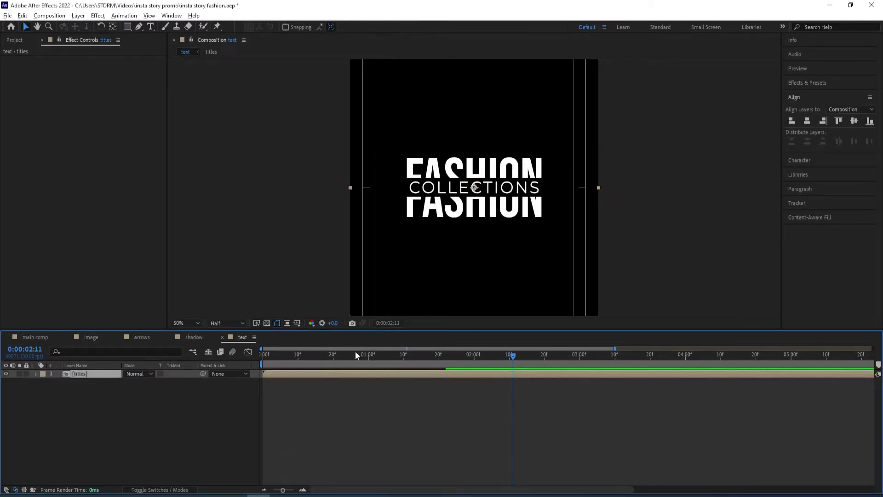
Step: Apply a Transform effect to the titles layer with Skew set to -15
click(808, 83)
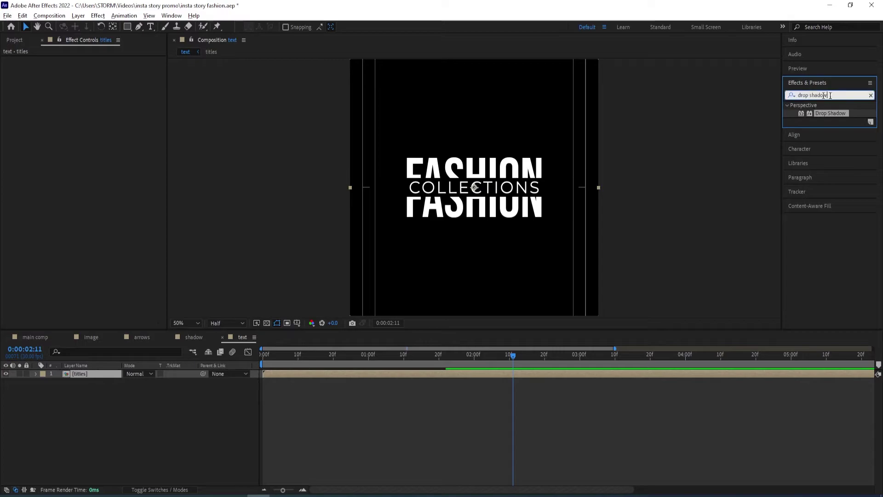
click(819, 95)
text(transform)
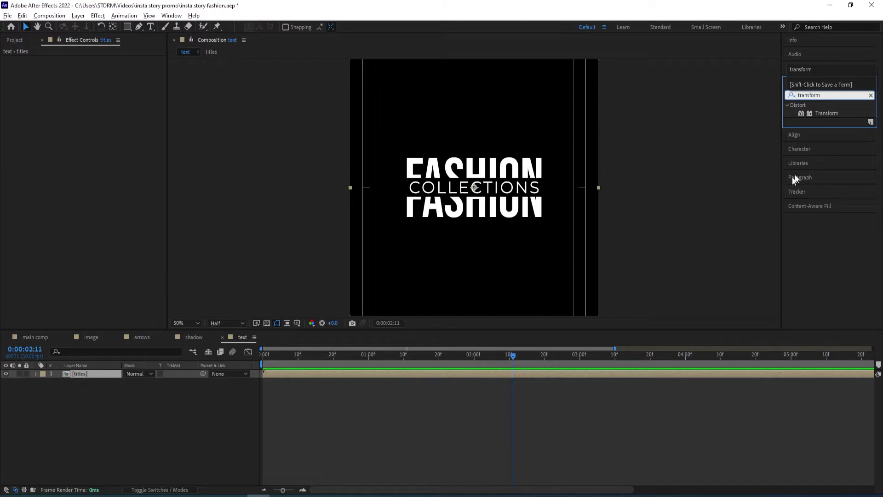
click(823, 115)
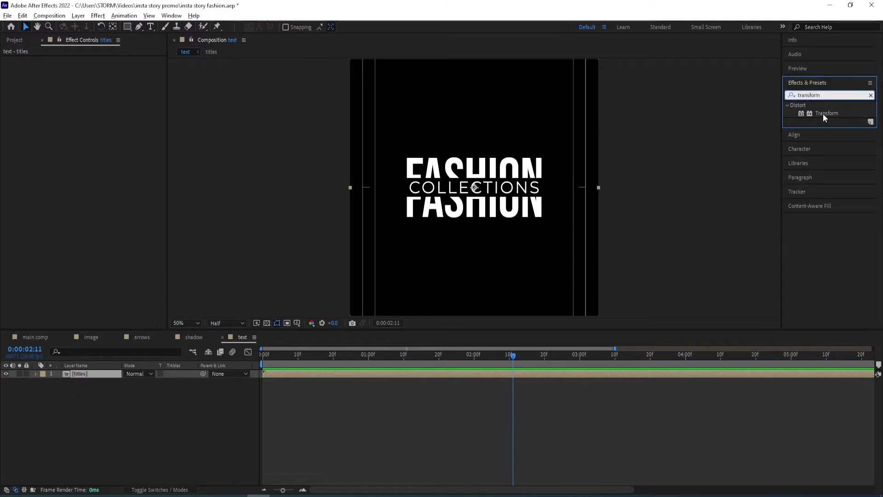
double_click(824, 114)
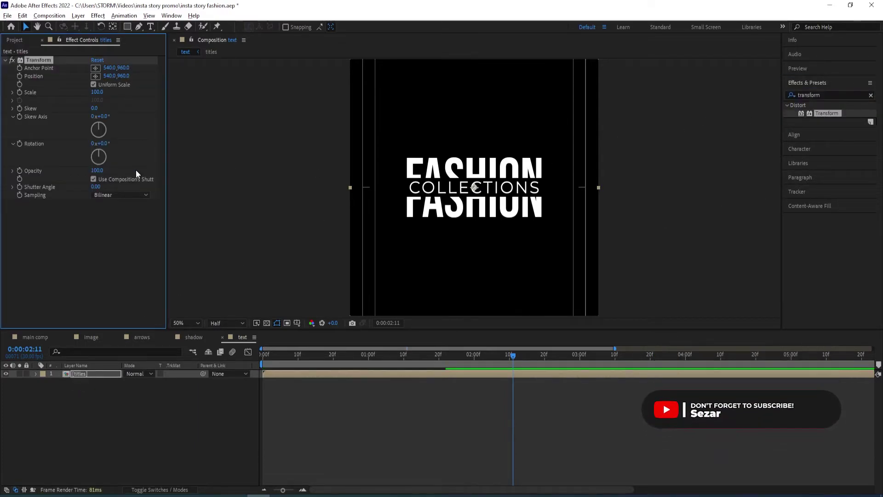
click(94, 109)
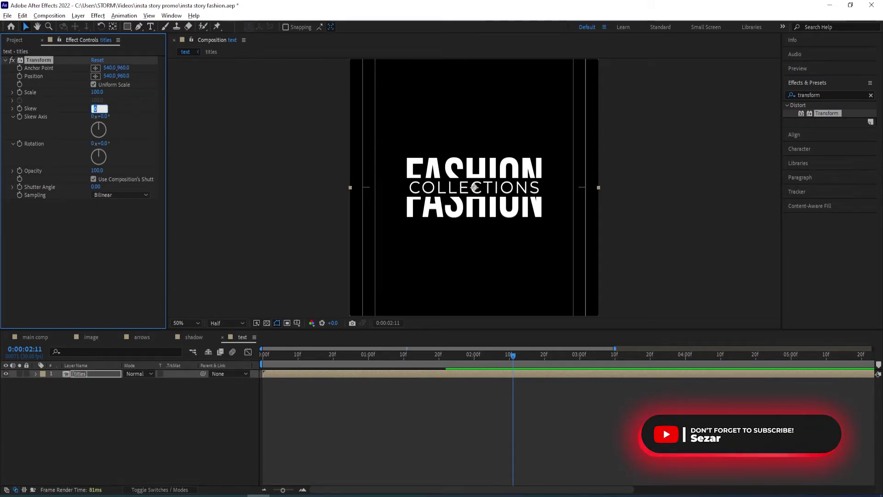
text(-15)
key(Return)
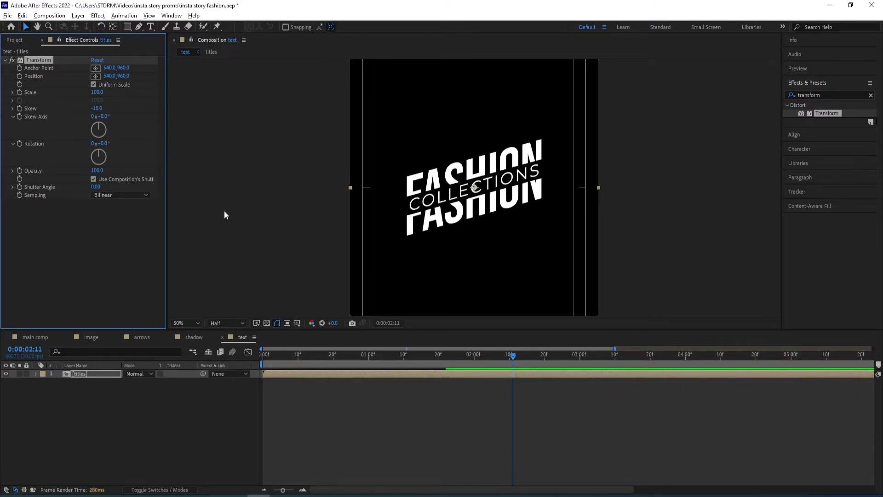
Step: Place the text comp into the main comp above the model photo
click(35, 337)
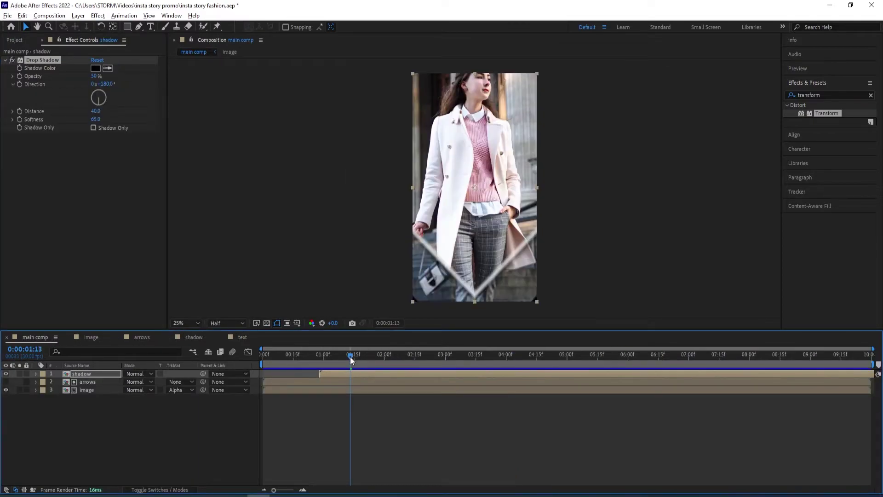
click(14, 40)
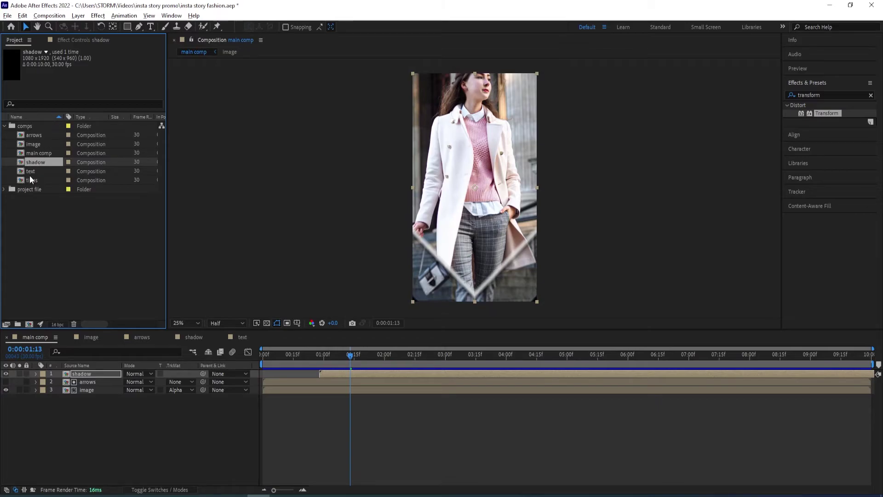
drag(29, 173, 88, 375)
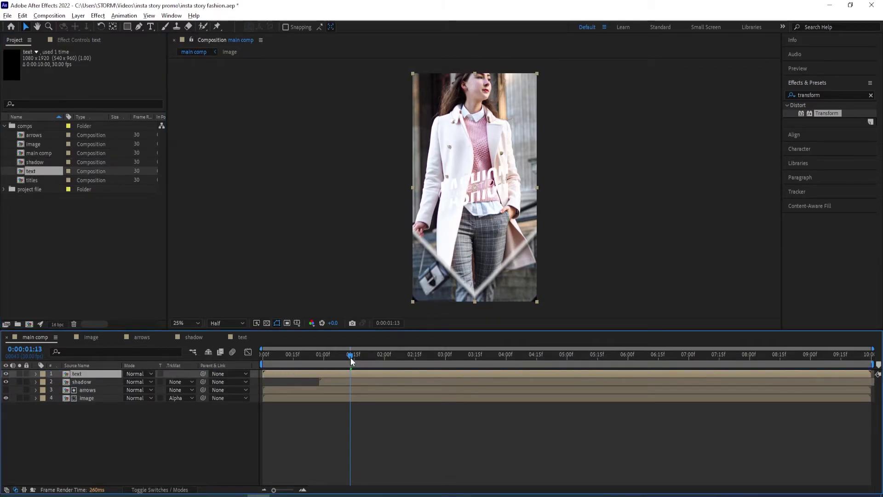
mouse_move(351, 361)
mouse_down()
mouse_move(375, 361)
mouse_move(355, 361)
mouse_up()
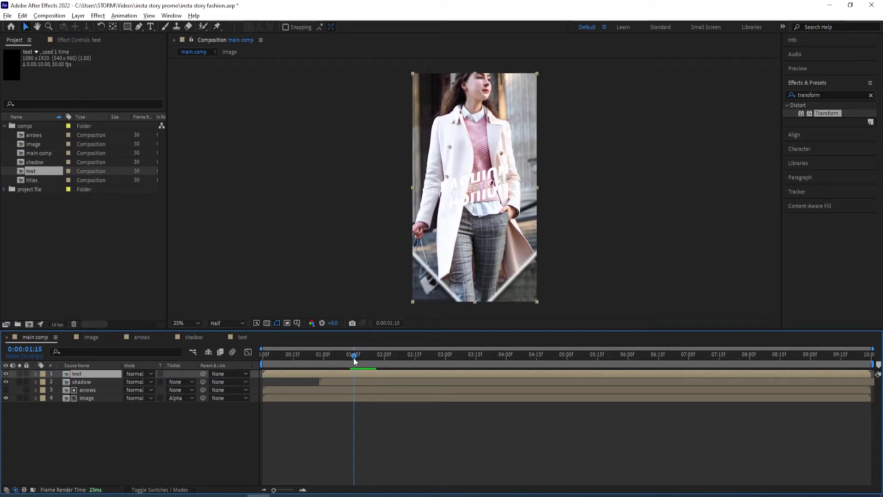
Step: Delay the text layer to start around 01:13 and preview the title entrance
drag(292, 375, 374, 376)
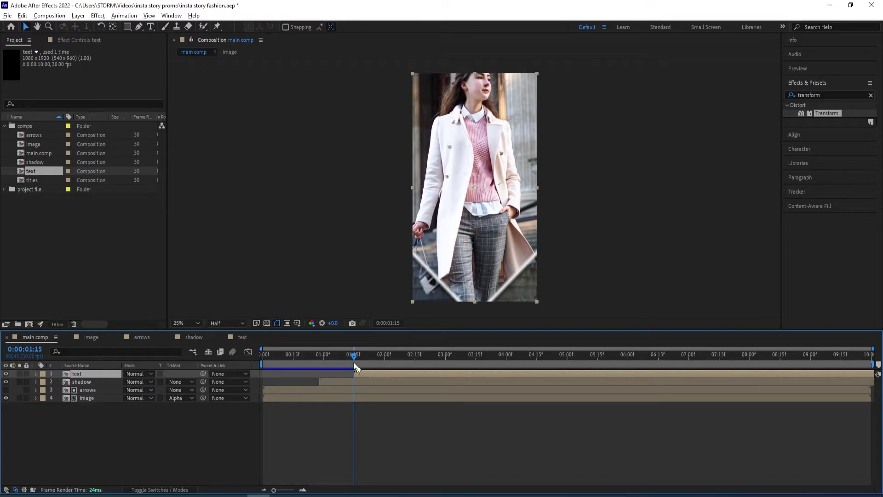
mouse_move(351, 361)
mouse_down()
mouse_move(317, 362)
mouse_move(336, 364)
mouse_up()
key(space)
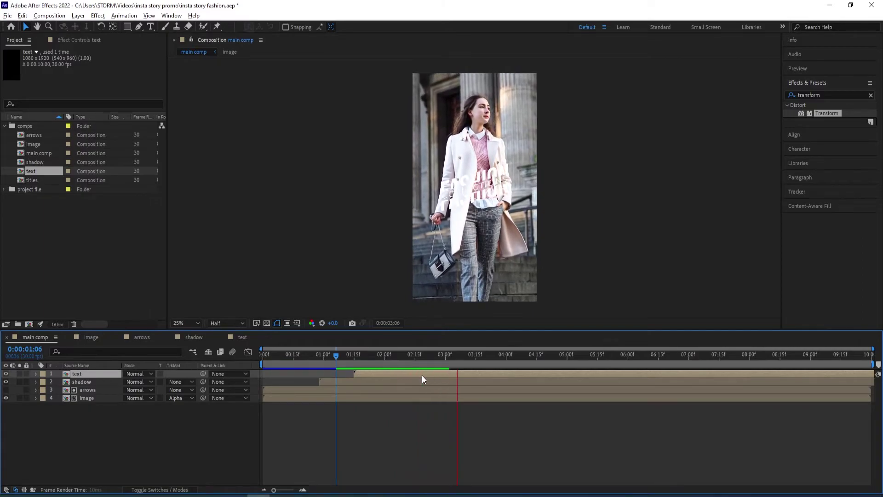
key(space)
drag(495, 357, 450, 377)
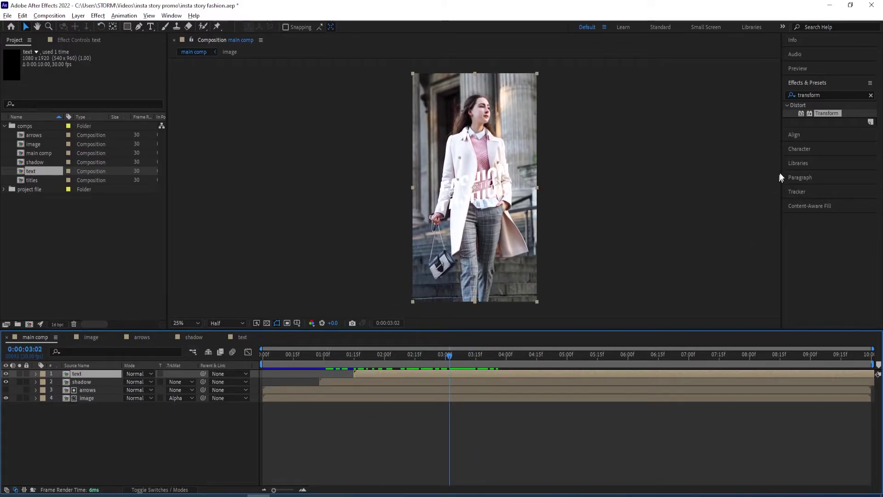
Step: Apply a Fill effect to the text layer to turn the title red
click(830, 95)
text(fi)
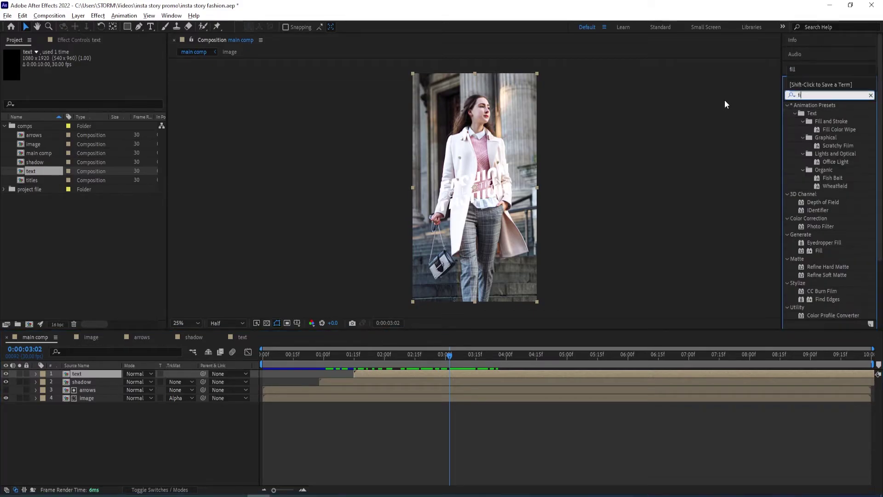
text(ll)
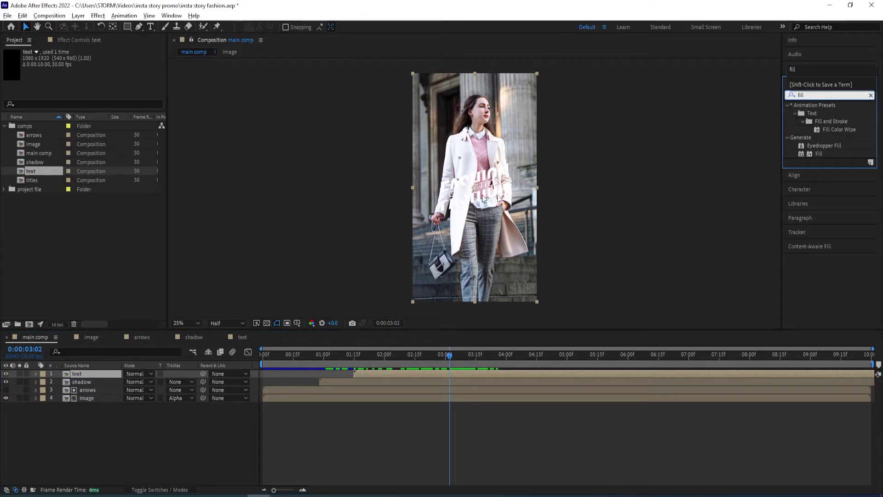
double_click(818, 153)
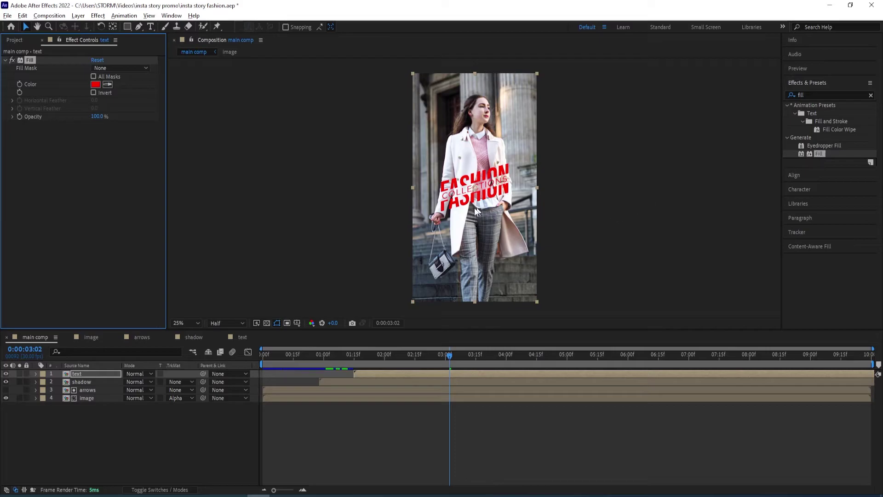
click(114, 446)
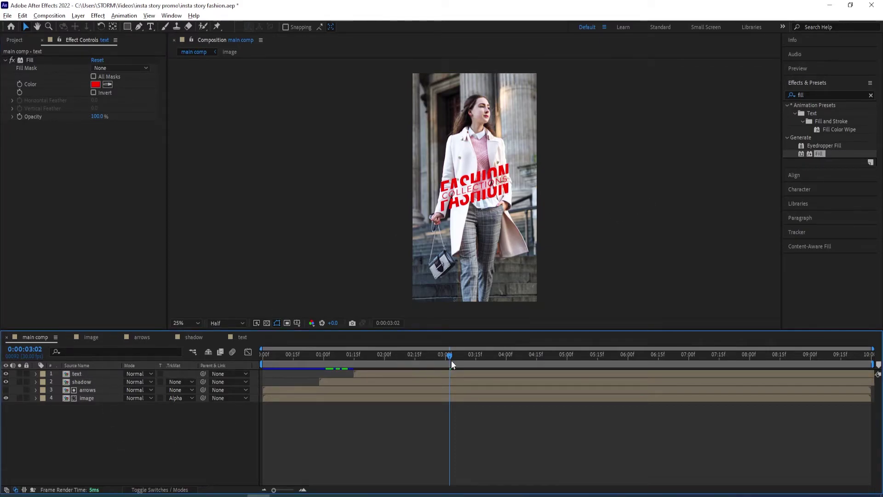
drag(452, 360, 445, 361)
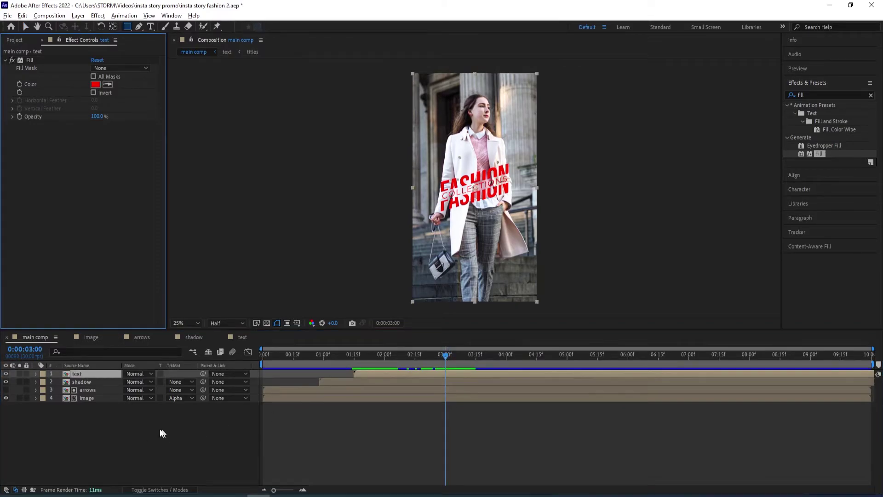
Step: Create a new 1080×1920 composition named swipe up
click(5, 40)
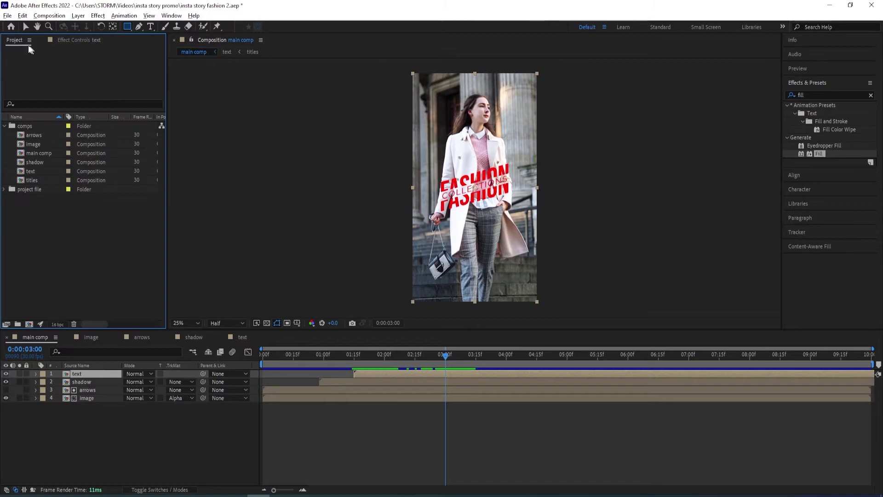
click(29, 325)
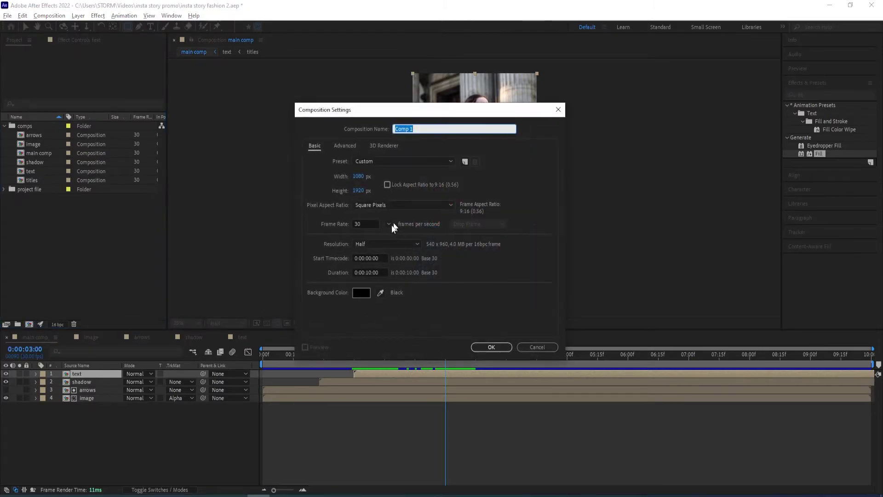
text(swipe up)
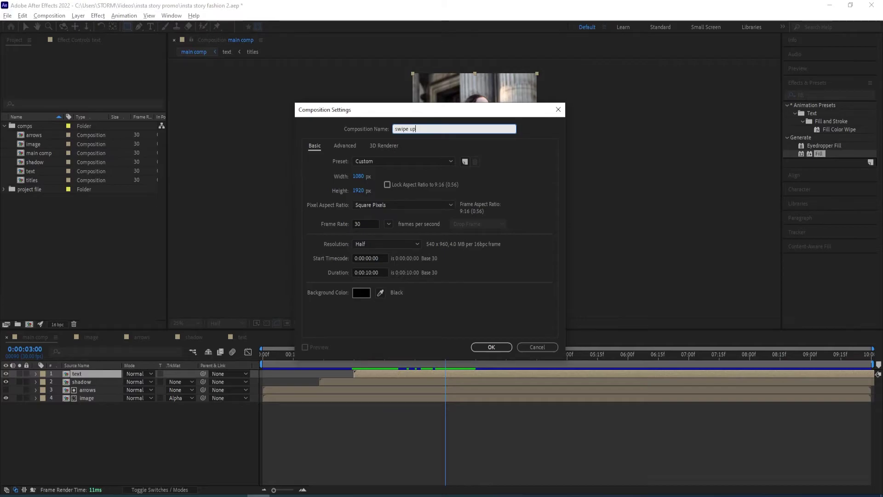
key(Return)
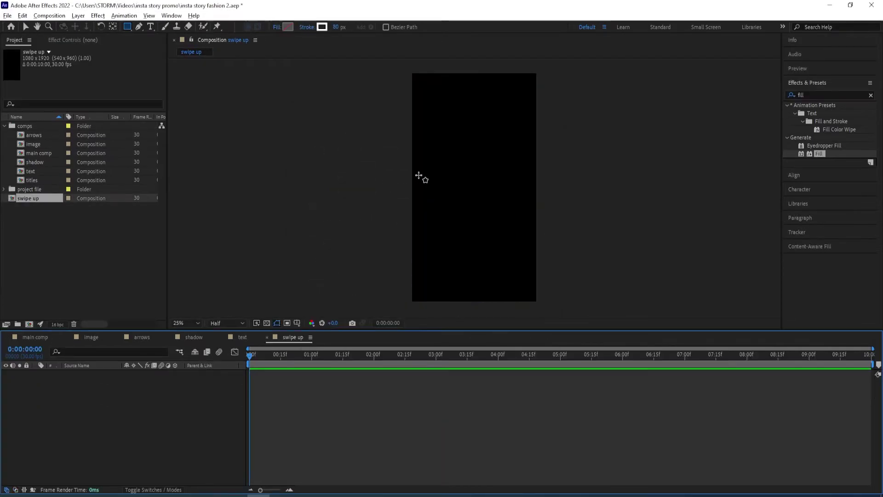
Step: Draw a white-outlined square in the upper middle of the frame
key(v)
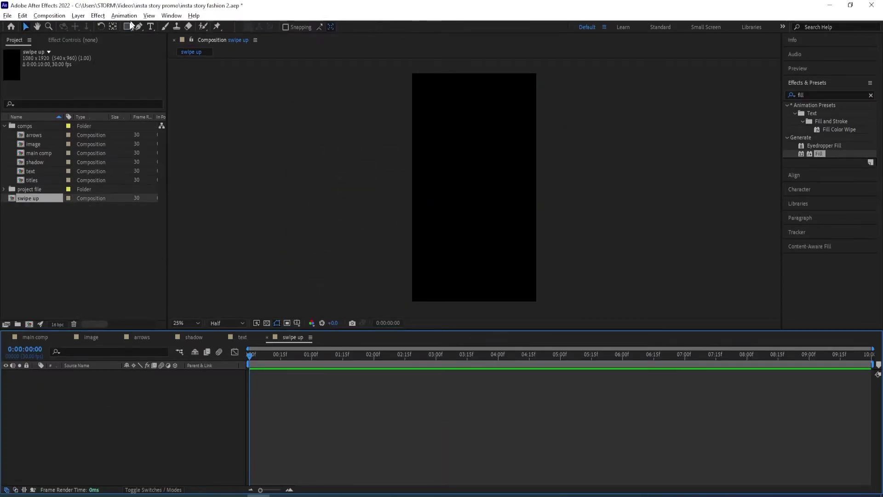
click(126, 27)
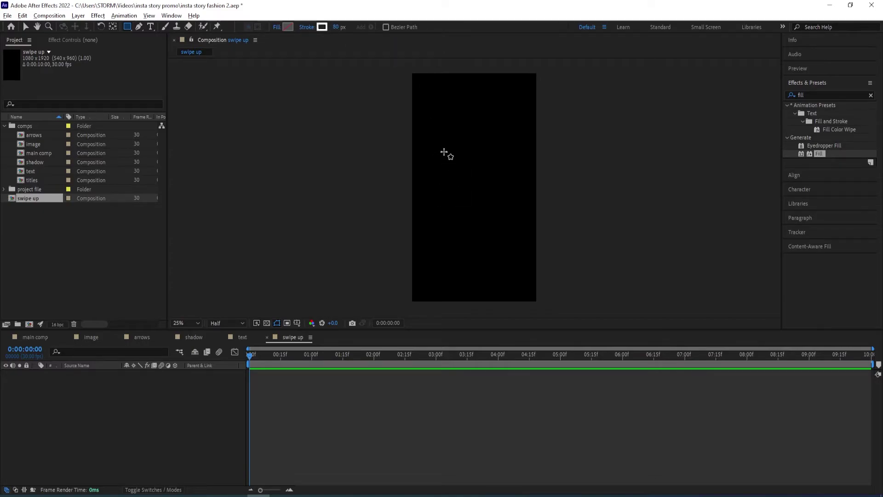
mouse_move(456, 169)
mouse_down()
mouse_move(501, 205)
mouse_move(488, 196)
mouse_up()
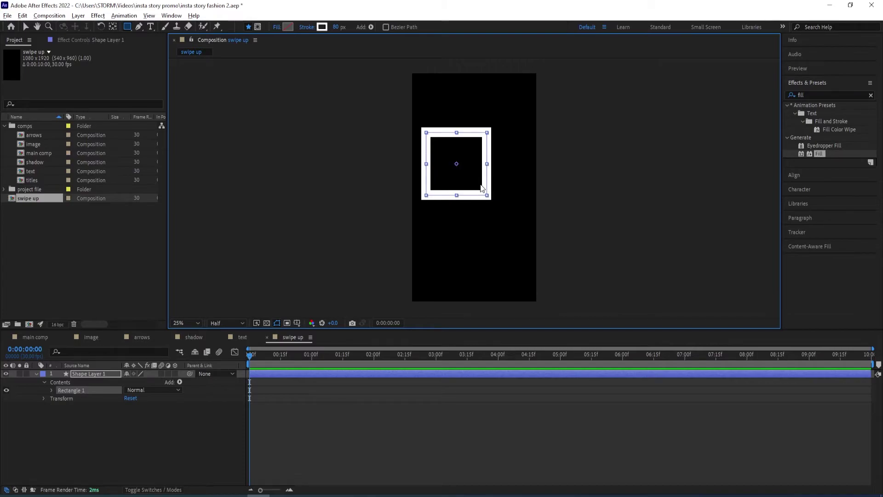
key(v)
drag(487, 188, 501, 205)
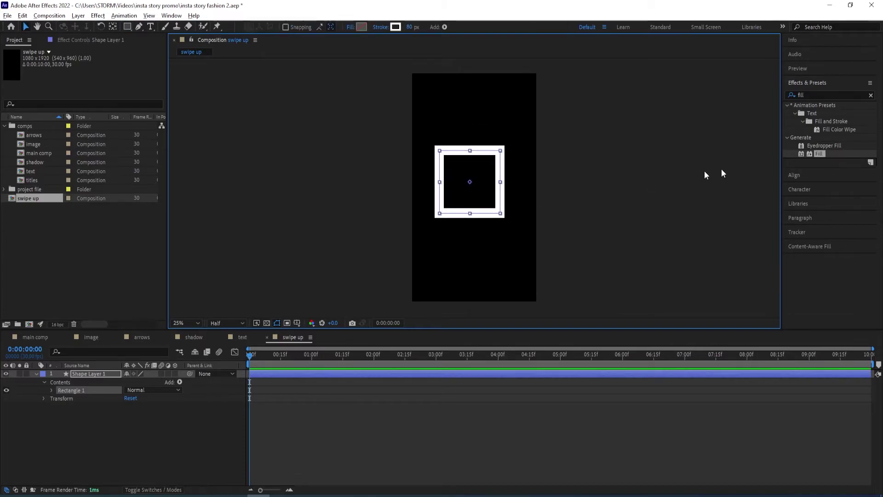
Step: Centre the square horizontally and vertically and move its anchor point to its centre
click(808, 174)
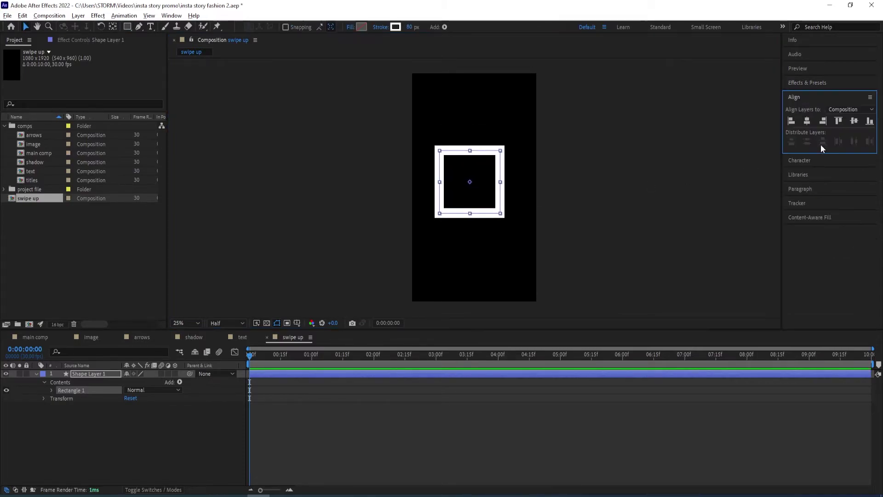
click(808, 122)
click(855, 121)
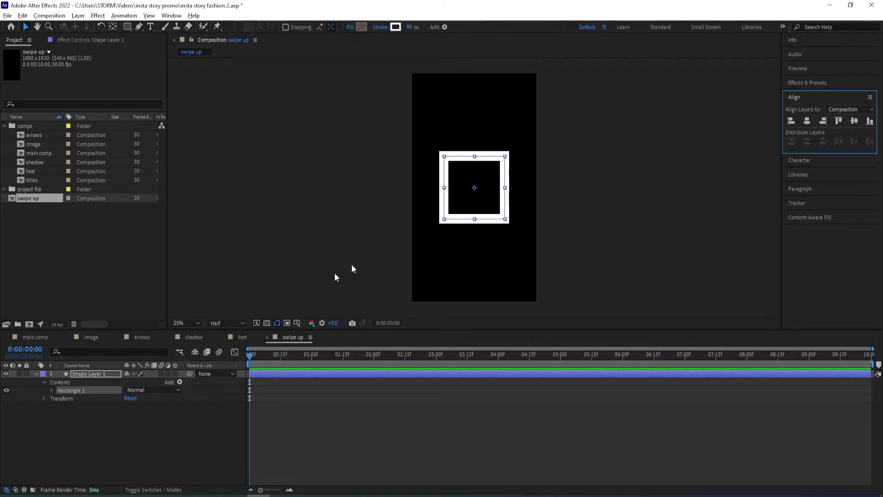
click(120, 436)
click(81, 374)
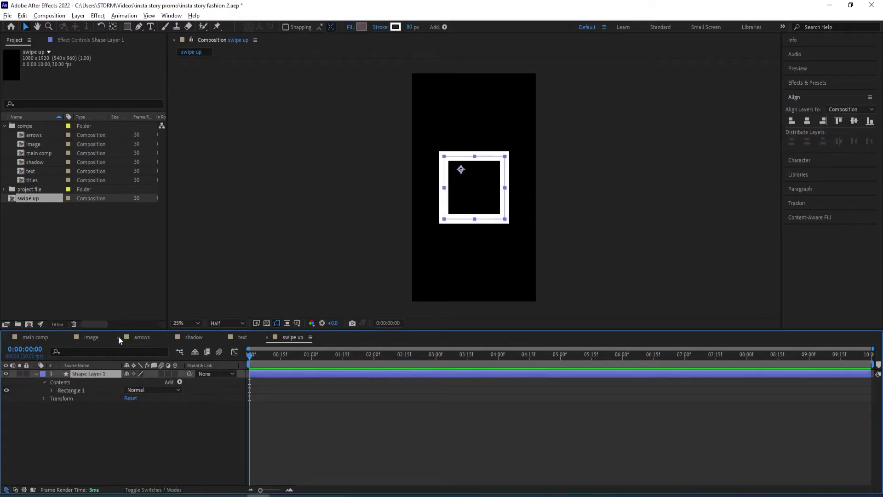
key(ctrl+alt+Home)
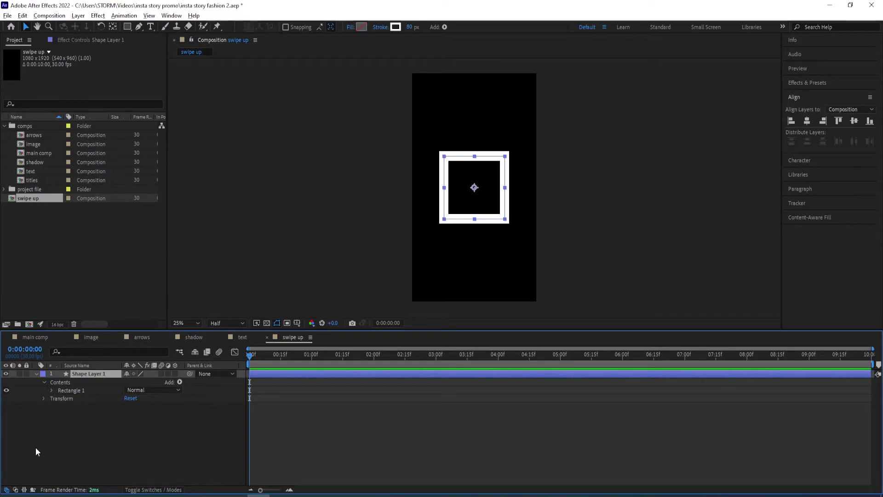
Step: Add Trim Paths to the square with Start set to 50%
click(179, 382)
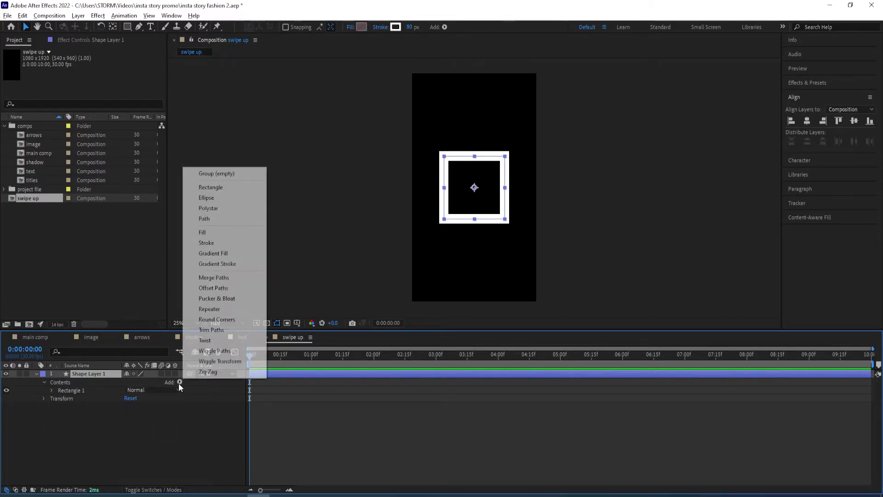
click(211, 330)
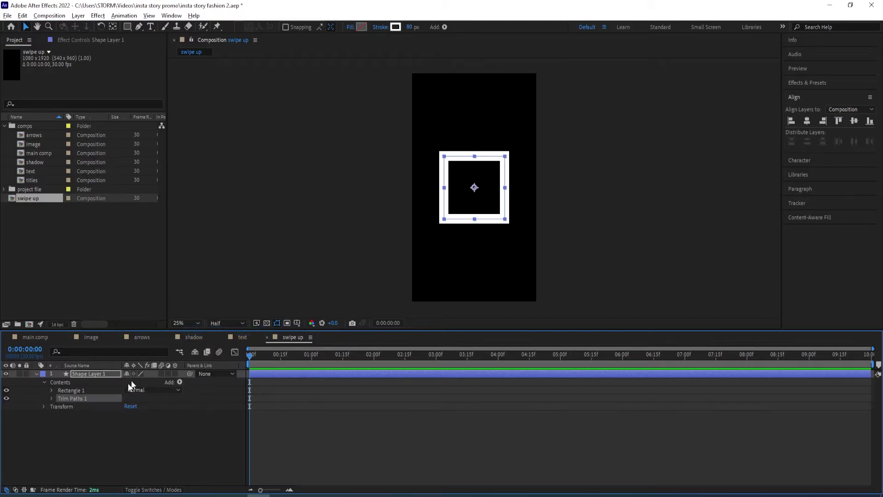
click(51, 398)
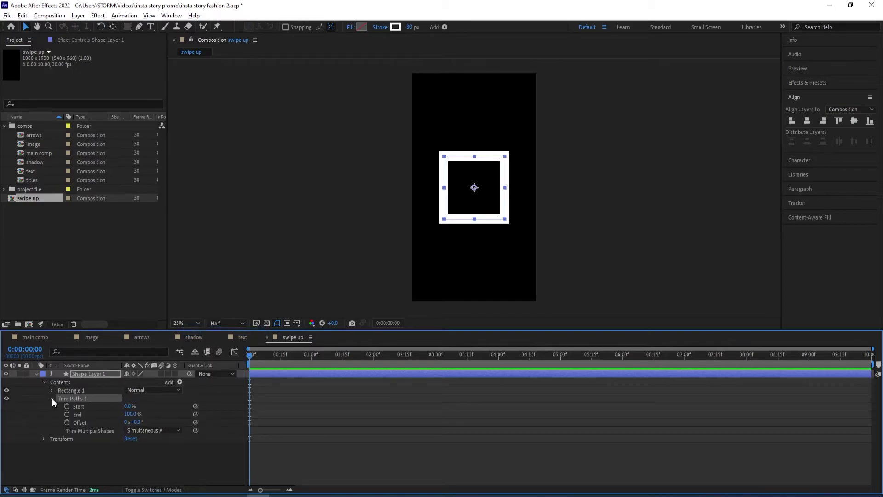
click(128, 406)
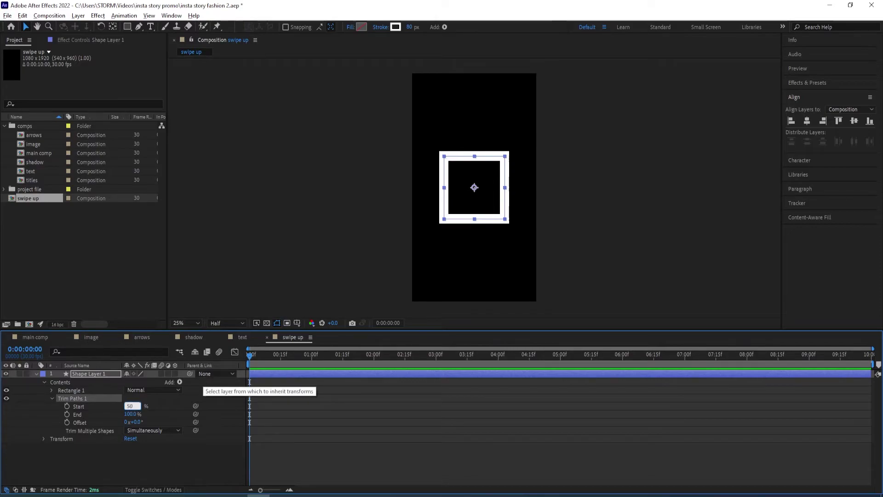
text(50)
key(Return)
Step: Rotate the shape 45° into an upward chevron and nudge it slightly lower
key(r)
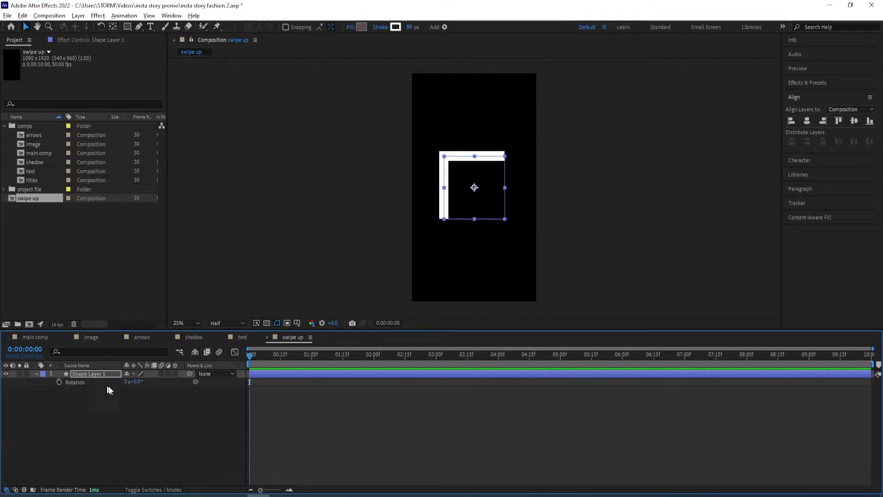
text(45)
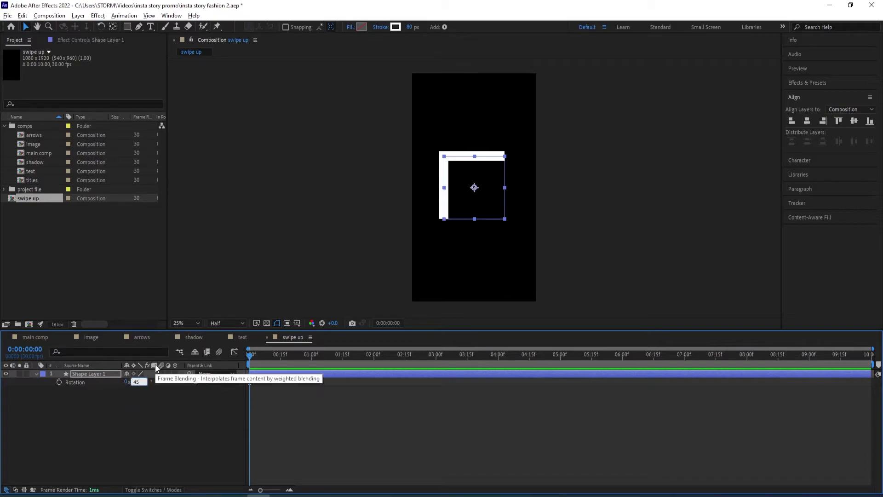
key(Return)
click(110, 427)
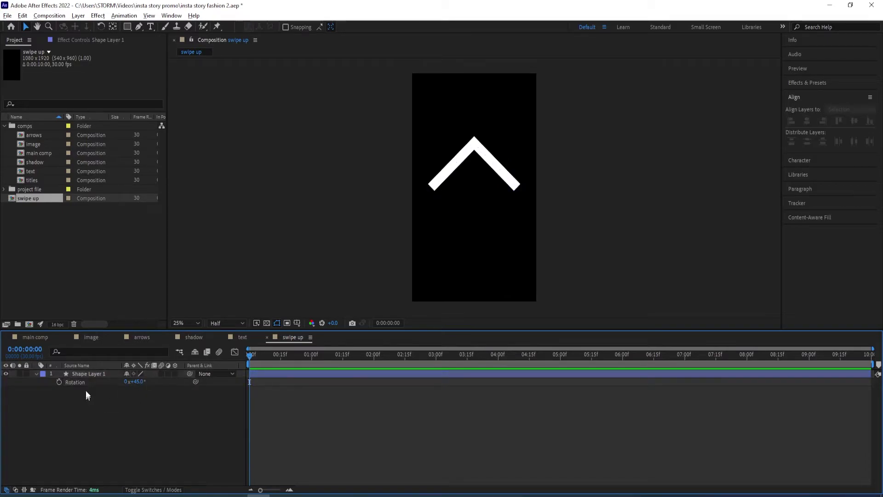
click(84, 374)
click(36, 374)
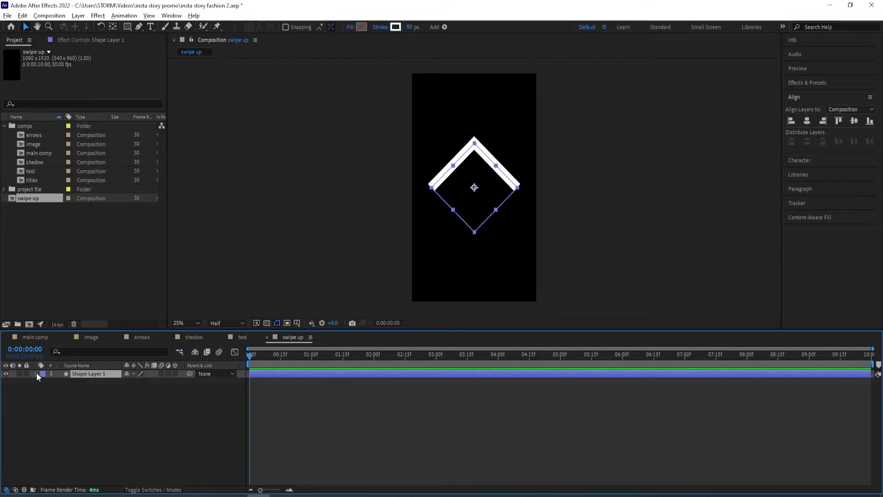
drag(498, 184, 505, 187)
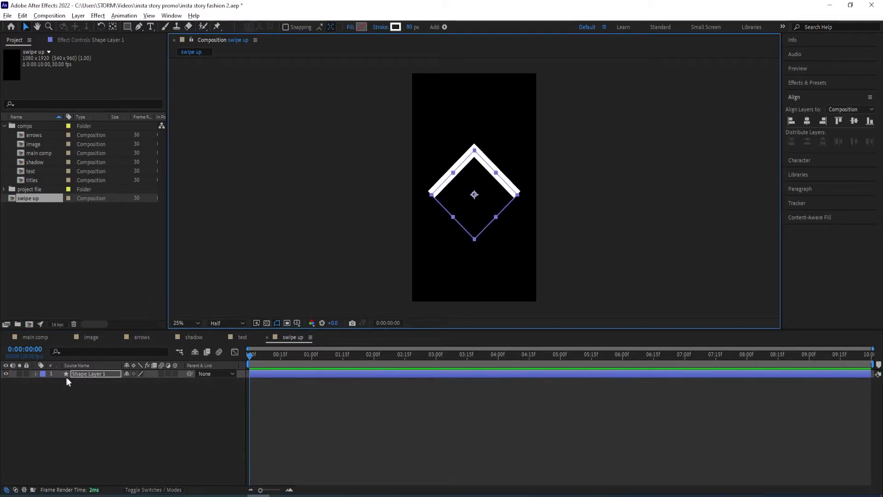
Step: Duplicate the chevron twice, stacking each copy below the previous one
key(shift+Up)
key(shift+Up)
key(shift+Up)
key(shift+Up)
key(shift+Up)
key(shift+Up)
click(91, 371)
key(ctrl+d)
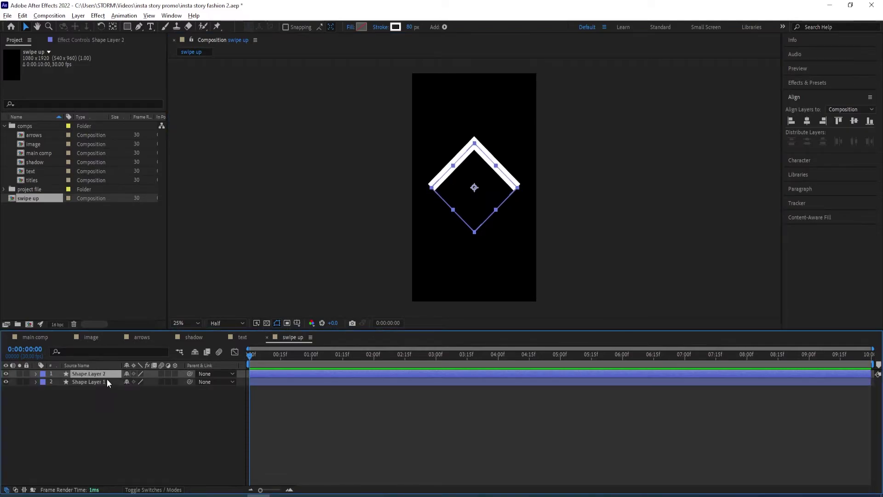
drag(503, 177, 503, 220)
click(101, 375)
key(ctrl+d)
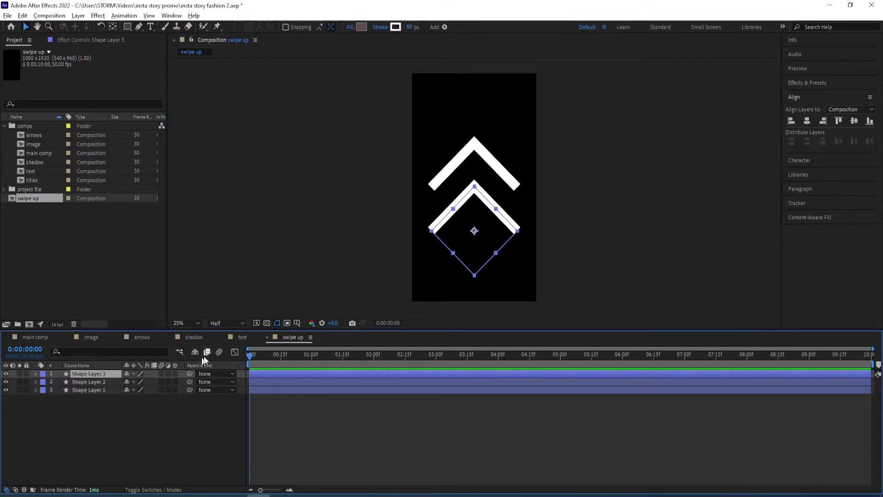
drag(502, 216, 501, 267)
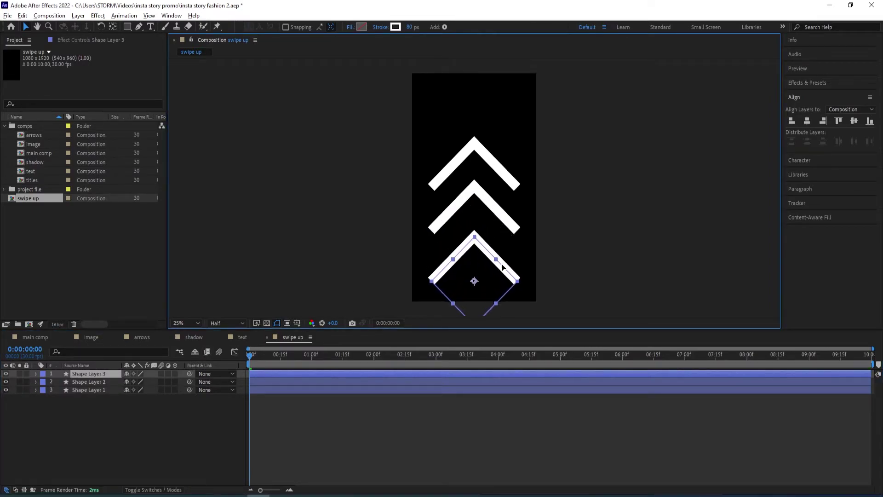
click(152, 437)
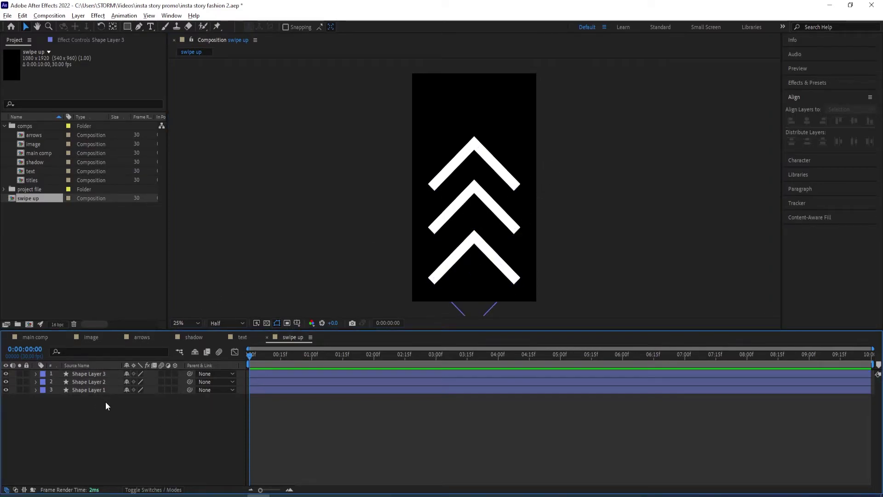
Step: Try scaling the three chevrons to 58%, undo back to 100%, and collapse their properties
mouse_move(106, 402)
mouse_down()
mouse_move(77, 393)
mouse_move(72, 372)
mouse_up()
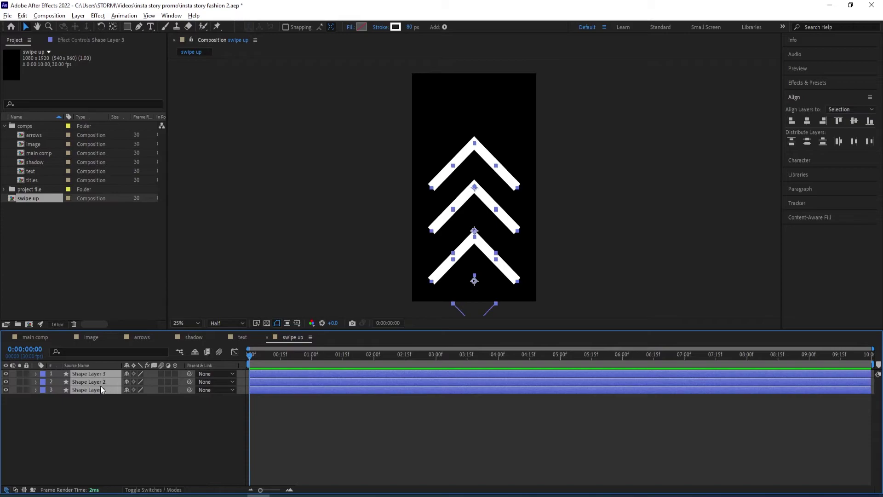
key(s)
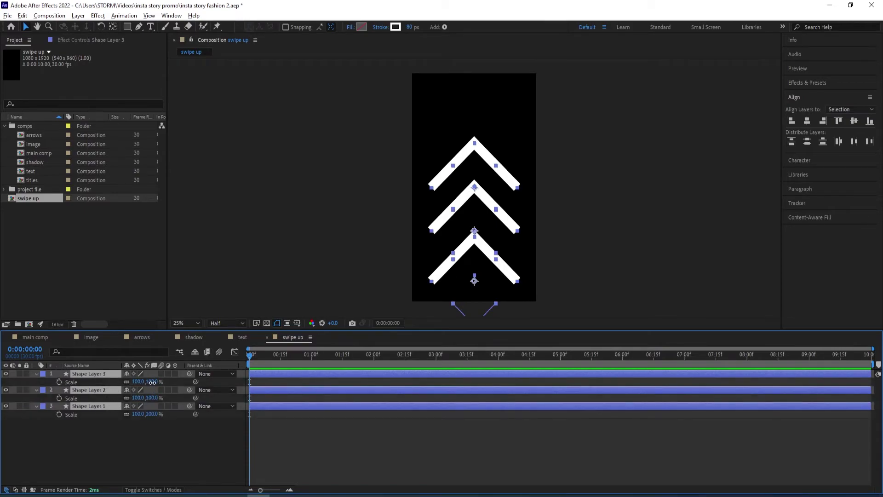
drag(152, 381, 138, 389)
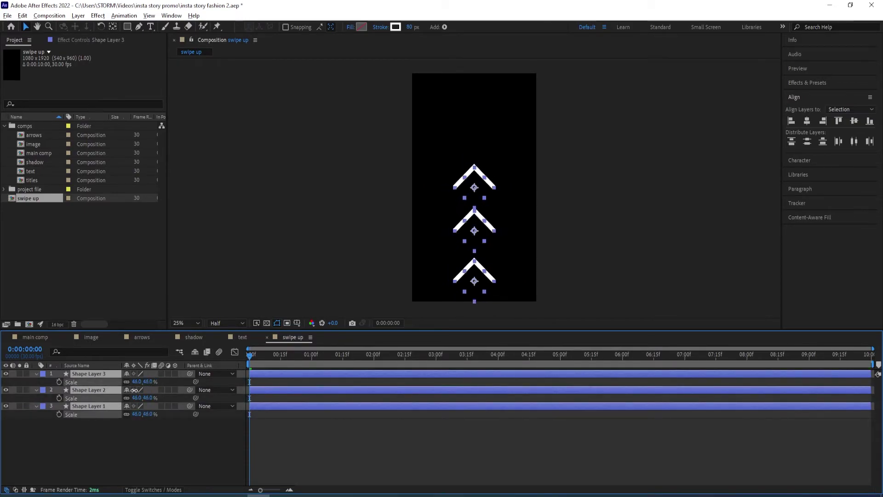
key(ctrl+z)
click(137, 443)
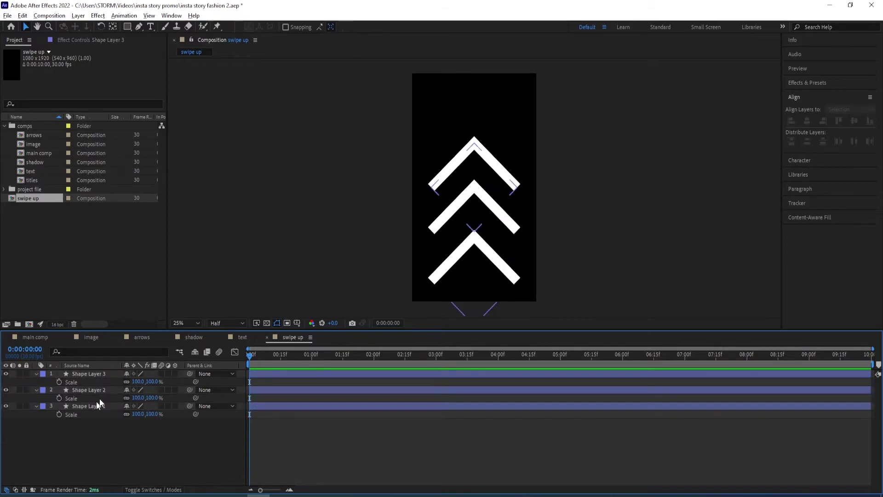
click(36, 374)
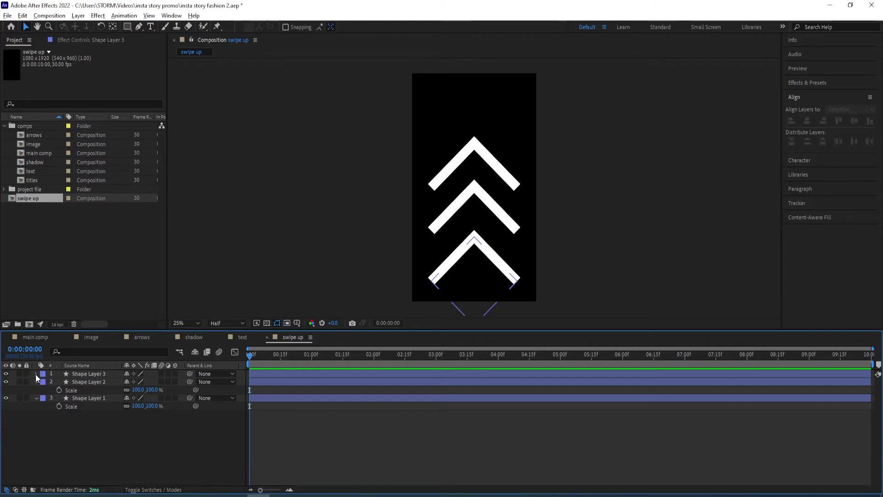
click(36, 381)
click(36, 389)
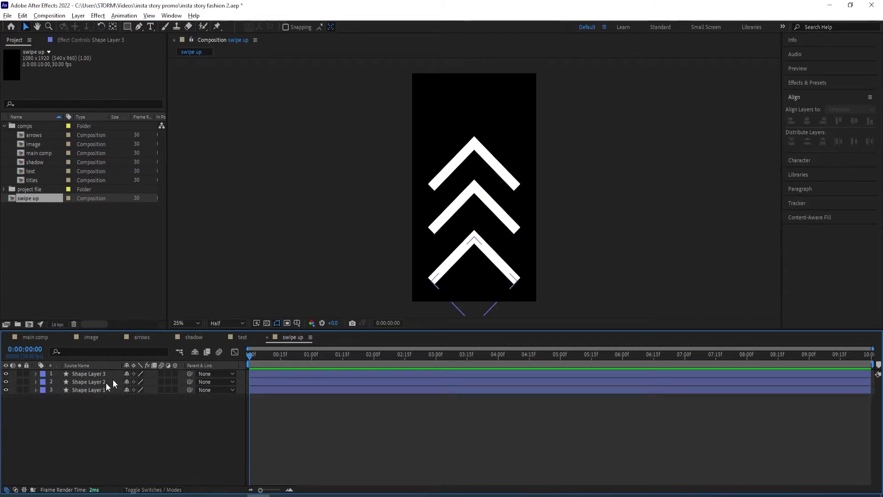
click(112, 411)
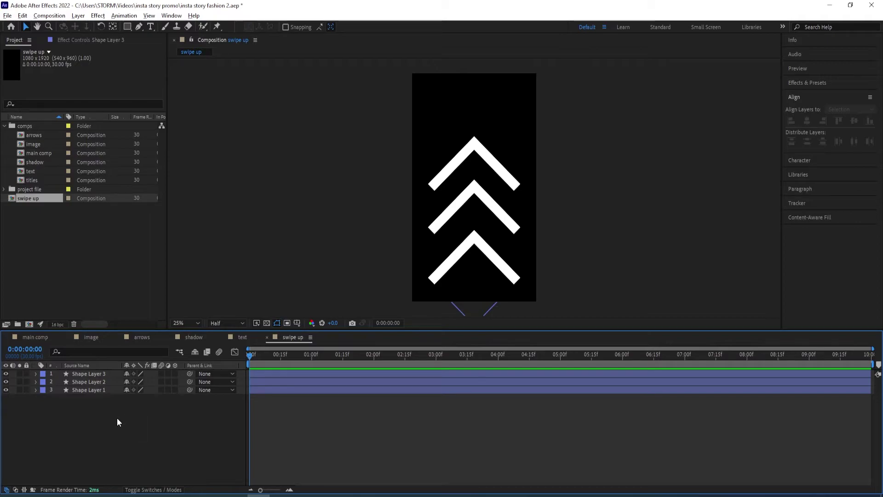
click(92, 391)
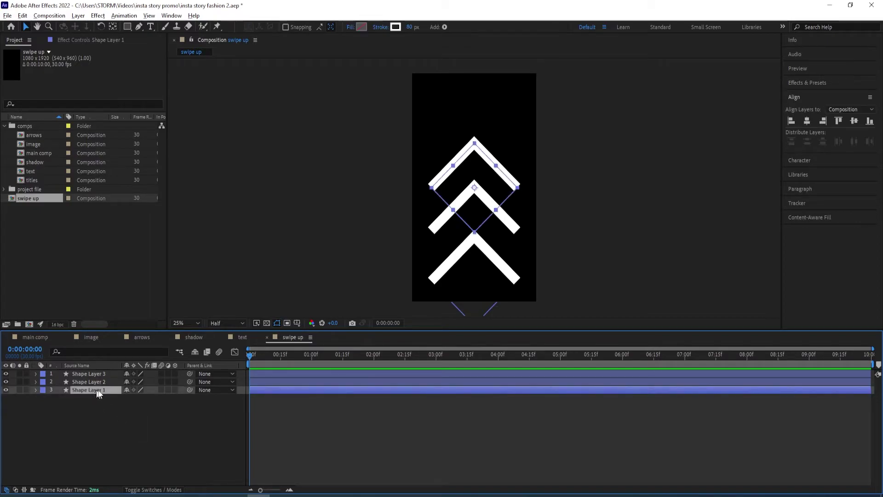
Step: Add a null object to the swipe up comp and centre it in the frame
right_click(123, 425)
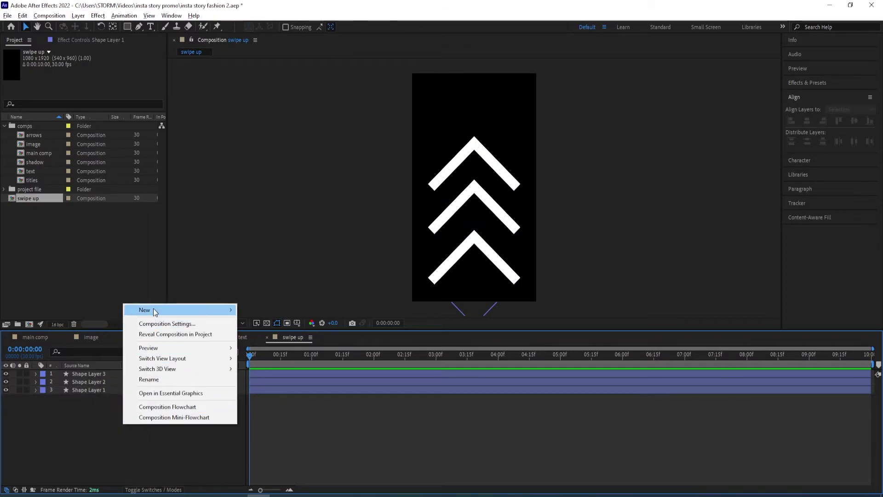
mouse_move(153, 309)
click(266, 366)
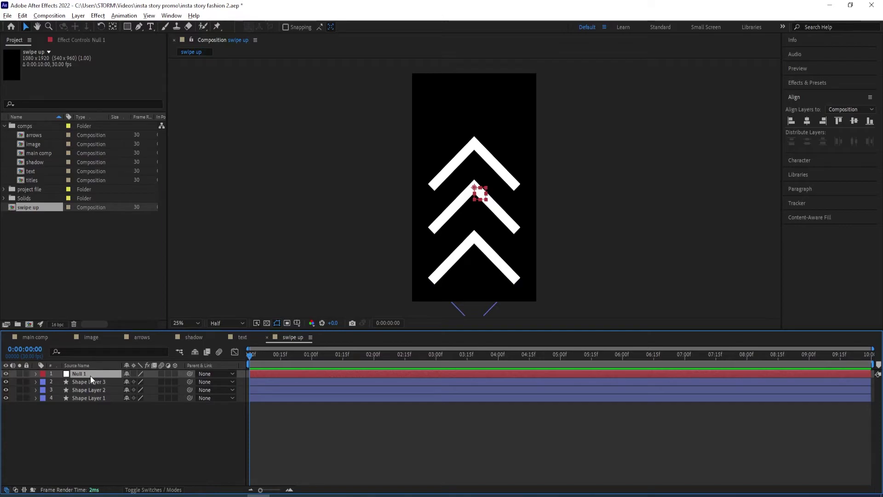
key(ctrl+alt+Home)
key(ctrl+Home)
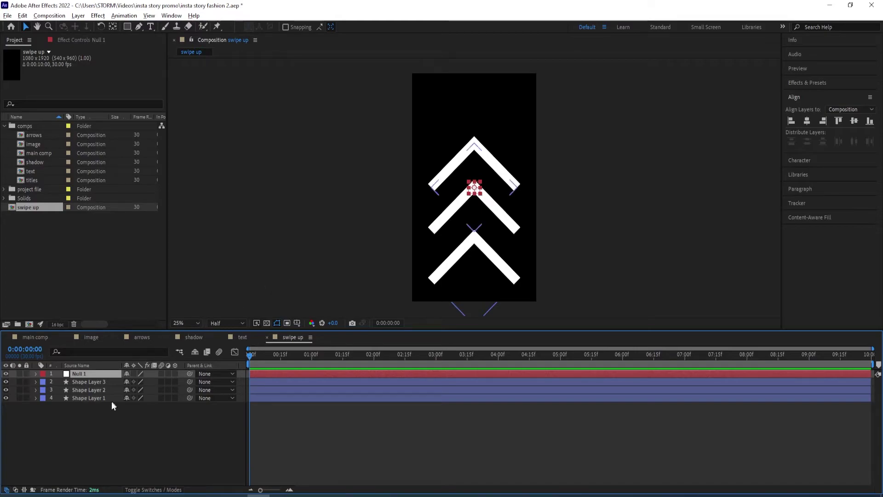
Step: Parent the three chevron shape layers to Null 1 and scale it to 32%
click(95, 399)
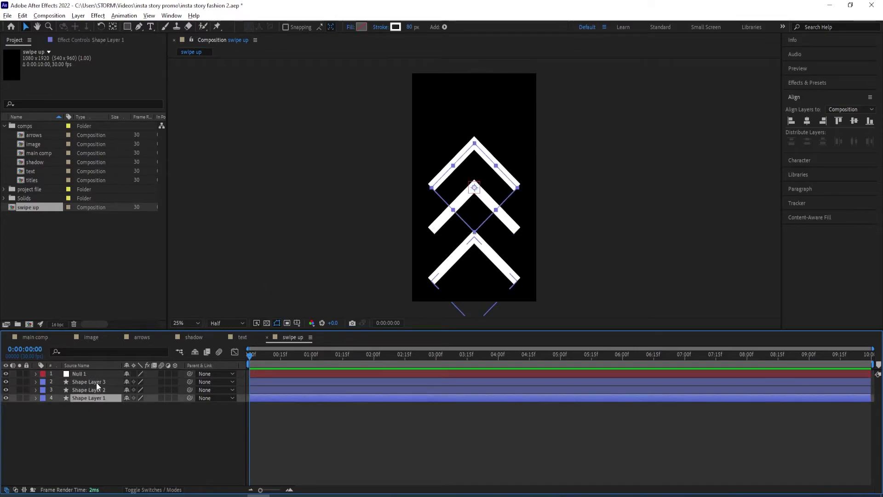
shift+click(96, 382)
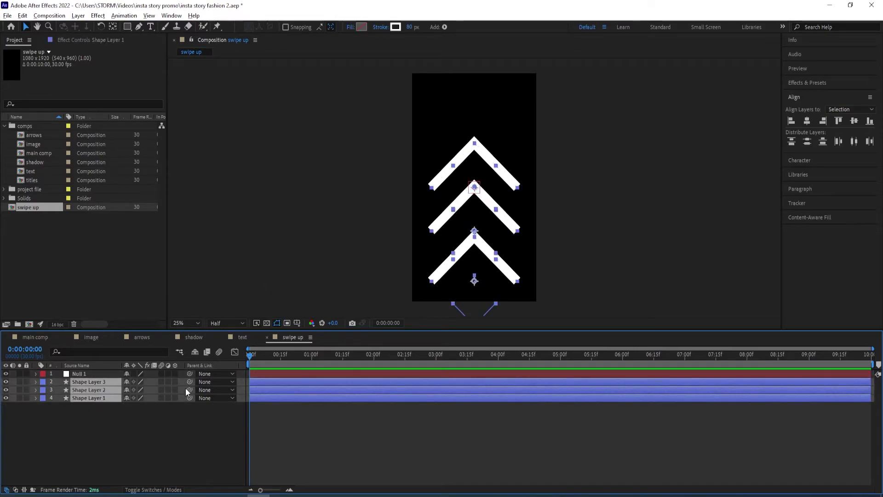
drag(189, 382, 78, 374)
key(s)
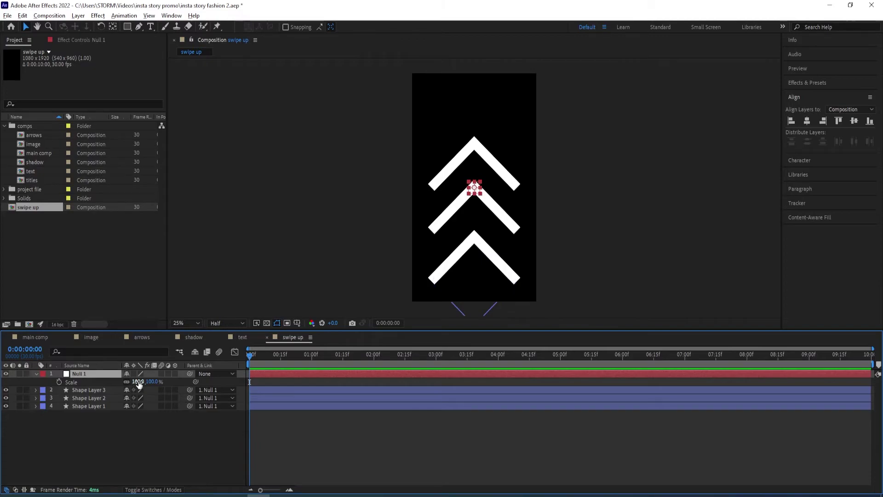
drag(137, 381, 108, 383)
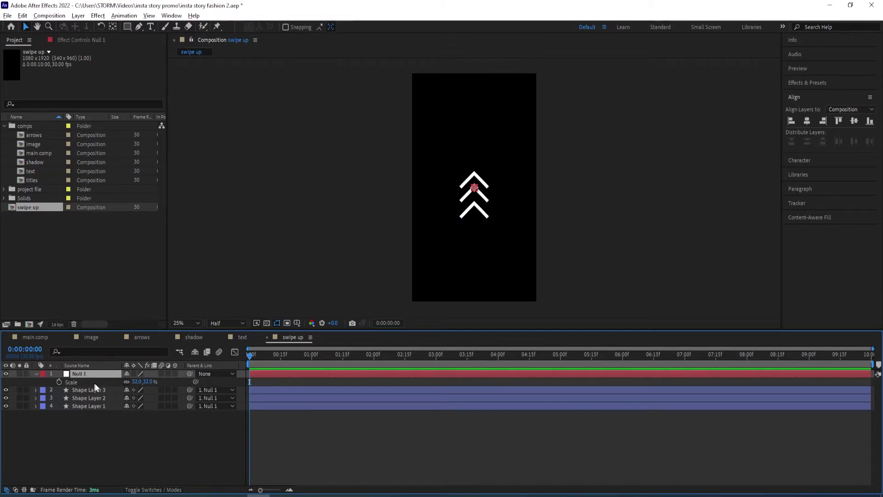
Step: Keyframe Null 1's Position at 0 and 1 seconds, starting the chevrons low near the bottom edge
key(p)
click(59, 382)
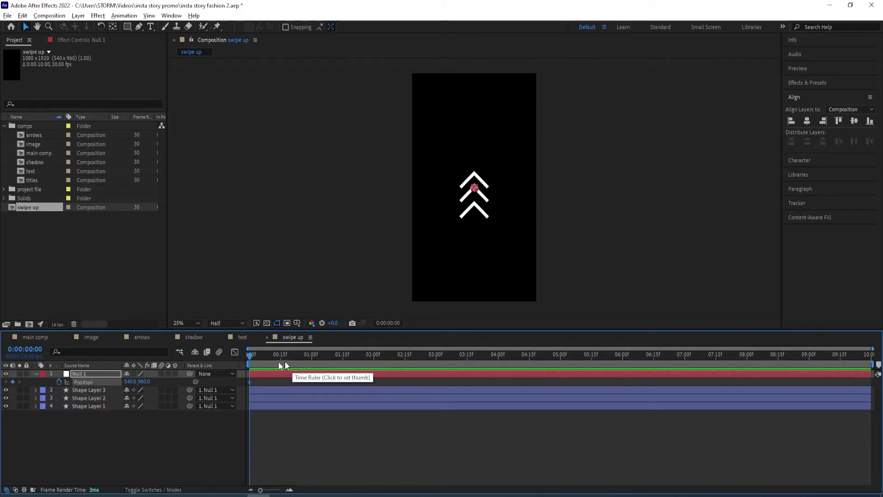
drag(249, 362, 311, 361)
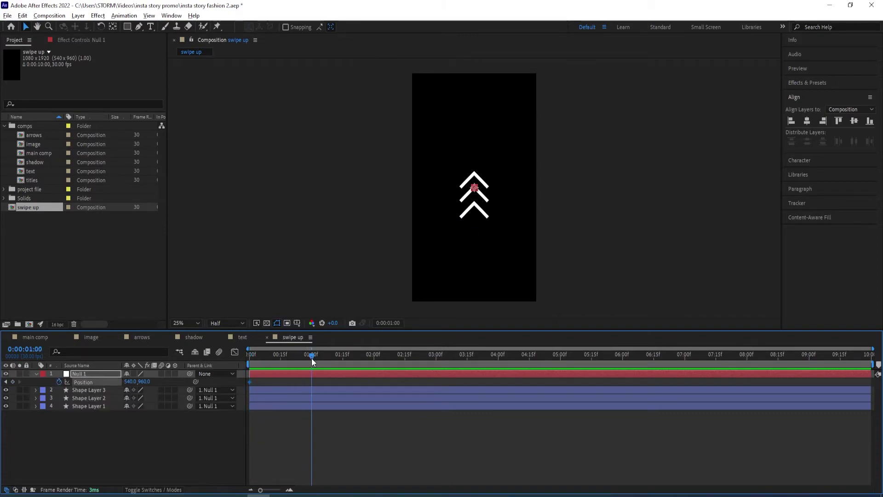
click(13, 381)
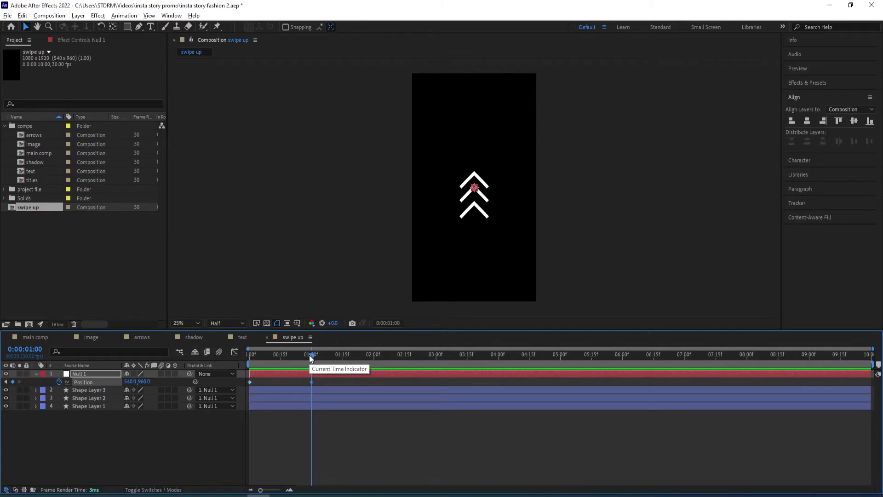
drag(310, 356, 373, 356)
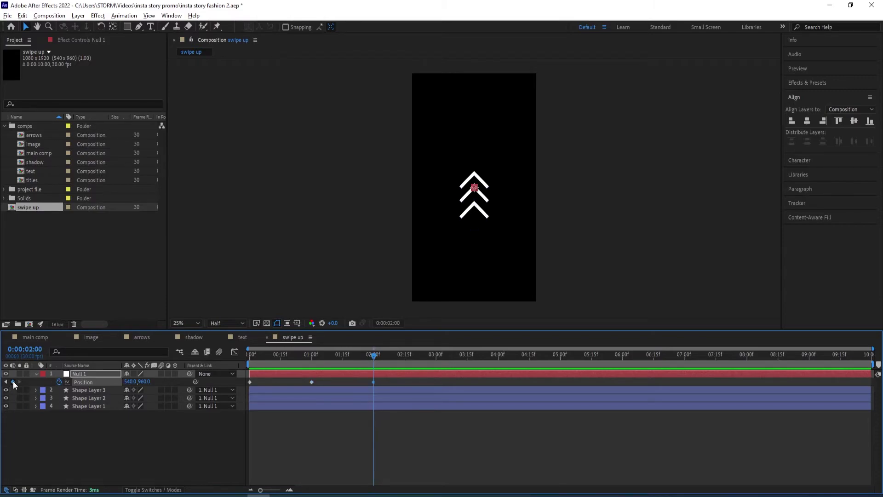
drag(373, 357, 253, 363)
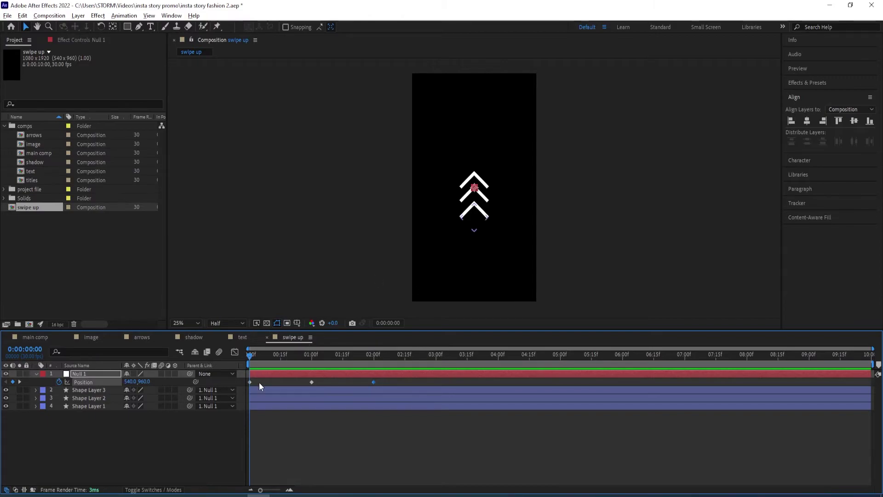
drag(144, 381, 197, 380)
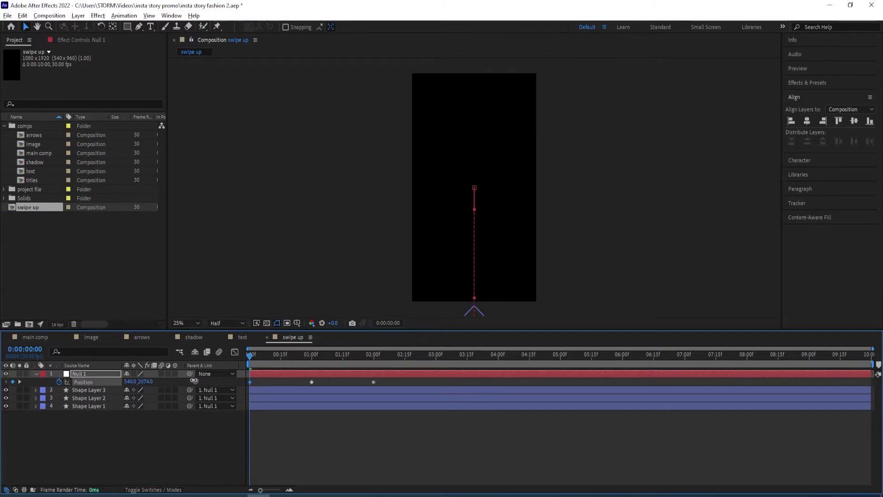
drag(194, 380, 173, 380)
drag(250, 360, 248, 389)
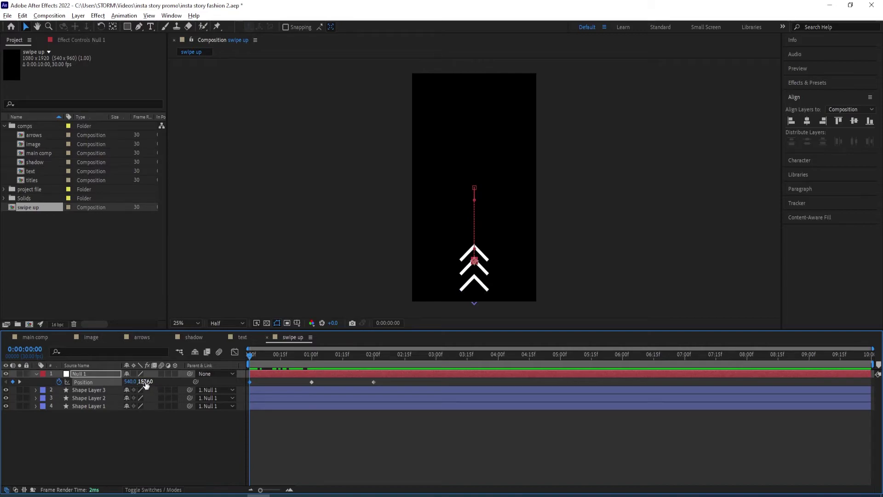
Step: Raise the chevrons to 540,960 at the one-second Position keyframe
click(82, 382)
click(263, 383)
click(242, 381)
drag(252, 355, 320, 364)
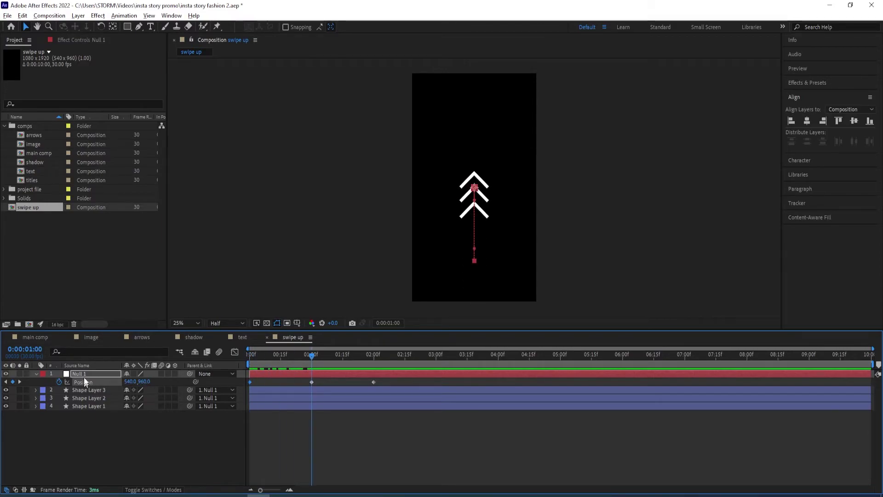
key(ctrl+v)
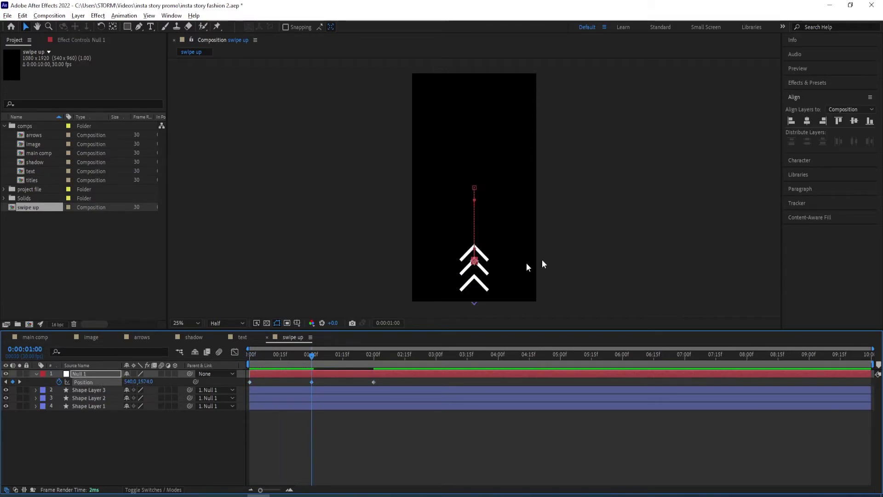
click(481, 254)
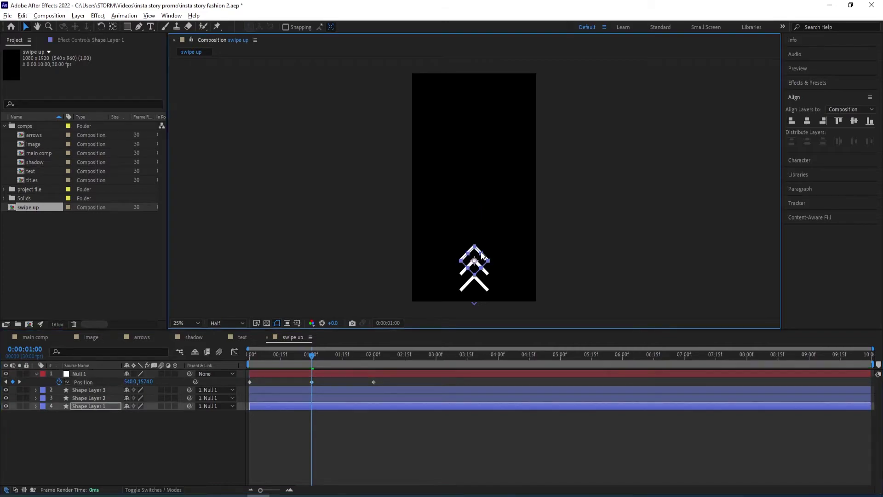
click(98, 372)
drag(140, 381, 137, 382)
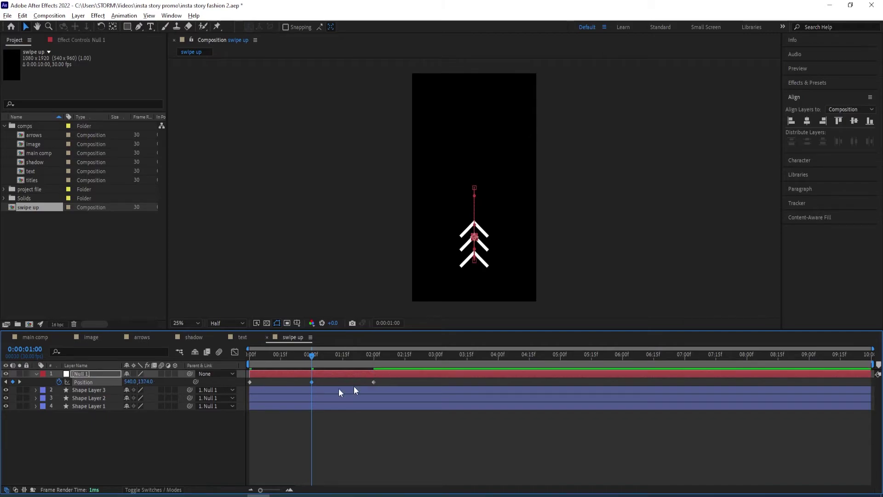
Step: Paste the first Position value (540,1574) at two seconds and Easy Ease all three keyframes
drag(265, 379, 244, 385)
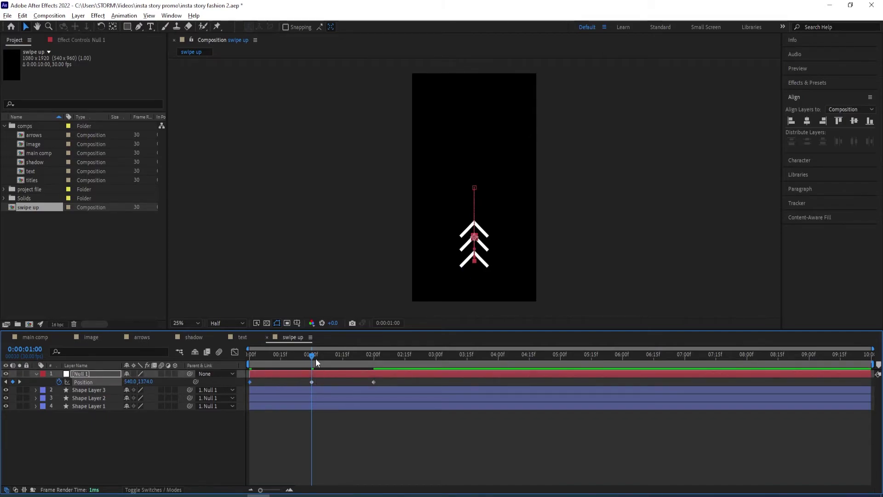
drag(316, 360, 373, 360)
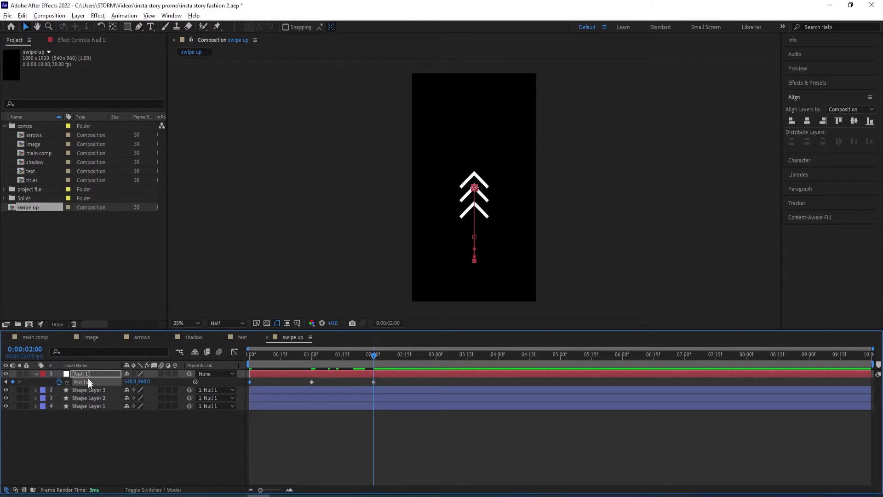
key(ctrl+v)
drag(372, 361, 250, 359)
key(space)
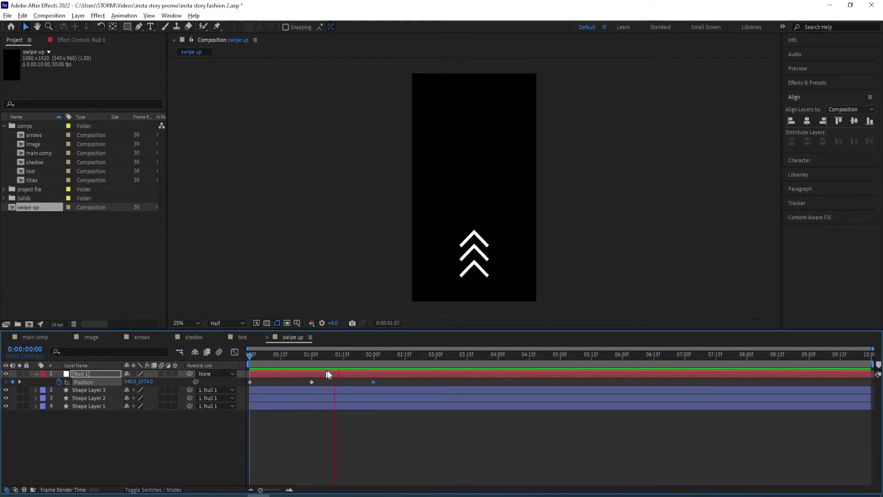
drag(392, 378, 242, 387)
key(F9)
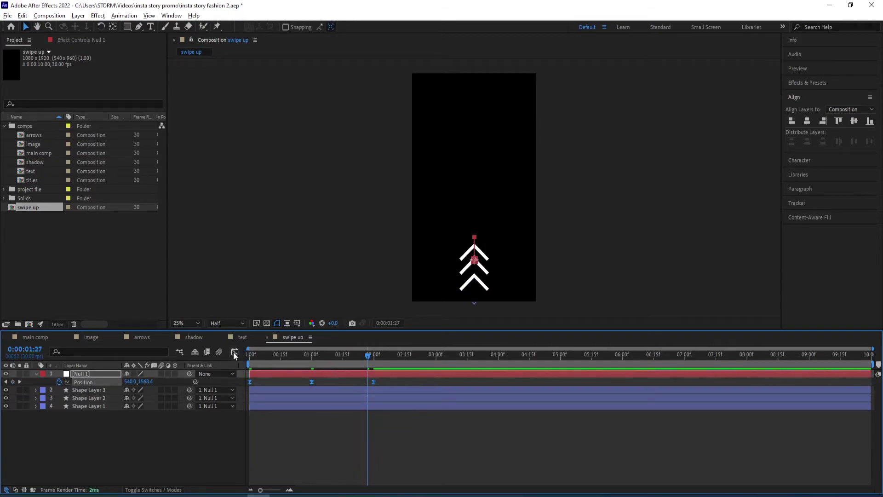
Step: Pull Null 1's Position speed-graph influence handles out to about 99%
click(234, 352)
drag(412, 430, 280, 465)
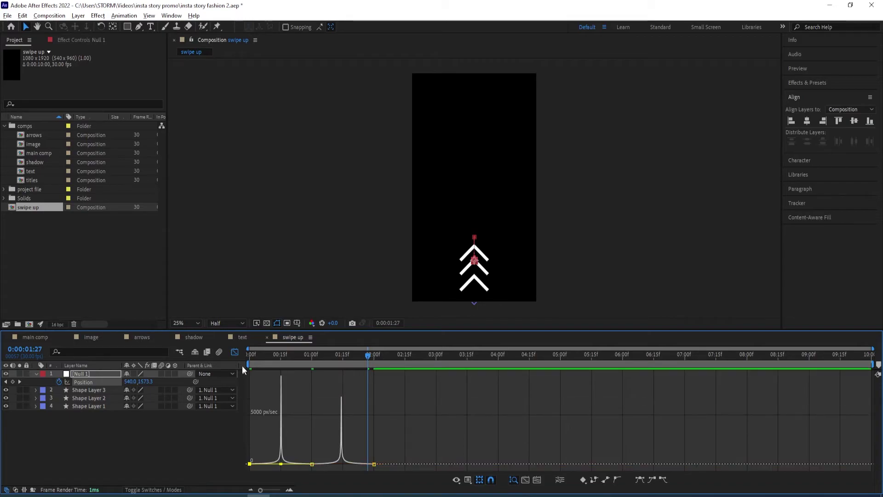
key(shift+F3)
Step: Preview the sharper chevron motion from the start, checking around 1:22
drag(369, 355, 250, 355)
key(space)
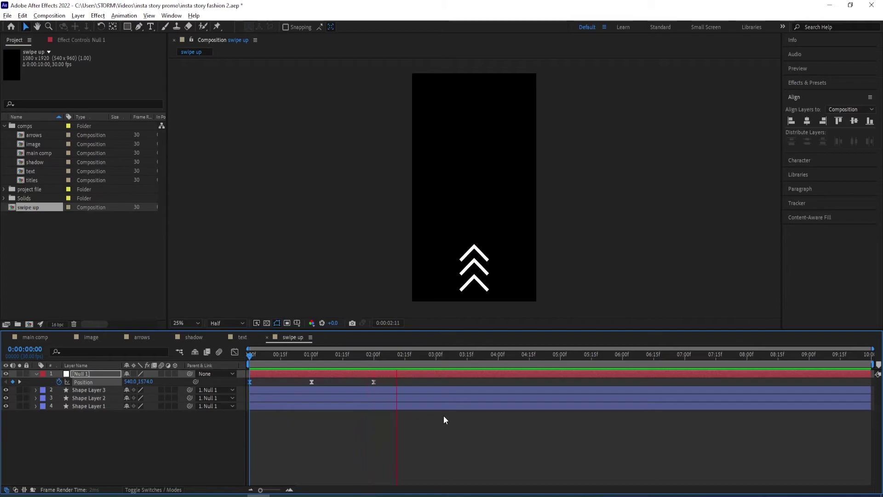
drag(428, 355, 212, 366)
key(space)
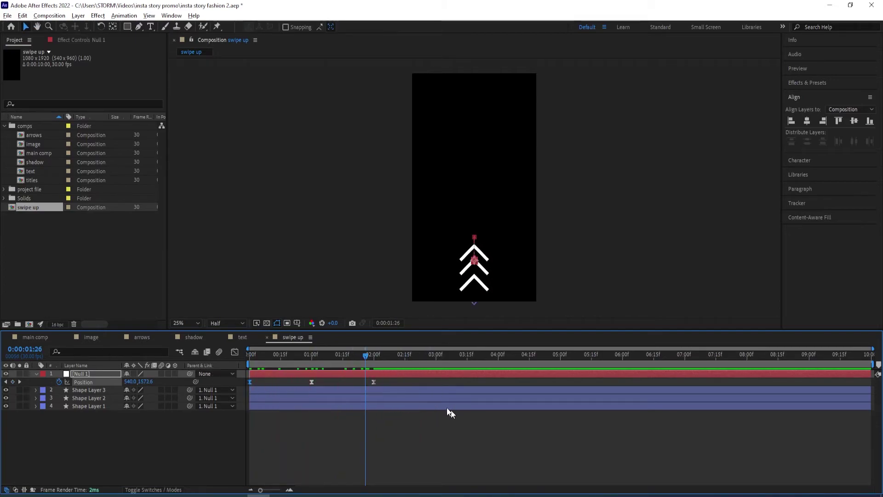
drag(365, 352, 344, 374)
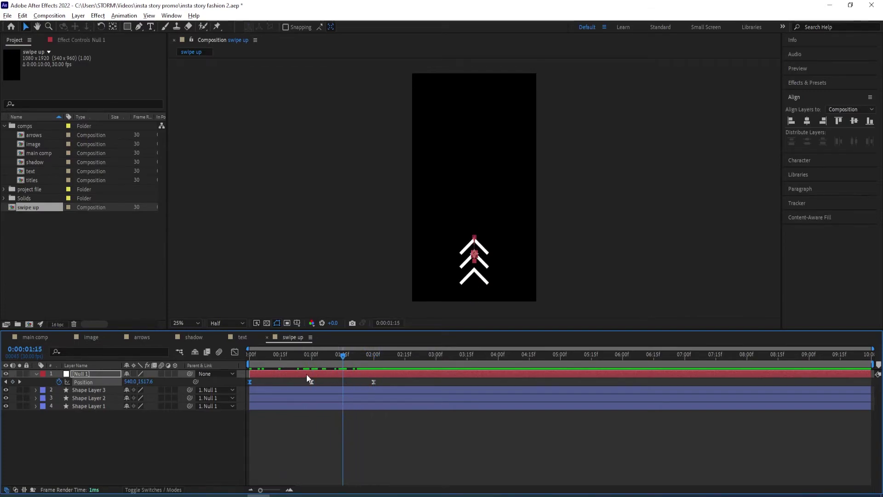
Step: Undo the swipe up layer mistakenly added to titles and drop swipe up into the text comp above titles
click(242, 338)
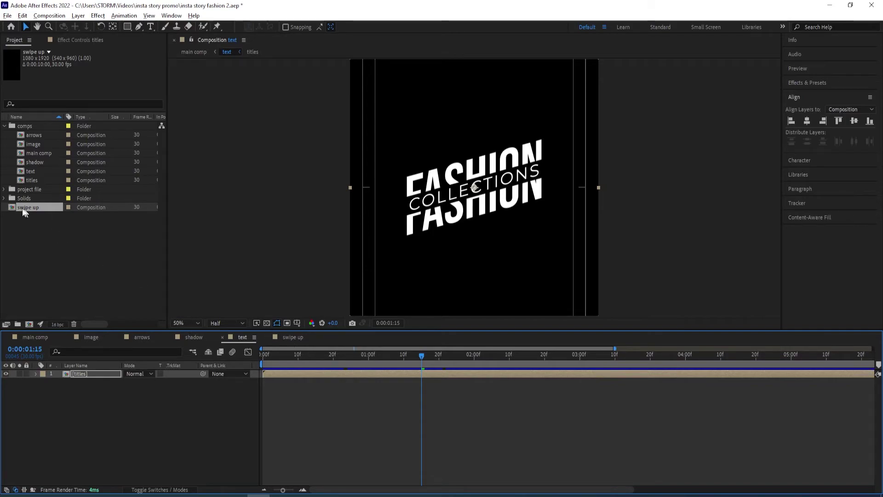
drag(24, 212, 32, 177)
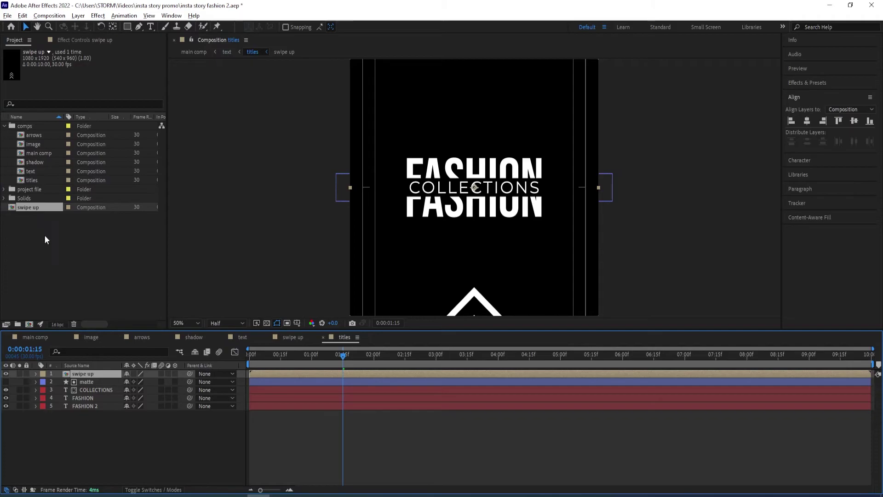
key(ctrl+z)
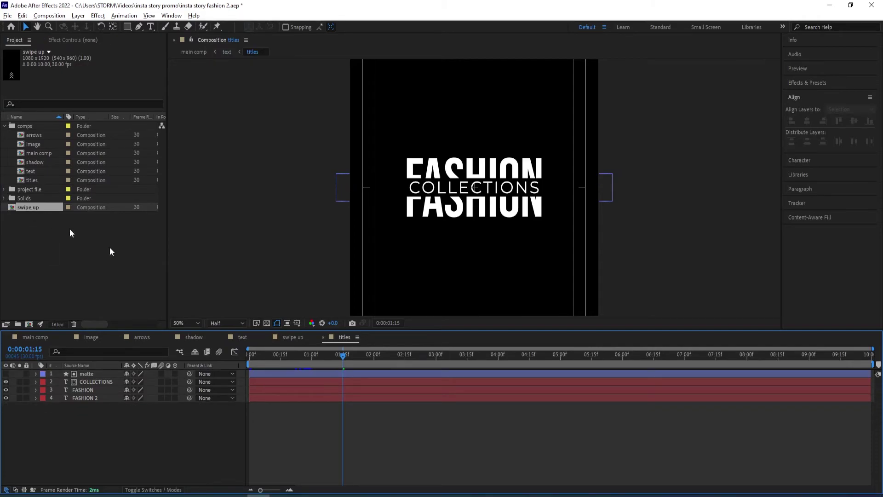
click(243, 339)
drag(27, 206, 85, 371)
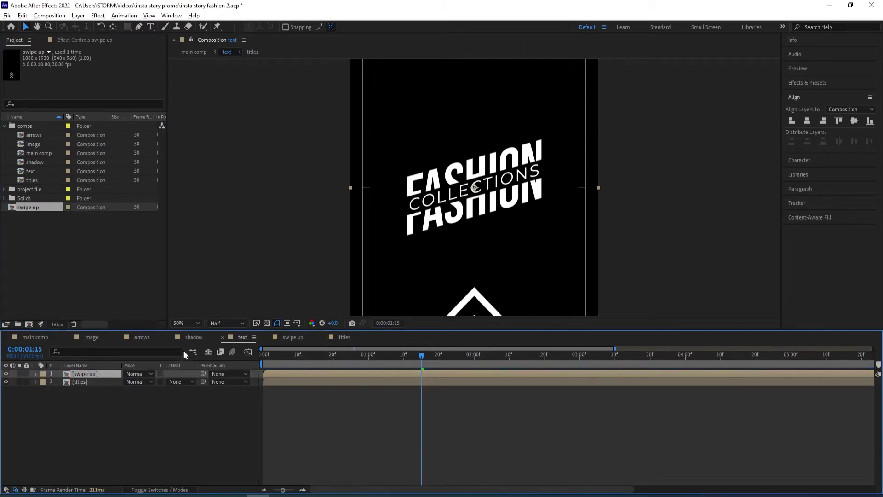
key(comma)
key(comma)
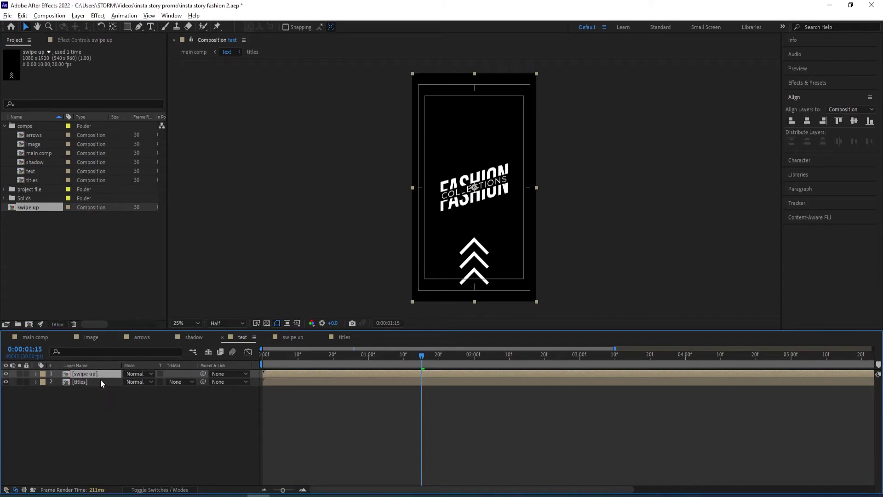
Step: Scale the swipe up layer to 52% and set its Position to 540,1326
key(s)
drag(144, 382, 130, 382)
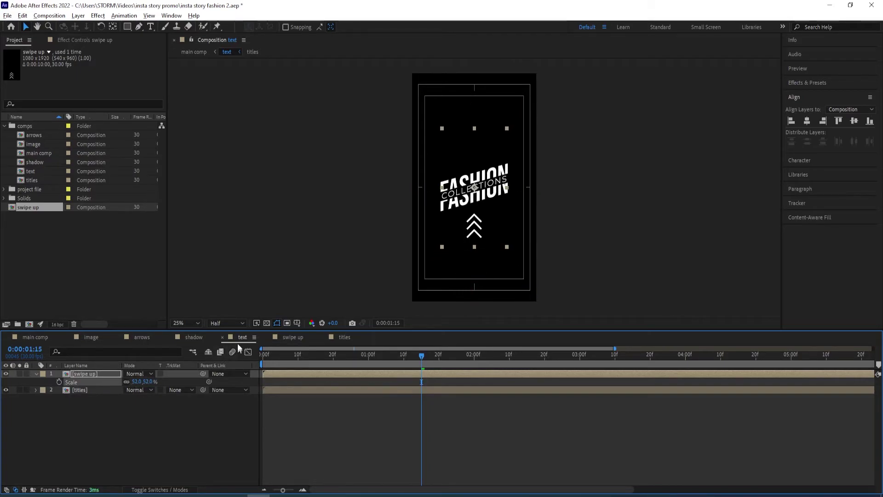
key(p)
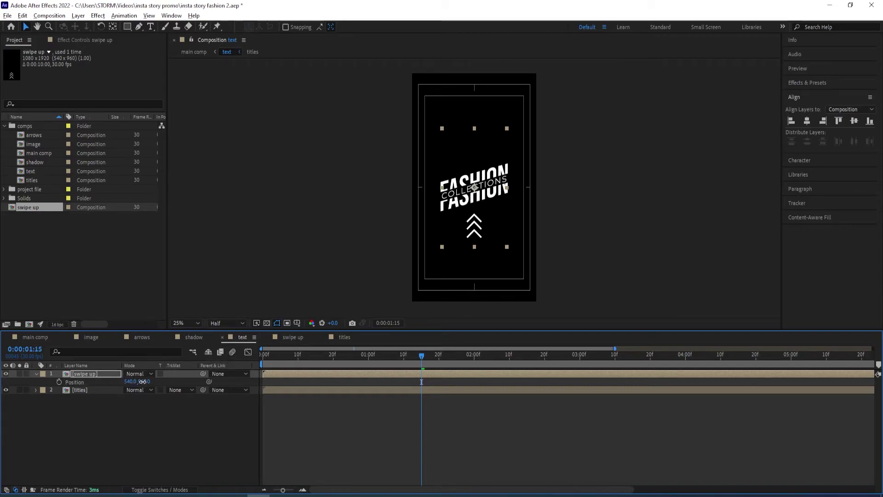
drag(143, 381, 164, 381)
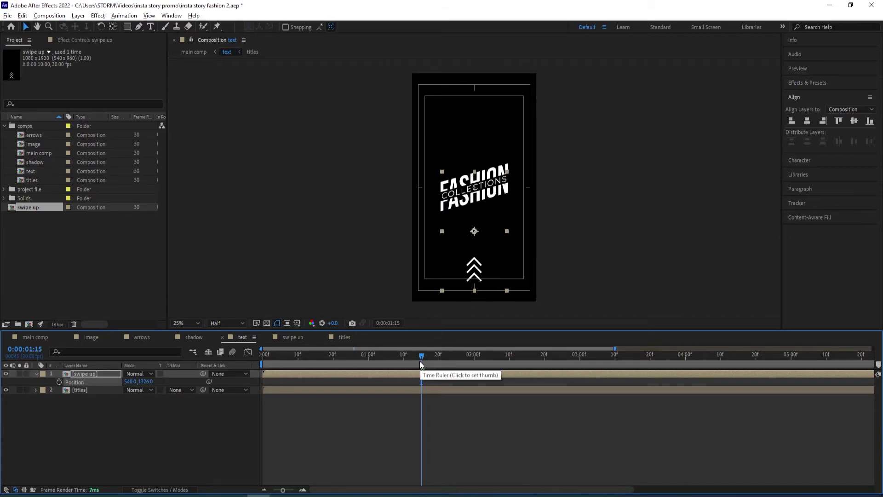
key(Home)
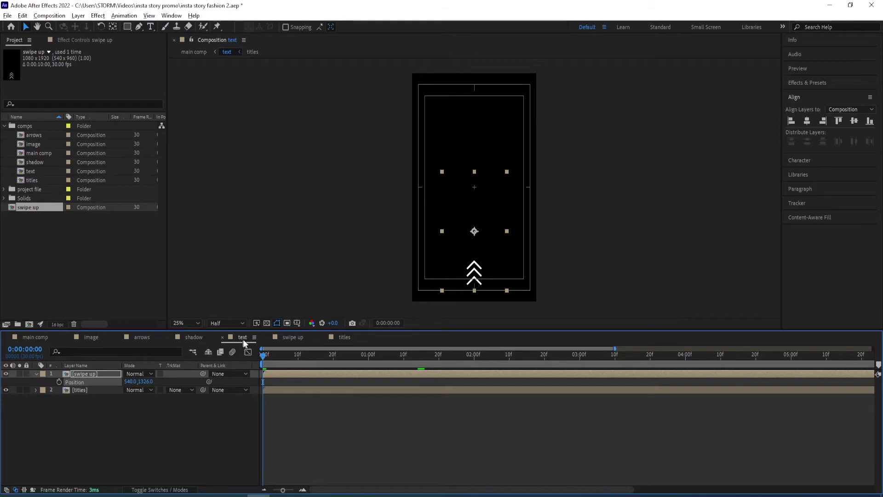
Step: Keyframe the swipe up Position from 540,1733 at 0:00 to 540,1326 near 1:00, then preview
drag(138, 382, 166, 380)
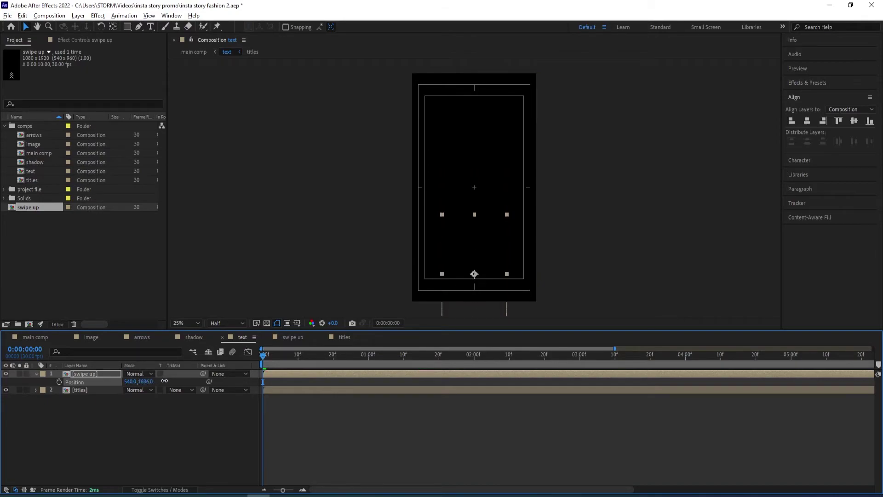
drag(276, 354, 320, 354)
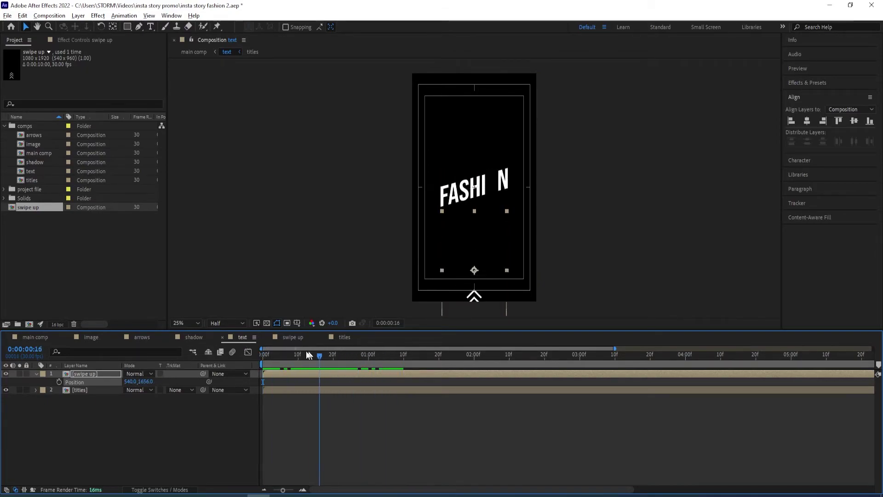
key(Home)
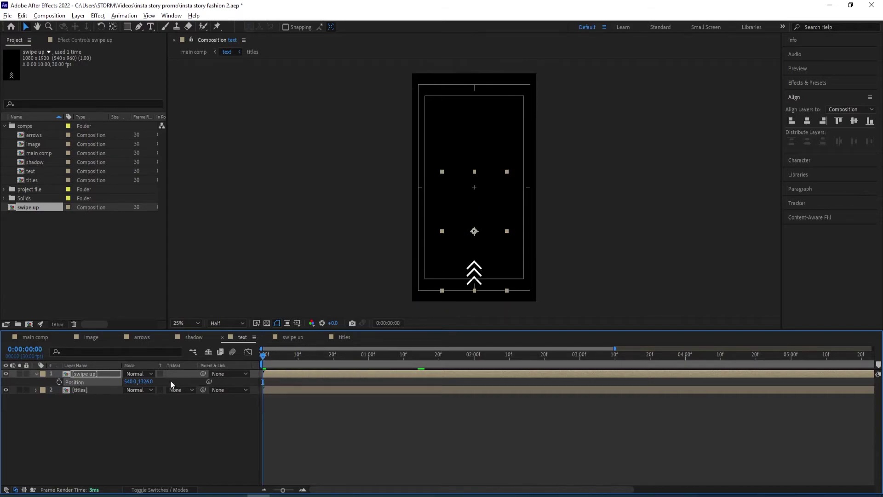
click(59, 383)
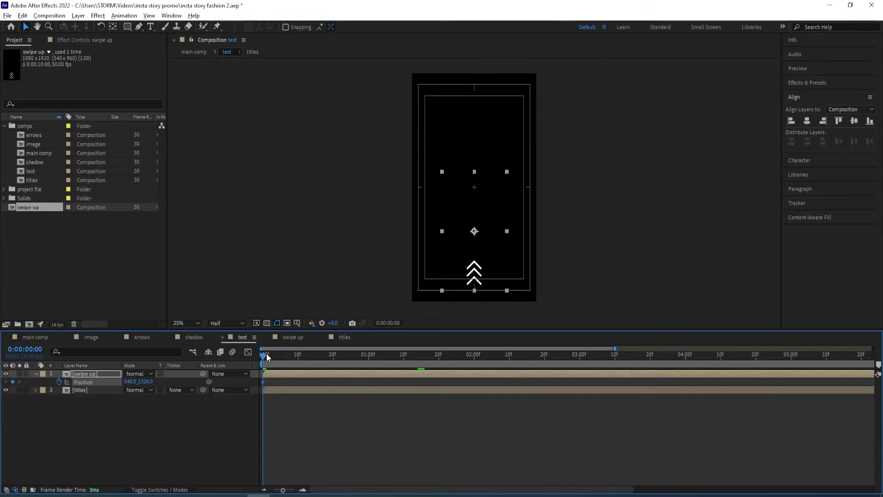
drag(264, 356, 370, 360)
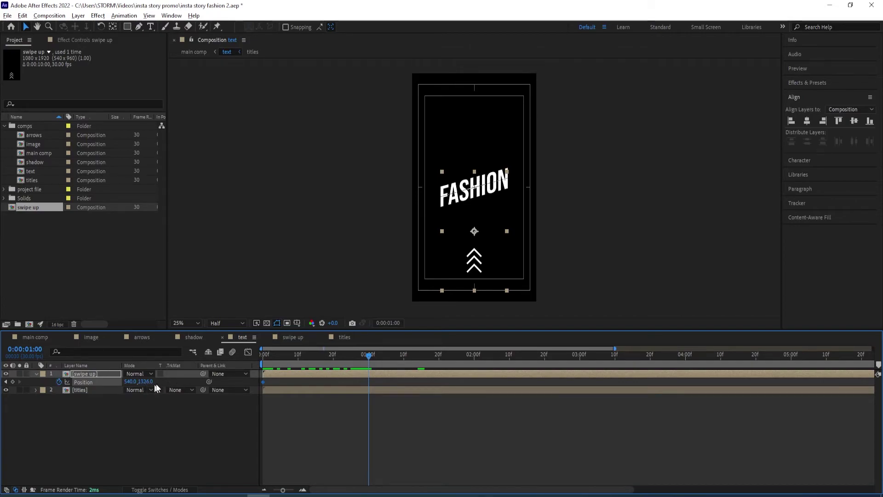
drag(352, 354, 250, 372)
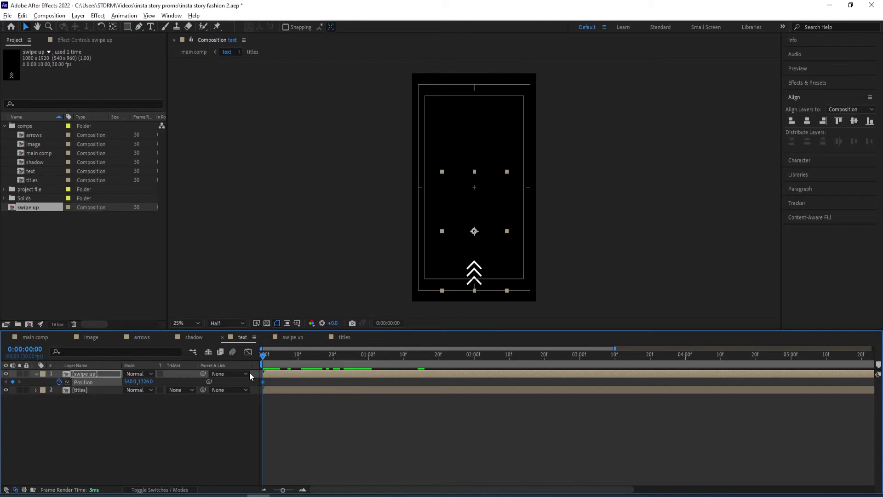
drag(147, 385, 168, 383)
drag(274, 368, 365, 363)
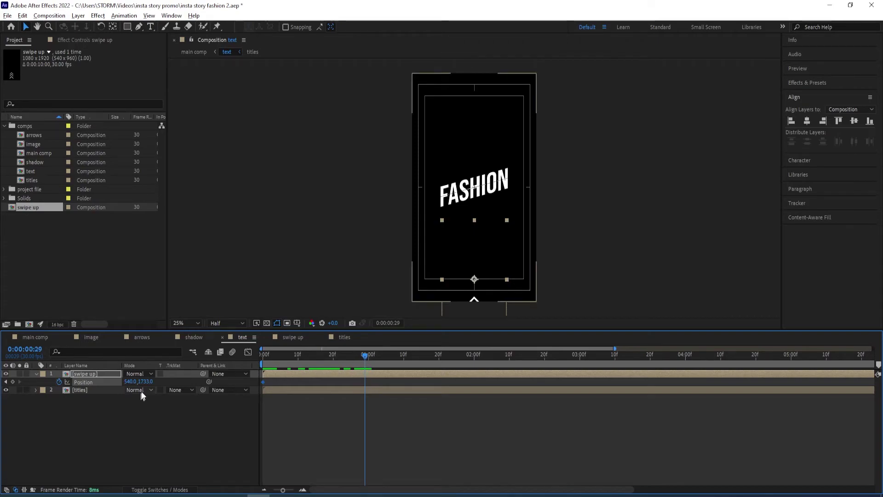
drag(146, 383, 218, 371)
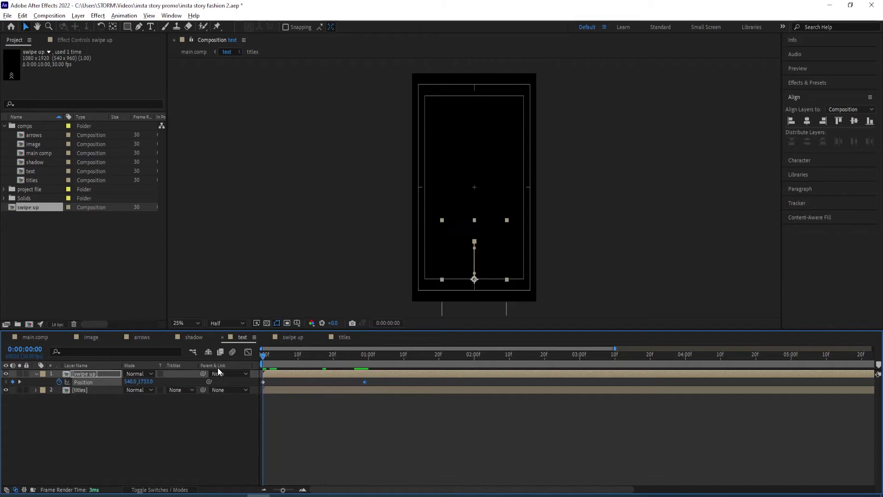
key(space)
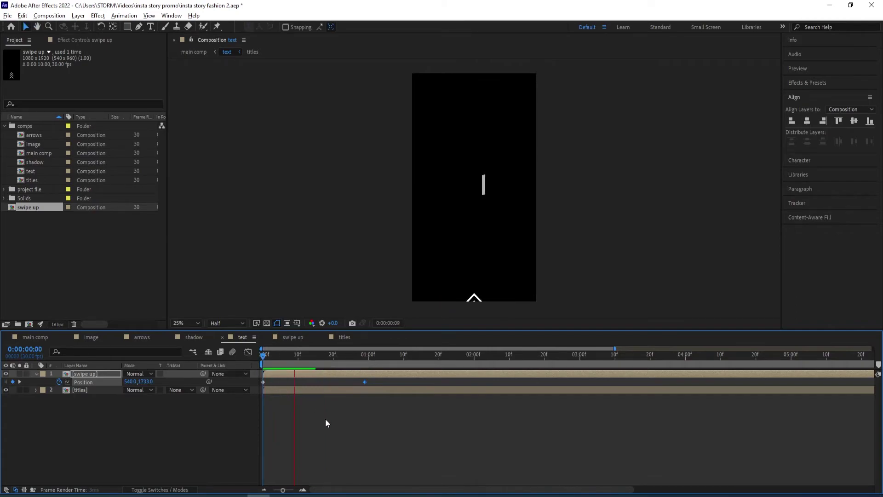
key(space)
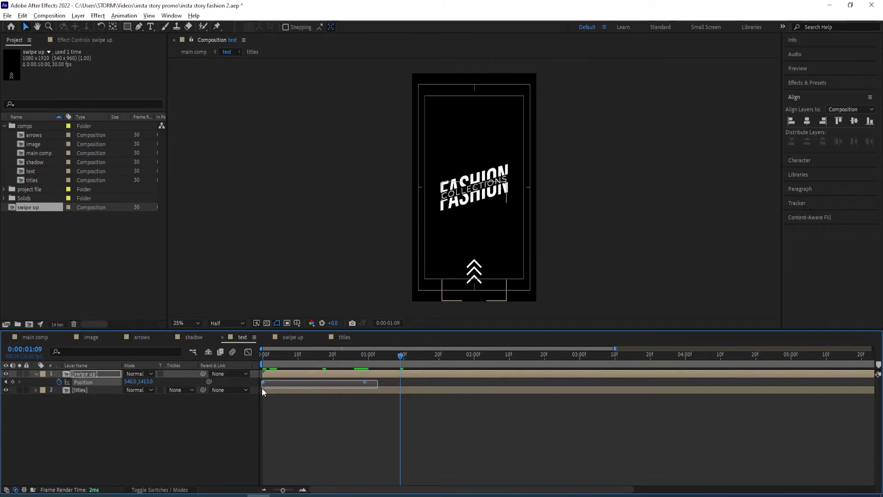
click(247, 353)
drag(347, 470, 259, 466)
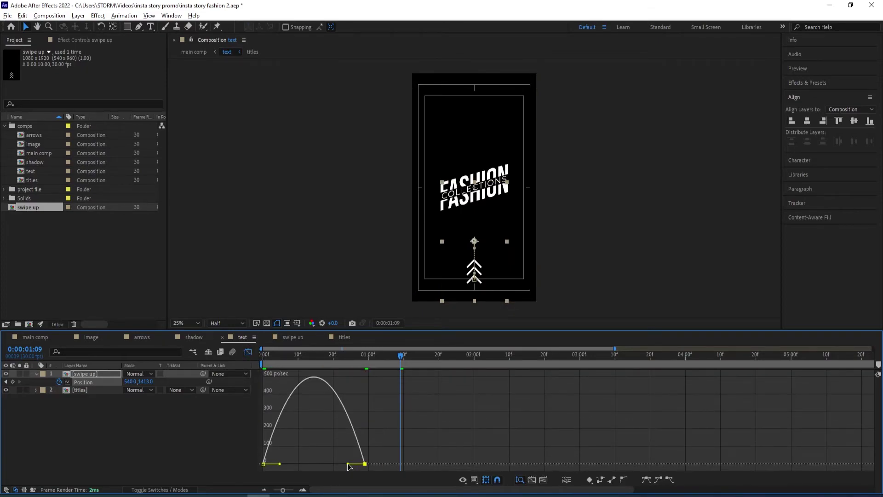
drag(349, 463, 305, 466)
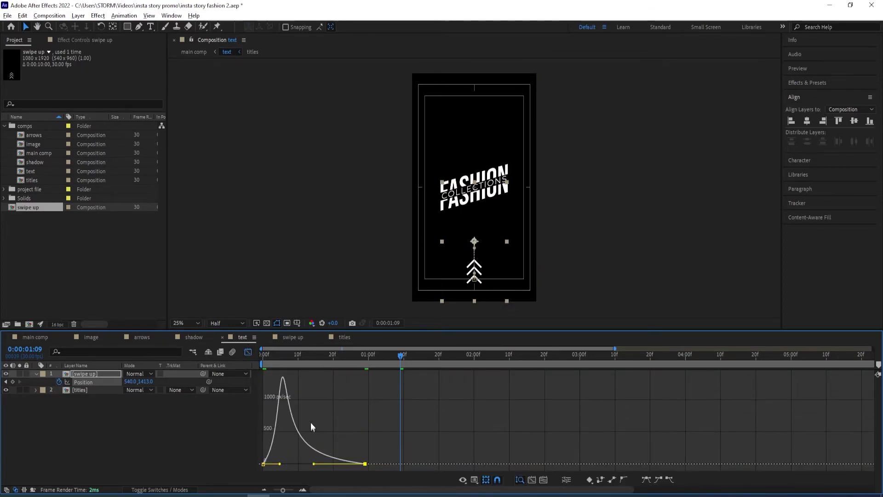
click(247, 353)
key(Home)
click(360, 427)
key(space)
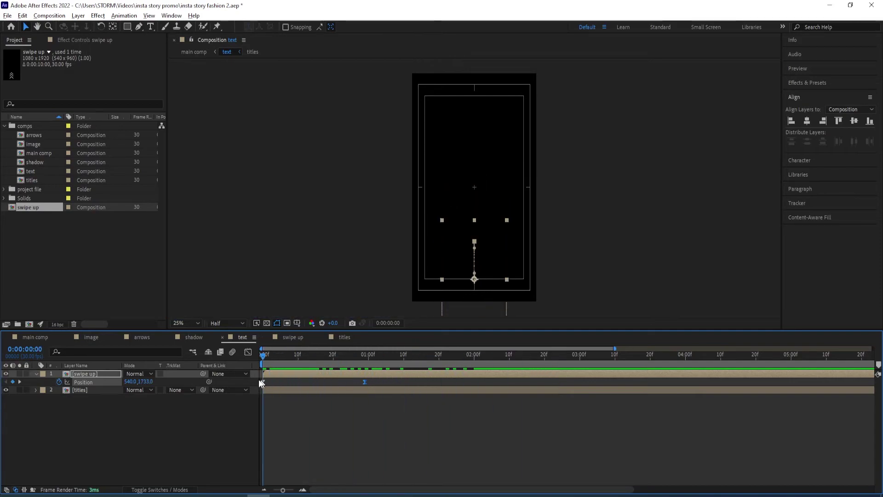
key(space)
key(space)
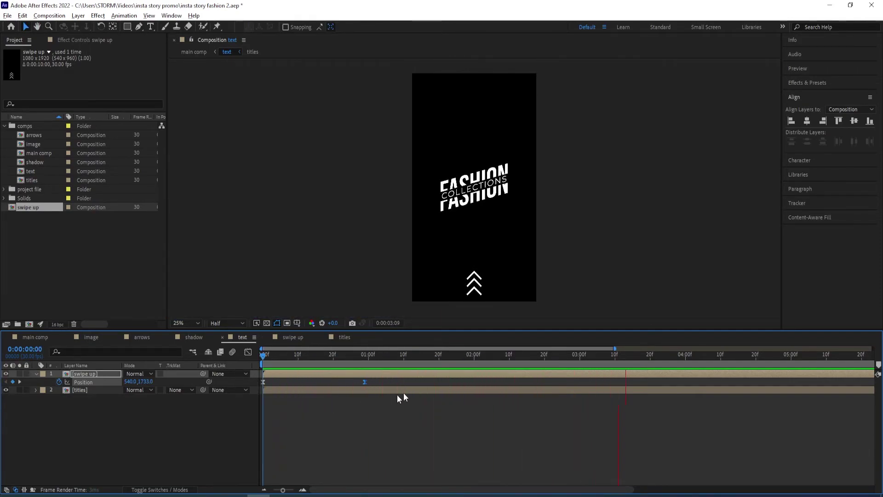
key(space)
drag(657, 362, 256, 393)
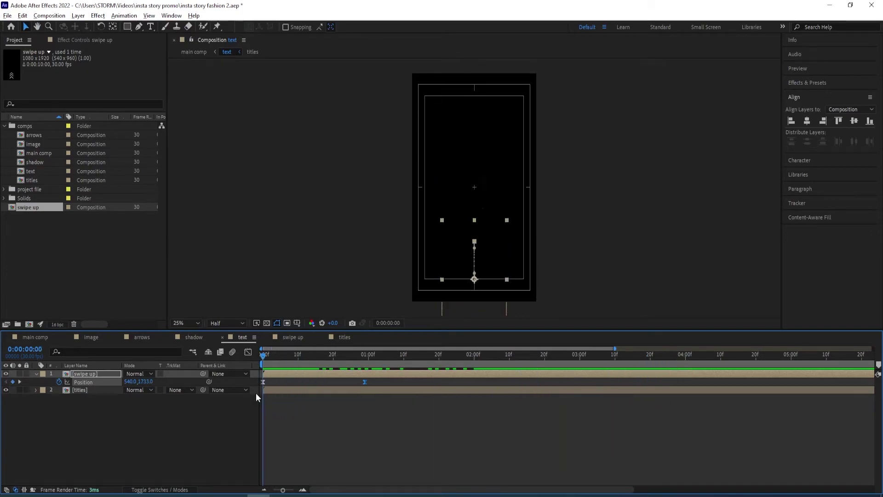
key(space)
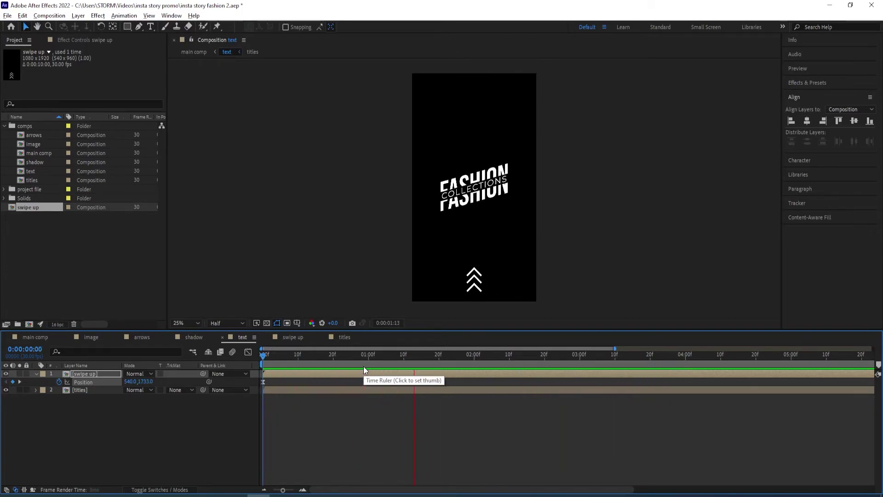
key(space)
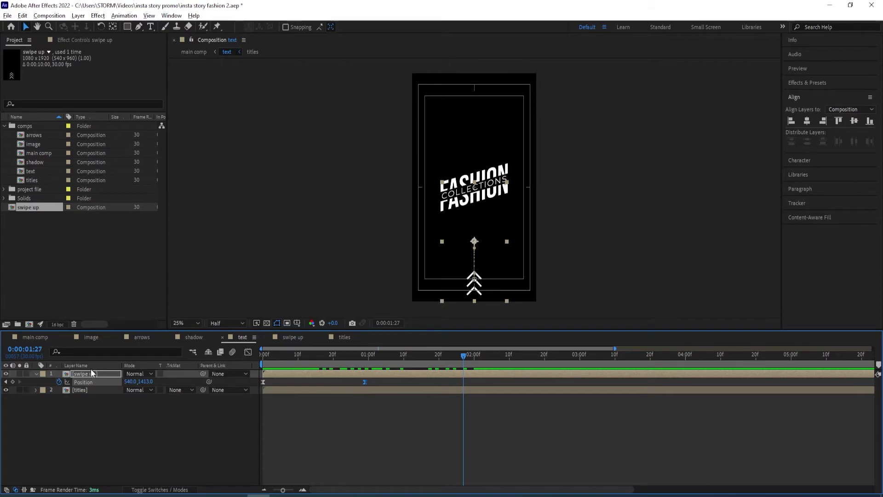
Step: In the swipe up comp, enable an expression on Null 1's Position
click(295, 336)
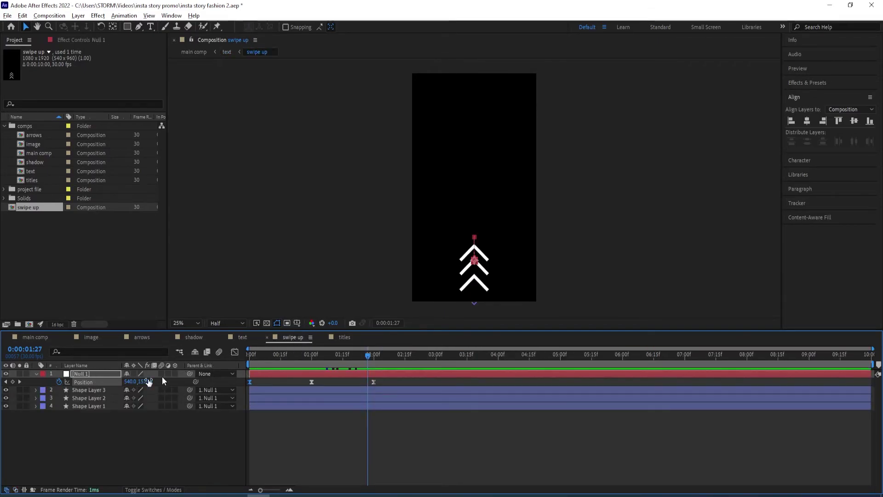
click(101, 426)
click(373, 382)
click(84, 381)
alt+click(59, 382)
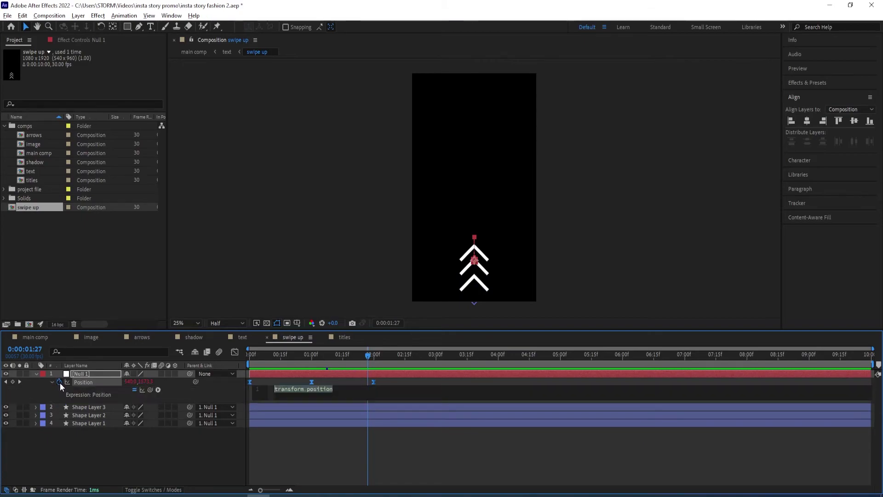
Step: Write loopOut('pingpong') as the Position expression
text(loop)
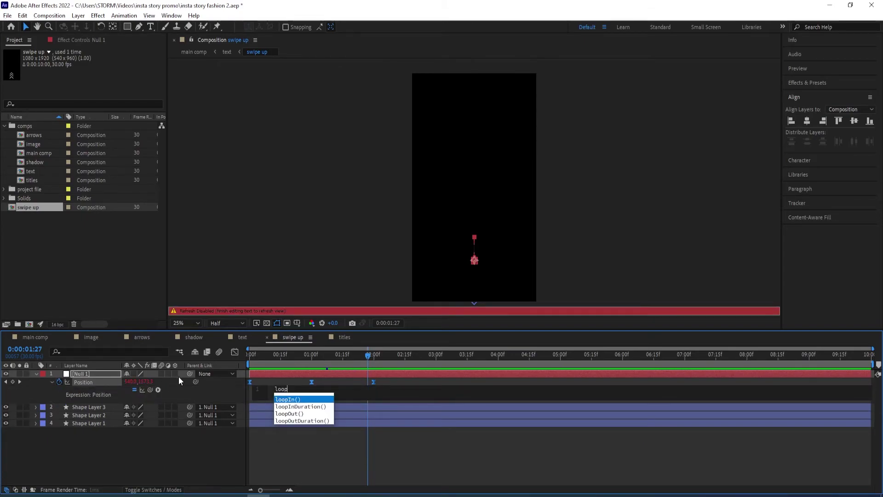
click(302, 414)
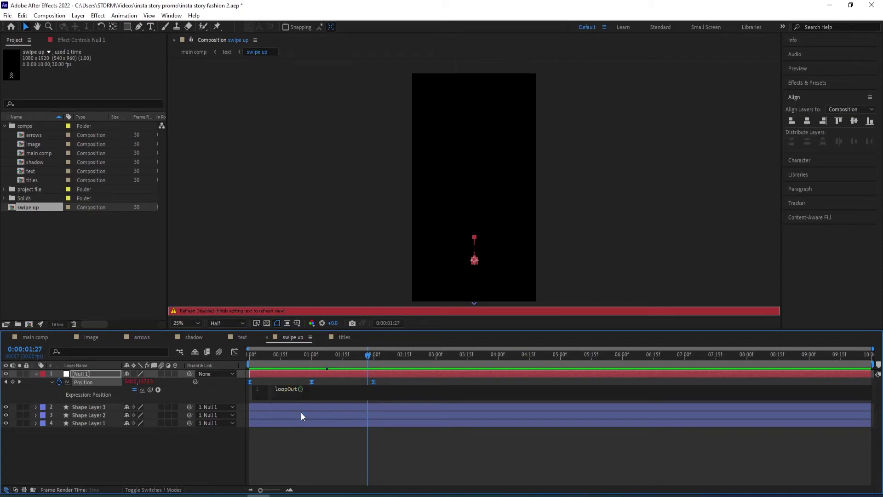
click(300, 384)
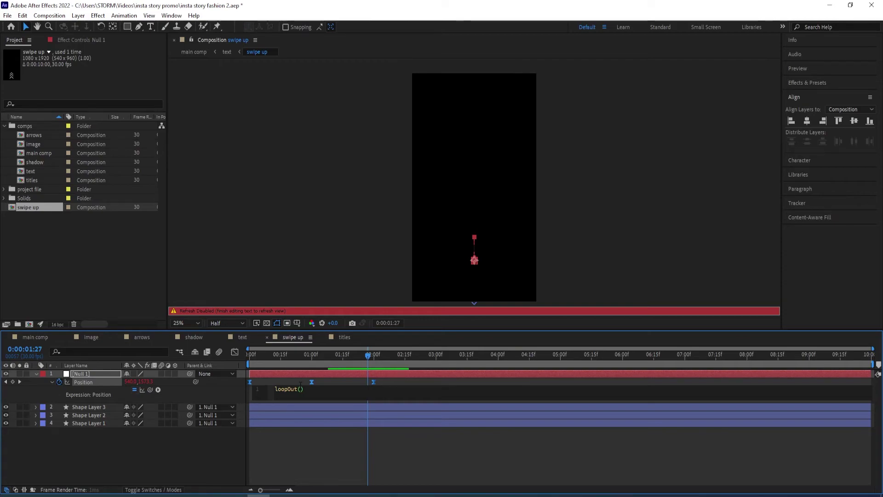
text(ping)
key(BackSpace)
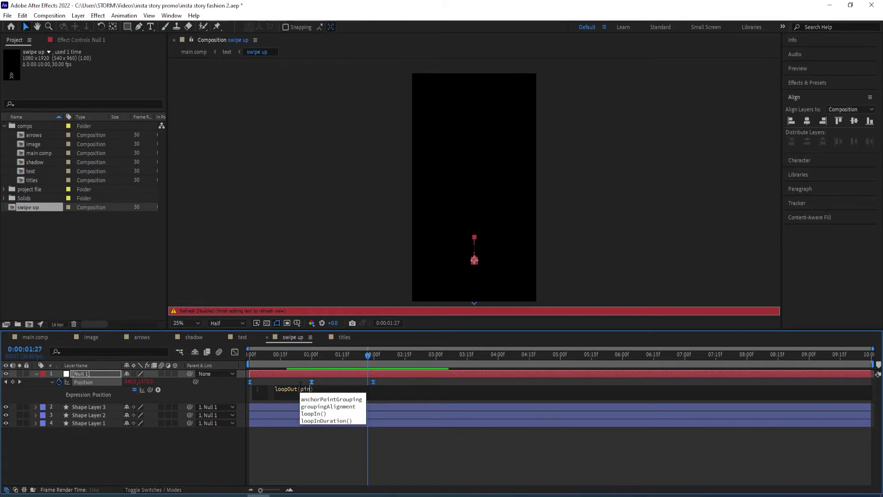
key(BackSpace)
key(BackSpace)
key(BackSpace)
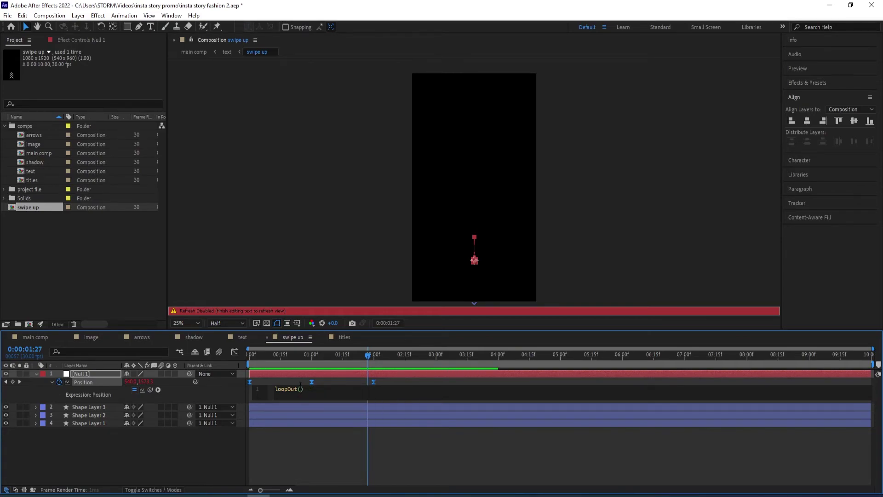
text('ping)
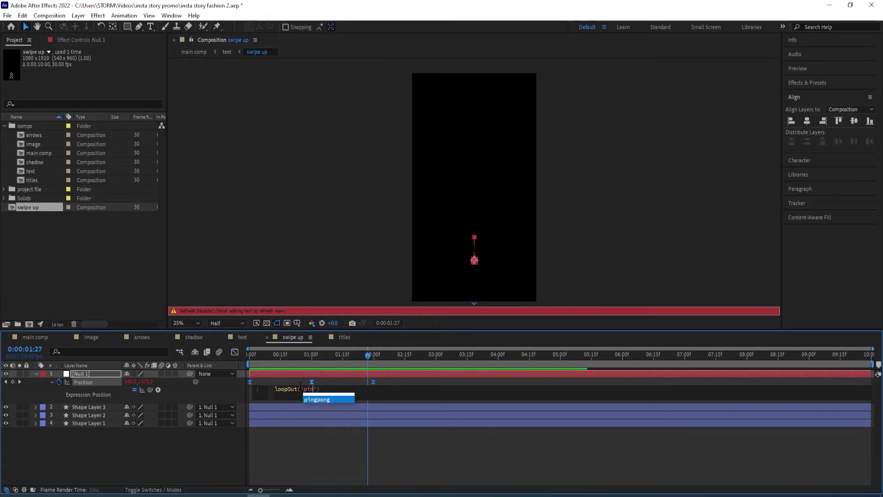
click(318, 399)
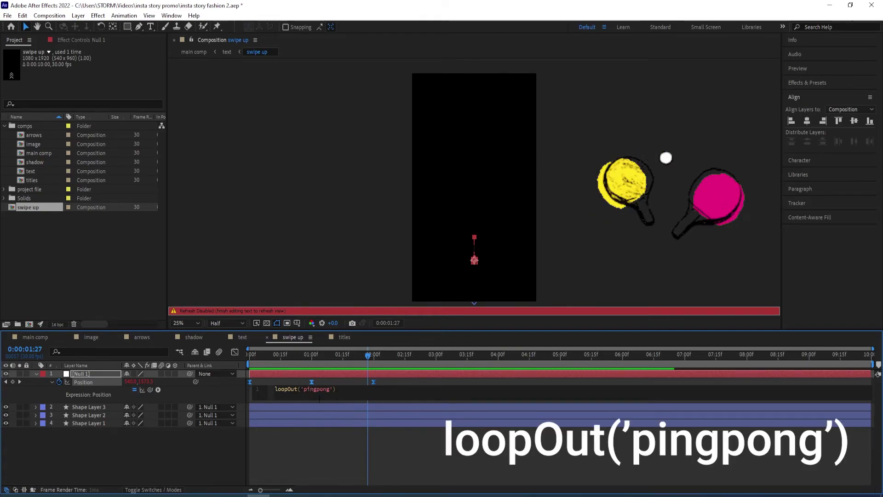
click(399, 381)
Step: Preview the endlessly bobbing chevrons, then return to the text comp
click(251, 368)
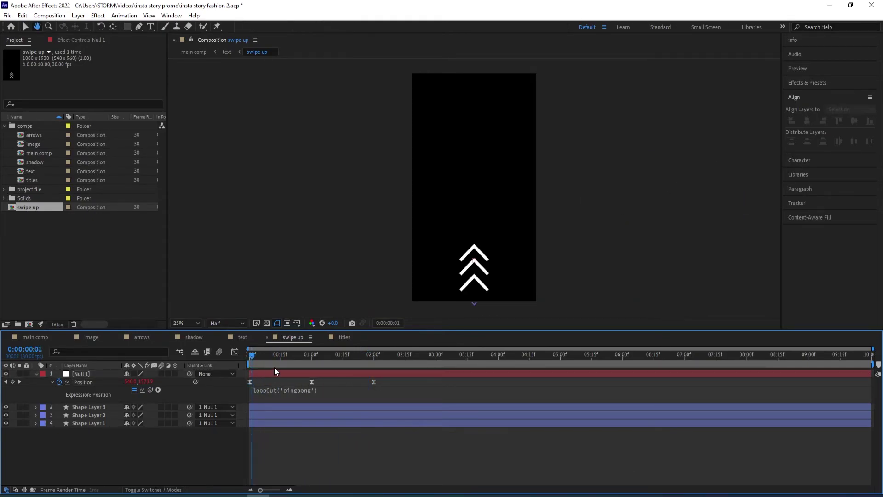
mouse_move(256, 354)
mouse_down()
mouse_move(430, 358)
mouse_move(228, 369)
mouse_move(556, 346)
mouse_move(247, 368)
mouse_move(499, 368)
mouse_move(241, 379)
mouse_move(528, 373)
mouse_move(250, 368)
mouse_up()
click(85, 374)
key(space)
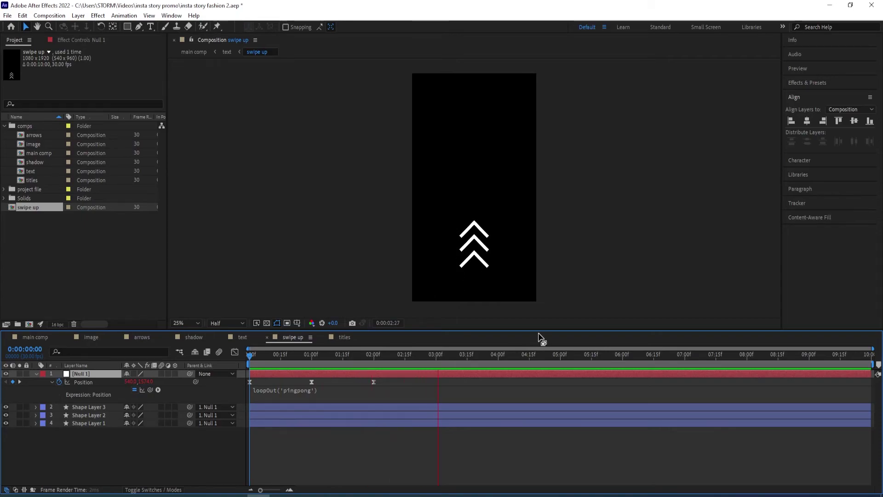
drag(404, 355, 376, 355)
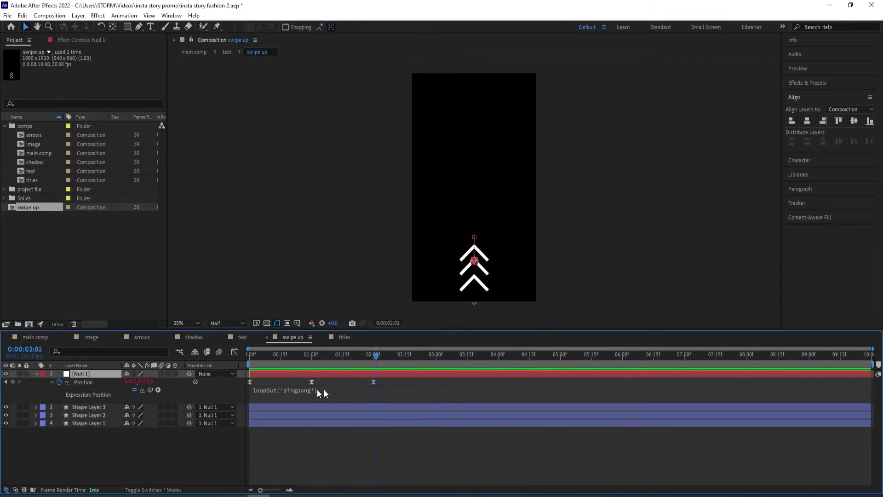
click(241, 338)
drag(475, 357, 291, 355)
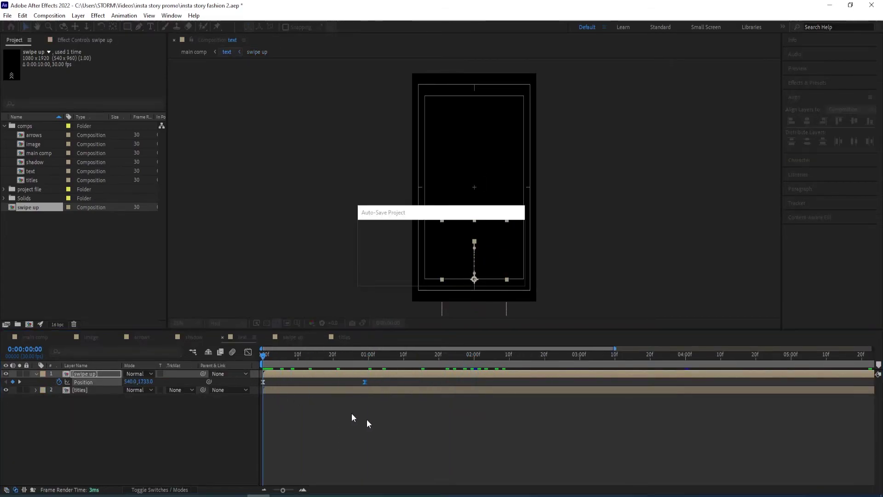
key(space)
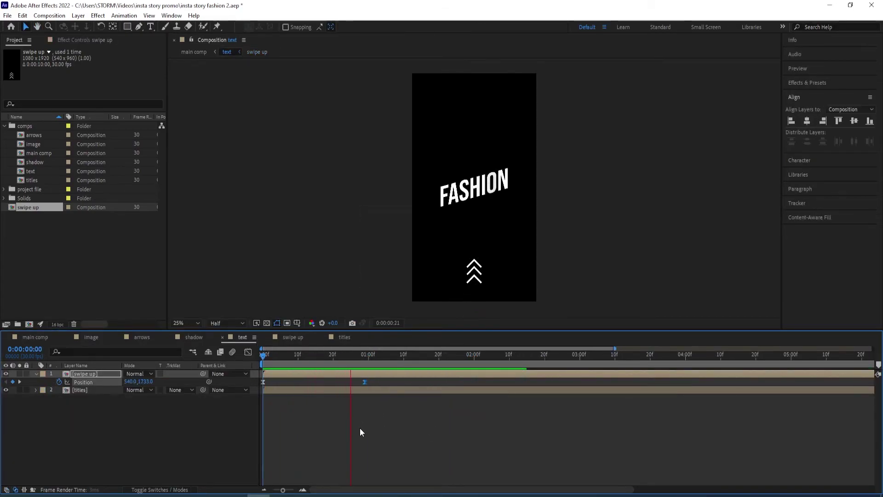
key(space)
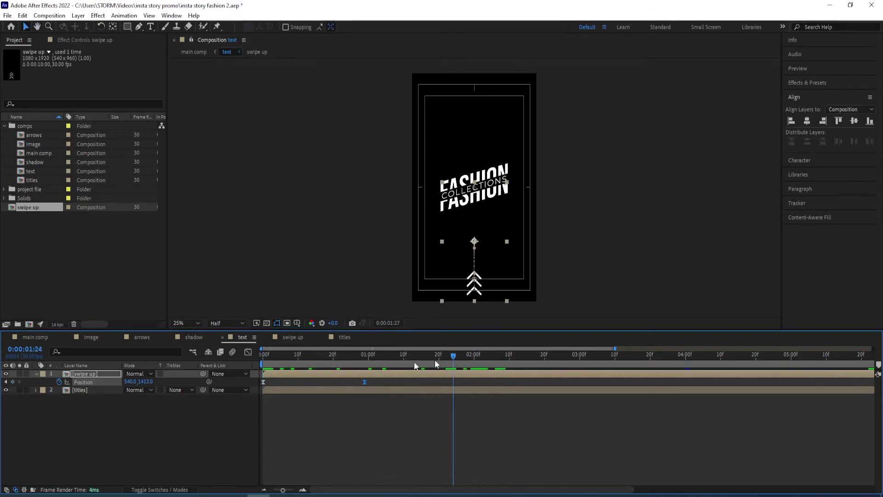
key(space)
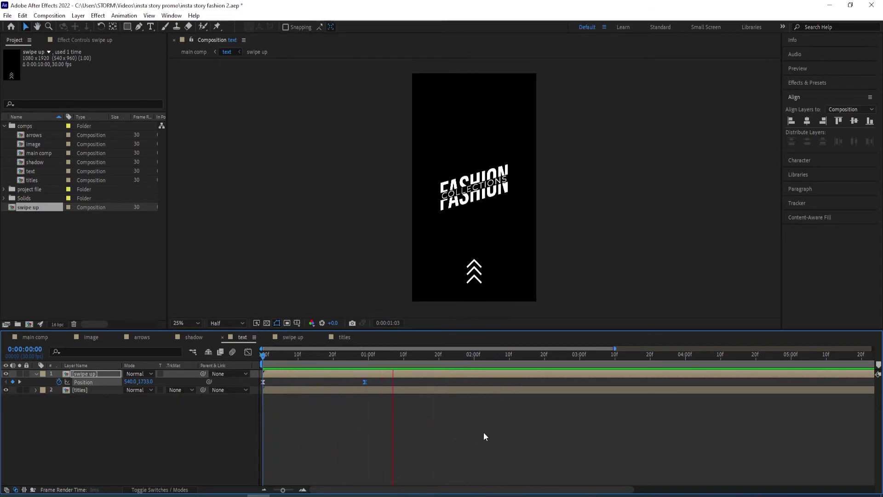
drag(591, 366, 258, 369)
key(space)
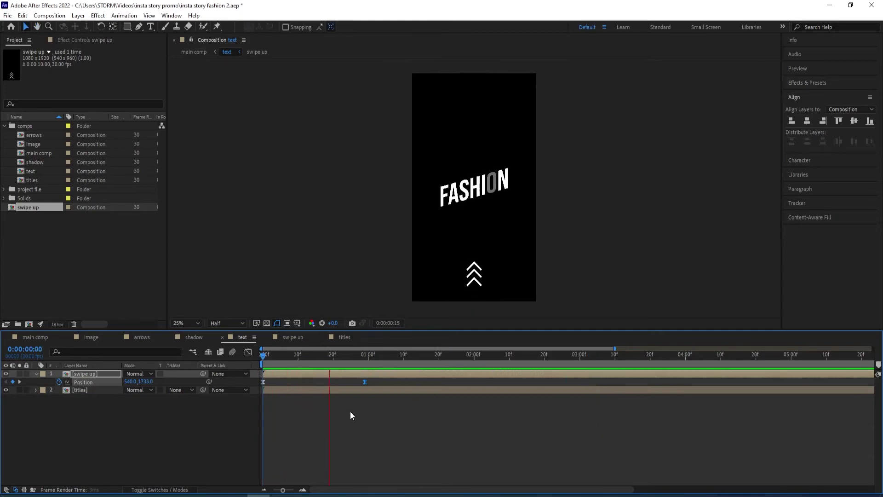
key(space)
mouse_move(369, 359)
mouse_down()
mouse_move(259, 370)
mouse_move(291, 369)
mouse_move(279, 371)
mouse_move(332, 366)
mouse_move(279, 362)
mouse_move(355, 354)
mouse_move(247, 359)
mouse_move(364, 365)
mouse_up()
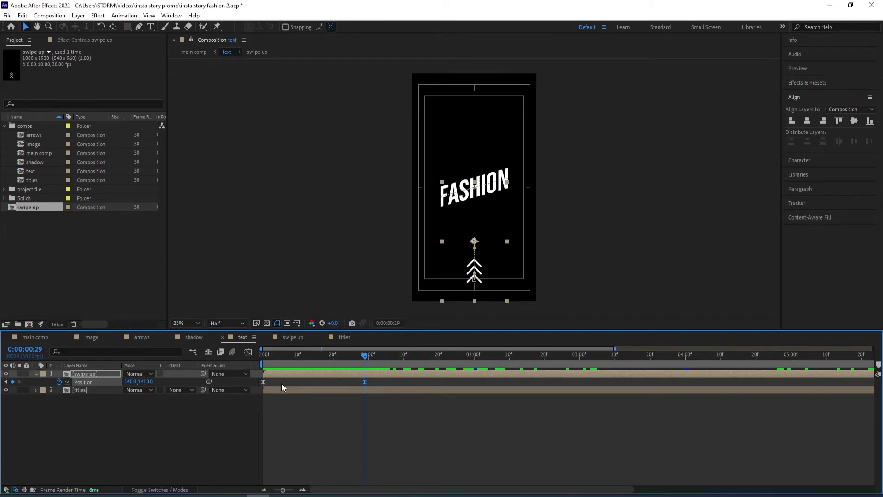
Step: Try delaying the first Position keyframe to 0:00:00:20 and preview the slide-in repeatedly
drag(365, 356, 332, 365)
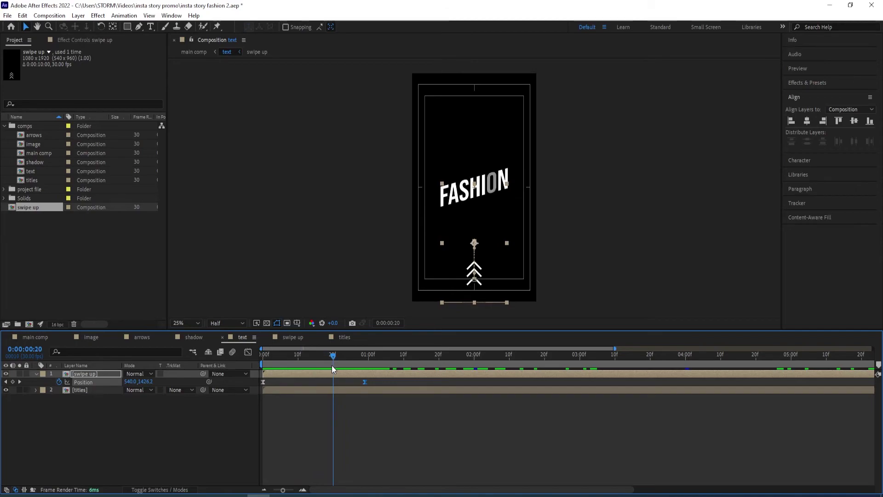
drag(263, 382, 333, 383)
key(Home)
key(space)
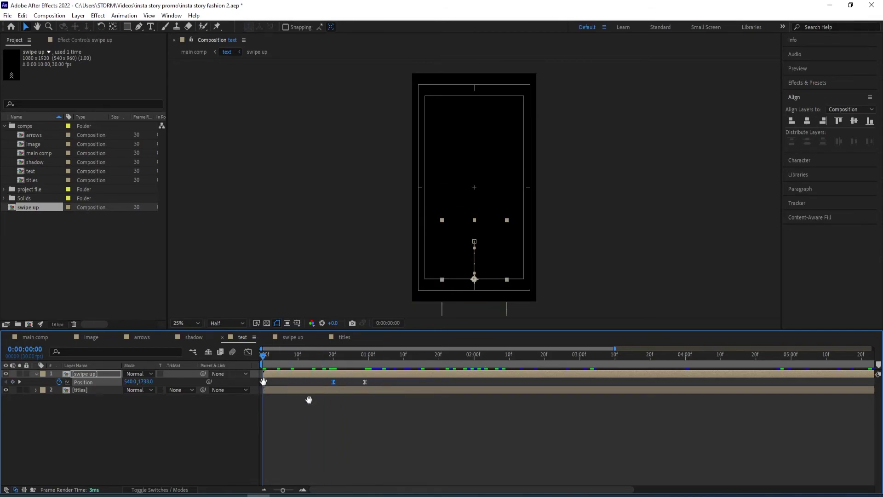
key(space)
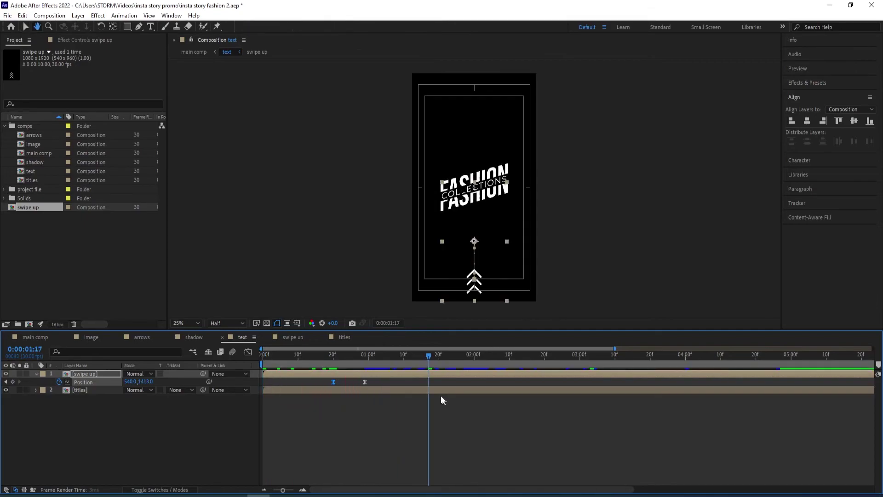
key(Home)
key(space)
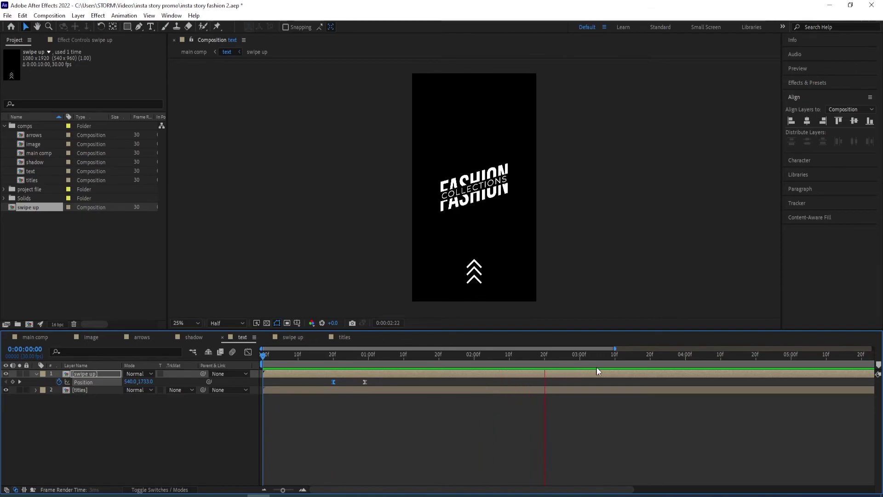
key(space)
key(Home)
key(space)
key(Home)
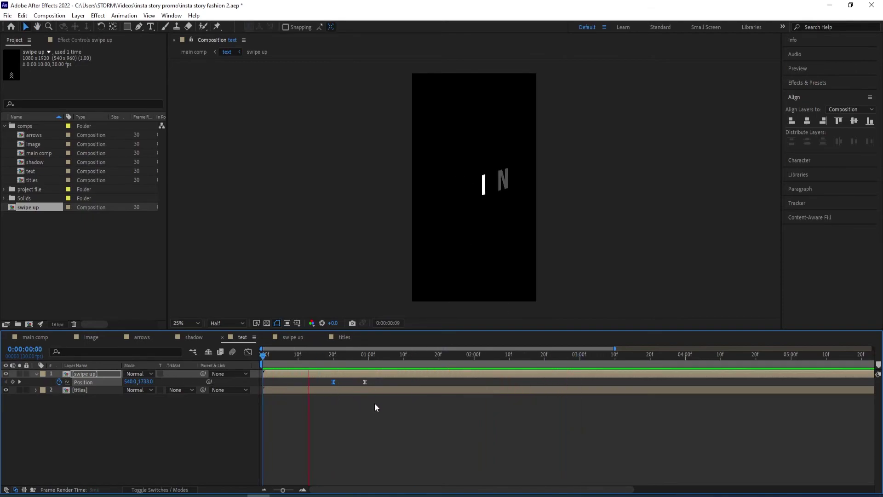
Step: Move the second Position keyframe to about 1:20, return the first to 0:00, and preview
click(417, 385)
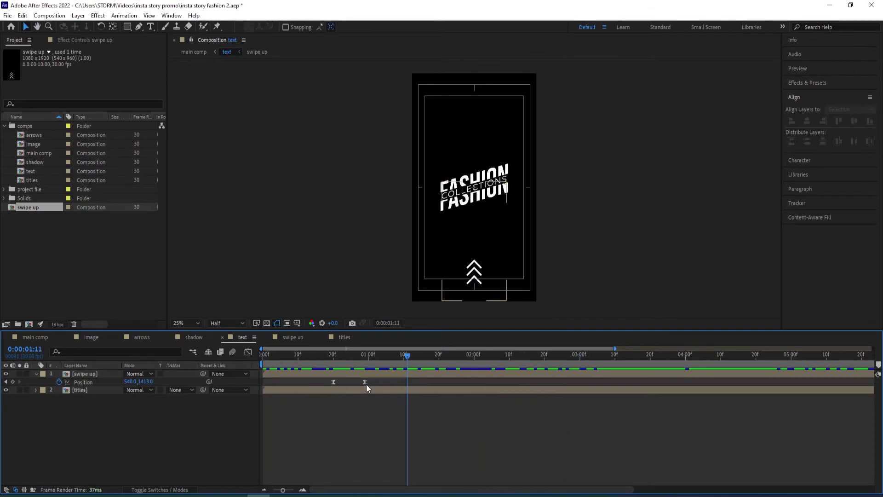
drag(366, 383, 439, 383)
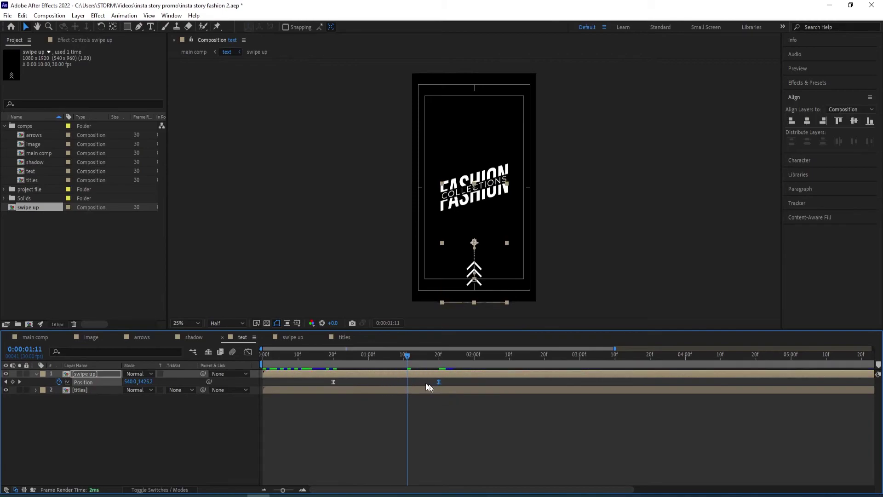
key(Home)
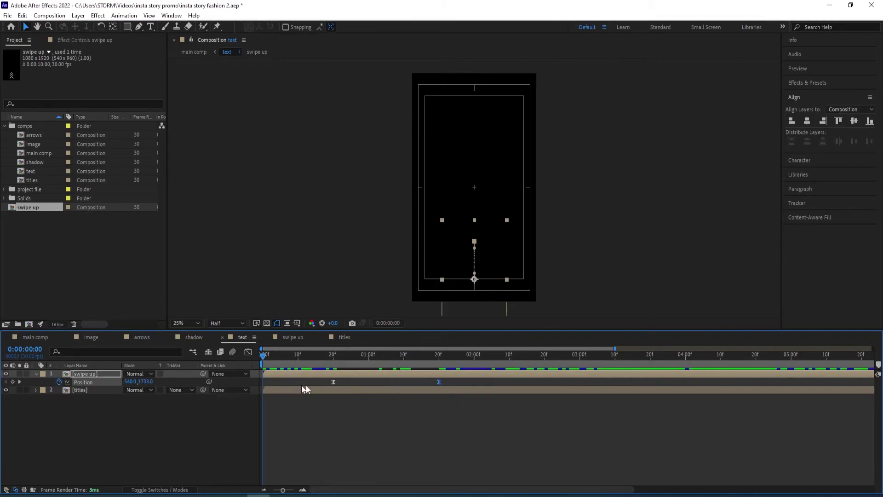
drag(332, 382, 264, 382)
key(comma)
key(space)
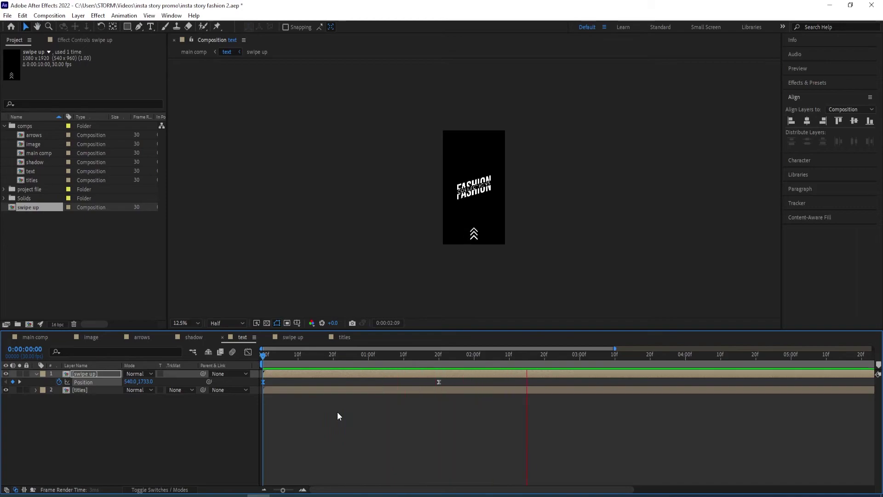
key(space)
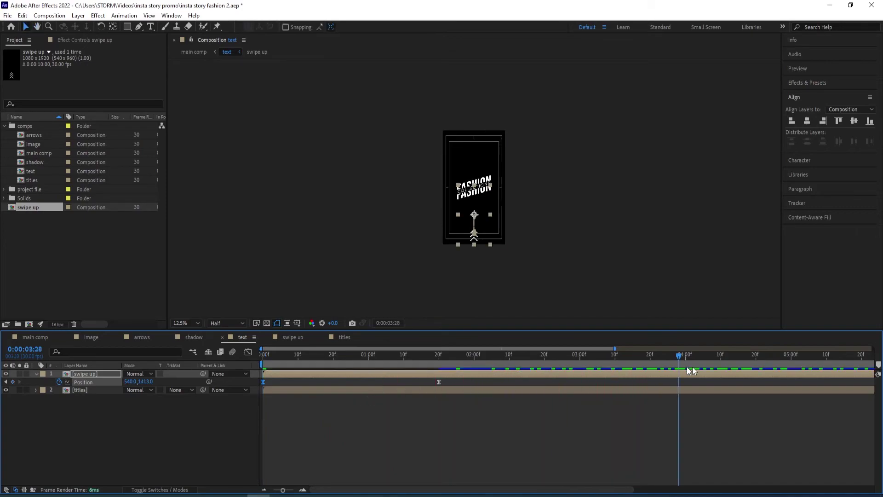
click(340, 355)
key(period)
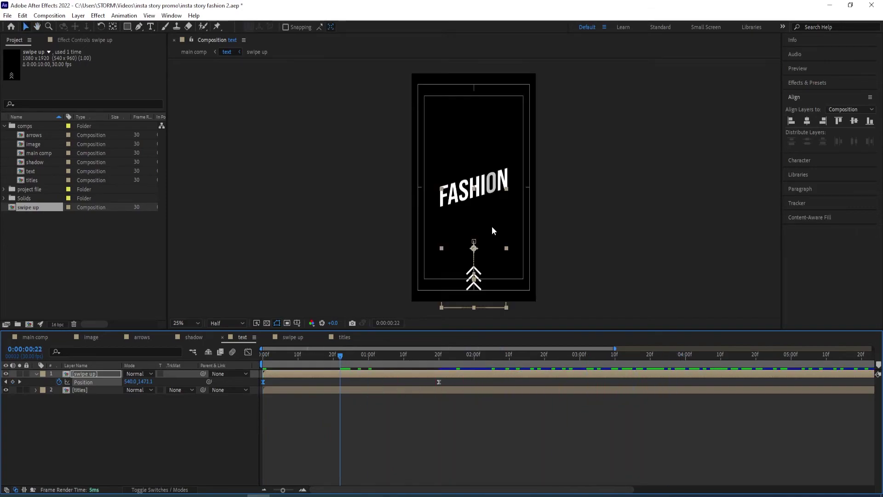
click(581, 237)
key(space)
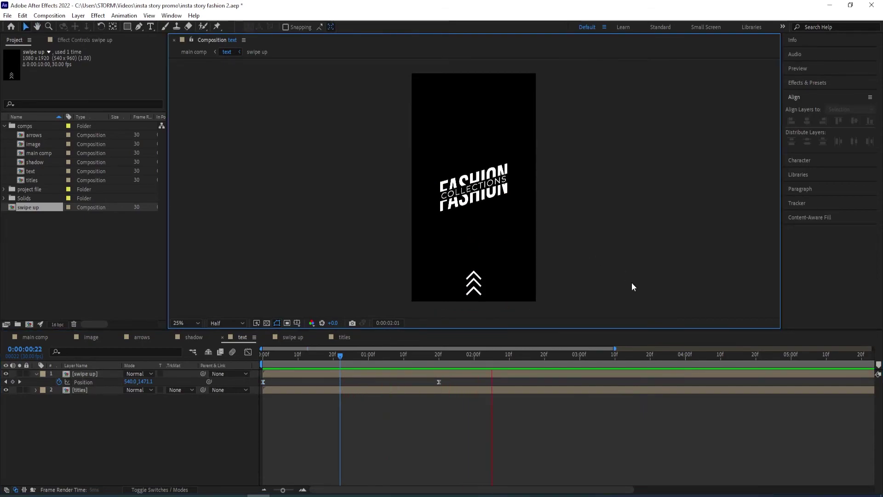
key(space)
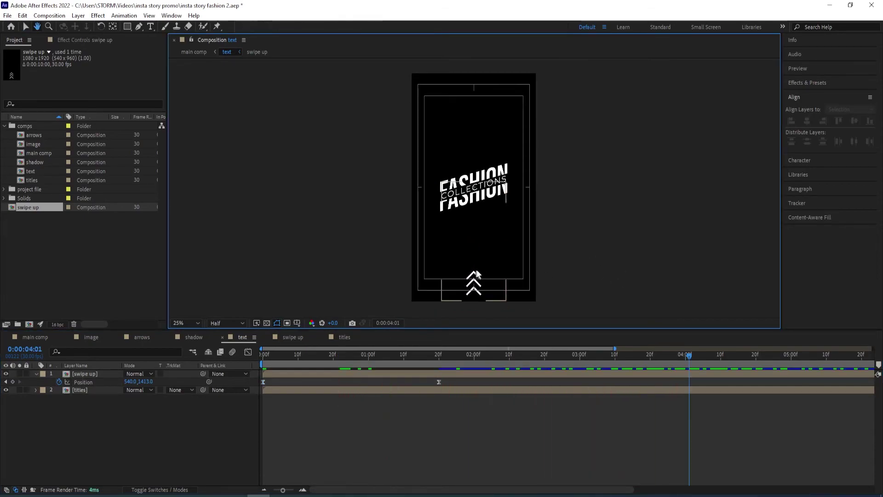
scroll(500, 283, up, 2)
scroll(466, 273, up, 4)
scroll(466, 273, up, 2)
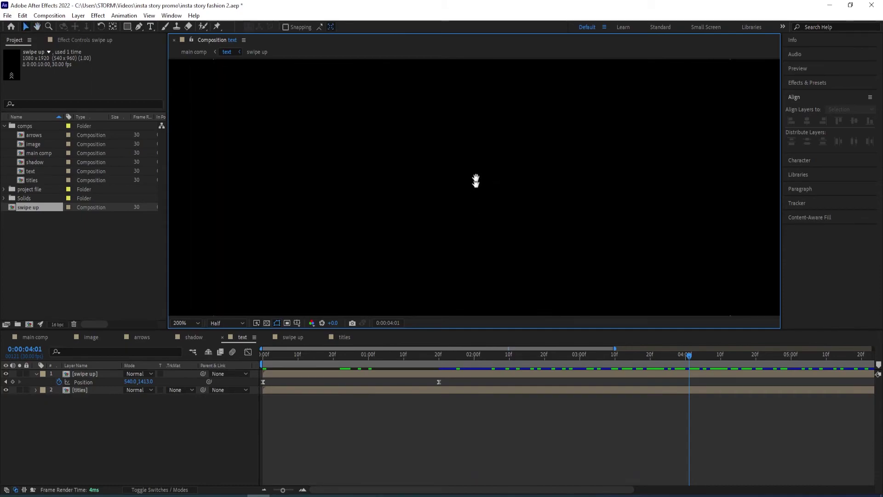
scroll(465, 175, down, 5)
scroll(468, 212, down, 1)
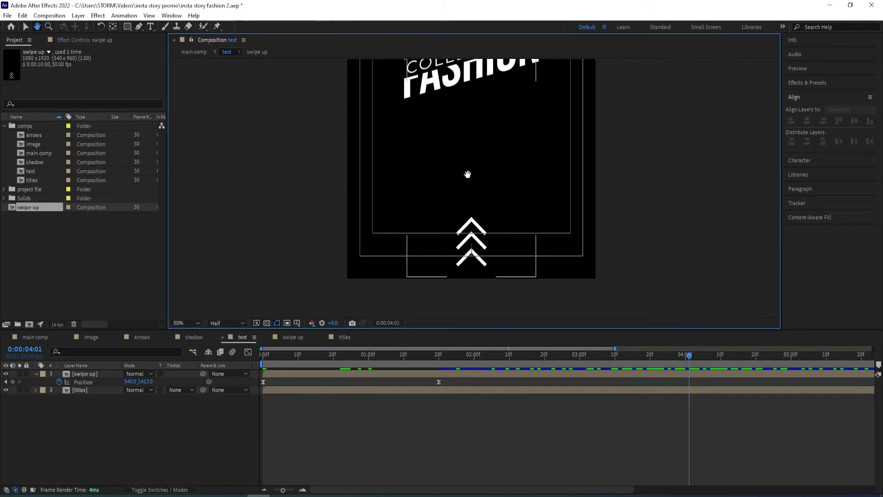
key(Home)
key(space)
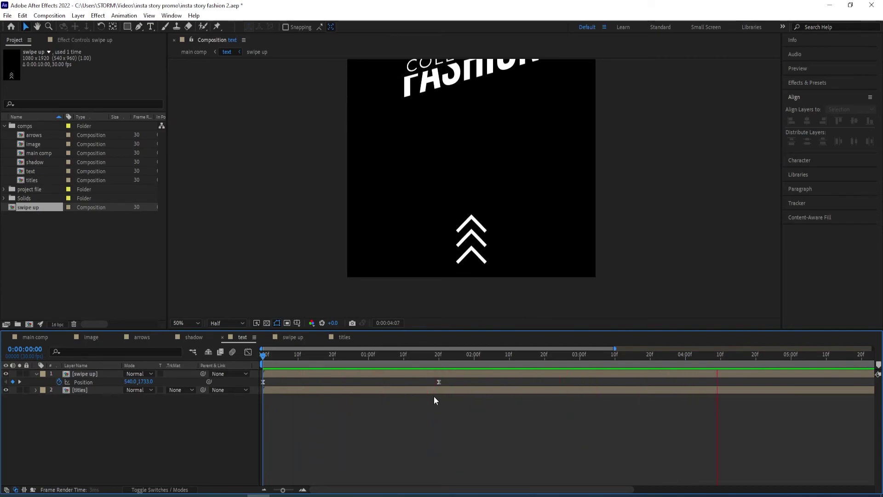
key(apostrophe)
key(space)
key(apostrophe)
key(space)
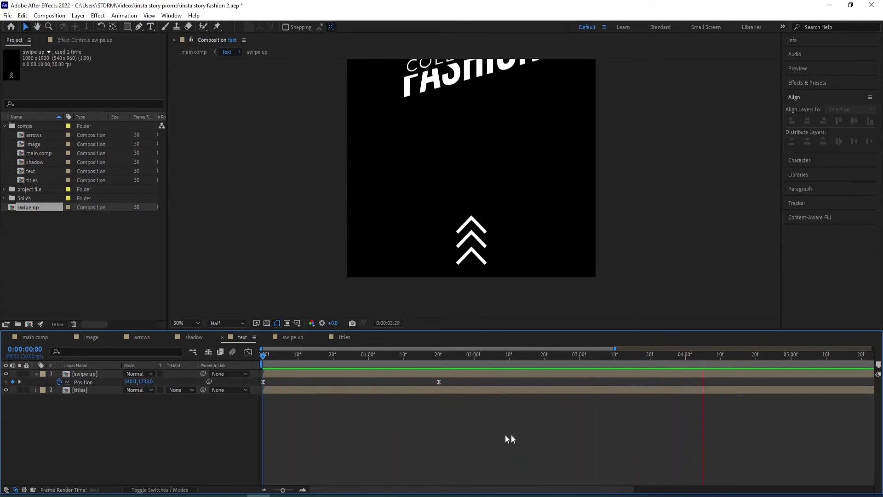
key(apostrophe)
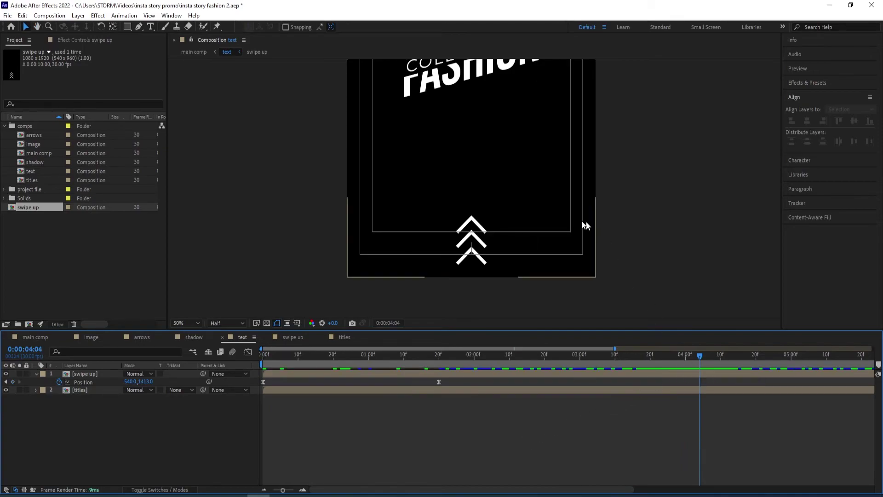
key(comma)
drag(568, 180, 565, 244)
Step: Delete the Fill effect from the text layer in the main comp
click(42, 337)
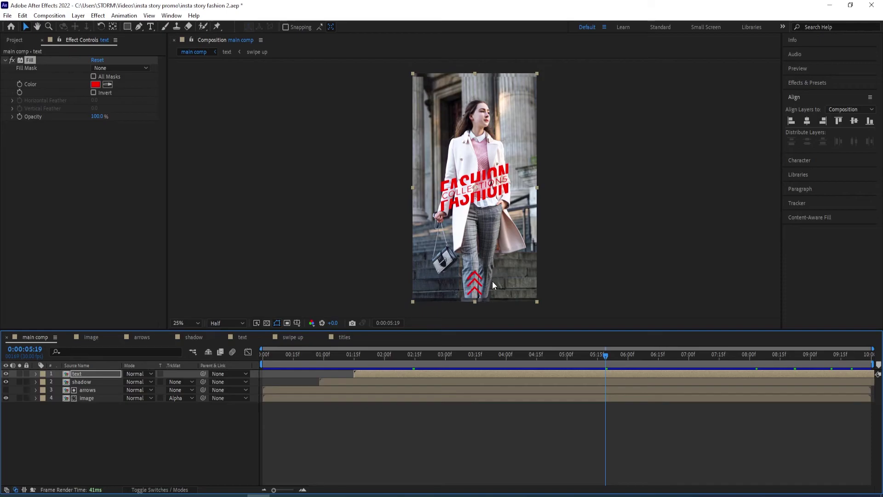
click(30, 62)
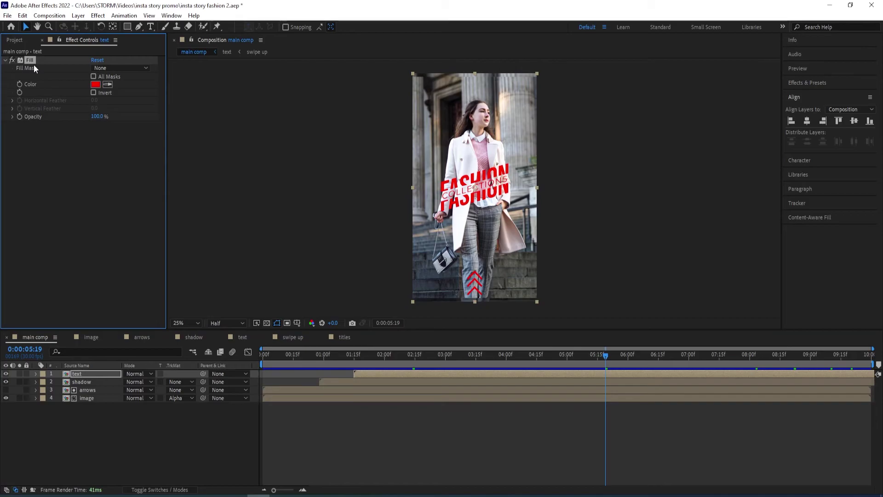
key(Delete)
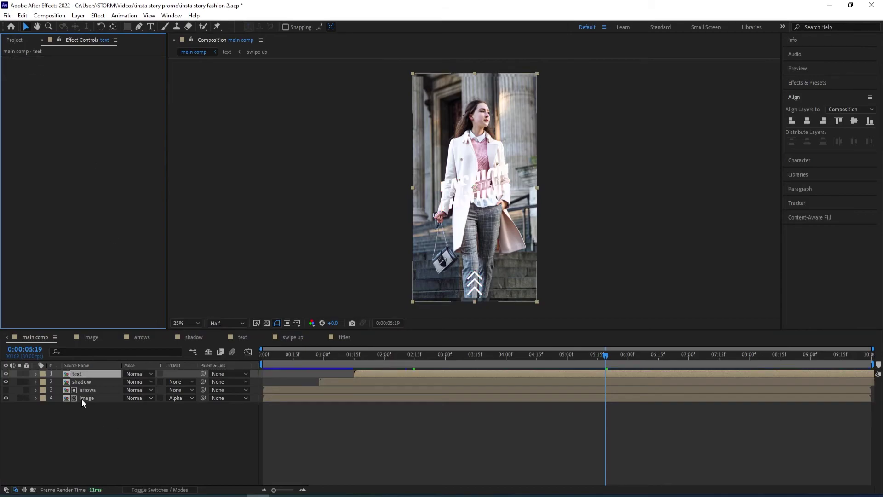
Step: Apply a red Fill effect to COLLECTIONS, FASHION and FASHION 2 inside the titles precomp
double_click(90, 374)
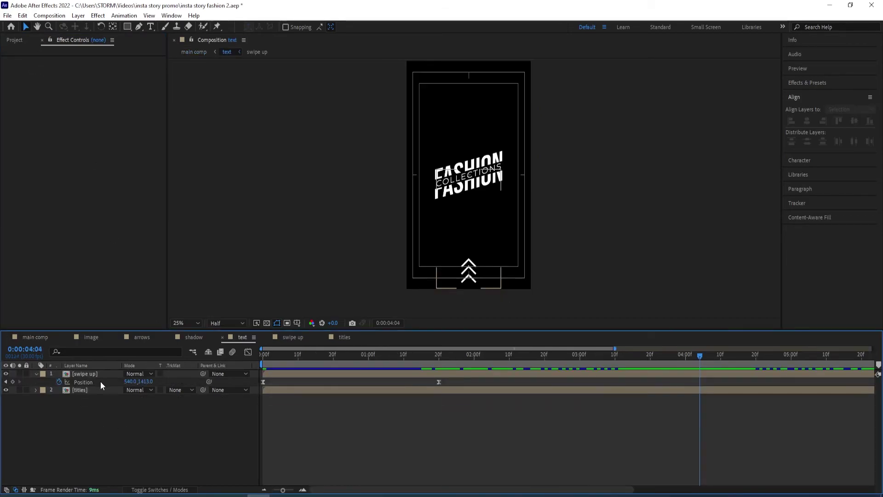
double_click(94, 392)
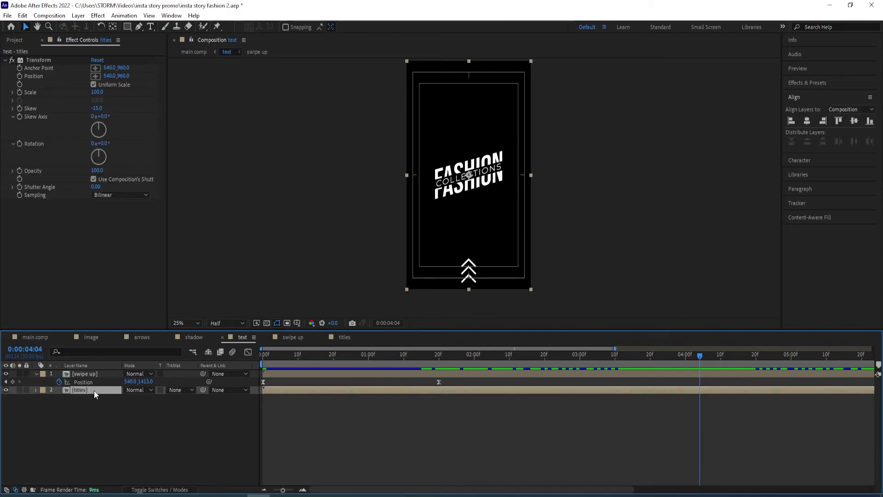
click(99, 384)
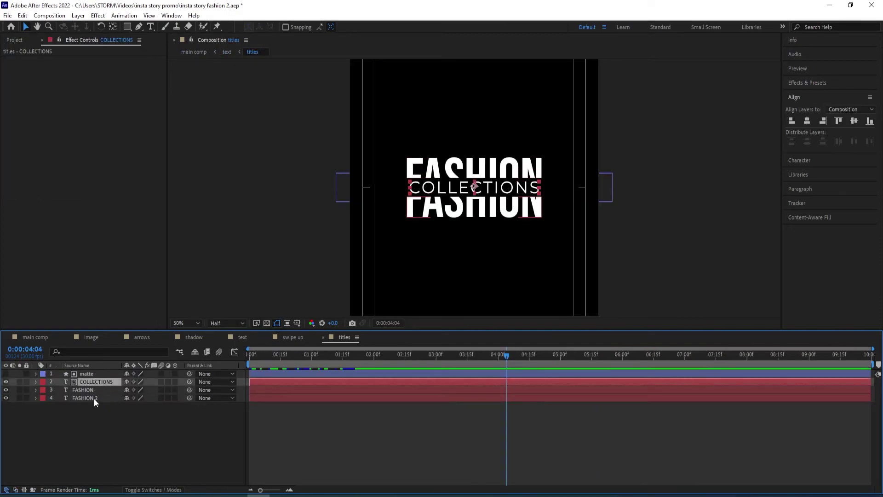
shift+click(94, 398)
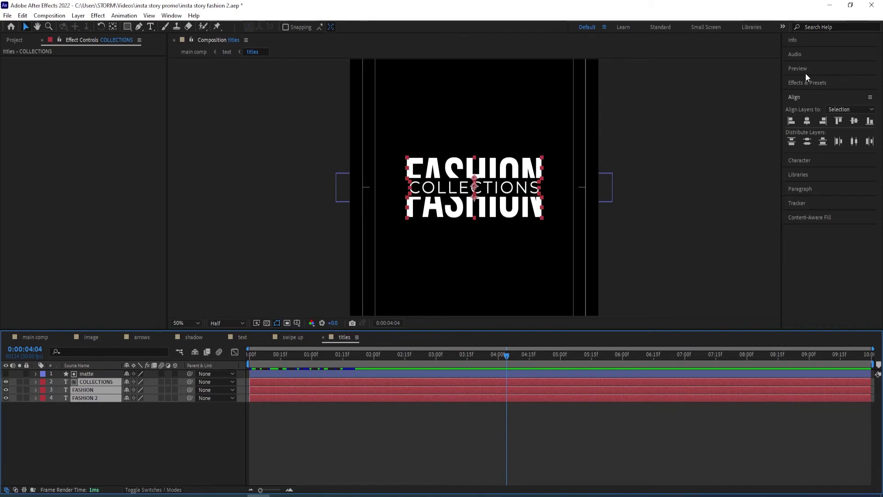
click(813, 97)
click(813, 84)
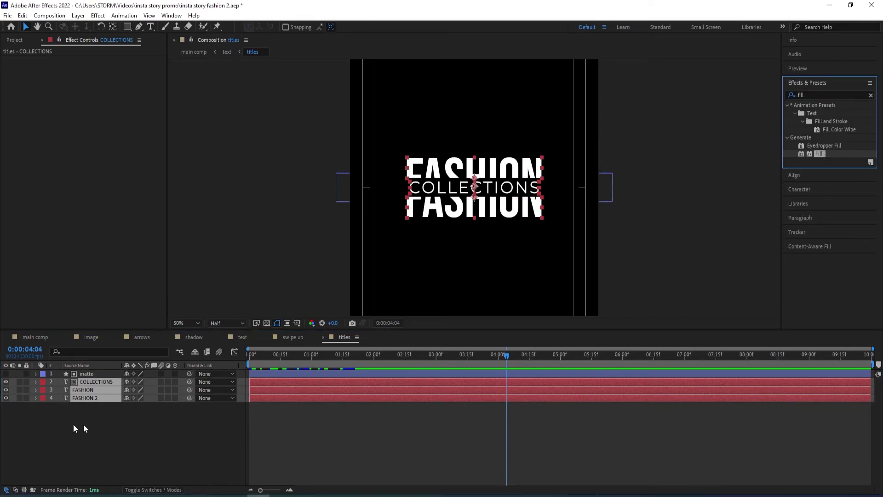
double_click(824, 153)
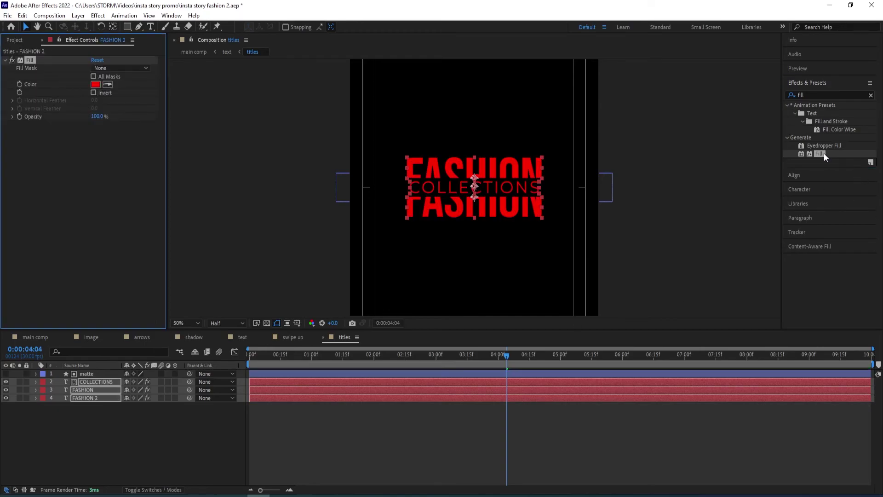
click(35, 338)
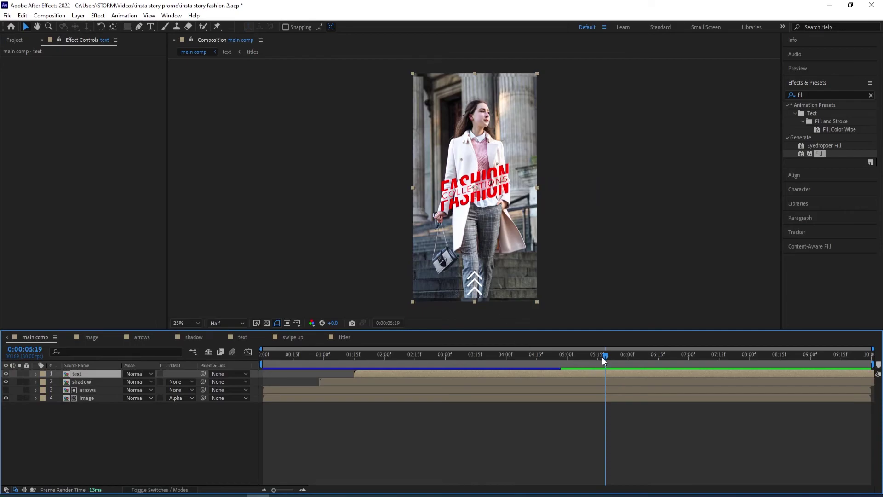
drag(602, 357, 304, 376)
key(space)
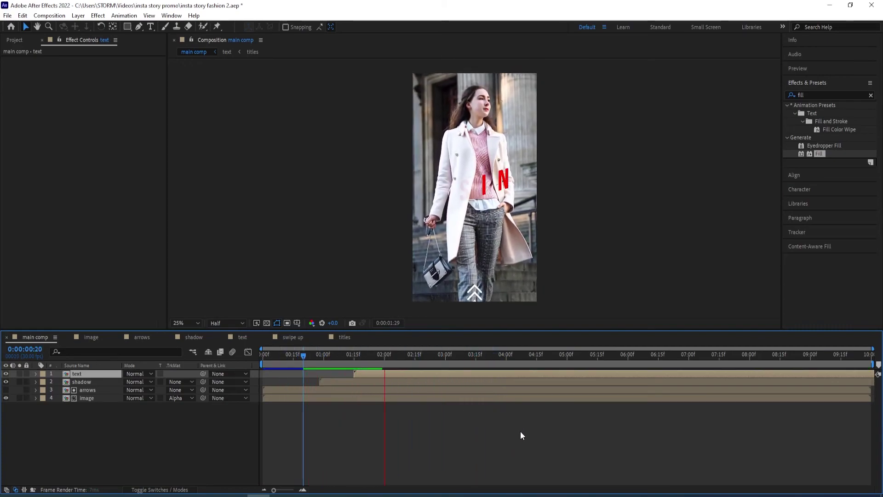
click(405, 360)
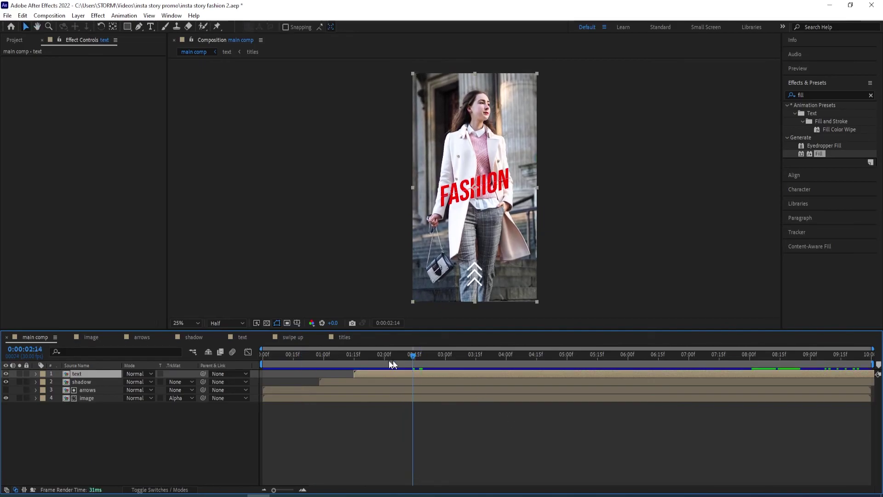
click(344, 361)
key(space)
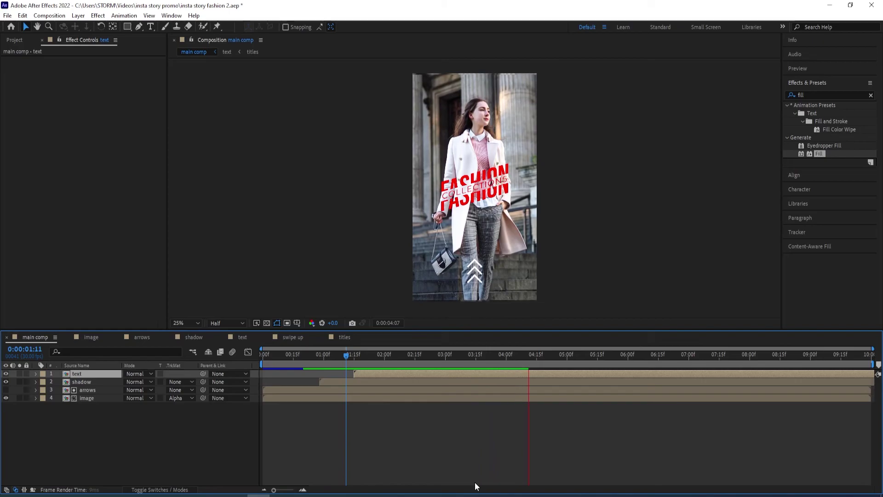
click(593, 359)
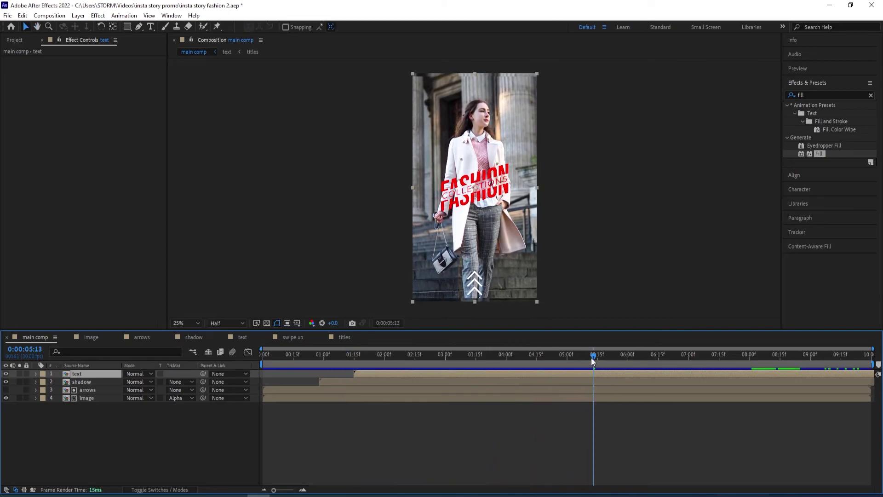
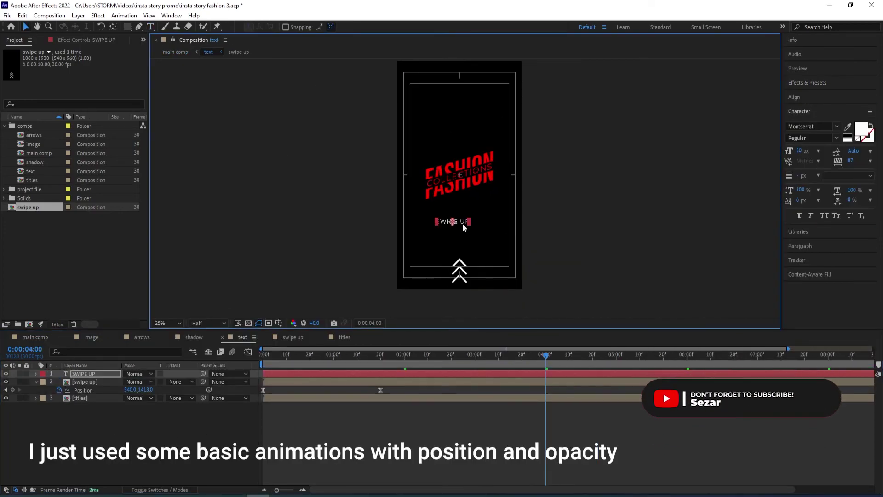
Step: Duplicate the SWIPE UP text, move the copies to the top and retype them as ELEGANT/MODERN labels
drag(462, 222, 504, 74)
key(ctrl+d)
key(ctrl+d)
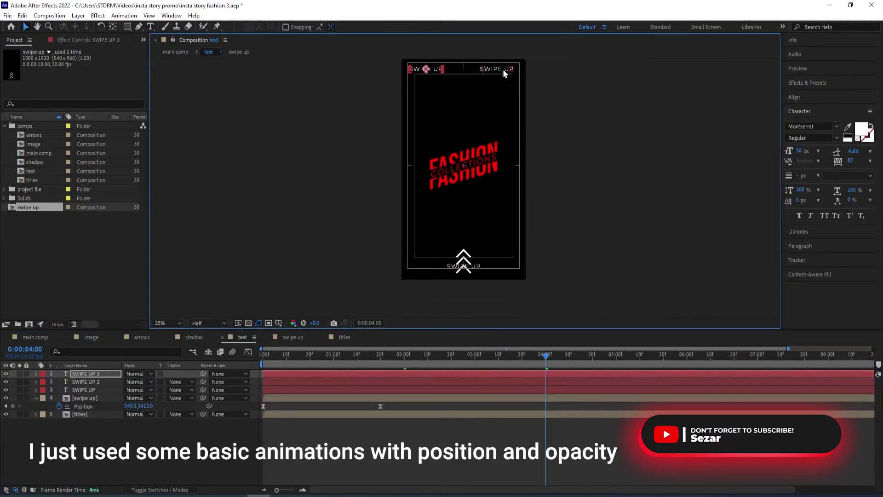
double_click(504, 73)
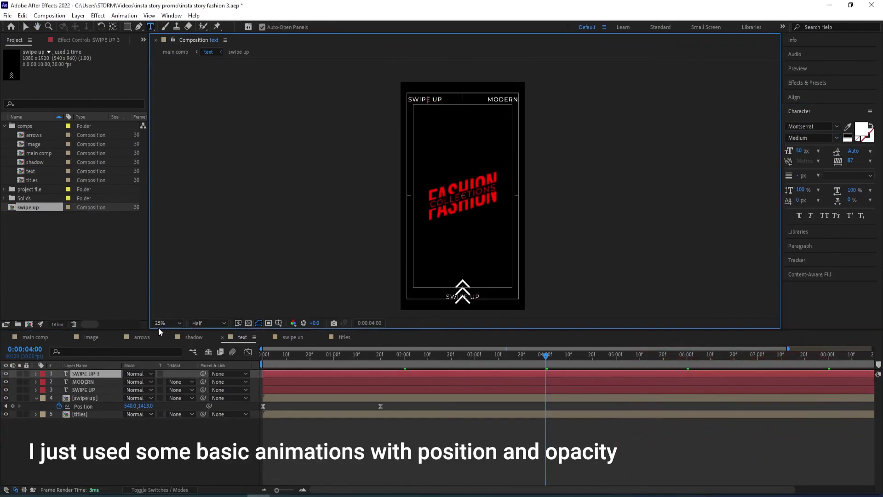
Step: Show Position for ELEGANT and MODERN and set their keys from the start to one second
click(434, 102)
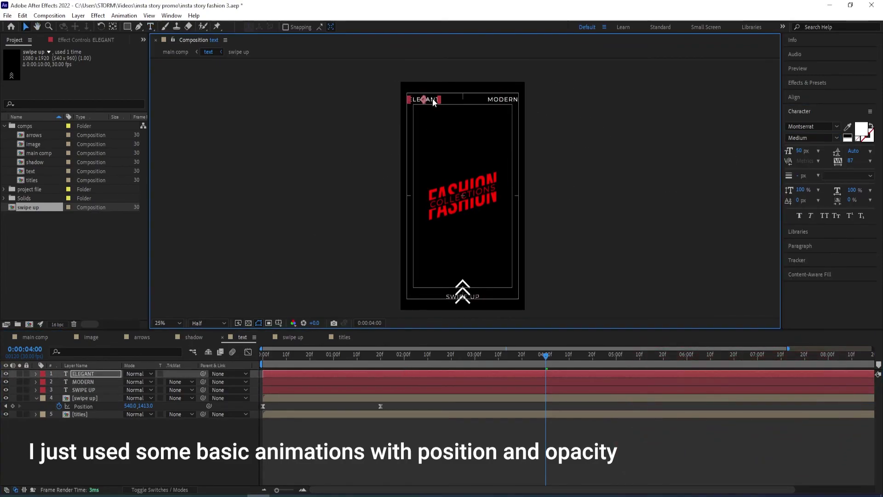
ctrl+click(91, 381)
key(p)
key(Home)
key(k)
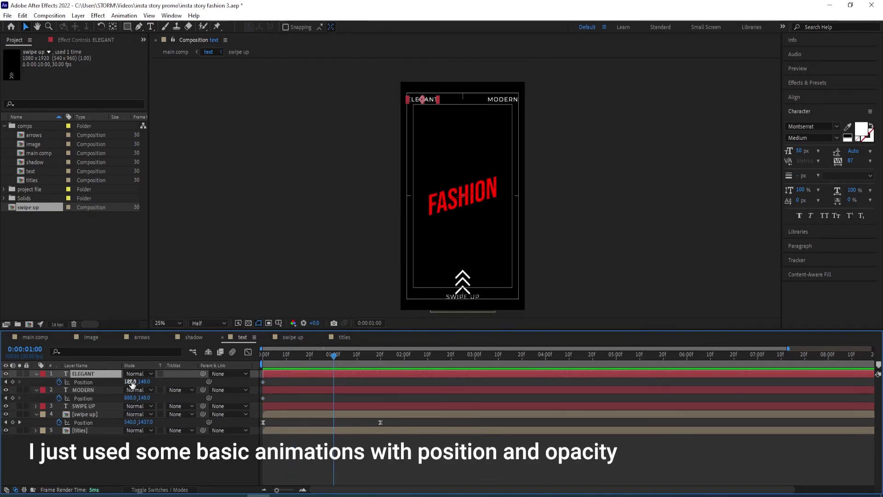
Step: Add an Opacity animator to SWIPE UP, then cut SWIPE UP, ELEGANT and MODERN from the comp
click(35, 405)
click(193, 398)
click(225, 270)
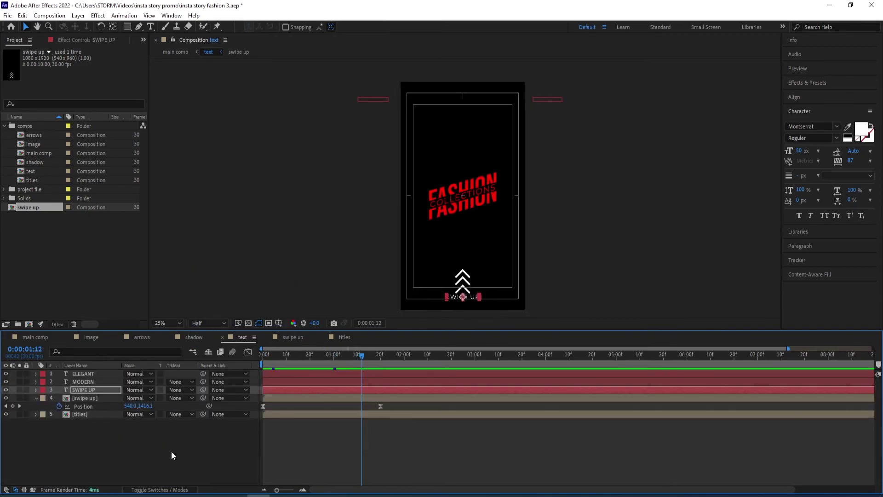
key(Home)
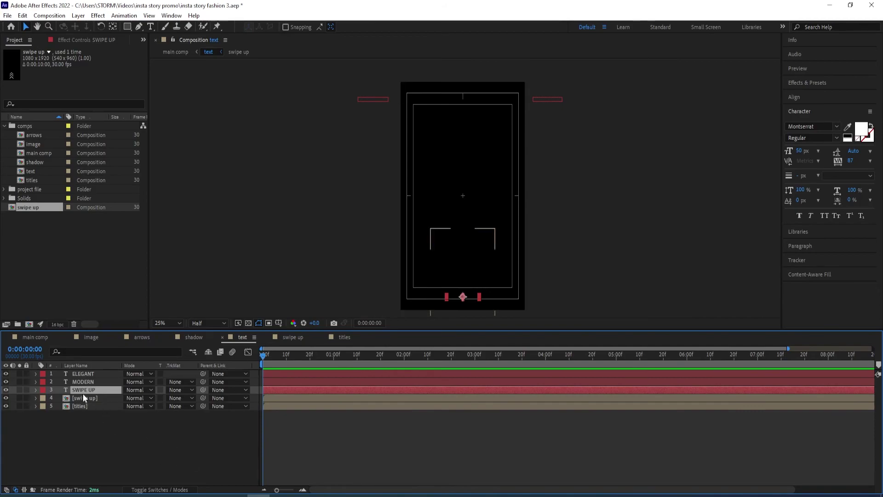
shift+click(92, 374)
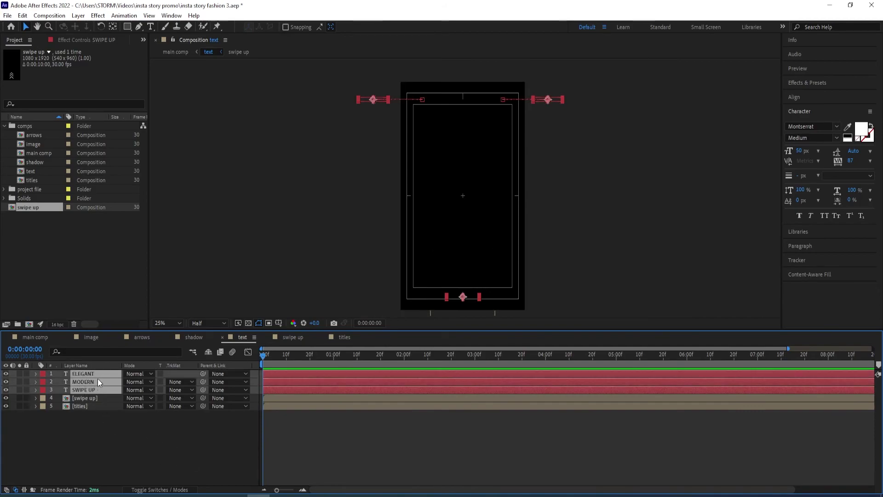
key(Delete)
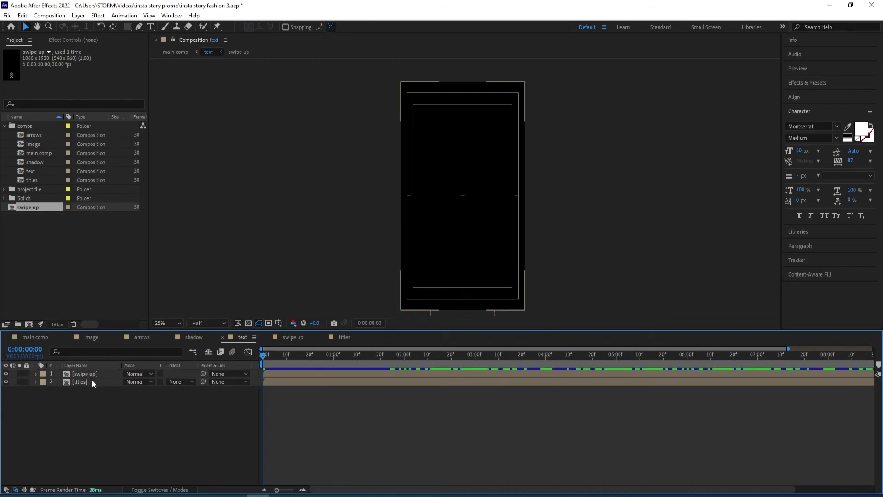
Step: Paste SWIPE UP, MODERN and ELEGANT into the main comp starting at 0:00:02:00, then preview
click(37, 336)
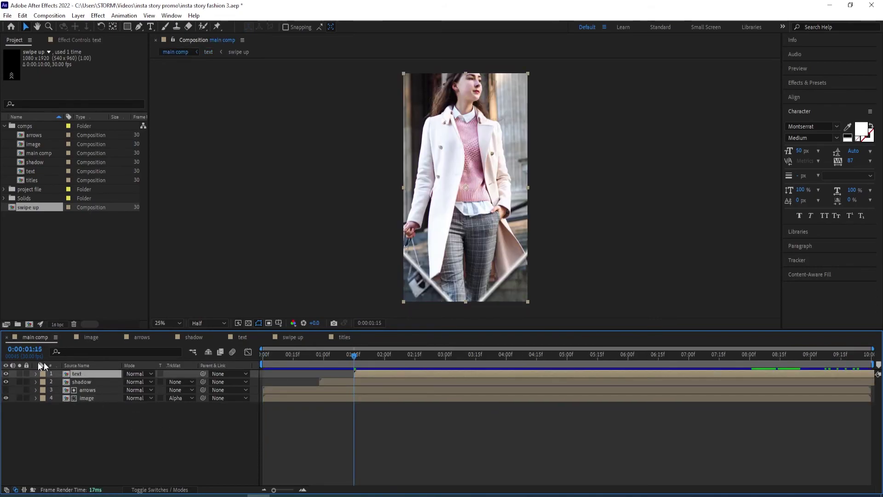
click(115, 451)
key(ctrl+v)
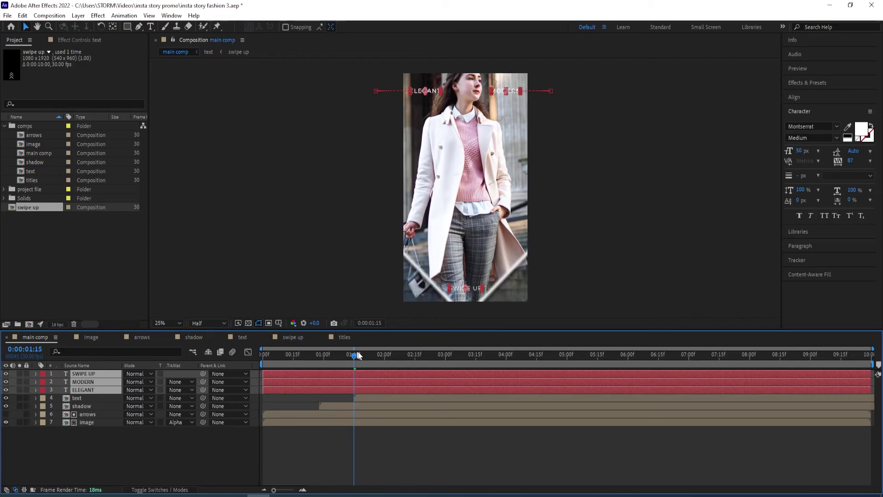
drag(358, 356, 386, 357)
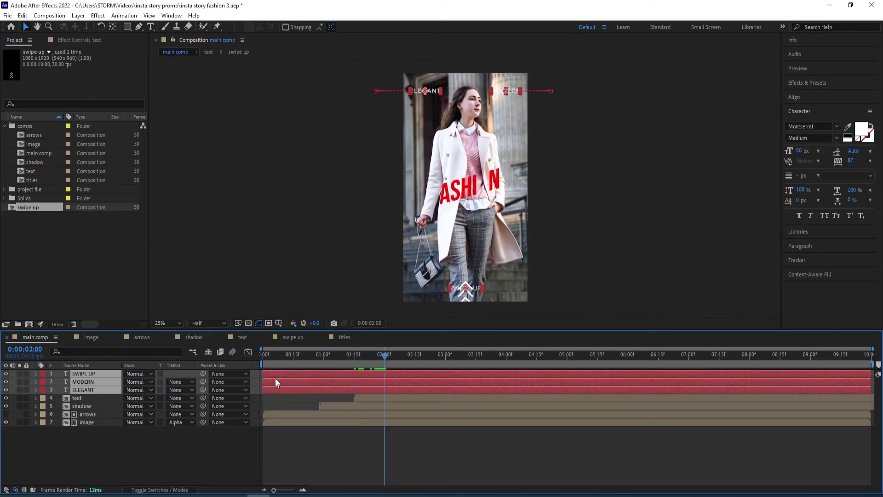
drag(275, 379, 400, 374)
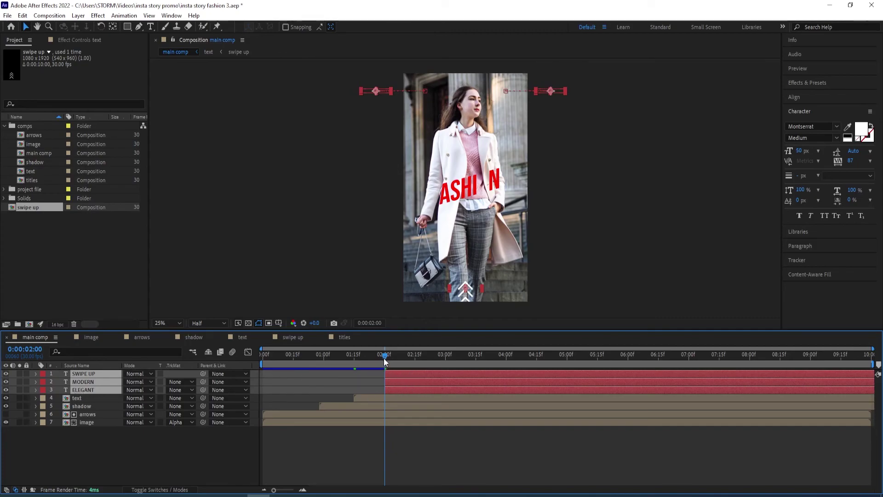
drag(384, 358, 251, 372)
key(space)
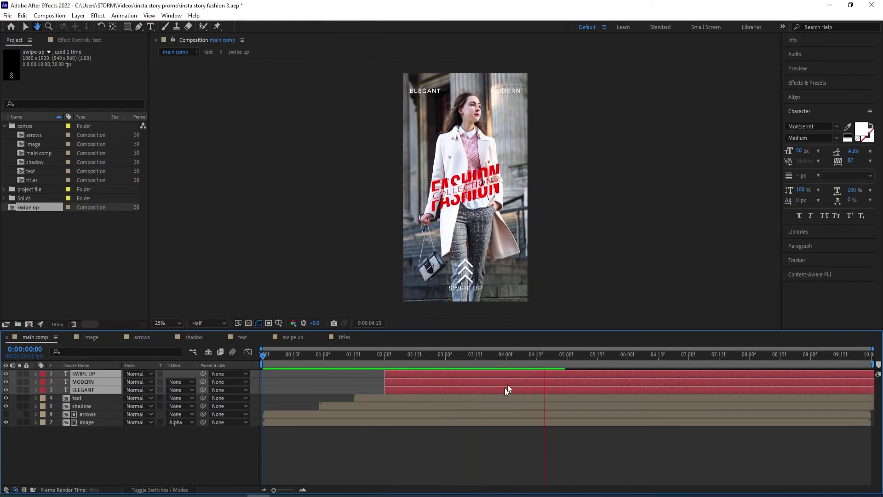
Step: Nudge the three text layers slightly earlier and preview from about 1:06
drag(520, 361, 333, 361)
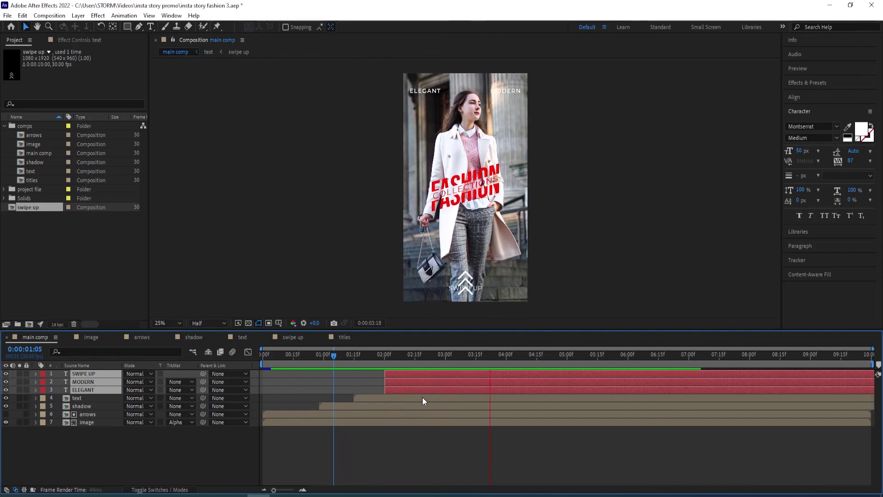
click(531, 355)
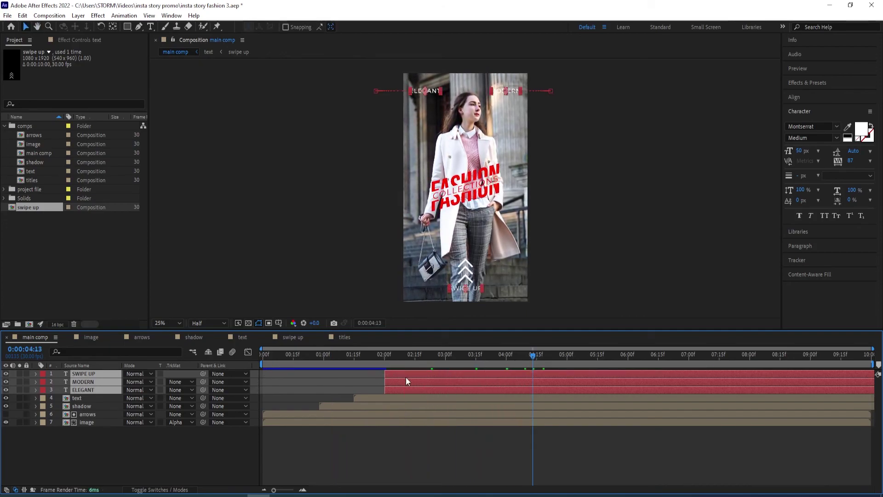
drag(393, 373, 391, 372)
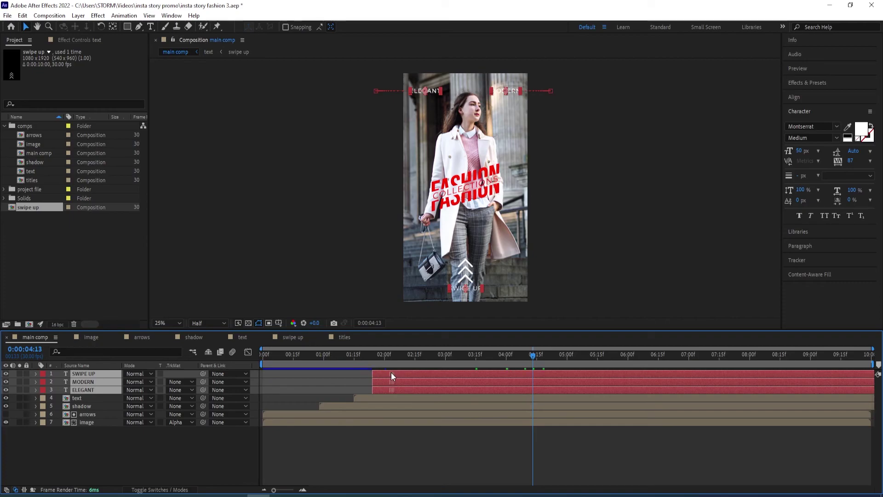
drag(528, 360, 336, 379)
key(space)
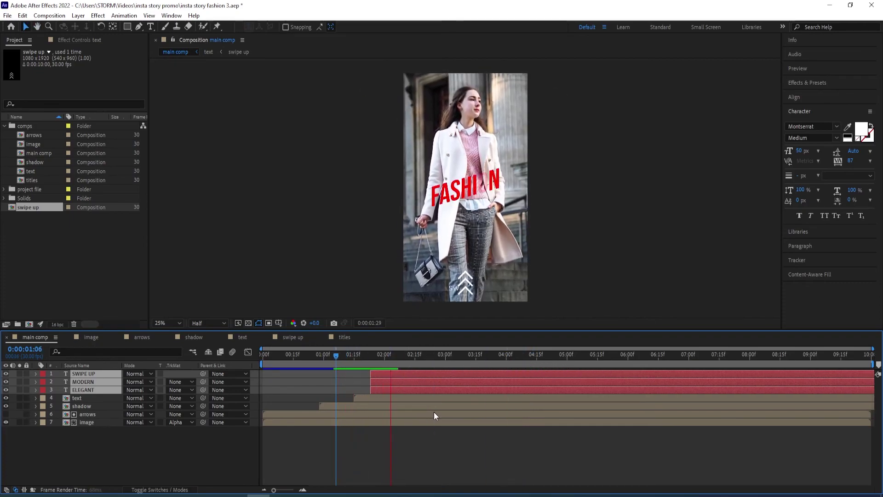
key(space)
Step: Shift the text layers a little earlier again and replay from about 1:15
drag(399, 372, 395, 372)
drag(449, 361, 322, 368)
key(space)
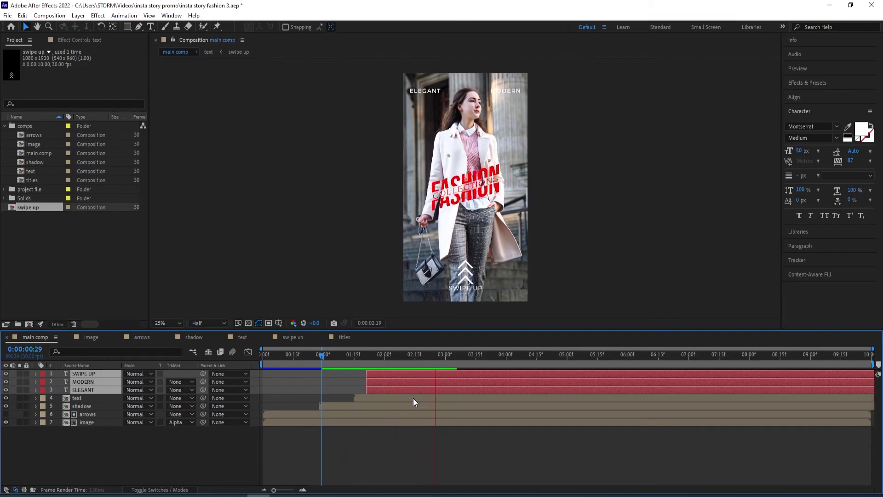
key(space)
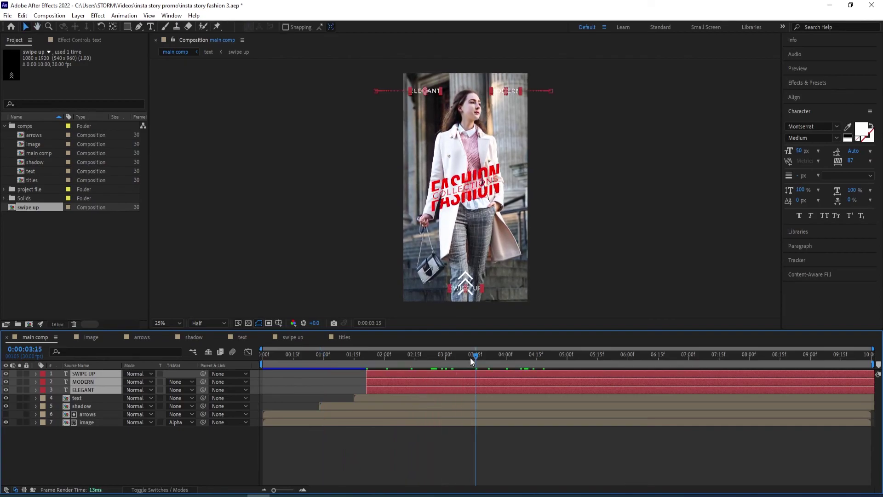
drag(474, 358, 436, 350)
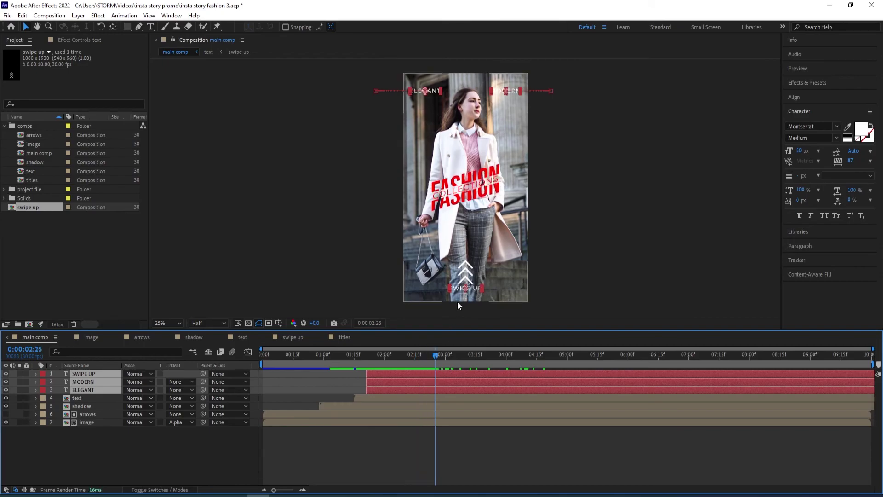
Step: Zoom and pan the viewer to the bottom of the frame, then bring up the swipe up comp
scroll(468, 291, up, 2)
key(h)
drag(477, 184, 477, 149)
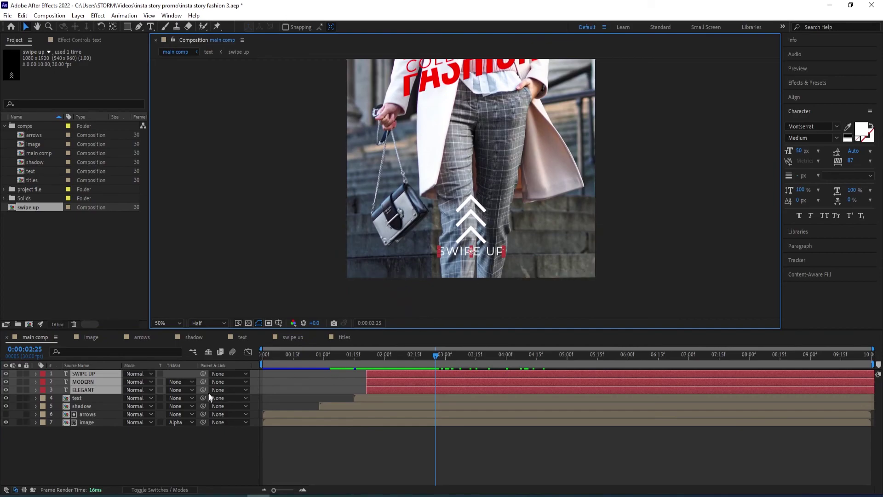
click(292, 338)
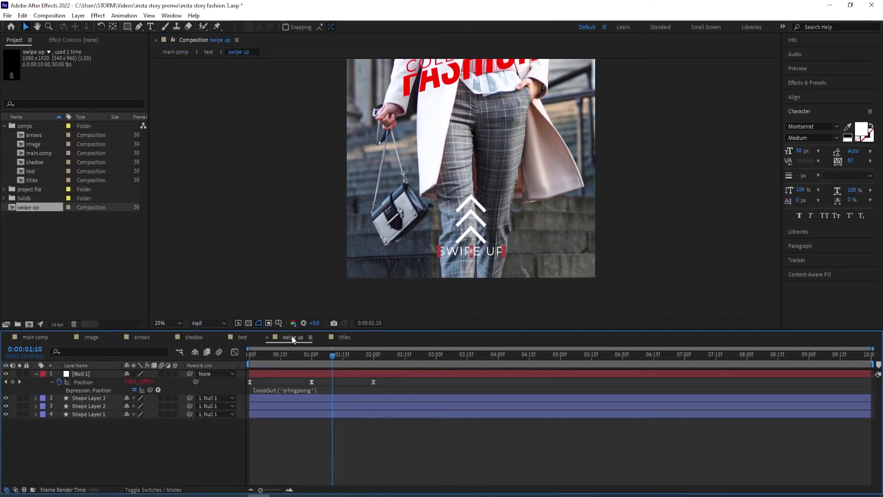
Step: In the text comp, select the [swipe up] layer, pan to the arrows and reveal its Position keys
click(89, 373)
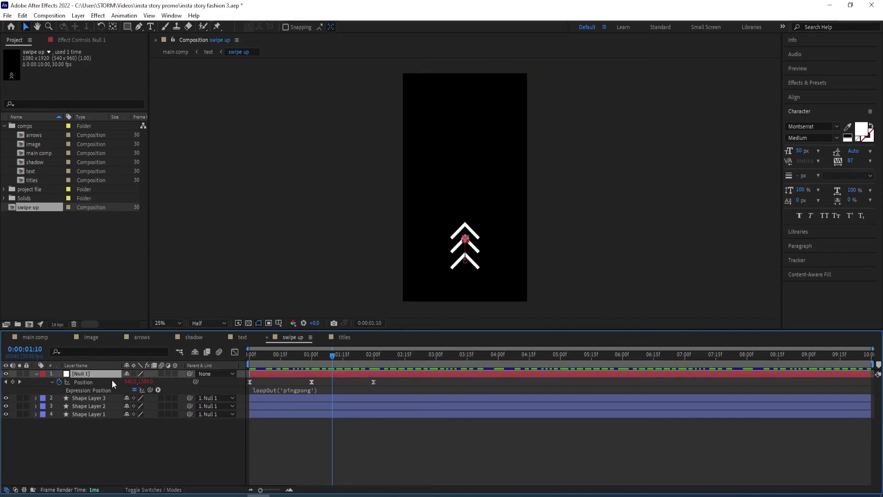
click(242, 338)
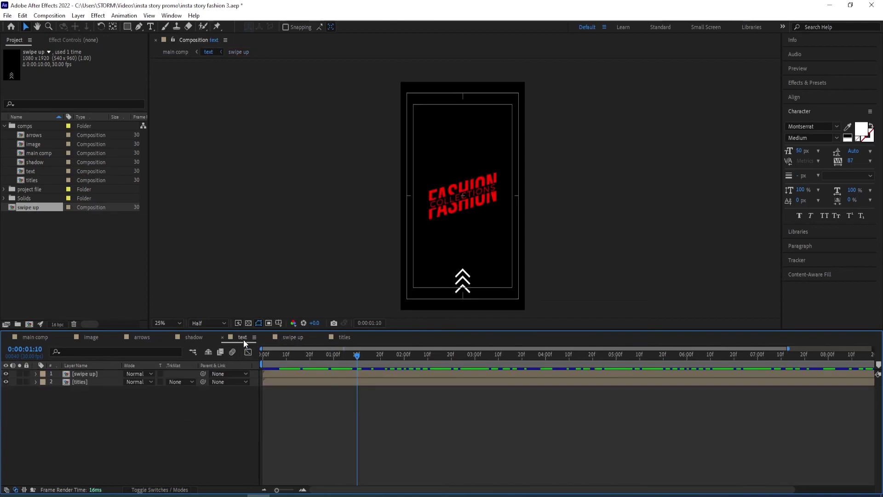
click(84, 375)
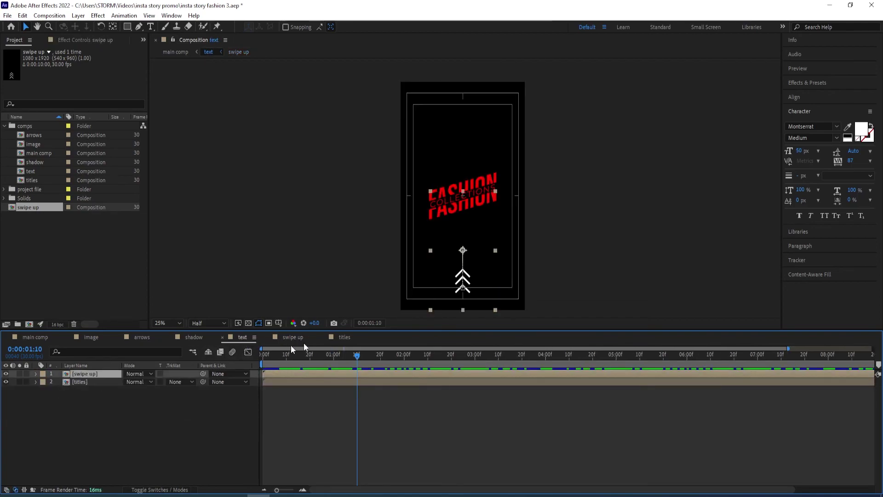
key(period)
key(period)
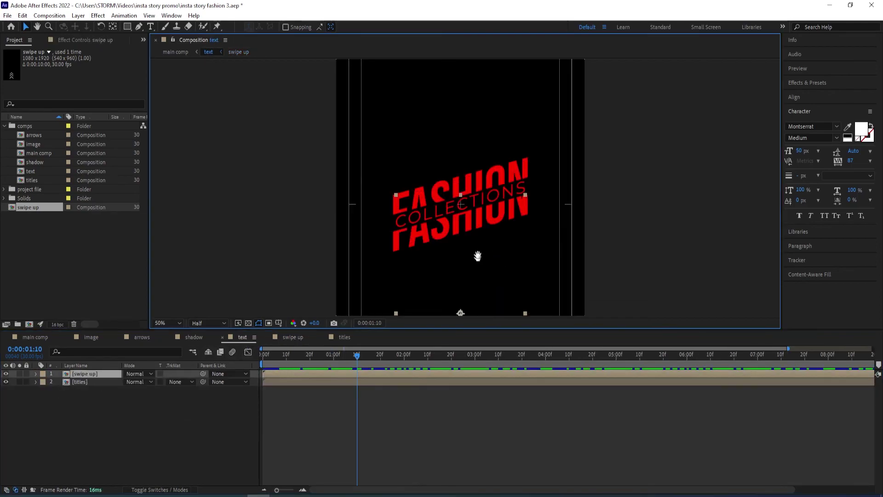
drag(475, 253, 479, 143)
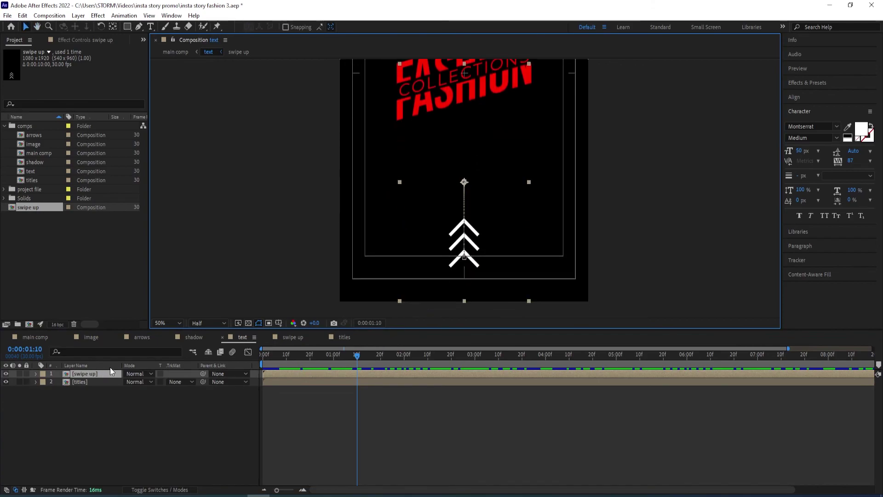
key(p)
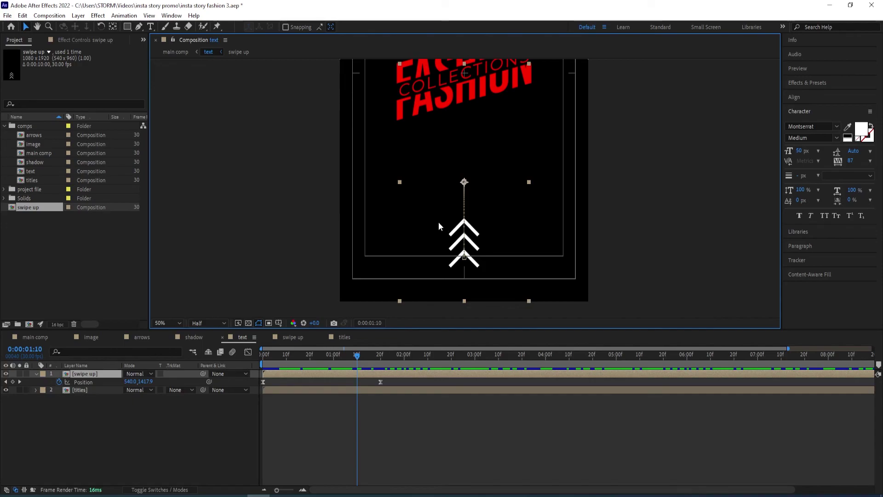
Step: Raise the swipe-up arrows at the second Position keyframe to about 540,1197, then return to main comp
drag(471, 214, 470, 199)
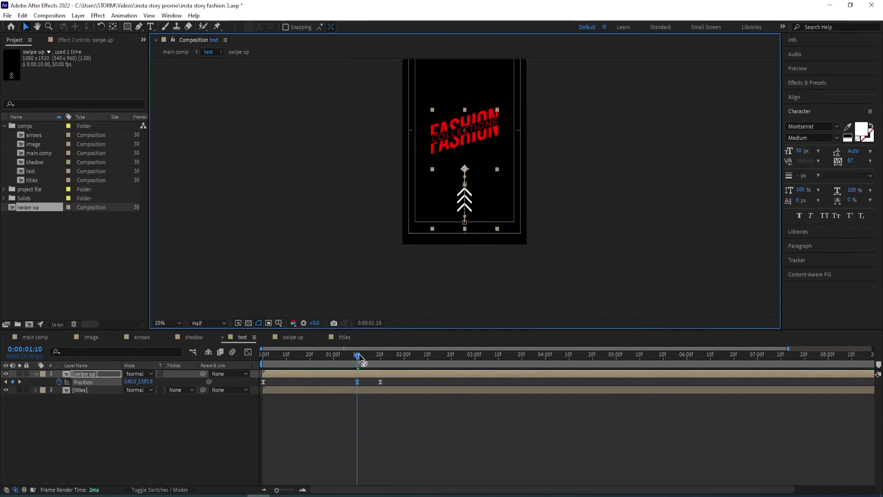
click(380, 356)
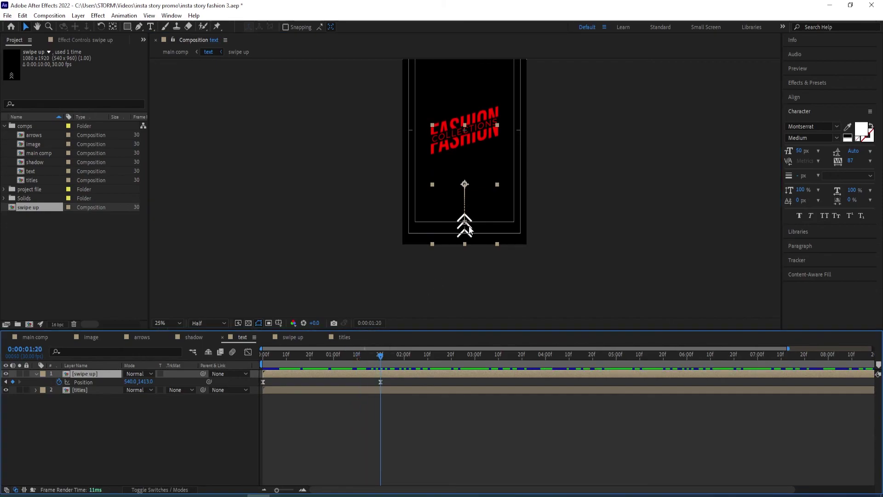
click(470, 222)
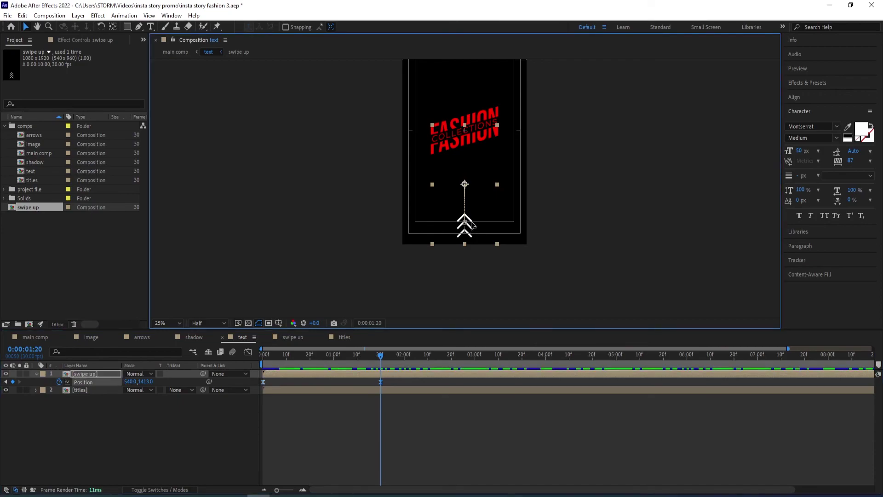
drag(471, 226, 470, 209)
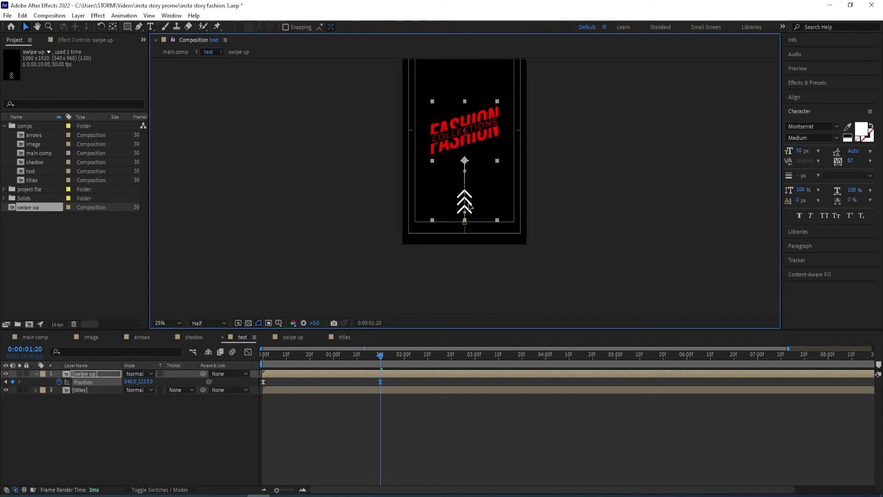
drag(469, 206, 468, 204)
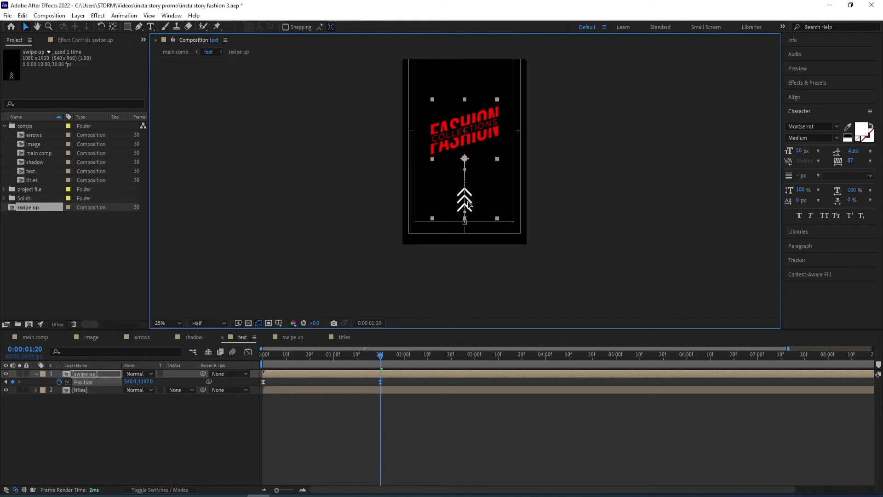
click(33, 336)
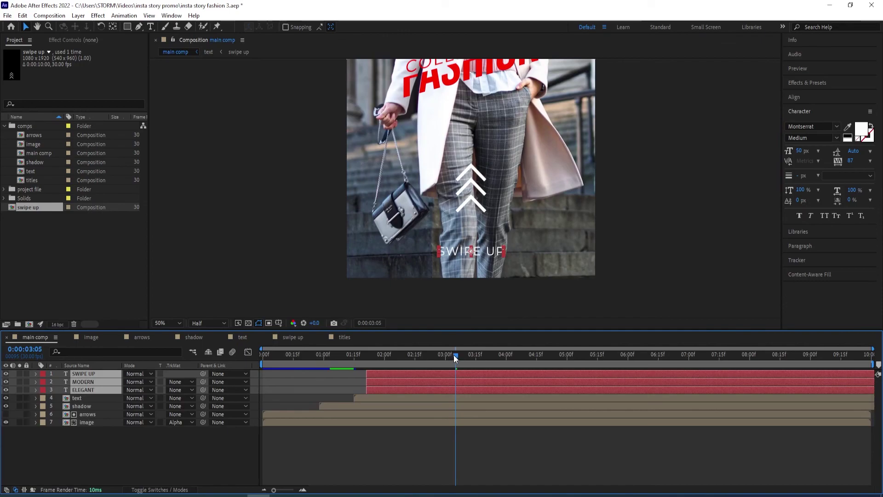
Step: Shift the SWIPE UP layer later with Alt+PageDown and scrub to check its entrance
drag(454, 355, 386, 346)
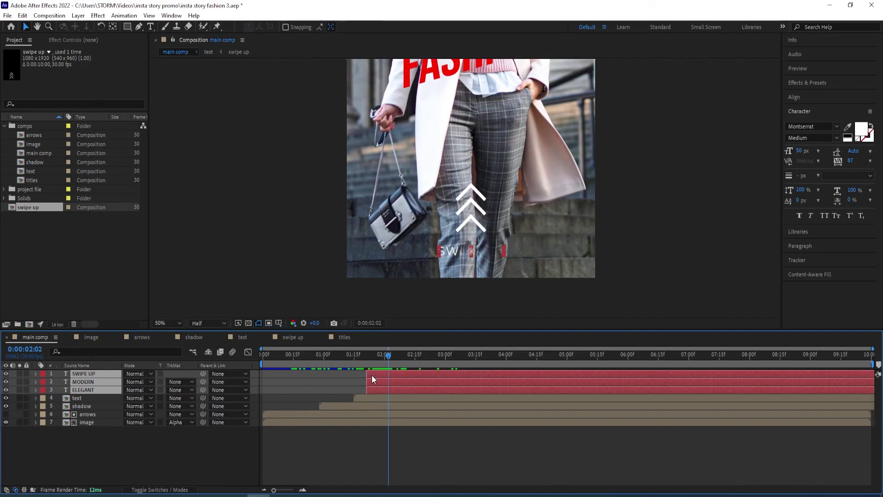
key(F2)
click(86, 373)
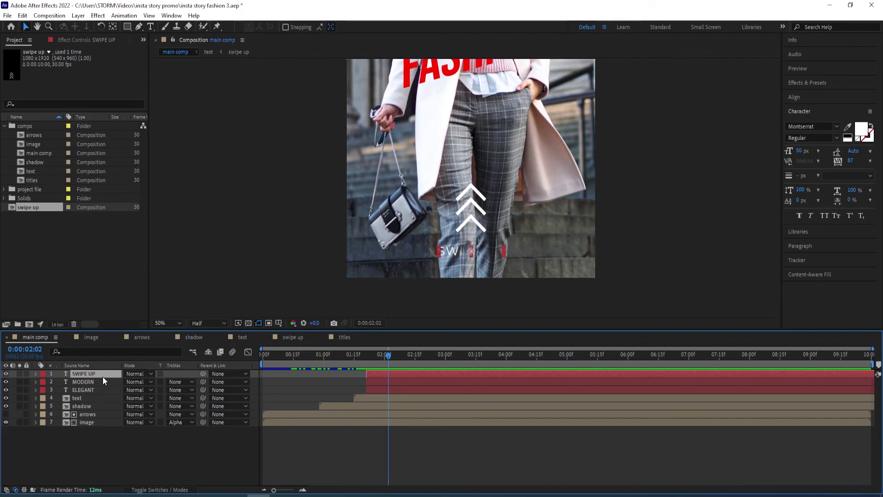
key(alt+Page_Down)
key(alt+Page_Down)
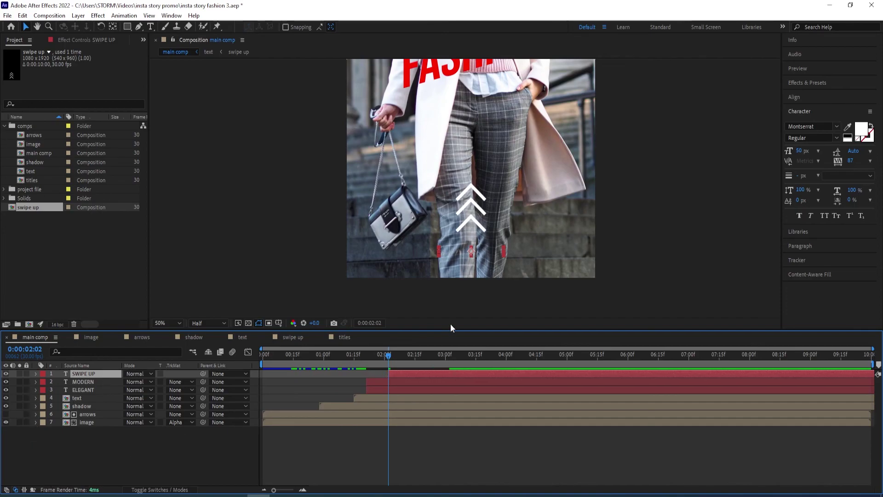
drag(350, 368, 376, 366)
scroll(388, 207, down, 2)
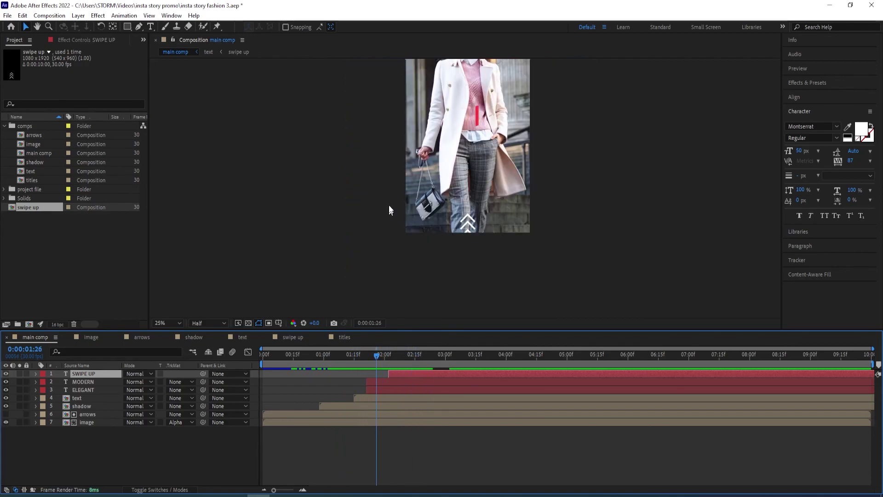
drag(470, 147, 457, 219)
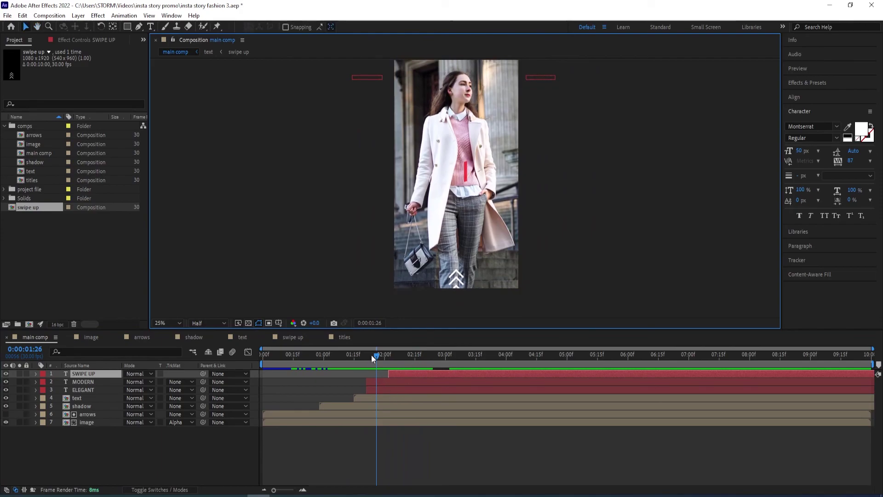
drag(373, 358, 259, 370)
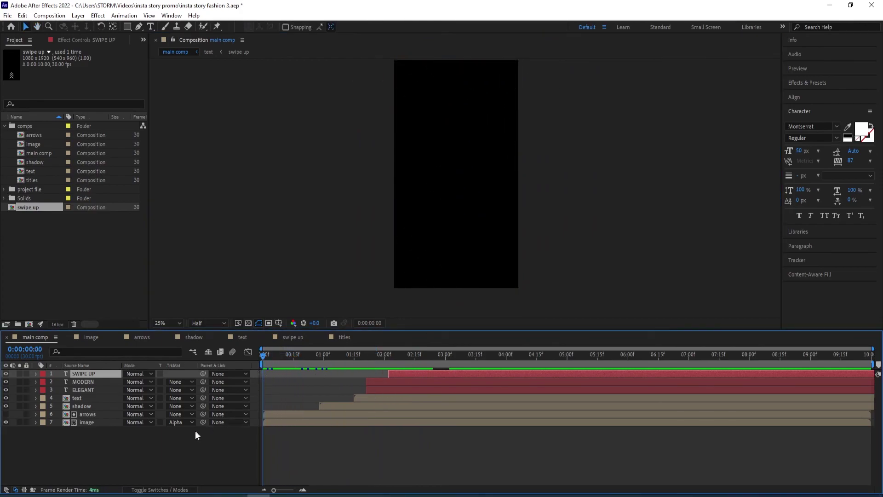
Step: Play the whole story preview from the start, then scrub to check the arrows around three seconds
click(184, 445)
key(h)
key(space)
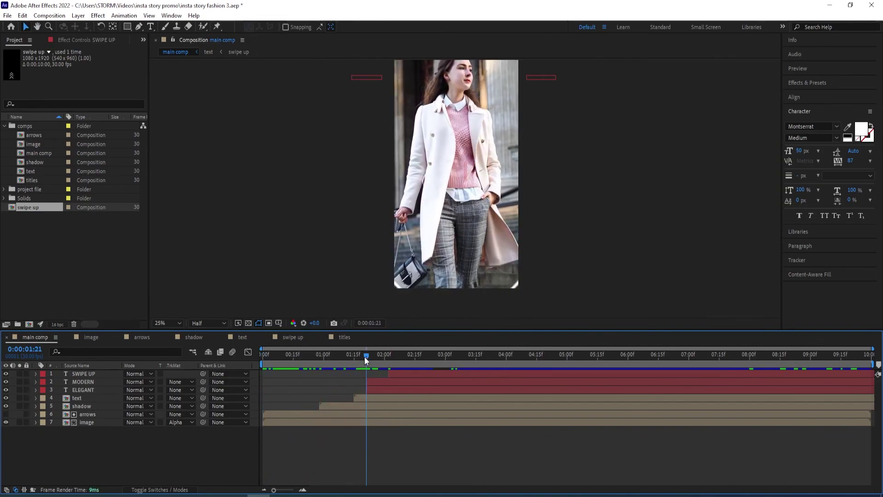
key(space)
key(space)
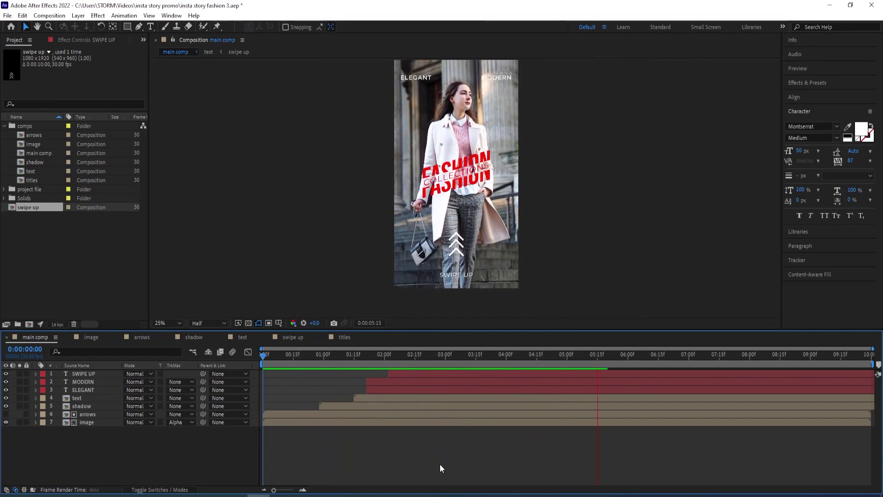
key(space)
drag(638, 361, 461, 367)
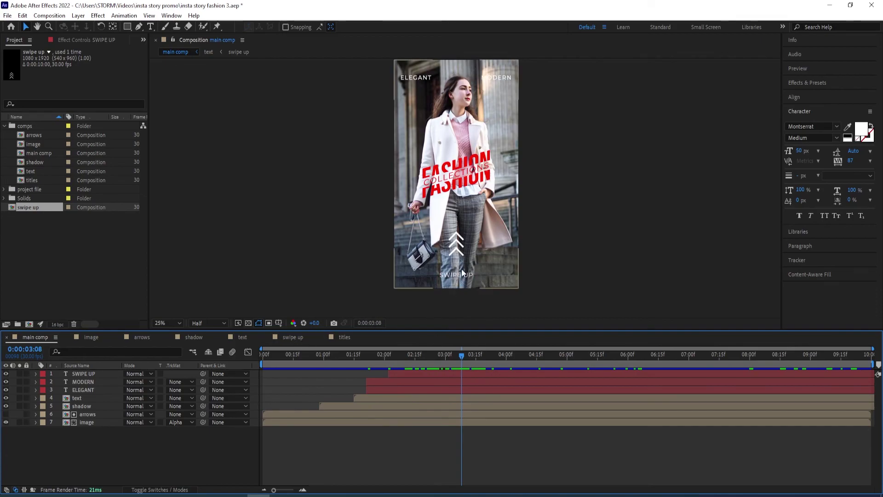
Step: In the text comp, lower the swipe-up arrows at the 0:00:01:20 keyframe to about 540,1237
click(294, 337)
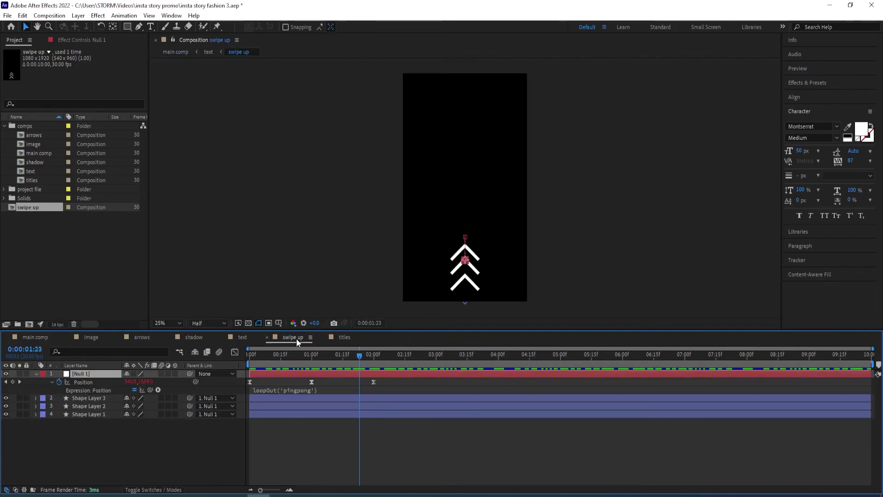
click(234, 341)
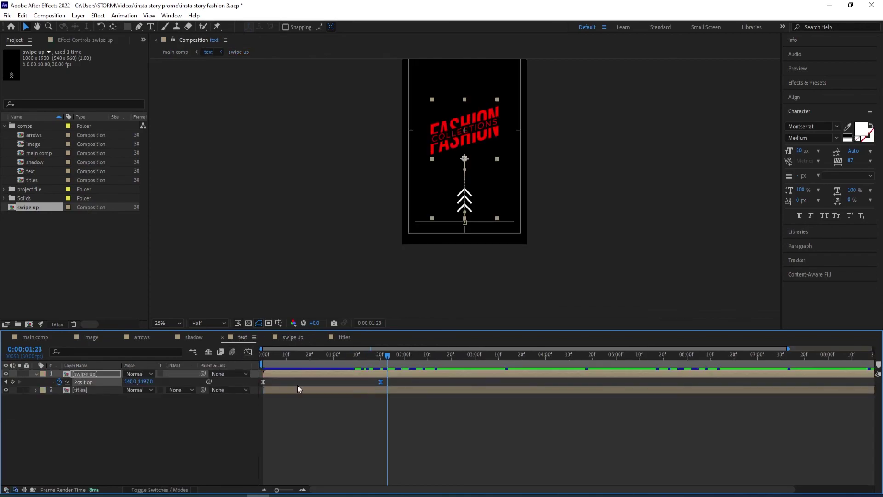
click(379, 357)
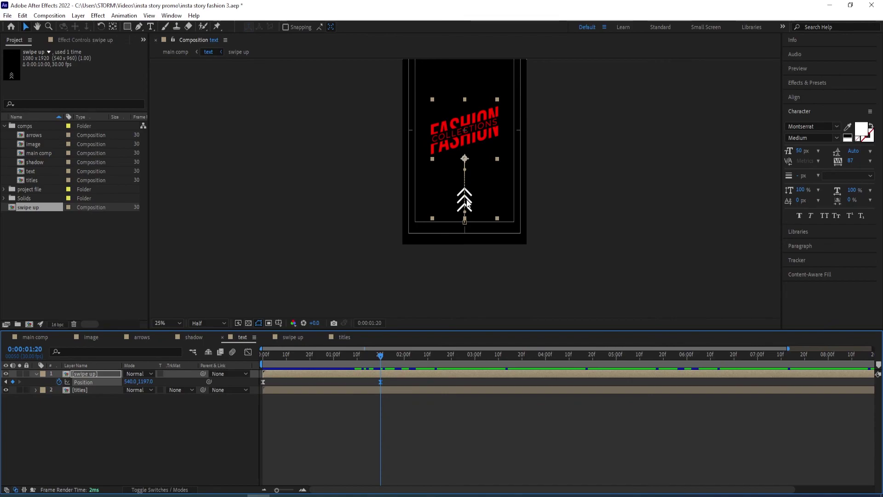
drag(467, 201, 470, 209)
Step: Back in the main comp, preview the story from near the start
click(33, 338)
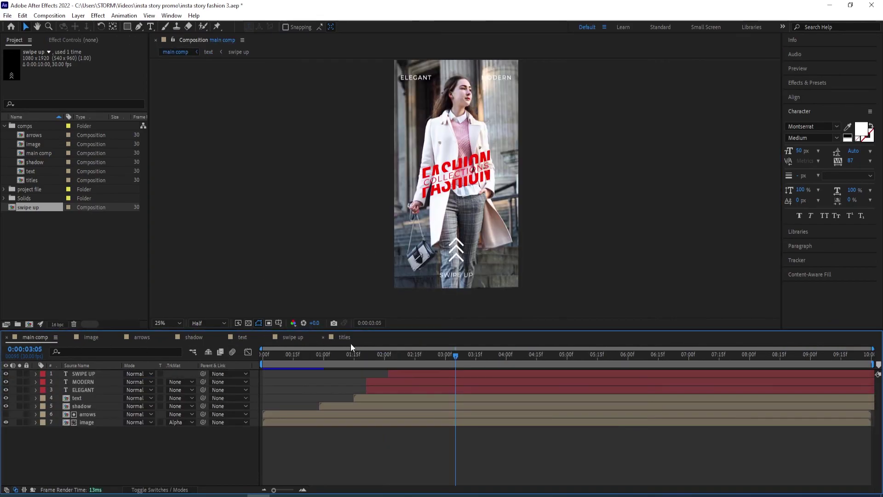
drag(446, 356, 273, 363)
key(space)
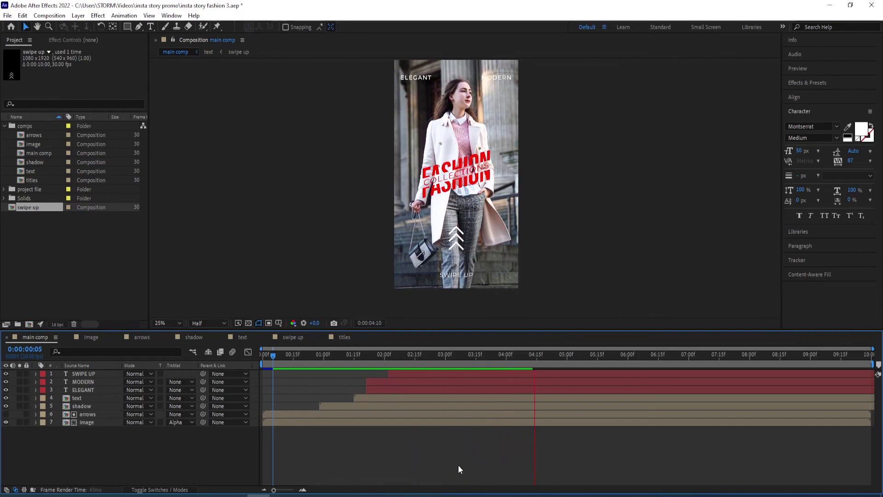
key(space)
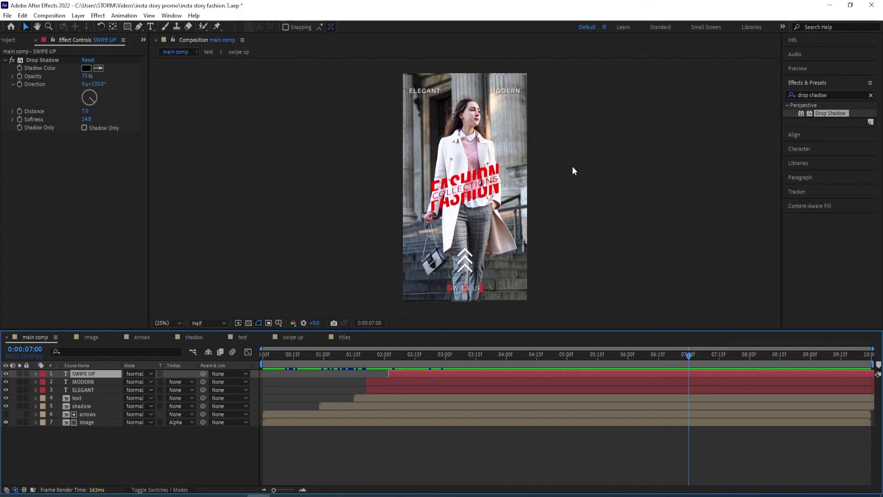
Step: Set the work area to end at 7 seconds
key(n)
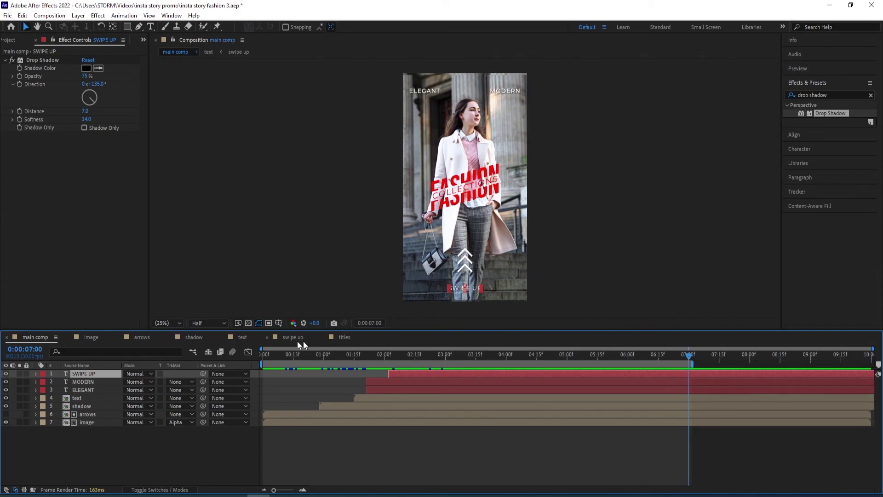
click(163, 323)
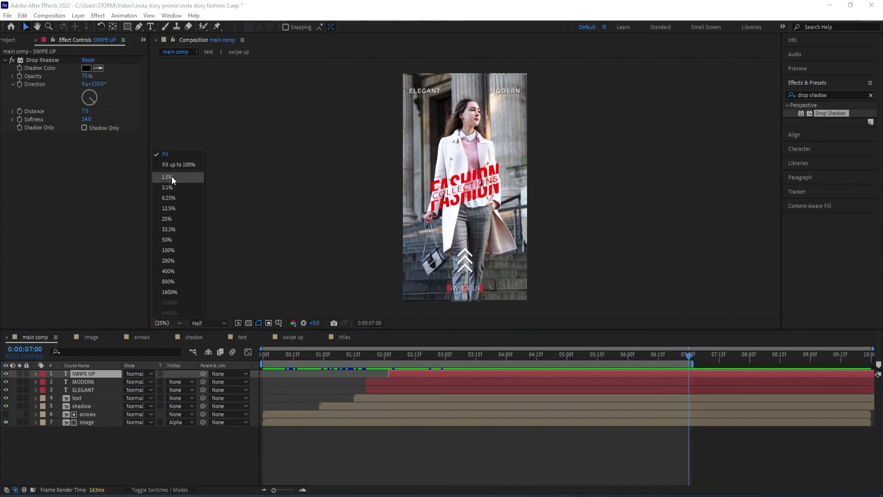
click(278, 249)
Step: Maximize the Composition panel at Fit magnification and play the story from the start
key(grave)
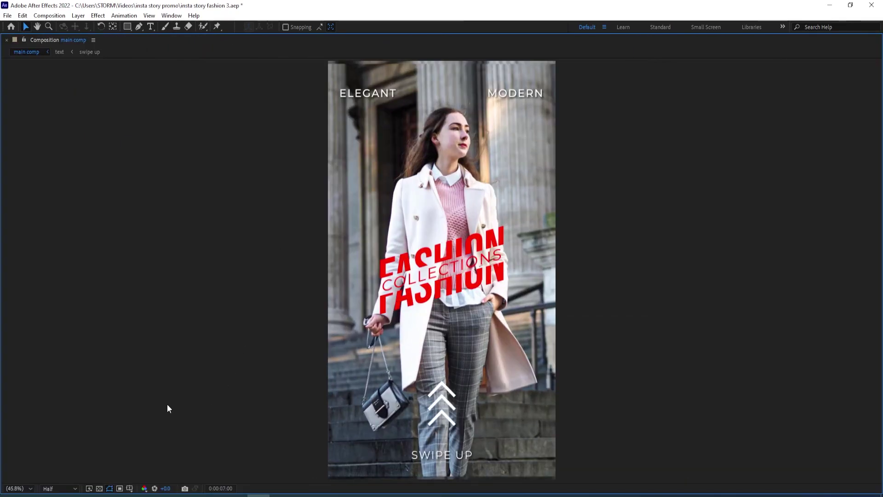
click(20, 489)
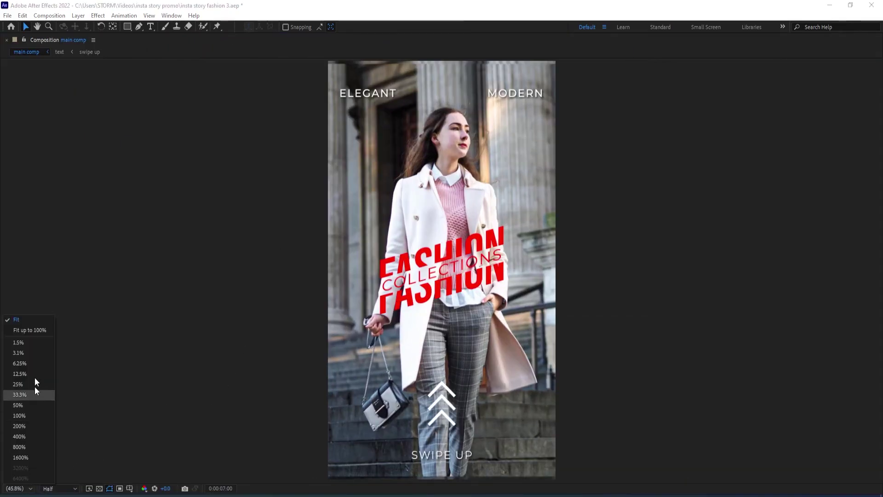
click(31, 319)
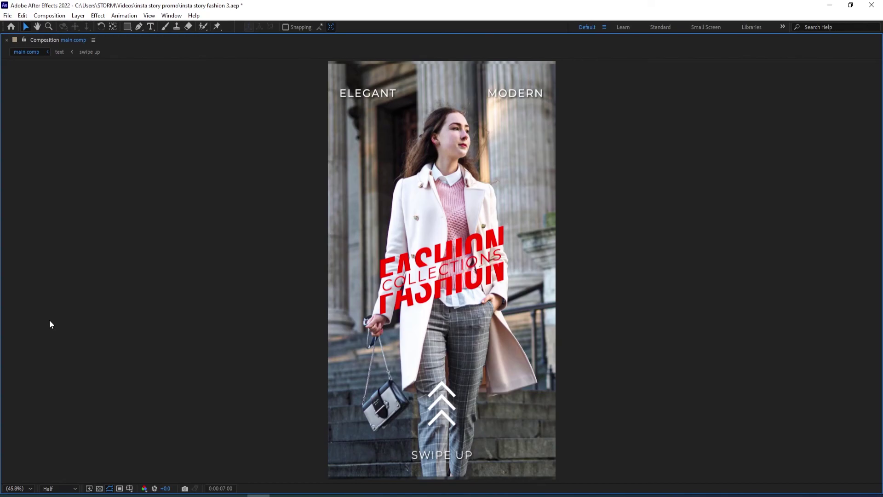
key(Home)
key(space)
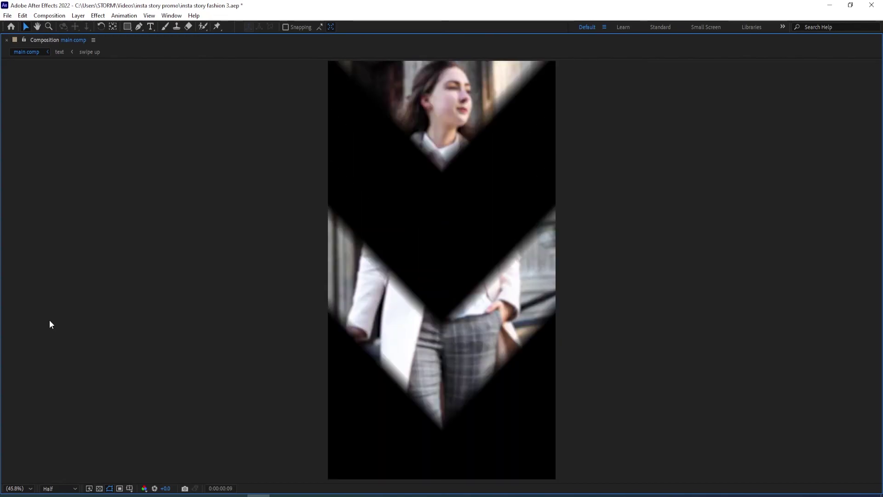